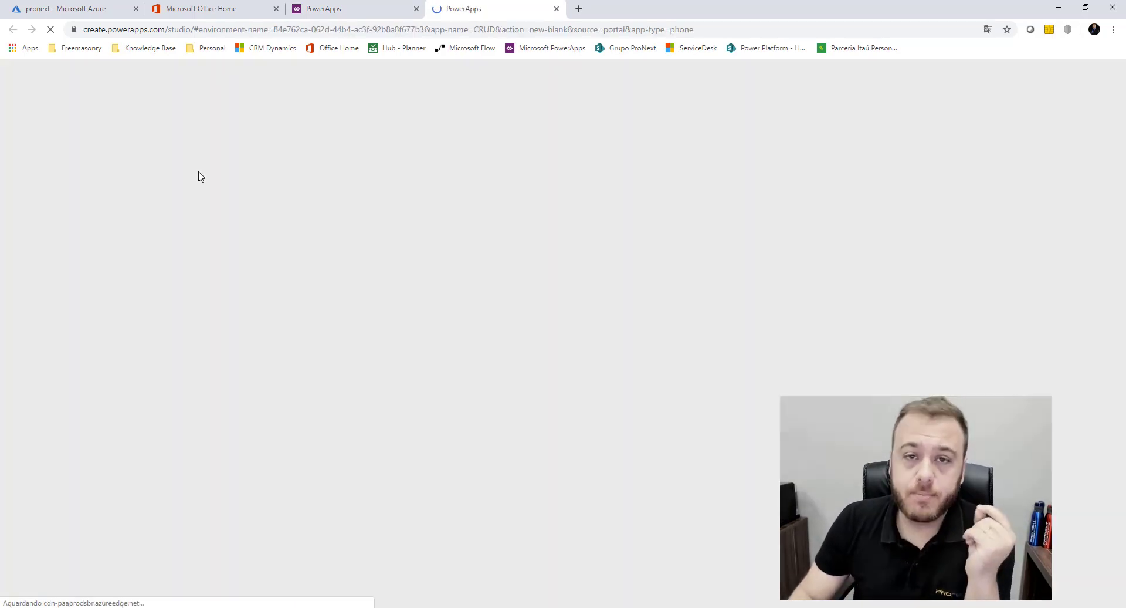
Look up the server name pronext.database.windows.net in the Azure portal, then return
{"action": "left_click", "coordinate": [54, 10]}
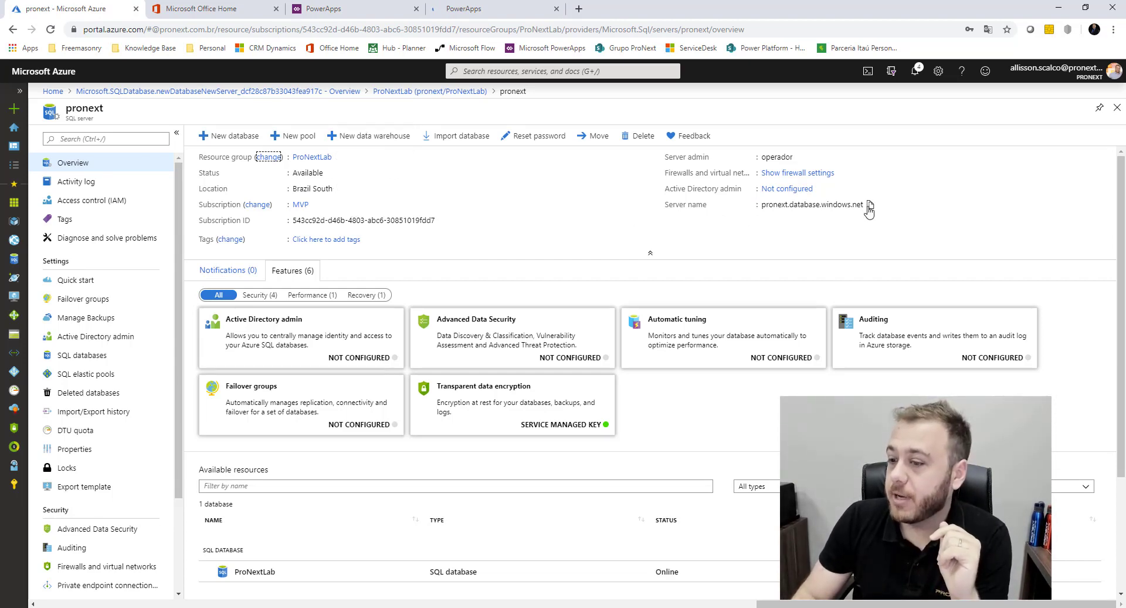
{"action": "left_click", "coordinate": [491, 8]}
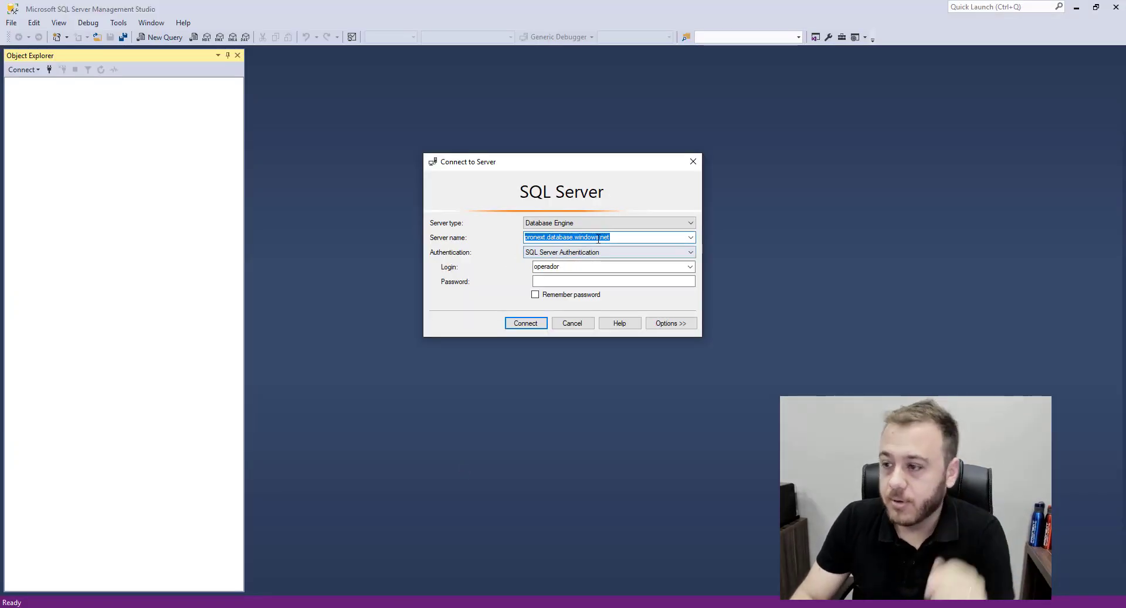
Enter the login password with Caps Lock off and connect to pronext.database.windows.net
{"action": "left_click", "coordinate": [646, 234]}
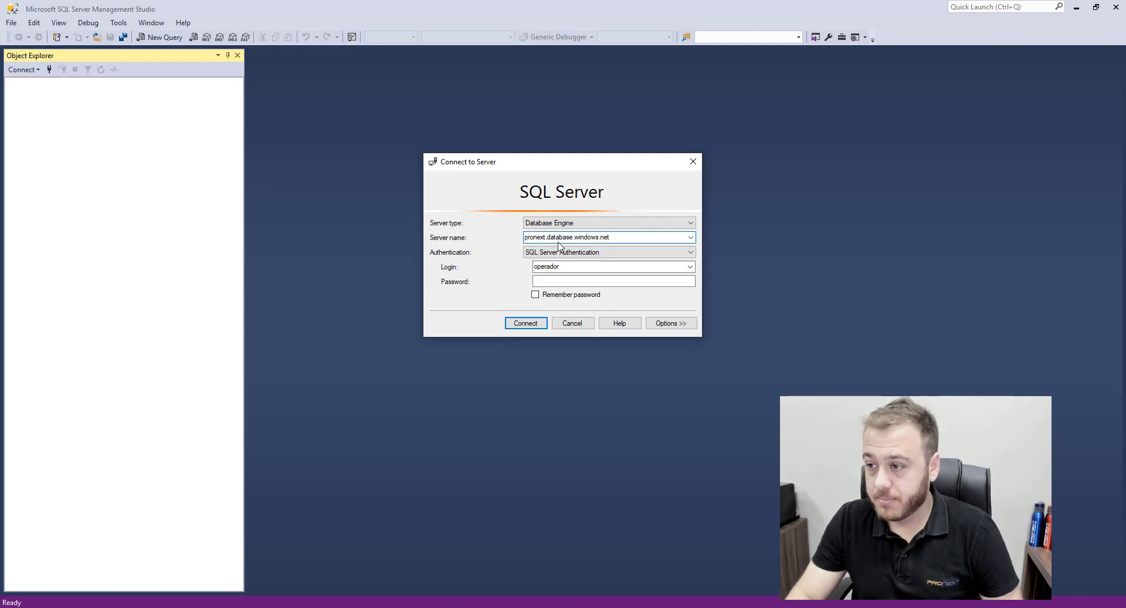
{"action": "left_click", "coordinate": [557, 282]}
{"action": "key", "text": "Caps_Lock"}
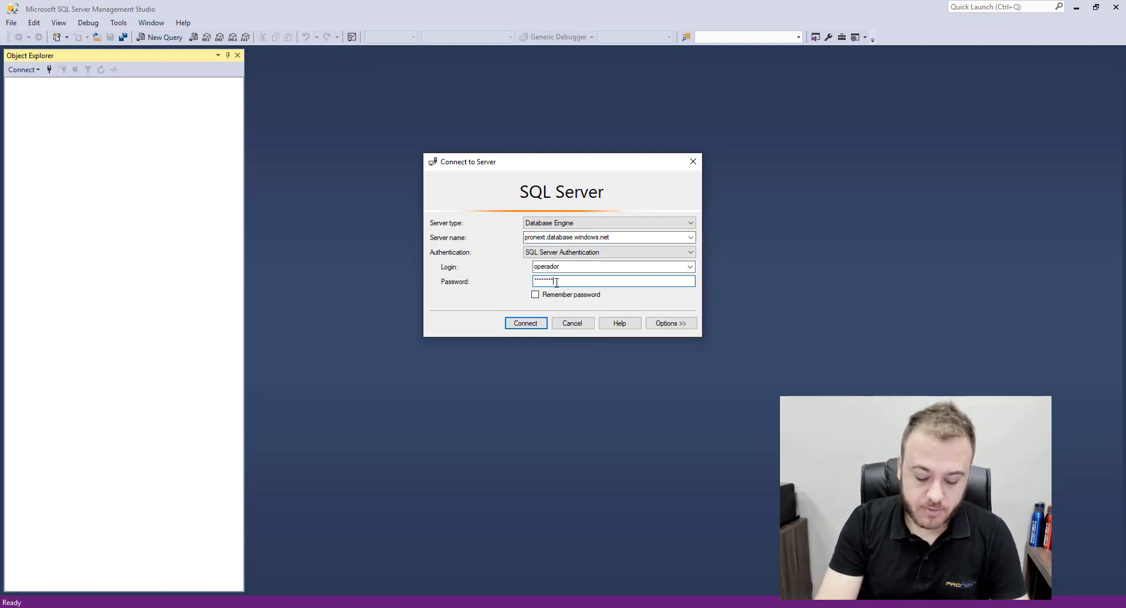
{"action": "key", "text": "Return"}
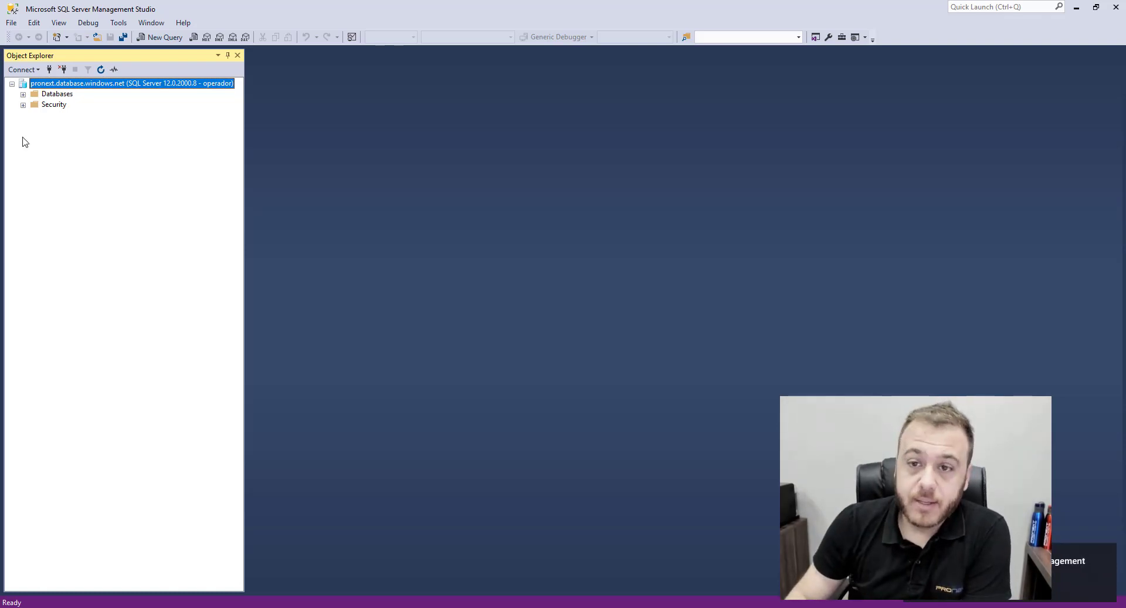
Expand Databases > ProNextLab > Tables and start a new table from the Tables menu
{"action": "left_click", "coordinate": [33, 96]}
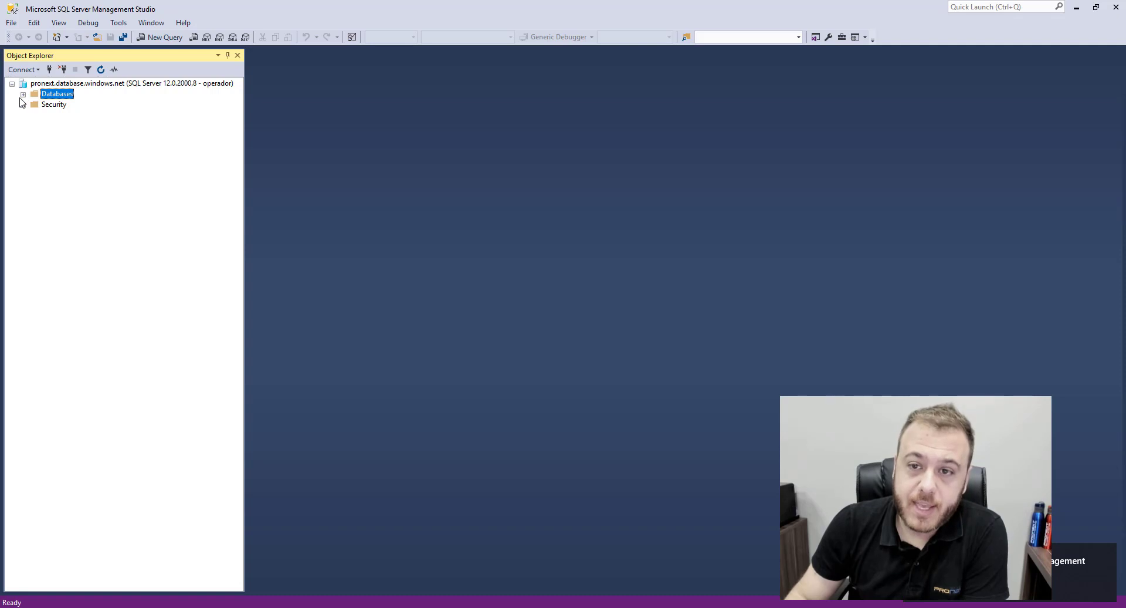
{"action": "left_click", "coordinate": [23, 94]}
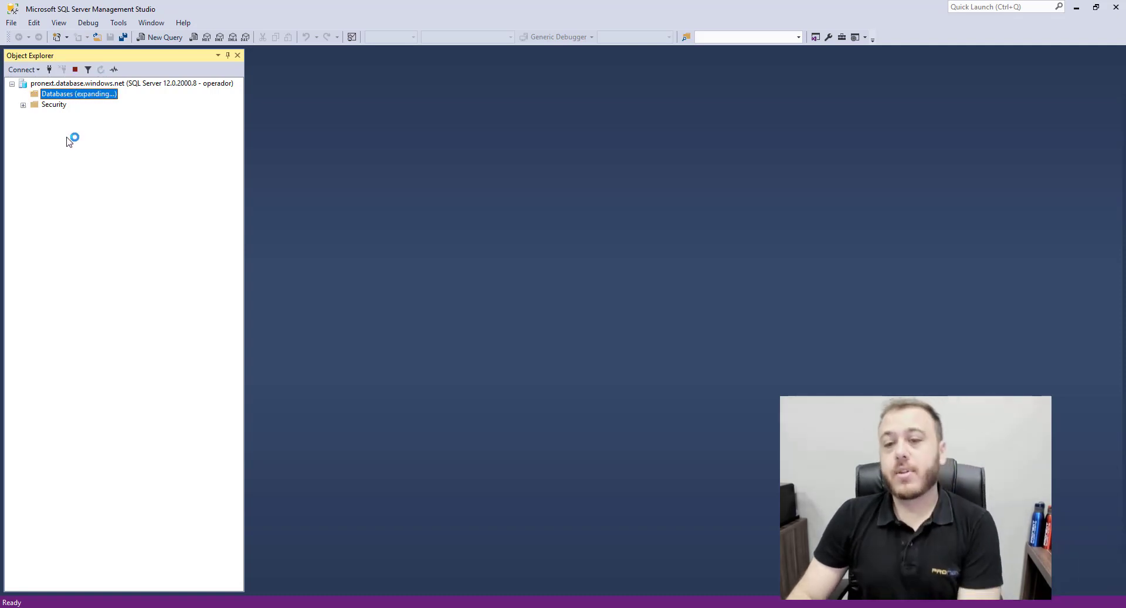
{"action": "left_click", "coordinate": [69, 117]}
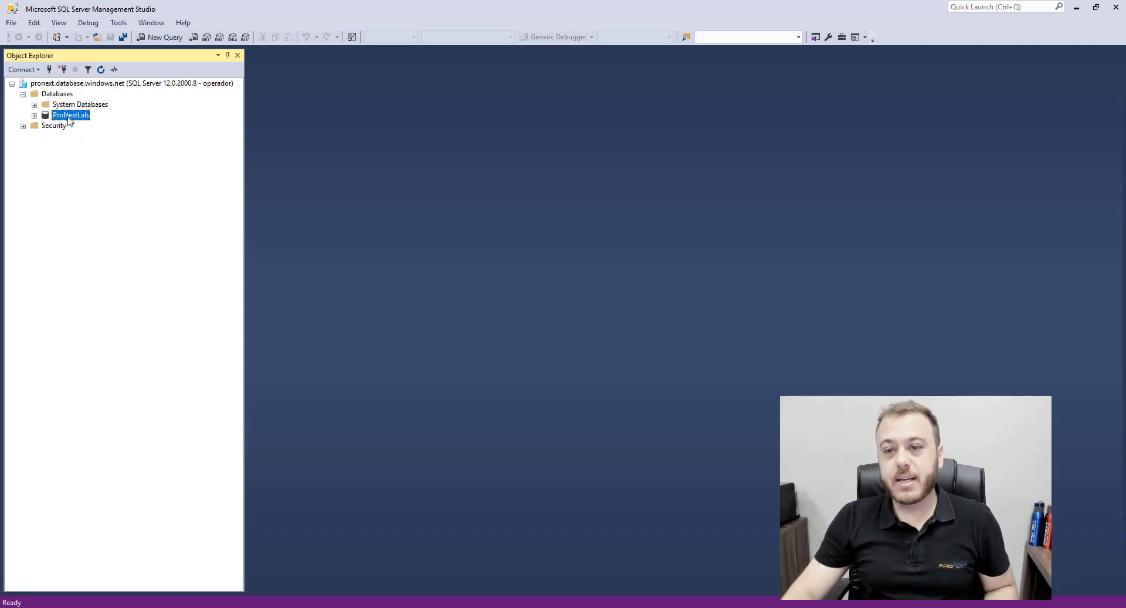
{"action": "left_click", "coordinate": [34, 115]}
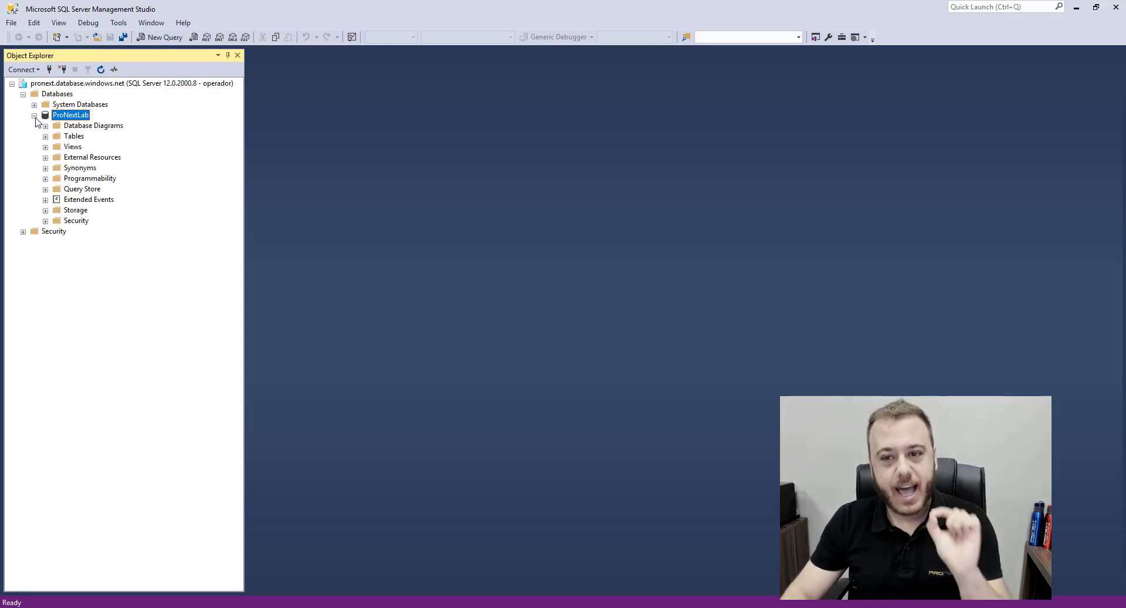
{"action": "left_click", "coordinate": [45, 136]}
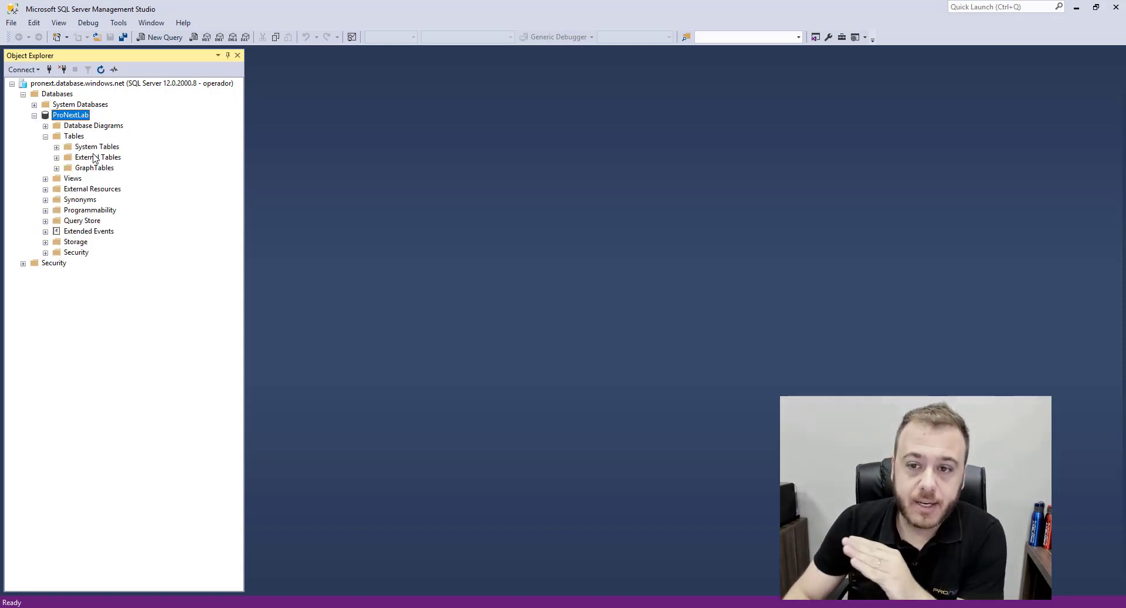
{"action": "left_click", "coordinate": [77, 138]}
{"action": "right_click", "coordinate": [79, 141]}
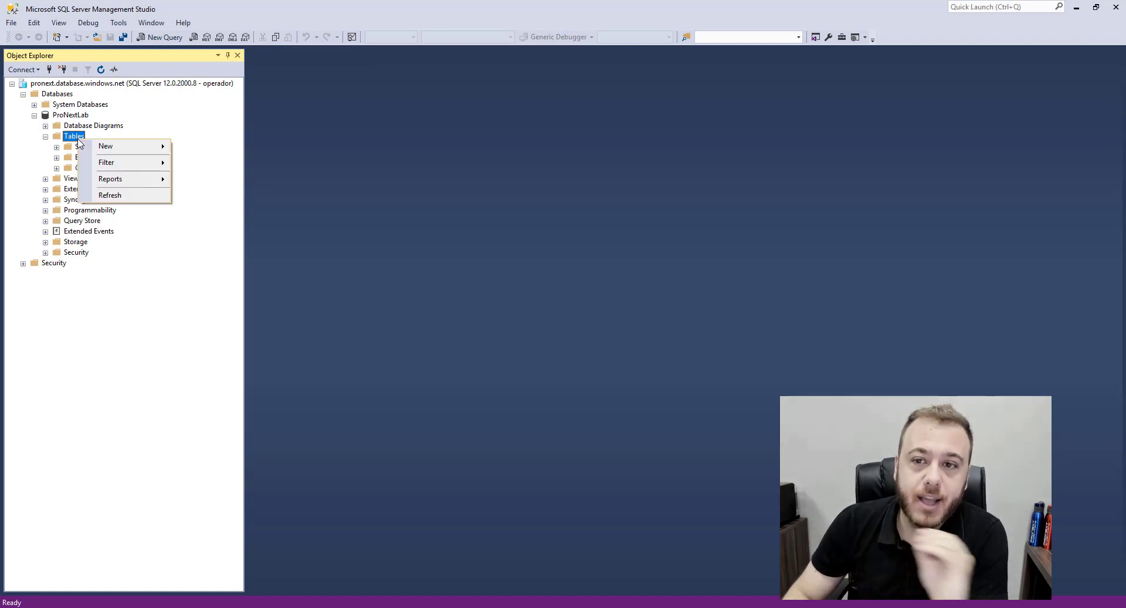
{"action": "mouse_move", "coordinate": [99, 147]}
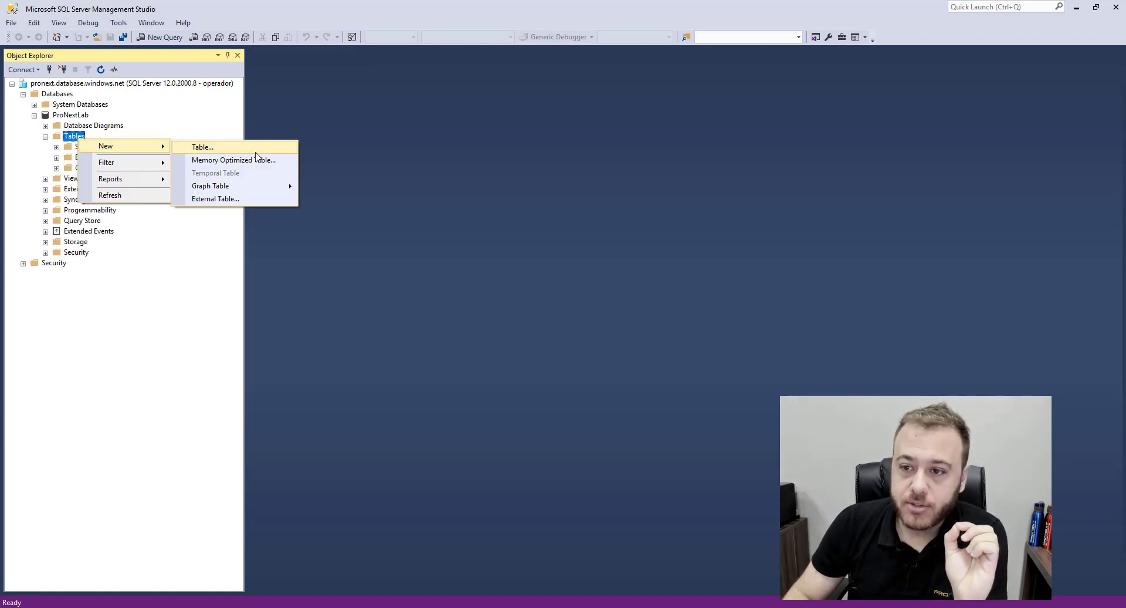
{"action": "left_click", "coordinate": [247, 150]}
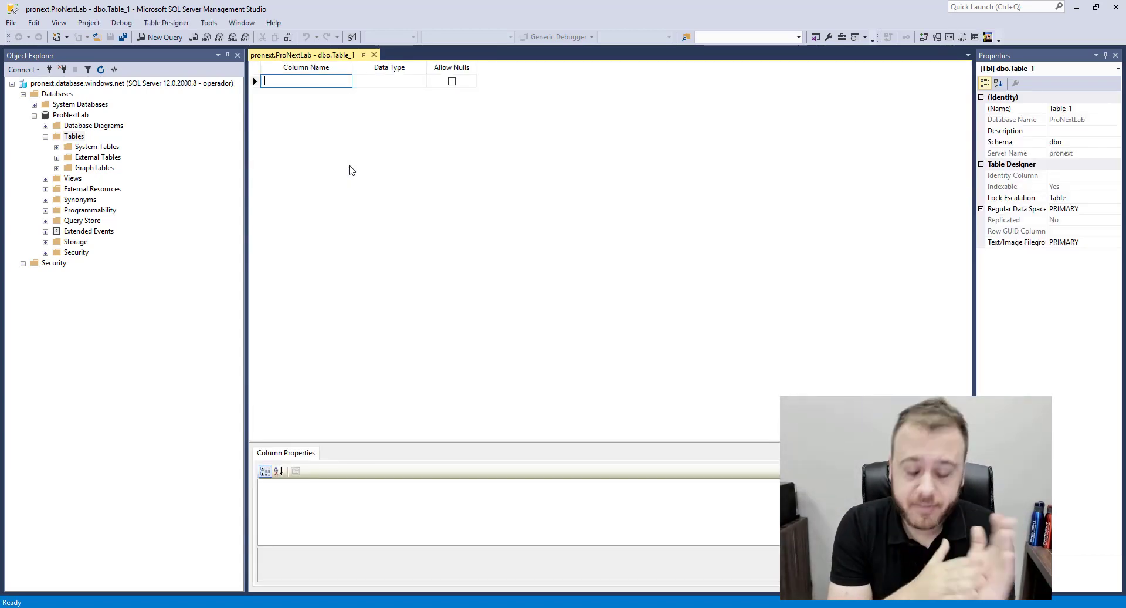
Add an ID column of type int and make it the primary key
{"action": "type", "text": "ID"}
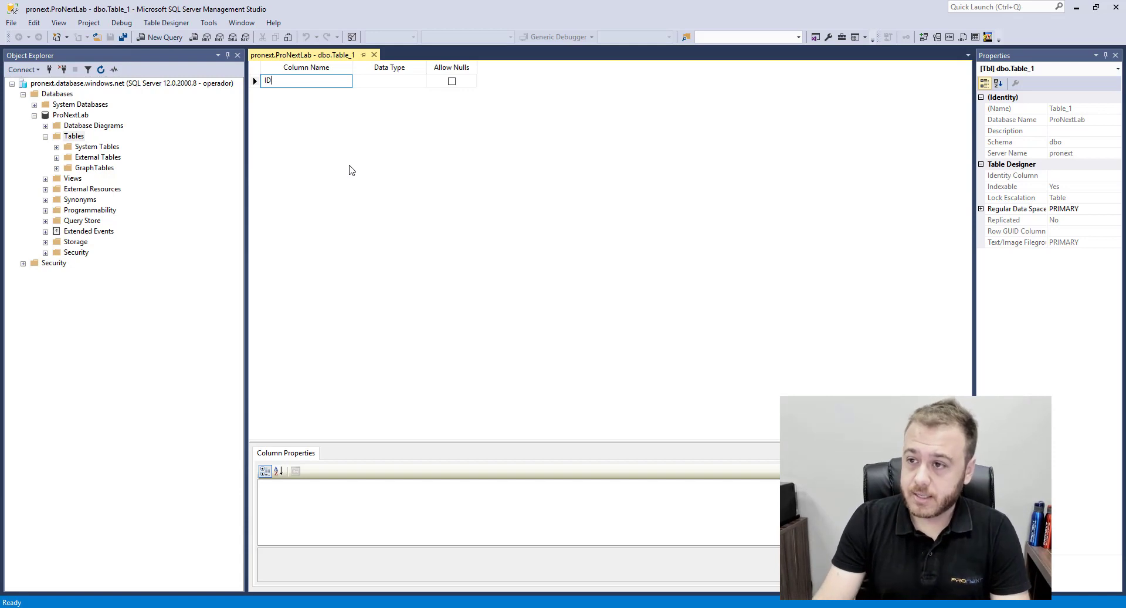
{"action": "key", "text": "Return"}
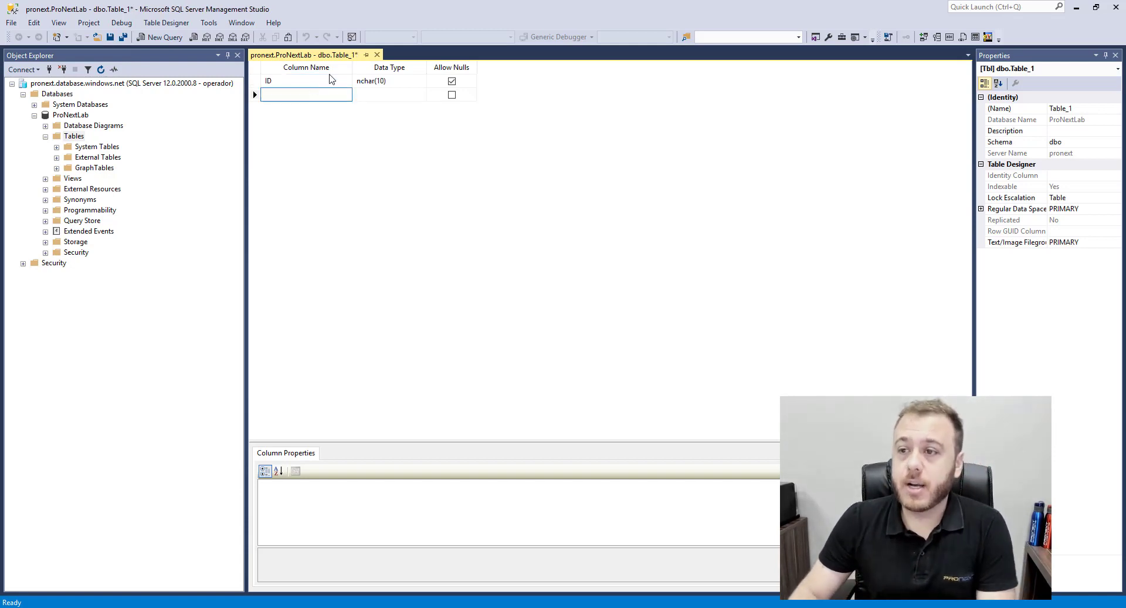
{"action": "left_click", "coordinate": [420, 86]}
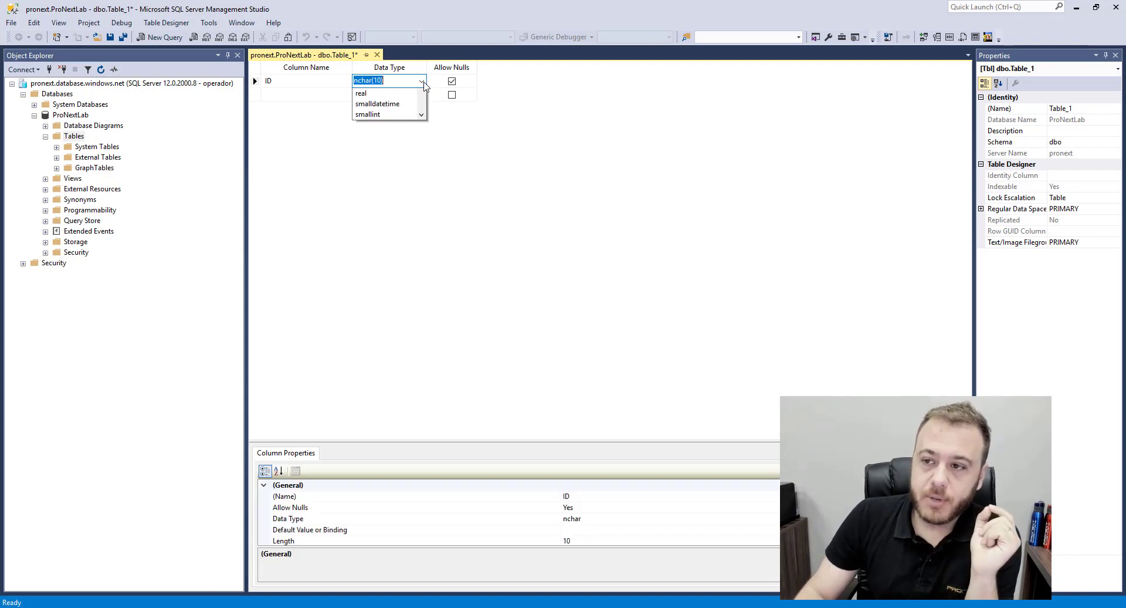
{"action": "left_click", "coordinate": [422, 82]}
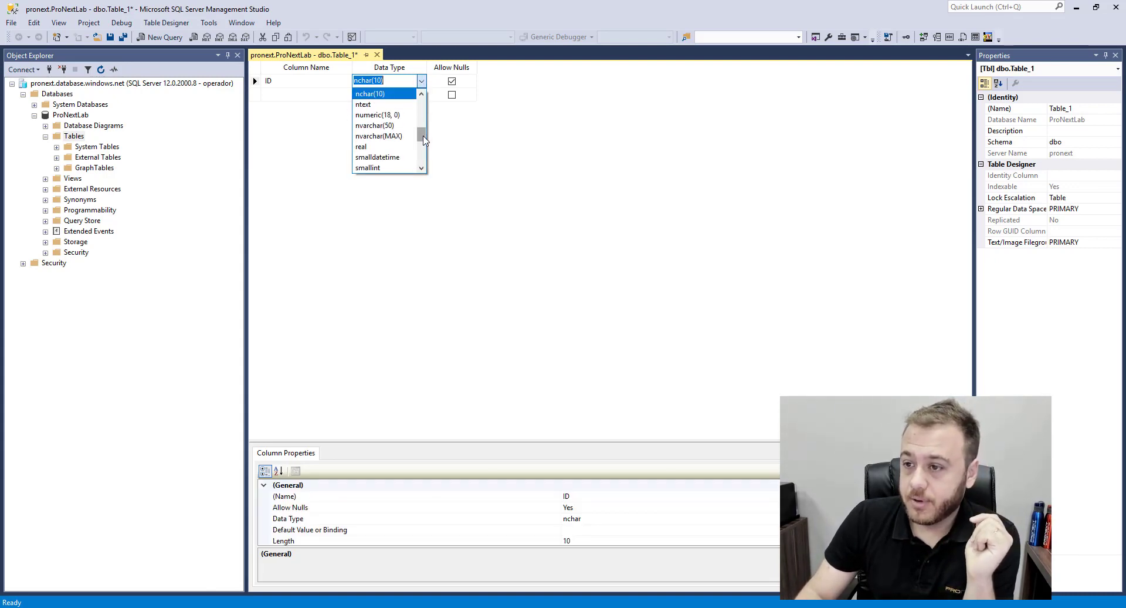
{"action": "scroll", "coordinate": [424, 139], "scroll_direction": "down", "scroll_amount": 3}
{"action": "scroll", "coordinate": [424, 139], "scroll_direction": "up", "scroll_amount": 3}
{"action": "left_click", "coordinate": [386, 136]}
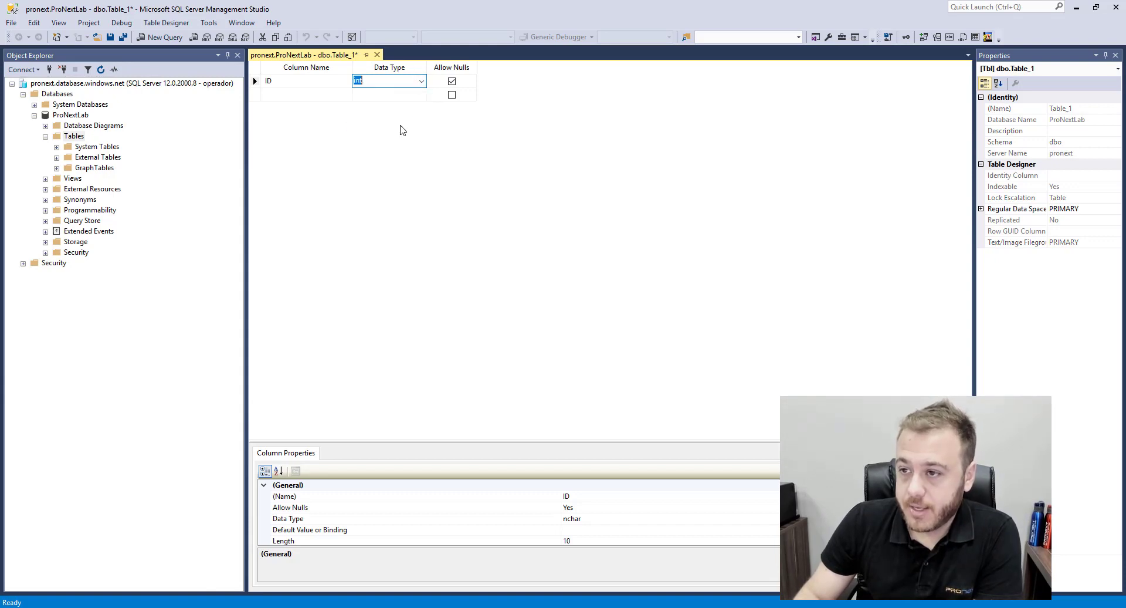
{"action": "left_click", "coordinate": [255, 82]}
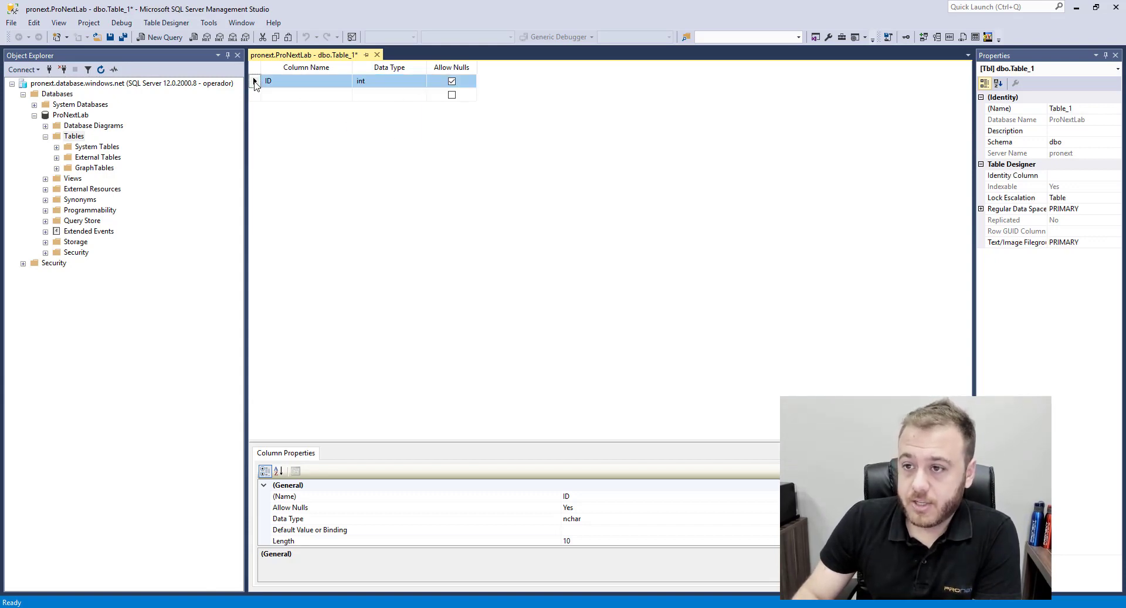
{"action": "right_click", "coordinate": [254, 83]}
{"action": "left_click", "coordinate": [322, 91]}
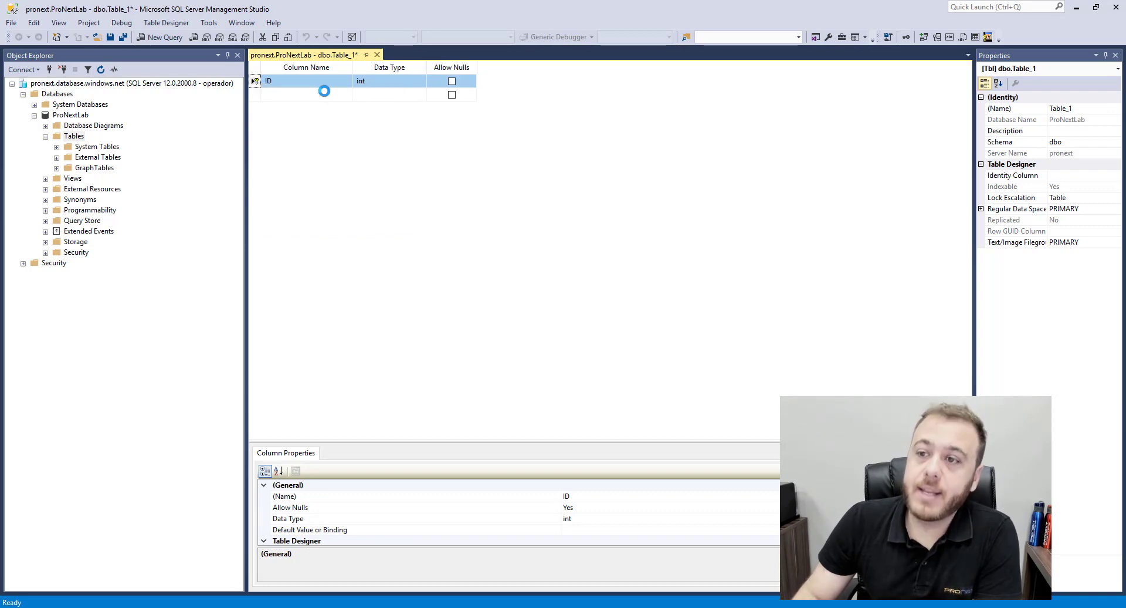
Make ID an identity column with increment 1 and seed 1
{"action": "scroll", "coordinate": [516, 514], "scroll_direction": "down", "scroll_amount": 3}
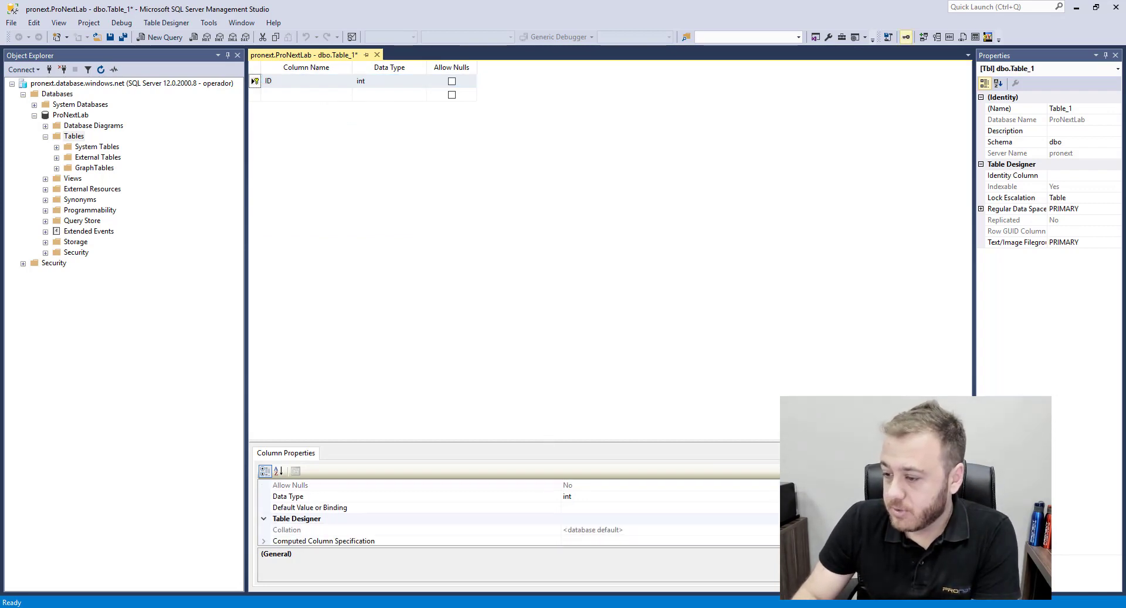
{"action": "scroll", "coordinate": [516, 511], "scroll_direction": "down", "scroll_amount": 4}
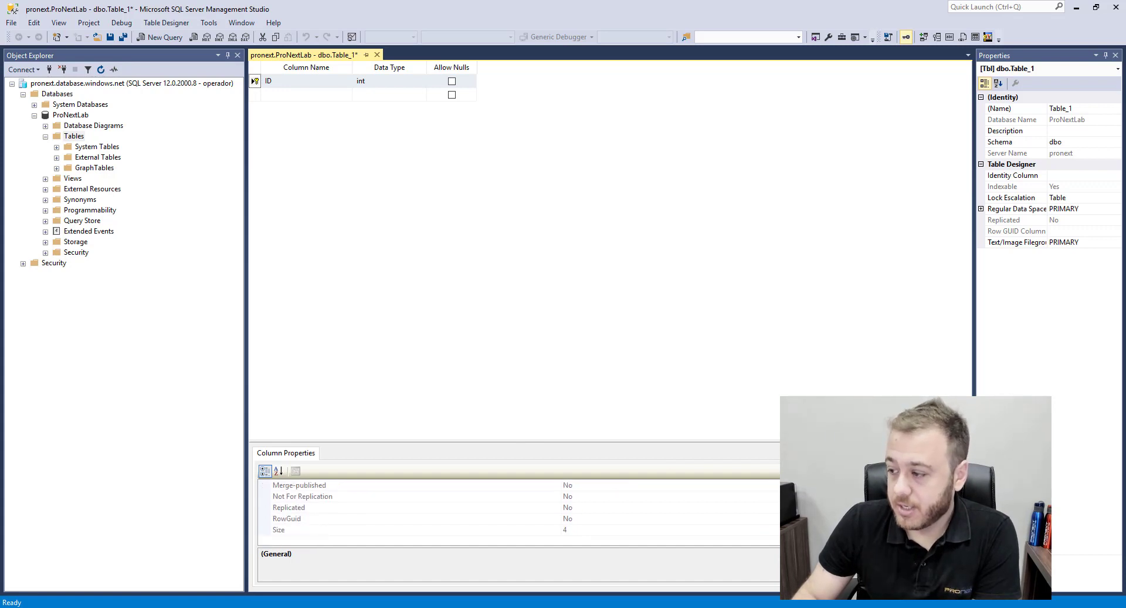
{"action": "scroll", "coordinate": [516, 510], "scroll_direction": "up", "scroll_amount": 2}
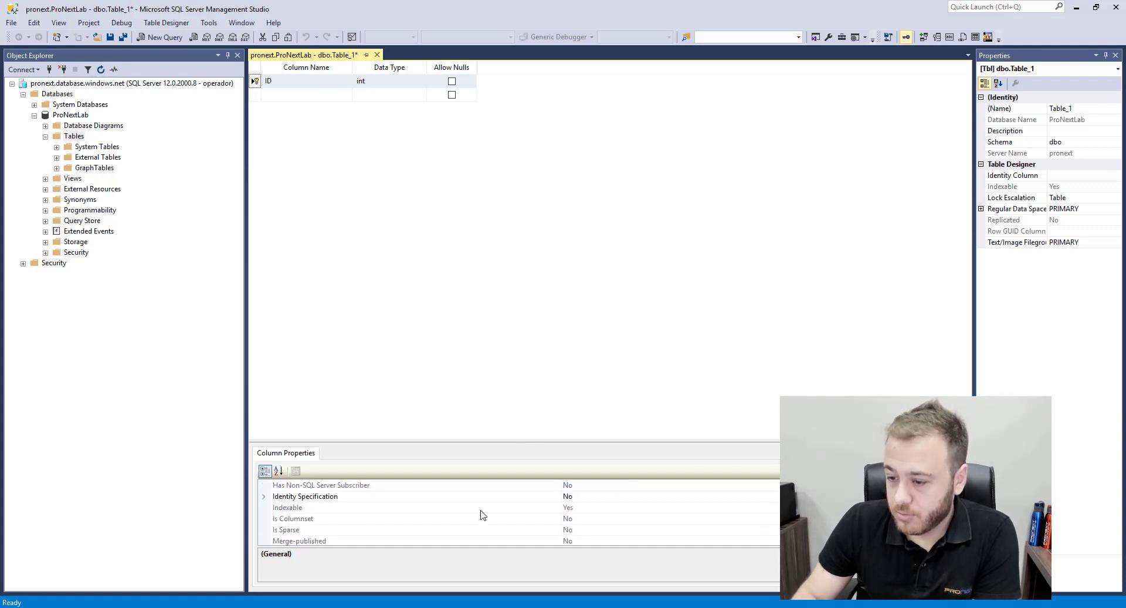
{"action": "left_click", "coordinate": [264, 497]}
{"action": "left_click", "coordinate": [607, 508]}
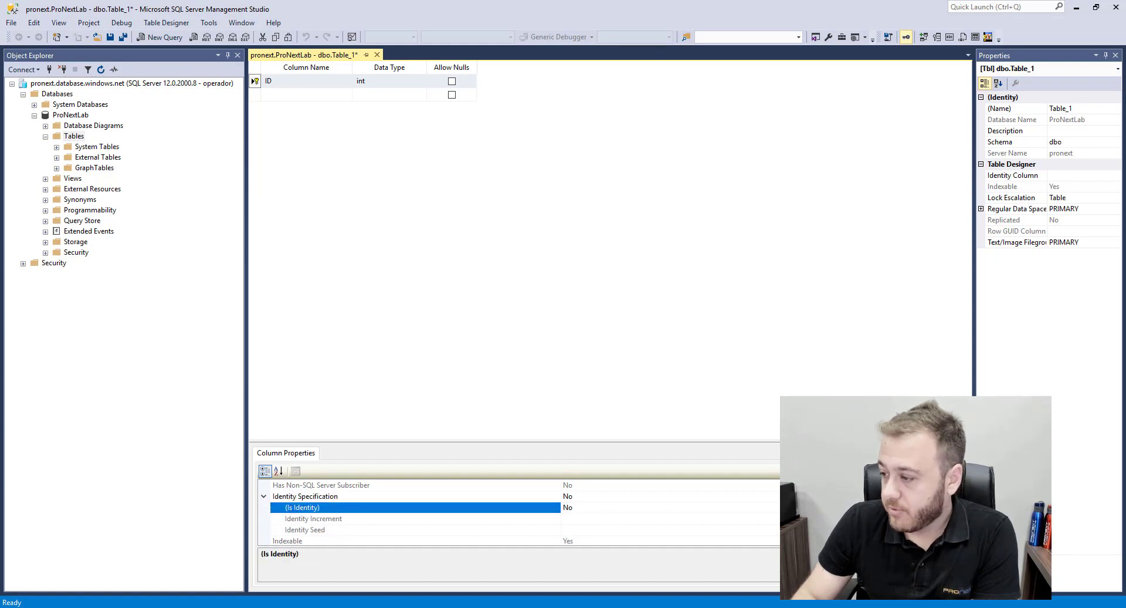
{"action": "left_click", "coordinate": [948, 508]}
{"action": "left_click", "coordinate": [597, 520]}
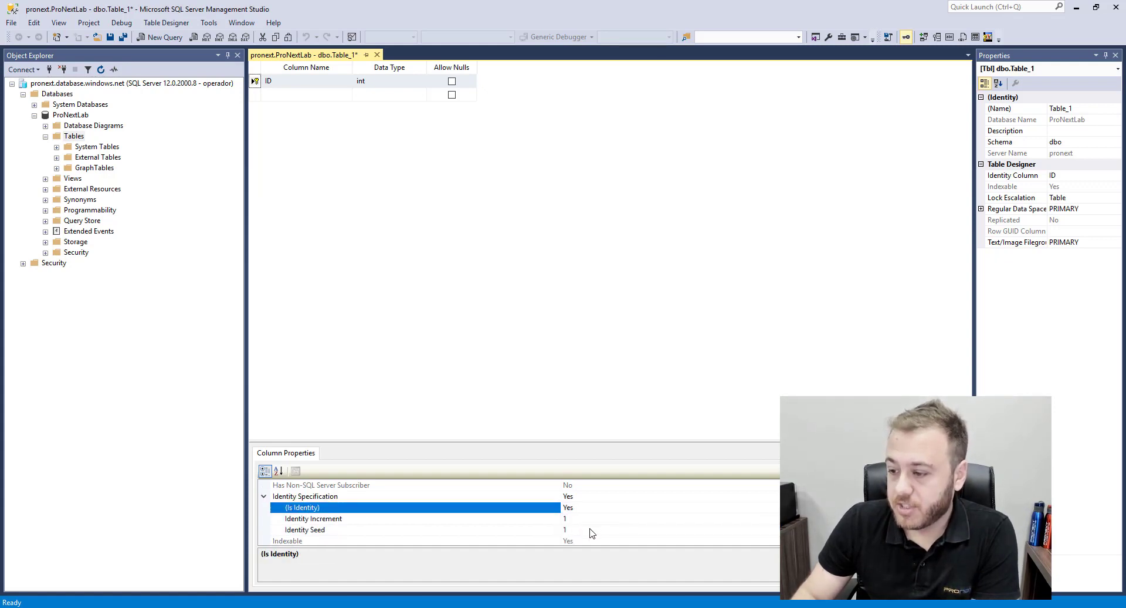
{"action": "left_click", "coordinate": [524, 519]}
{"action": "left_click", "coordinate": [528, 529]}
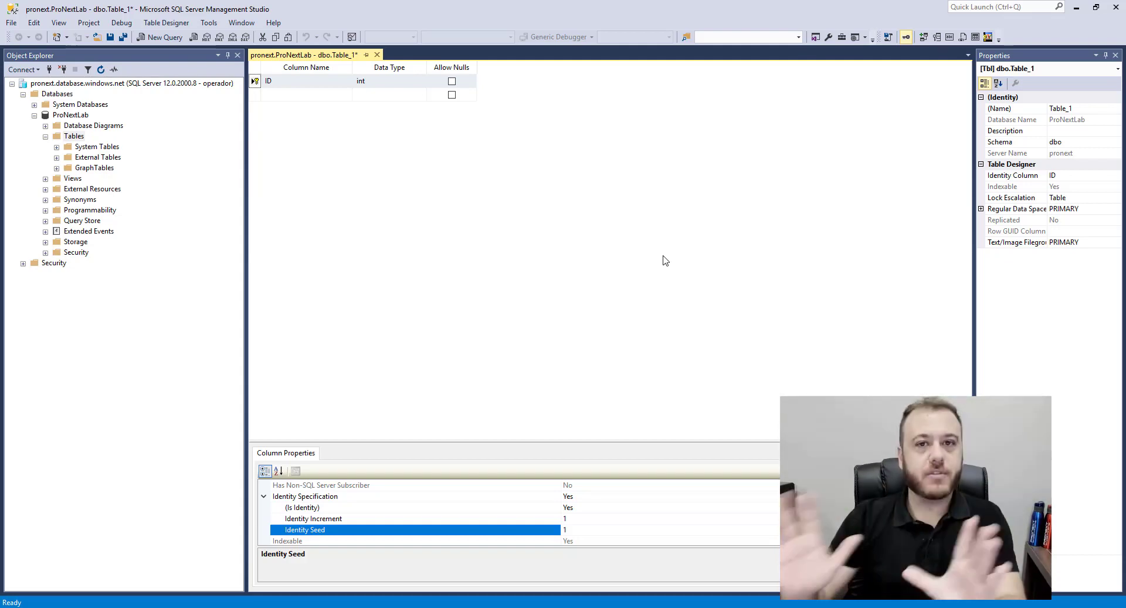
{"action": "left_click", "coordinate": [305, 95]}
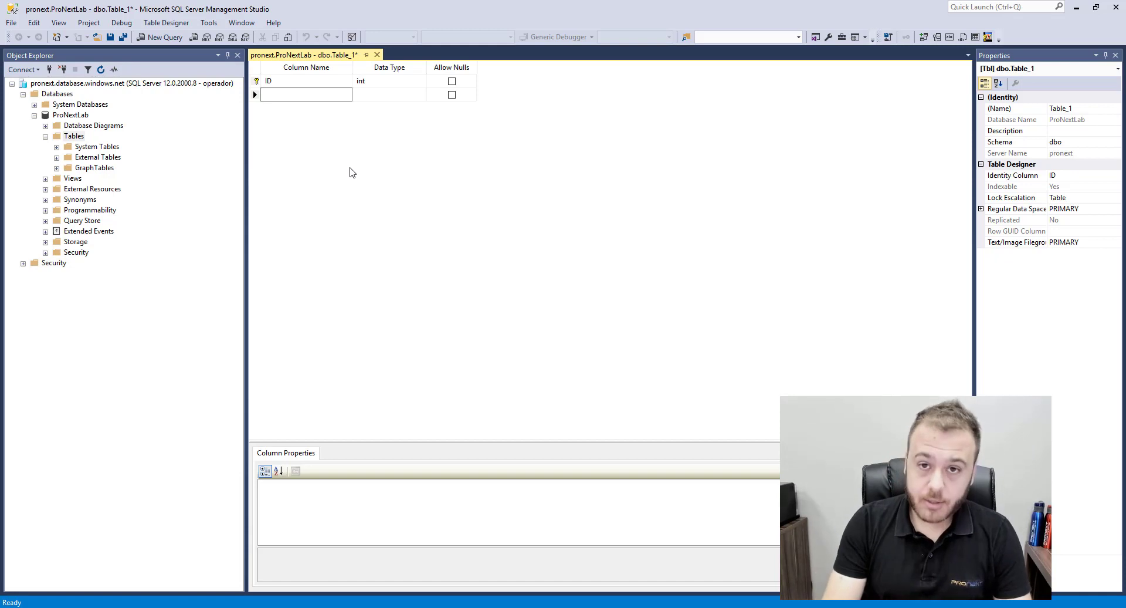
Add Matricula and NomeFuncionario columns, renaming 'Nome do Funcionario' to NomeFuncionario
{"action": "type", "text": "Ma"}
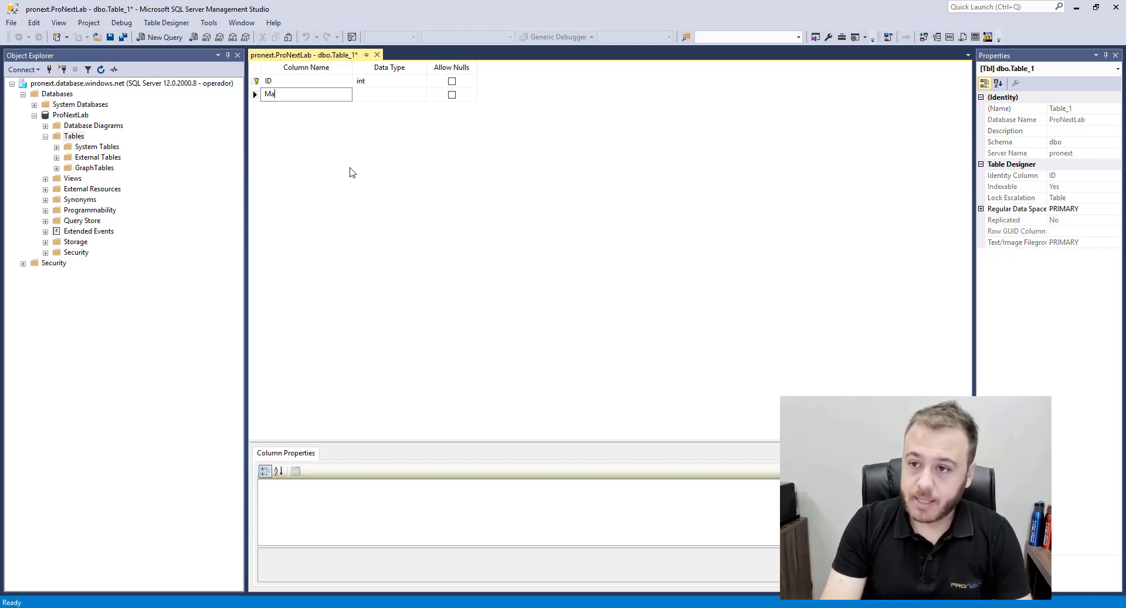
{"action": "type", "text": "tricula"}
{"action": "key", "text": "Return"}
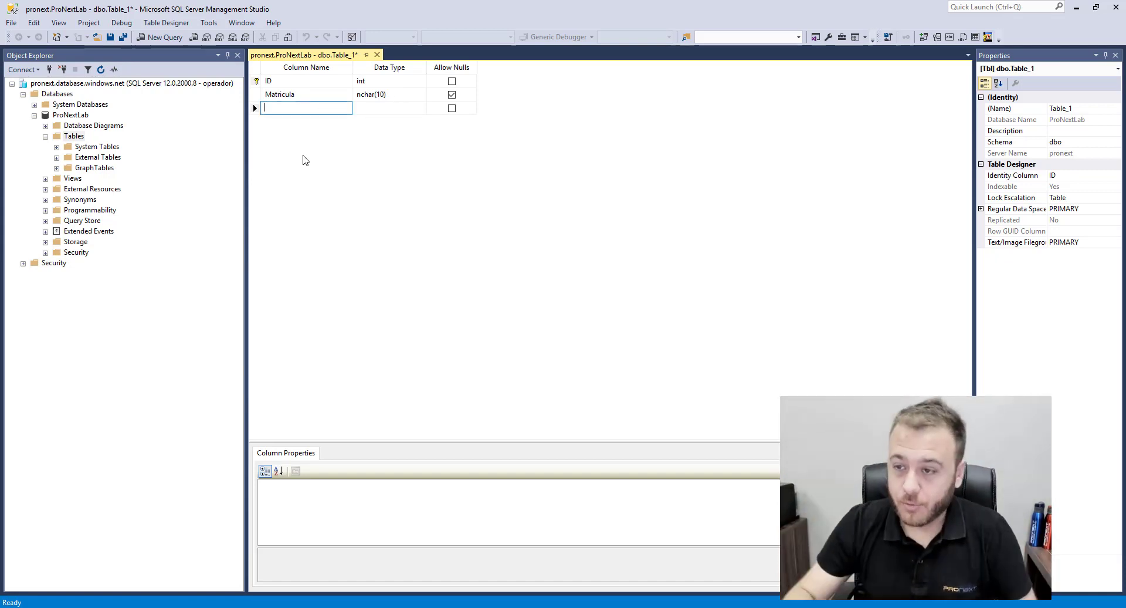
{"action": "type", "text": "Nome do Funcionario"}
{"action": "key", "text": "Tab"}
{"action": "key", "text": "Tab"}
{"action": "key", "text": "Tab"}
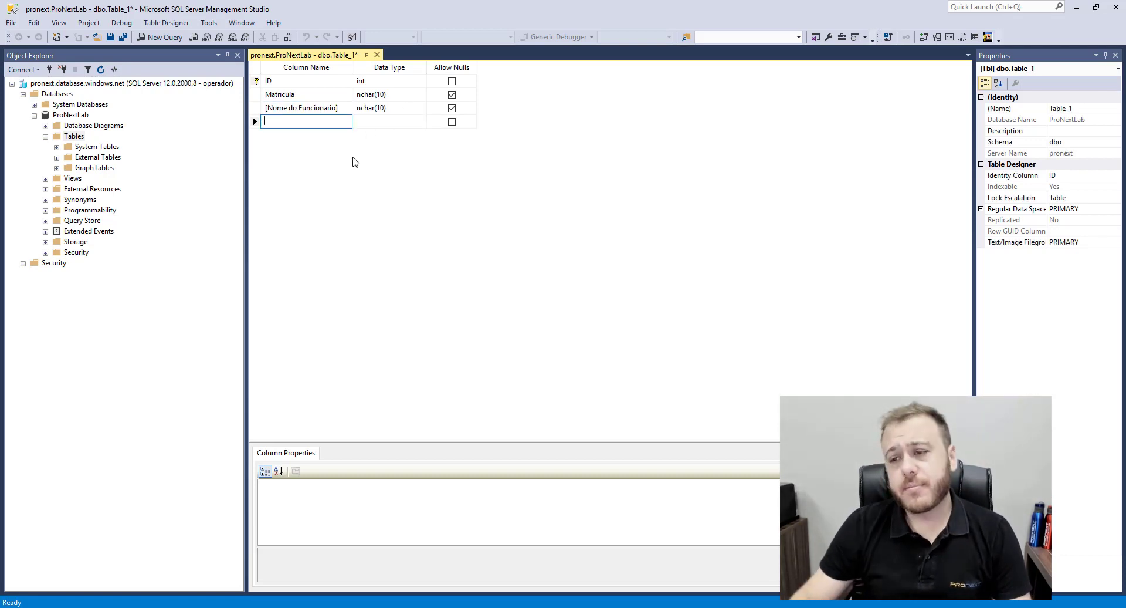
{"action": "left_click", "coordinate": [340, 109]}
{"action": "left_click", "coordinate": [341, 109]}
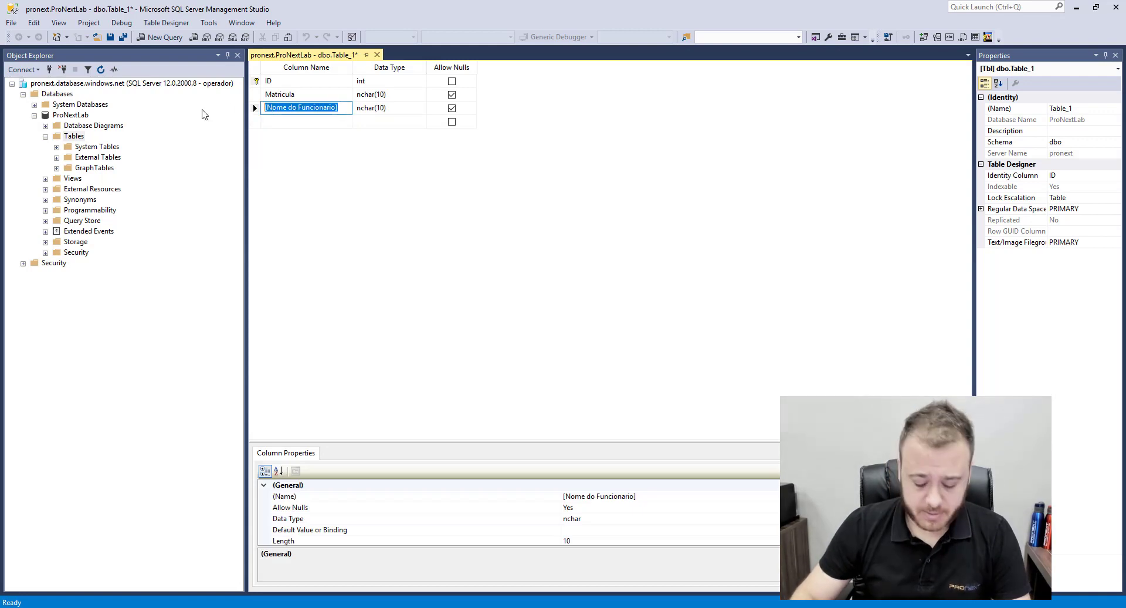
{"action": "key", "text": "Delete"}
{"action": "type", "text": "NomeFuncionari"}
{"action": "key", "text": "Return"}
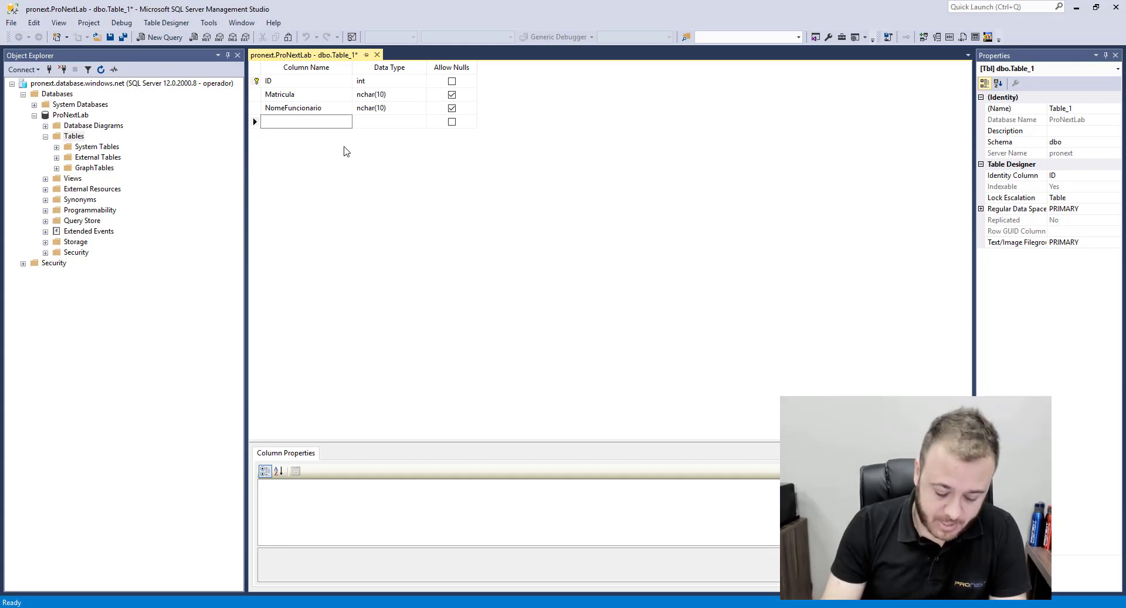
Add a CPF column and change NomeFuncionario's type to nchar(50), keeping CPF nchar(10)
{"action": "type", "text": "CPF"}
{"action": "key", "text": "Return"}
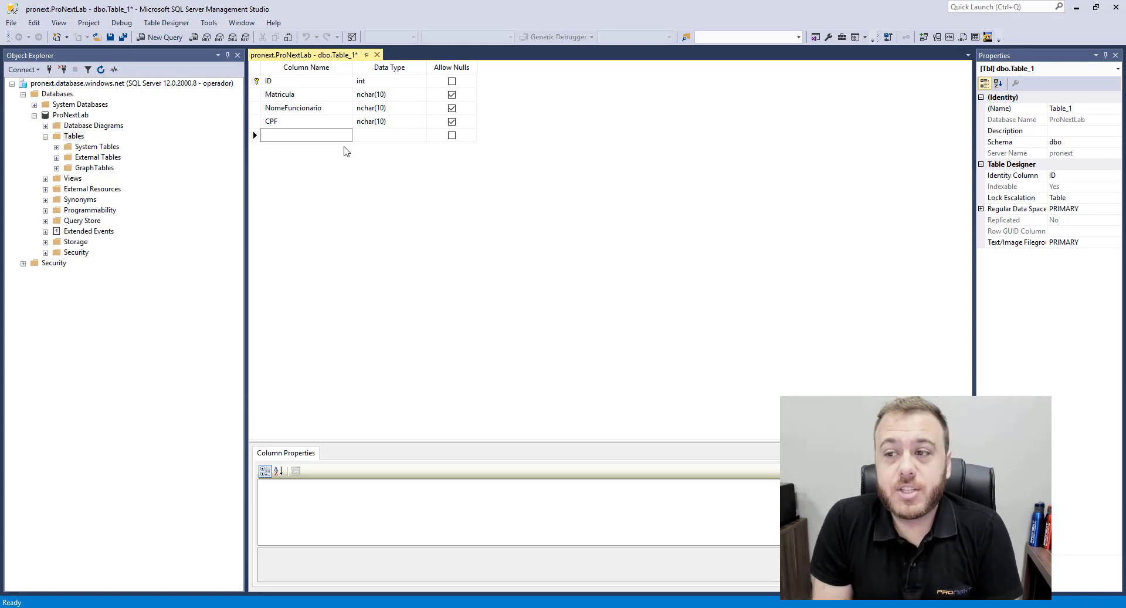
{"action": "left_click", "coordinate": [377, 108]}
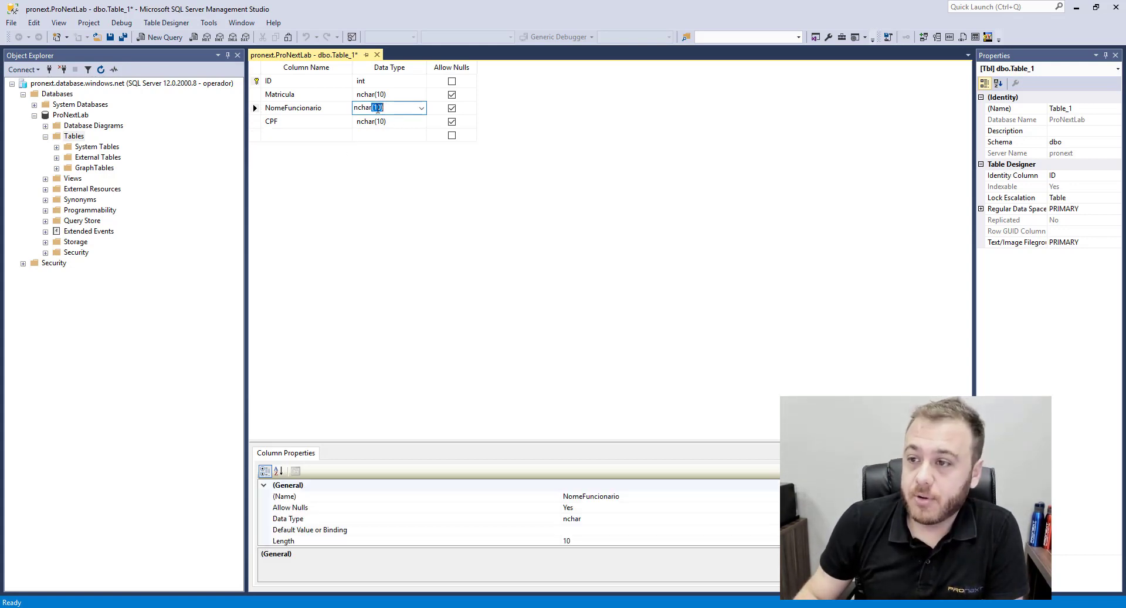
{"action": "key", "text": "BackSpace"}
{"action": "key", "text": "BackSpace"}
{"action": "type", "text": "50"}
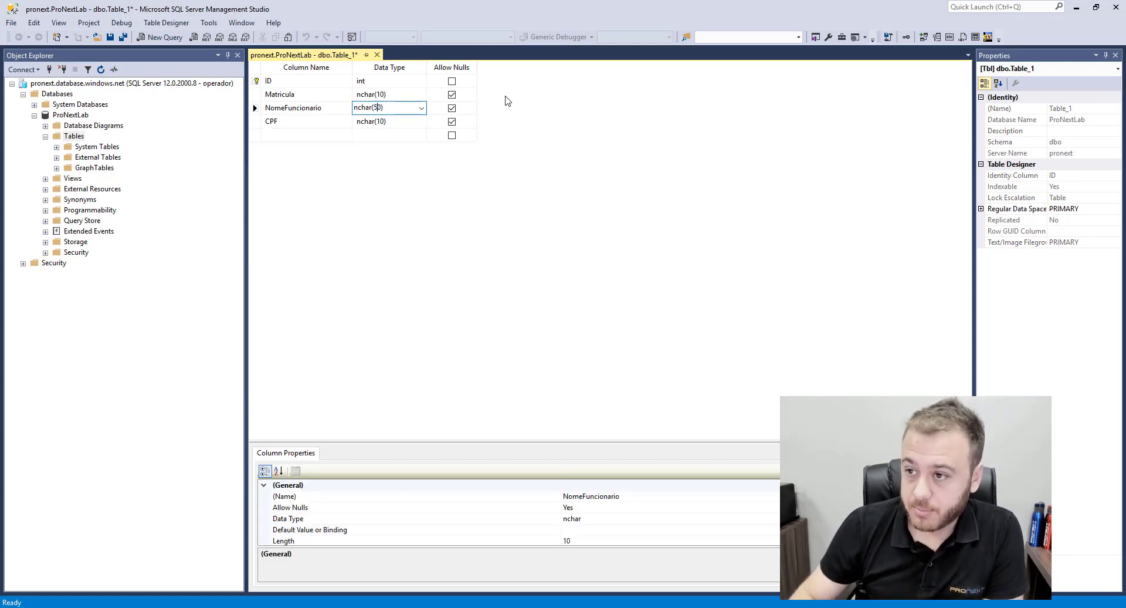
{"action": "left_click", "coordinate": [382, 121]}
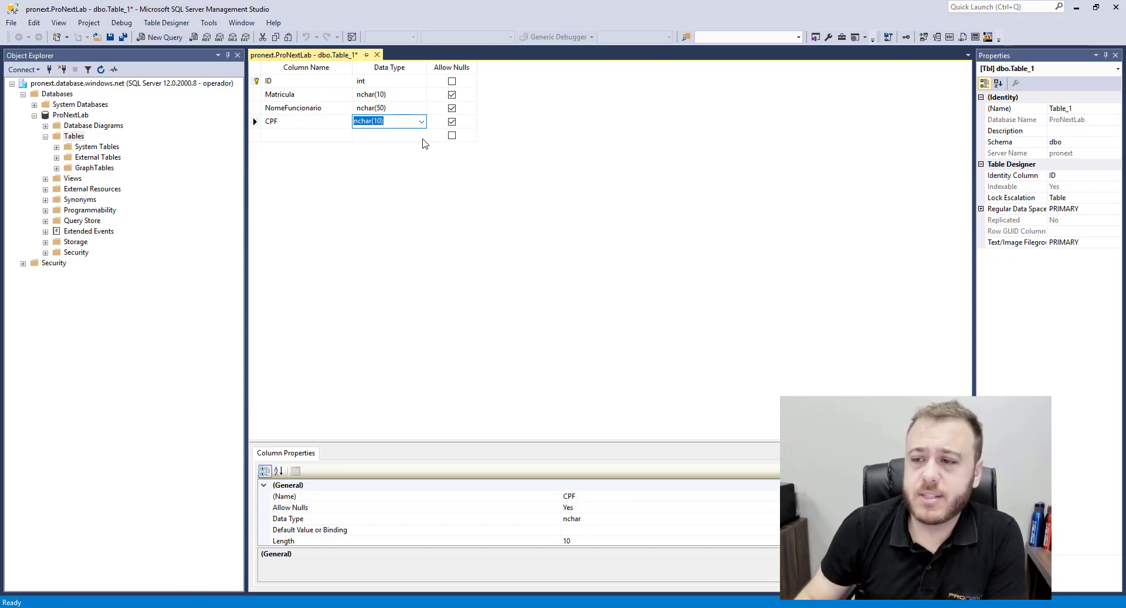
{"action": "left_click", "coordinate": [288, 135]}
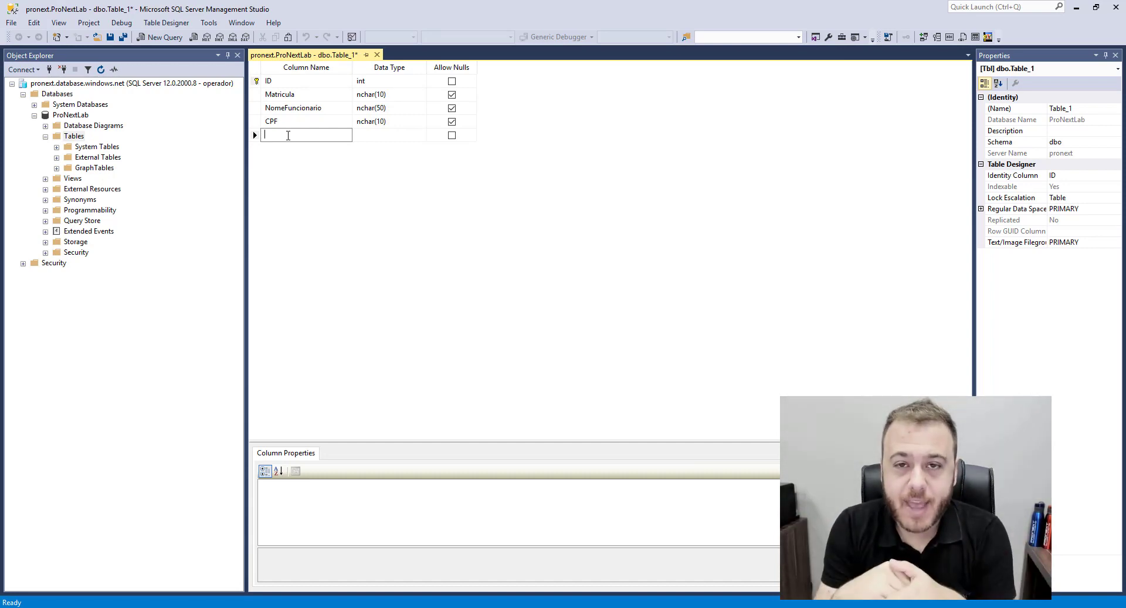
Save the table as CadFuncionarios, close the designer and refresh the Tables list
{"action": "left_click", "coordinate": [110, 38]}
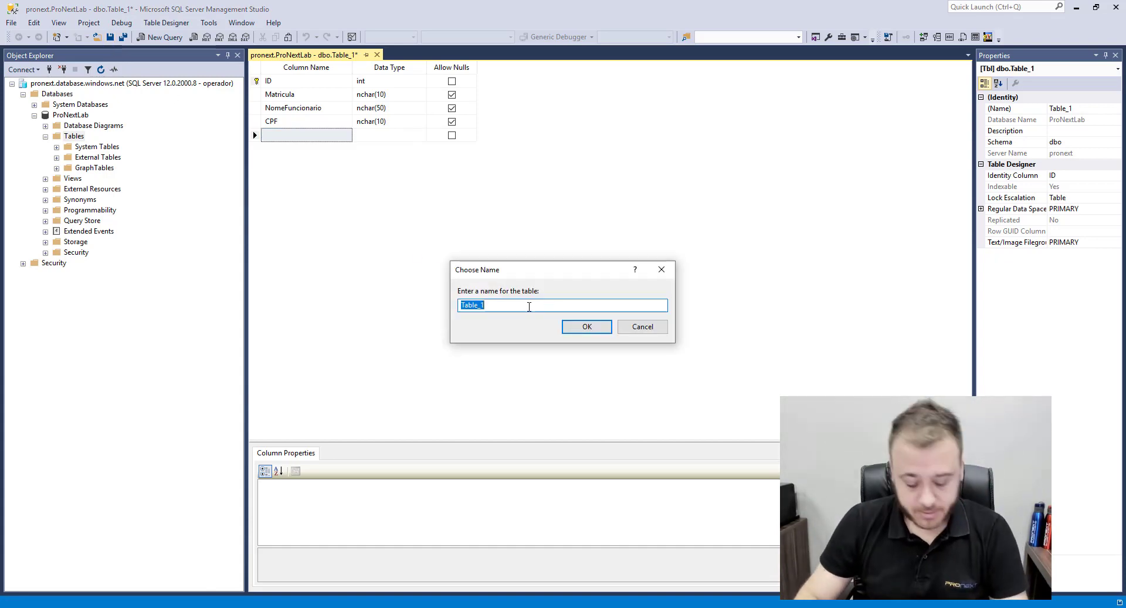
{"action": "type", "text": "CadFunci"}
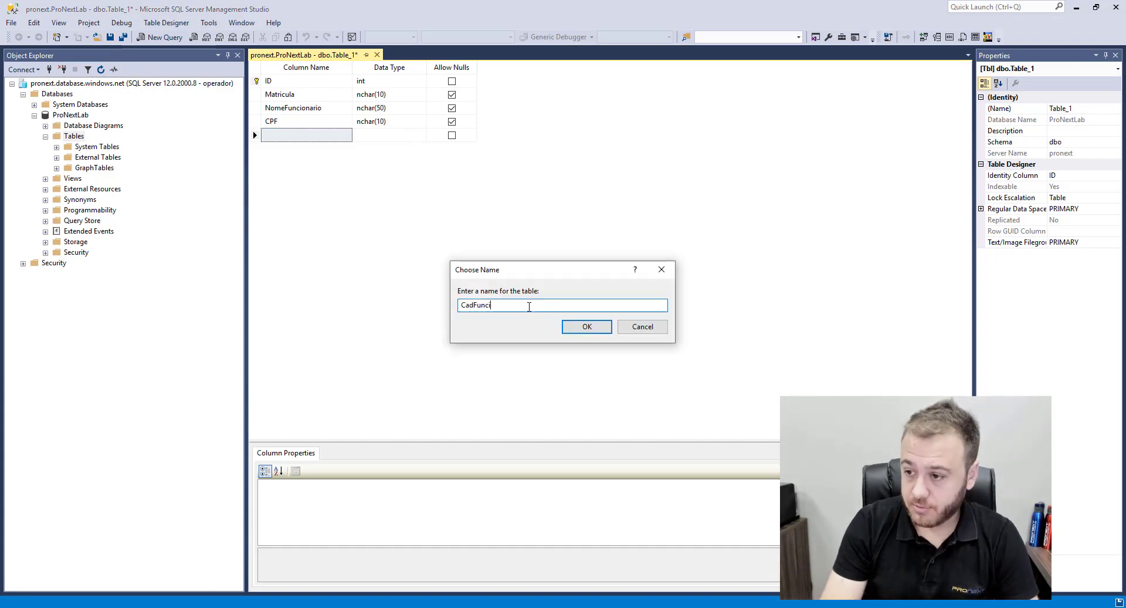
{"action": "type", "text": "onarios"}
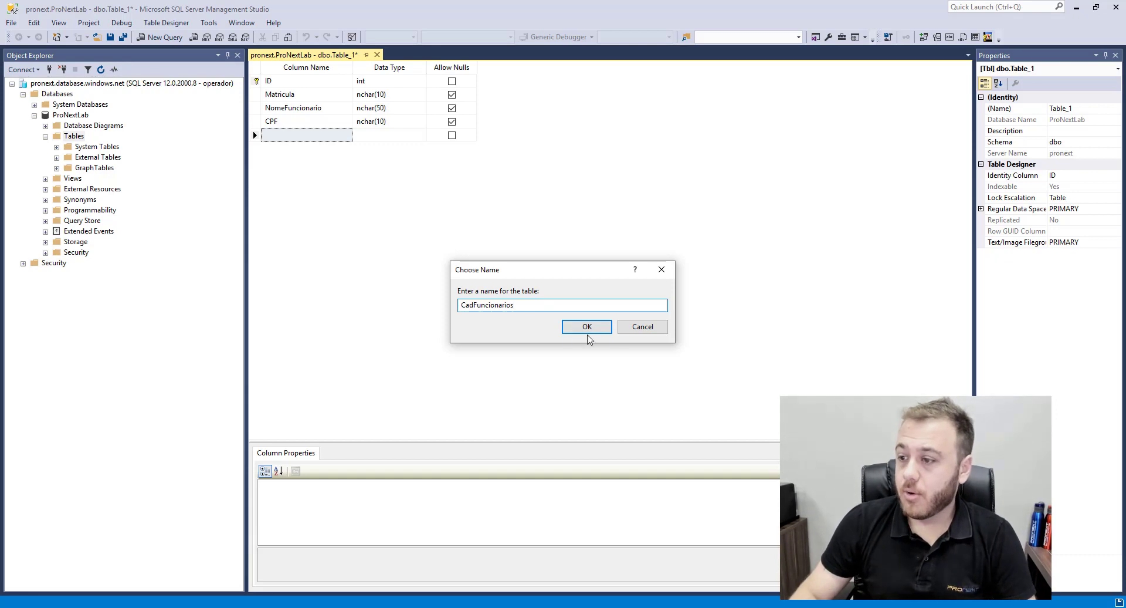
{"action": "left_click", "coordinate": [589, 327]}
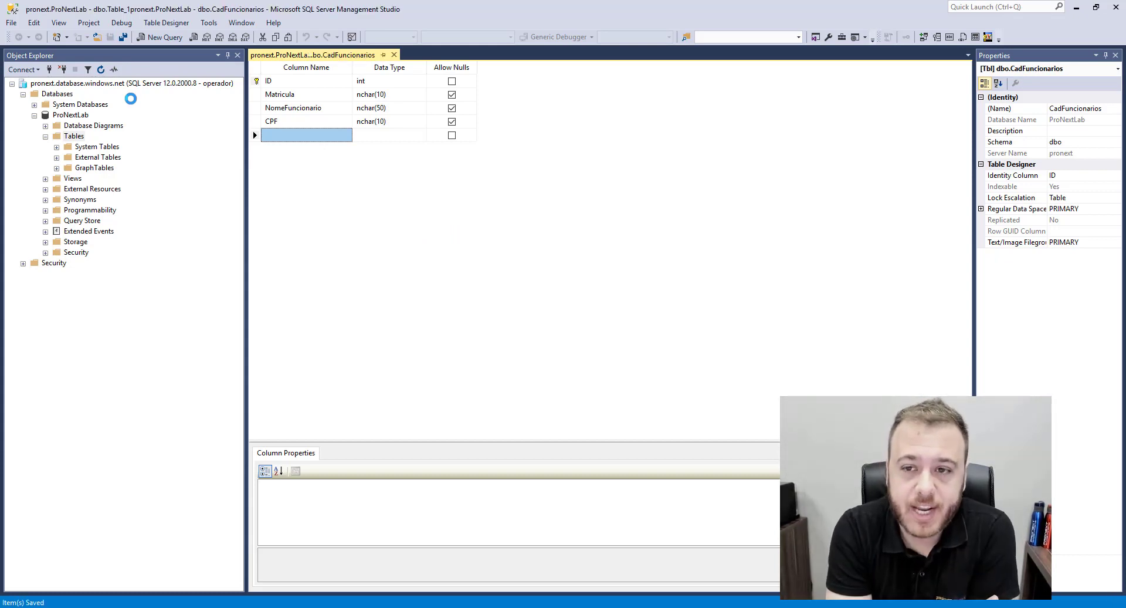
{"action": "left_click", "coordinate": [395, 54]}
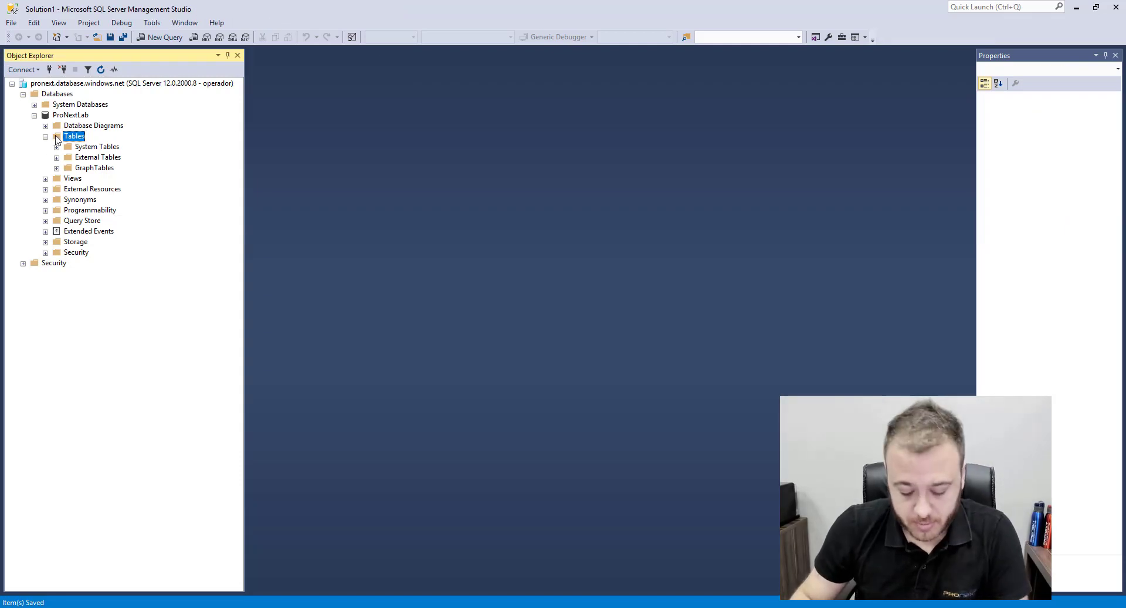
{"action": "key", "text": "F5"}
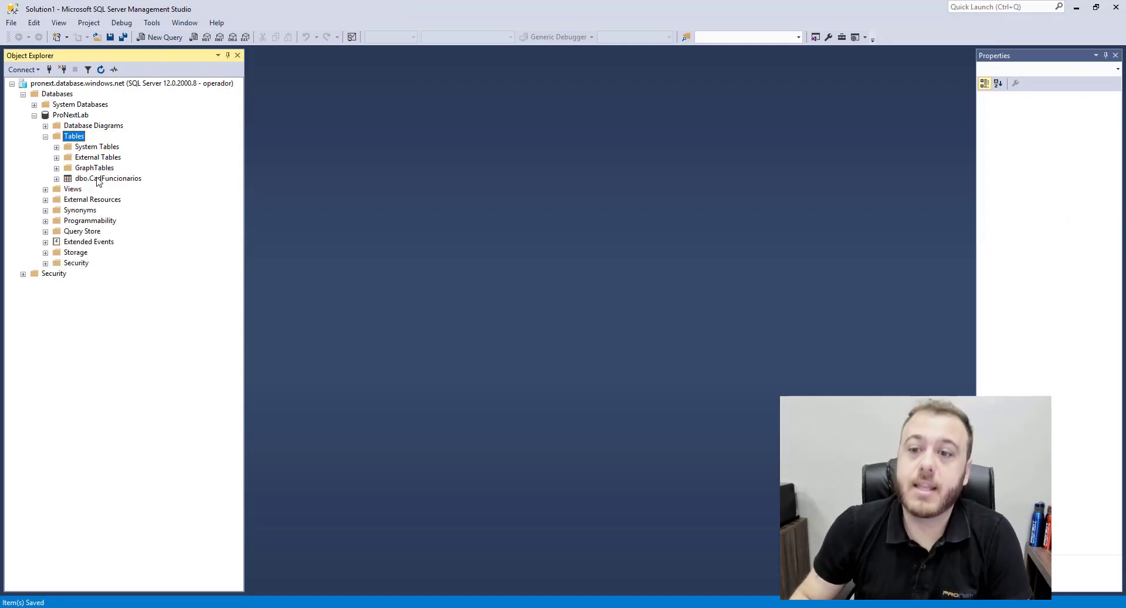
Query the top 1000 rows of dbo.CadFuncionarios, then minimize Management Studio
{"action": "left_click", "coordinate": [94, 178]}
{"action": "right_click", "coordinate": [142, 180]}
{"action": "left_click", "coordinate": [195, 211]}
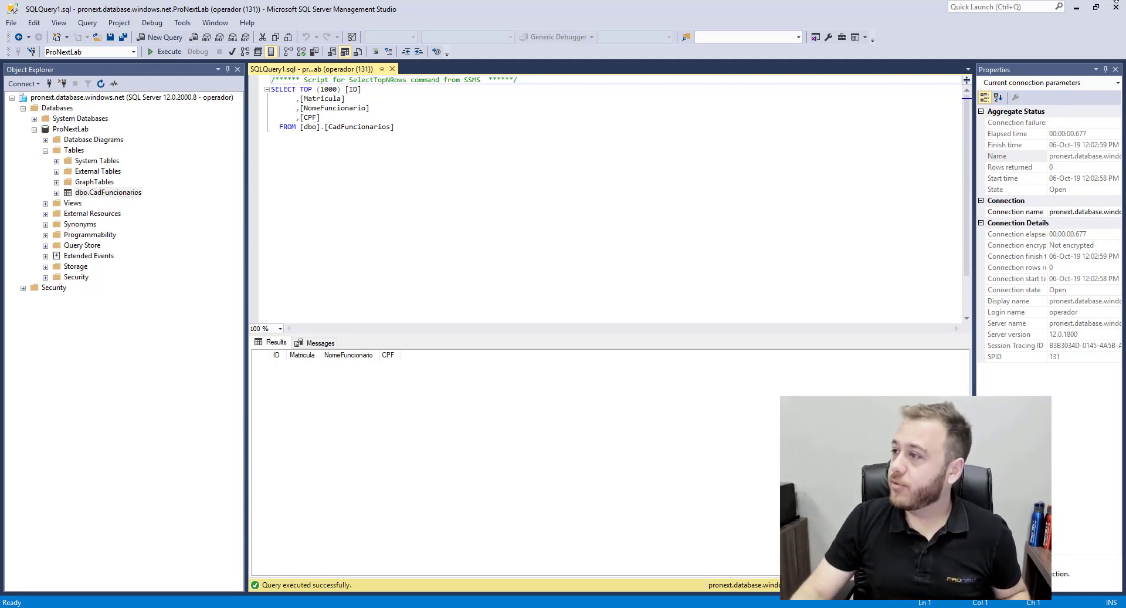
{"action": "left_click", "coordinate": [1076, 7]}
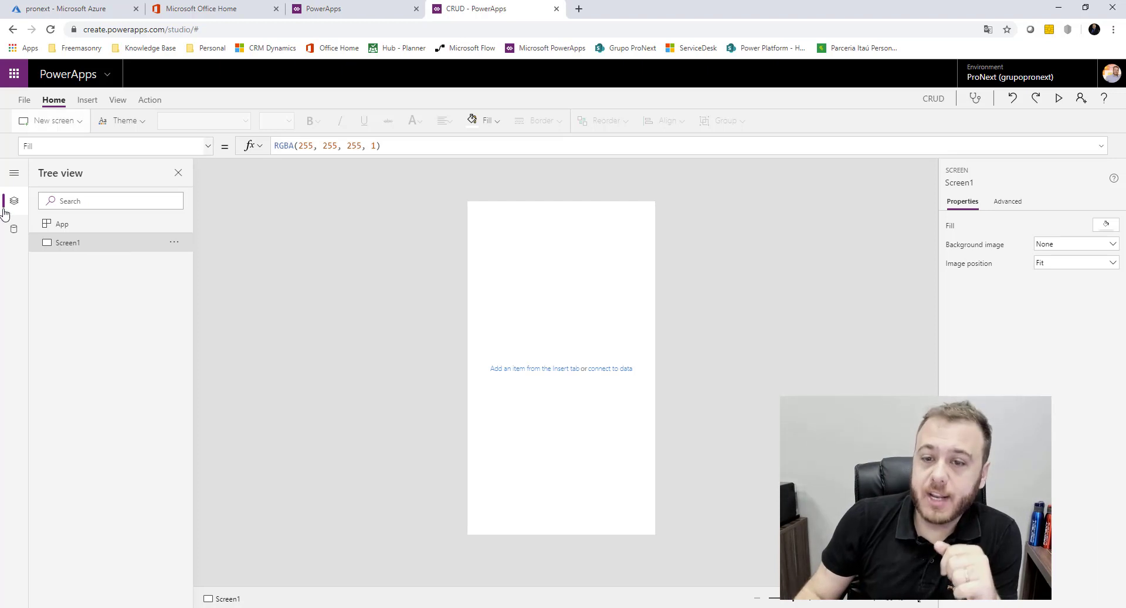
Search the data source connectors for SQL and choose SQL Server
{"action": "left_click", "coordinate": [13, 228]}
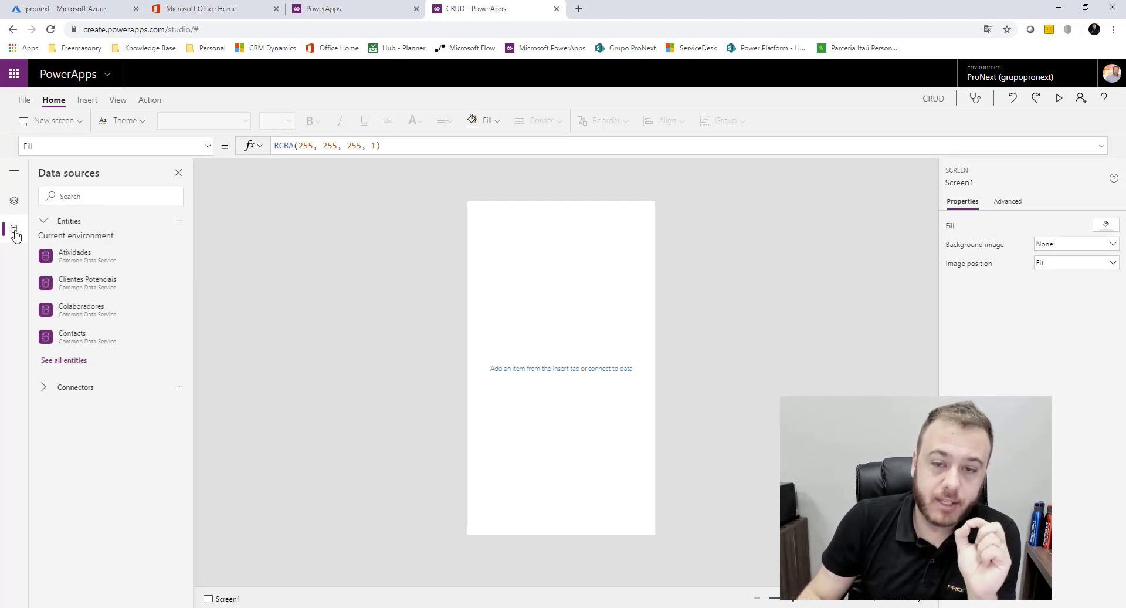
{"action": "left_click", "coordinate": [117, 100]}
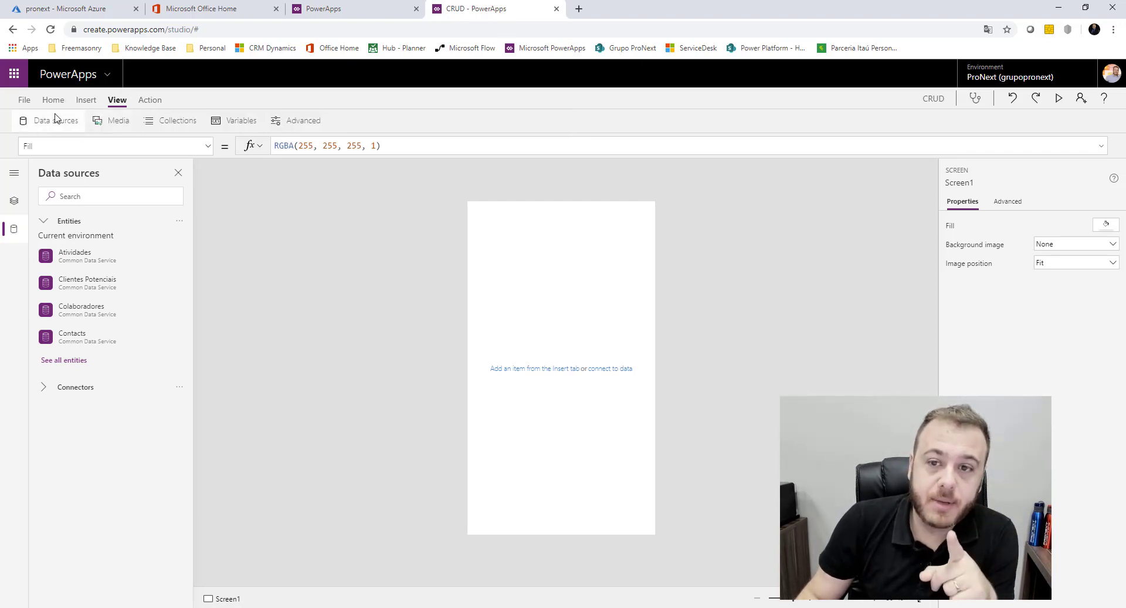
{"action": "left_click", "coordinate": [44, 222]}
{"action": "left_click", "coordinate": [109, 196]}
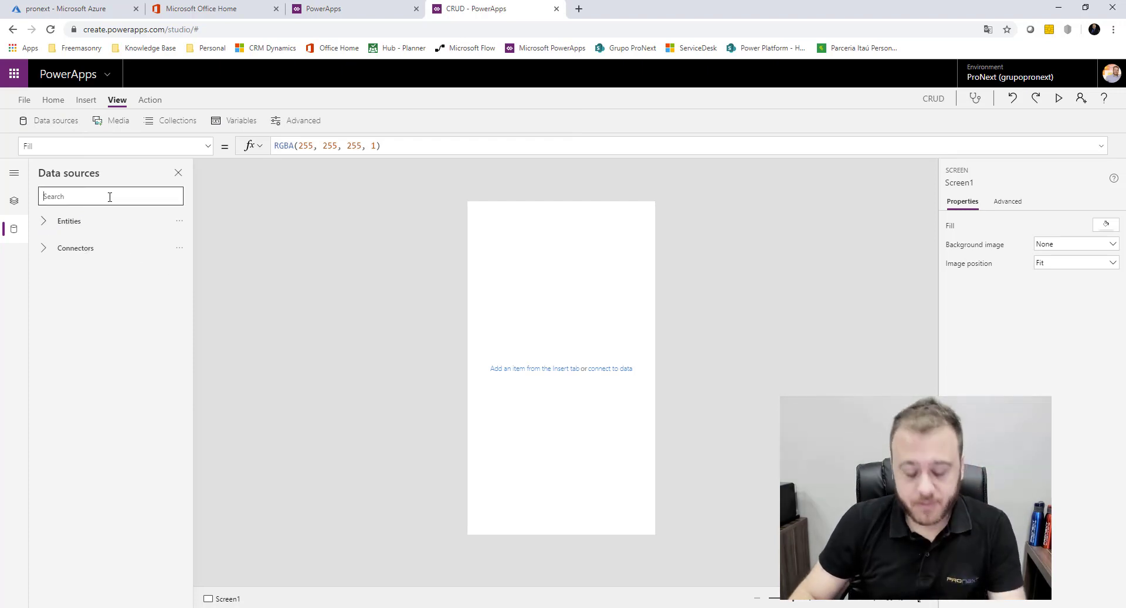
{"action": "type", "text": "SQL"}
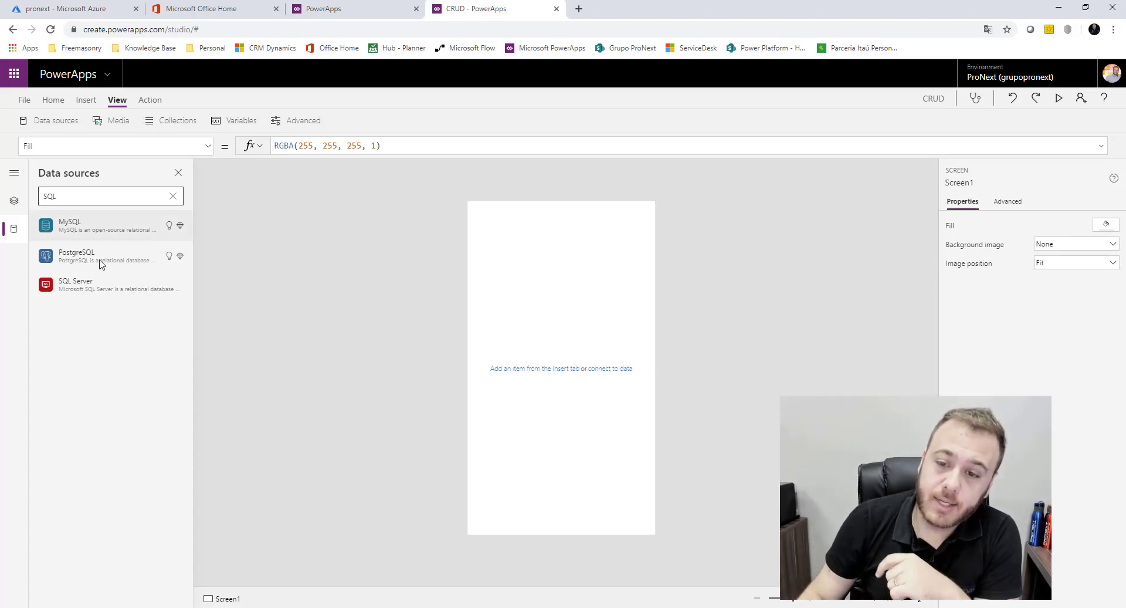
{"action": "left_click", "coordinate": [91, 286]}
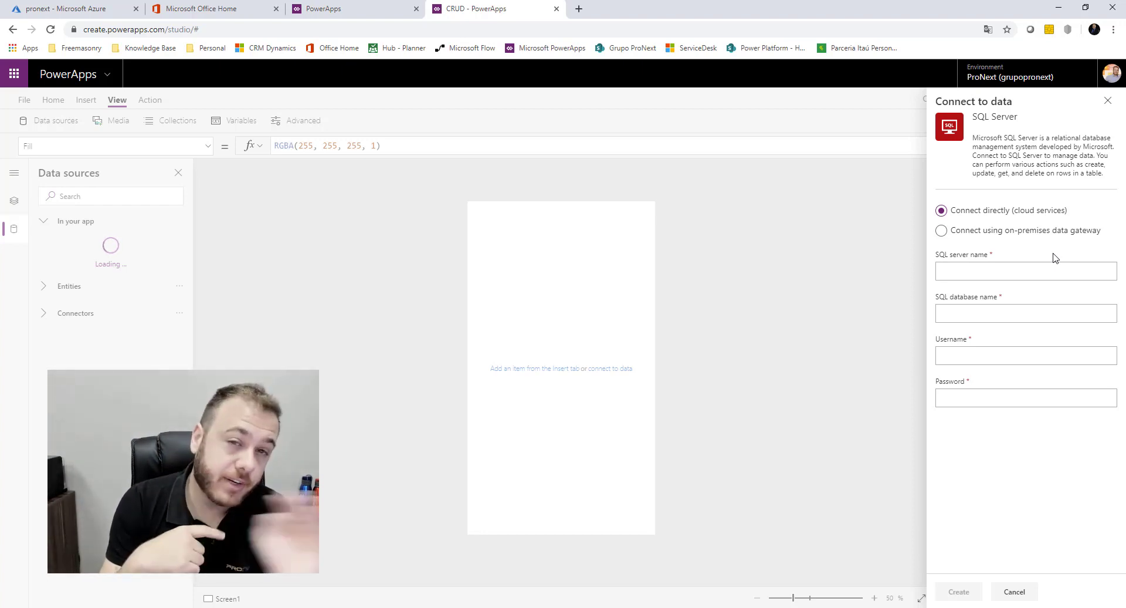
Fill the server name field with pronext.database.windows.net copied from the Azure portal
{"action": "left_click", "coordinate": [1045, 272]}
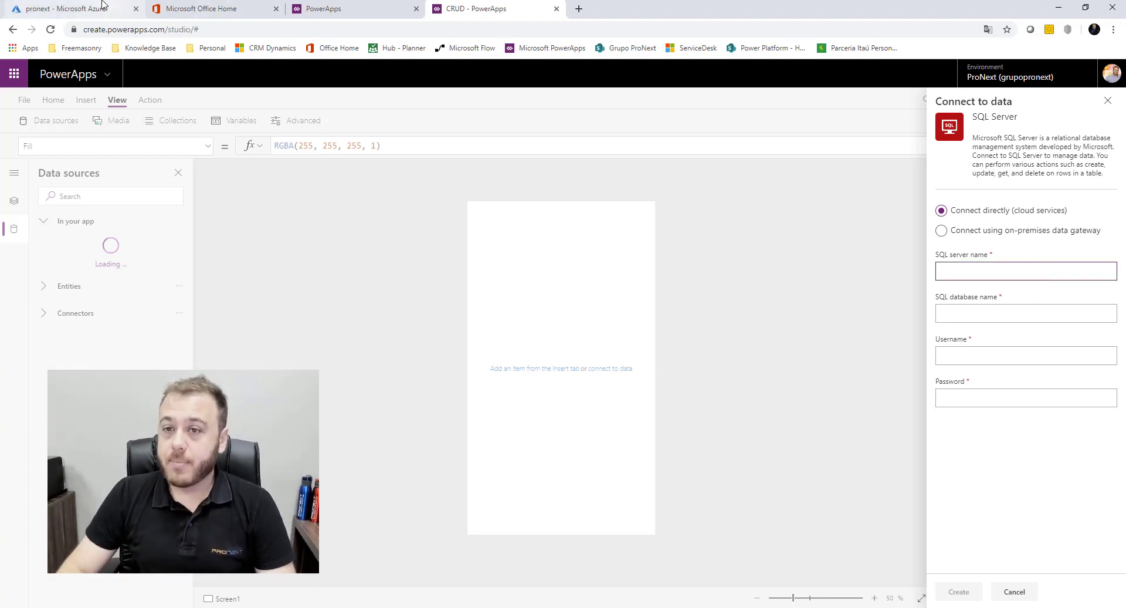
{"action": "left_click", "coordinate": [61, 8]}
{"action": "left_click", "coordinate": [869, 204]}
{"action": "left_click", "coordinate": [472, 8]}
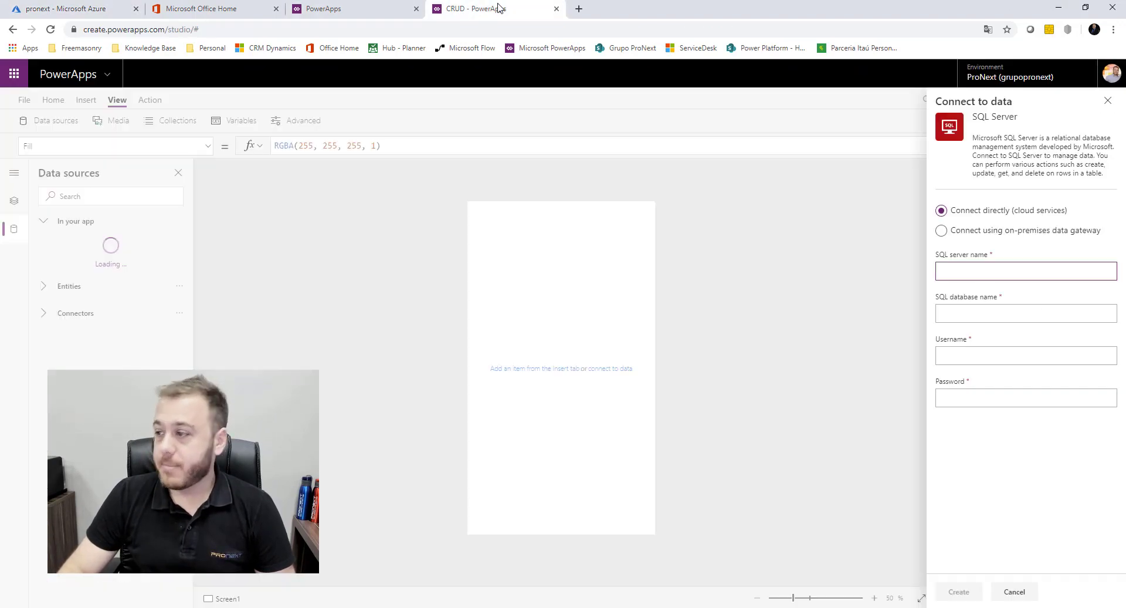
{"action": "left_click", "coordinate": [997, 273]}
{"action": "key", "text": "ctrl+v"}
Enter database ProNextLab plus the SQL login username and password, then create the connection
{"action": "left_click", "coordinate": [1025, 311]}
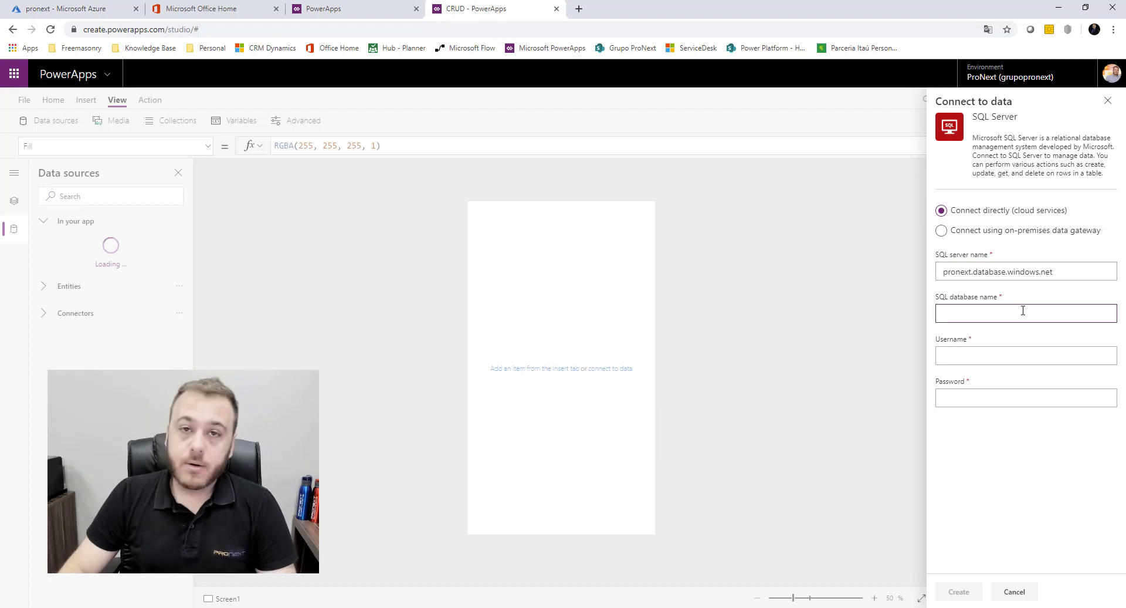
{"action": "key", "text": "alt+Tab"}
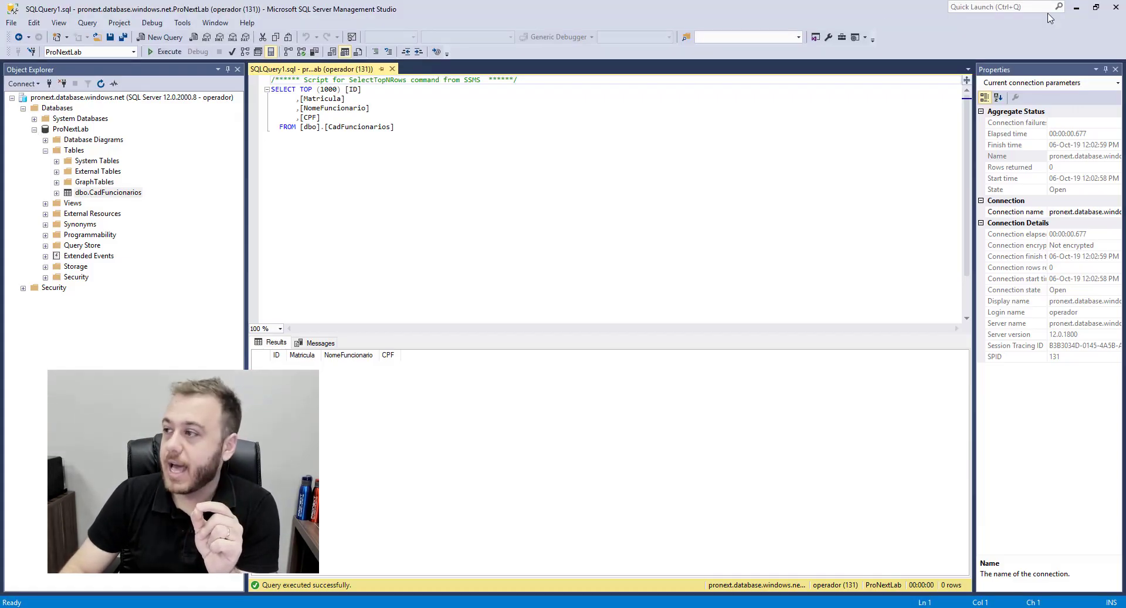
{"action": "left_click", "coordinate": [1077, 8]}
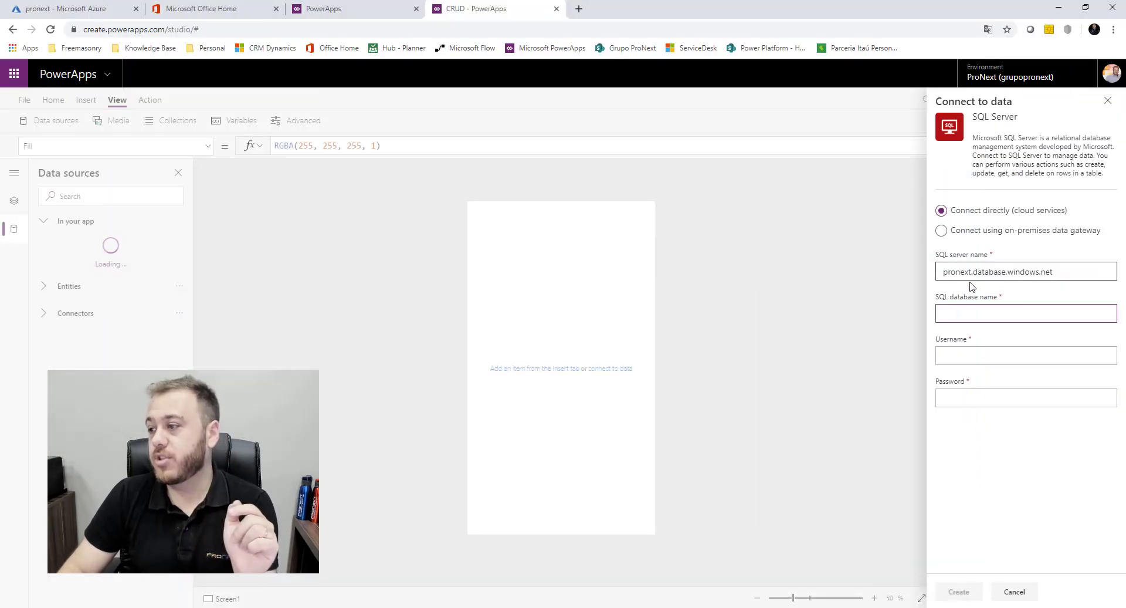
{"action": "type", "text": "Pro"}
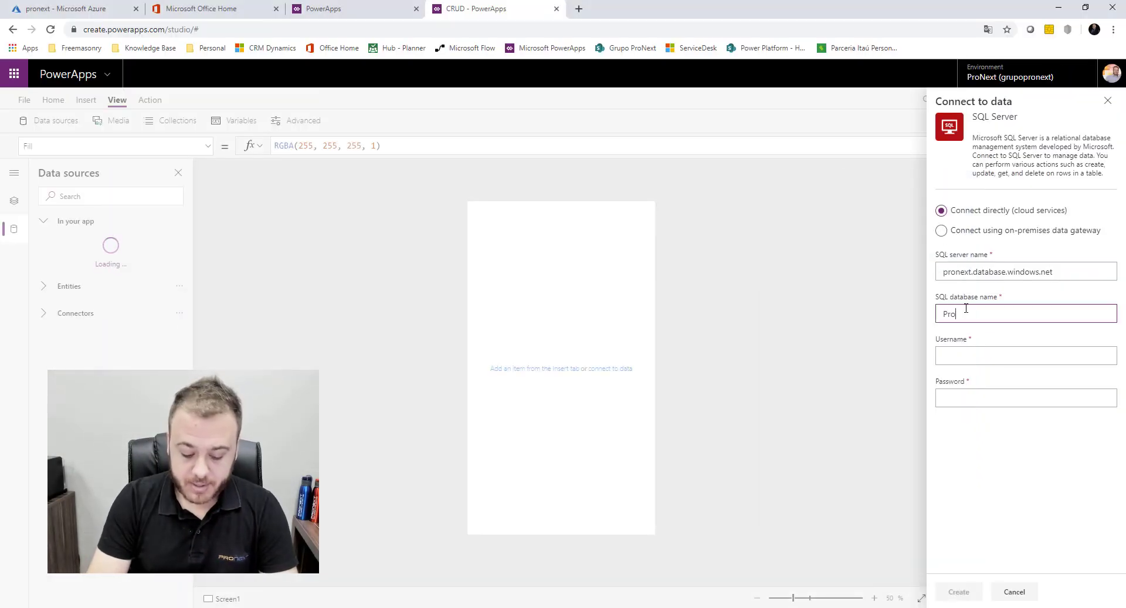
{"action": "type", "text": "NextLab"}
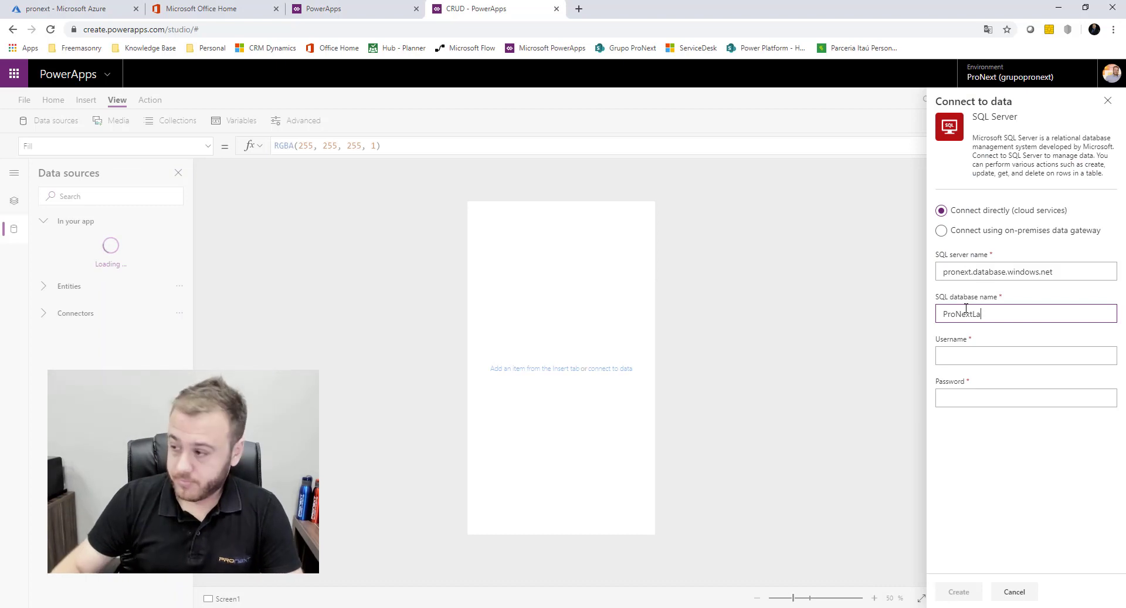
{"action": "left_click", "coordinate": [1011, 351]}
{"action": "type", "text": "operador"}
{"action": "key", "text": "Tab"}
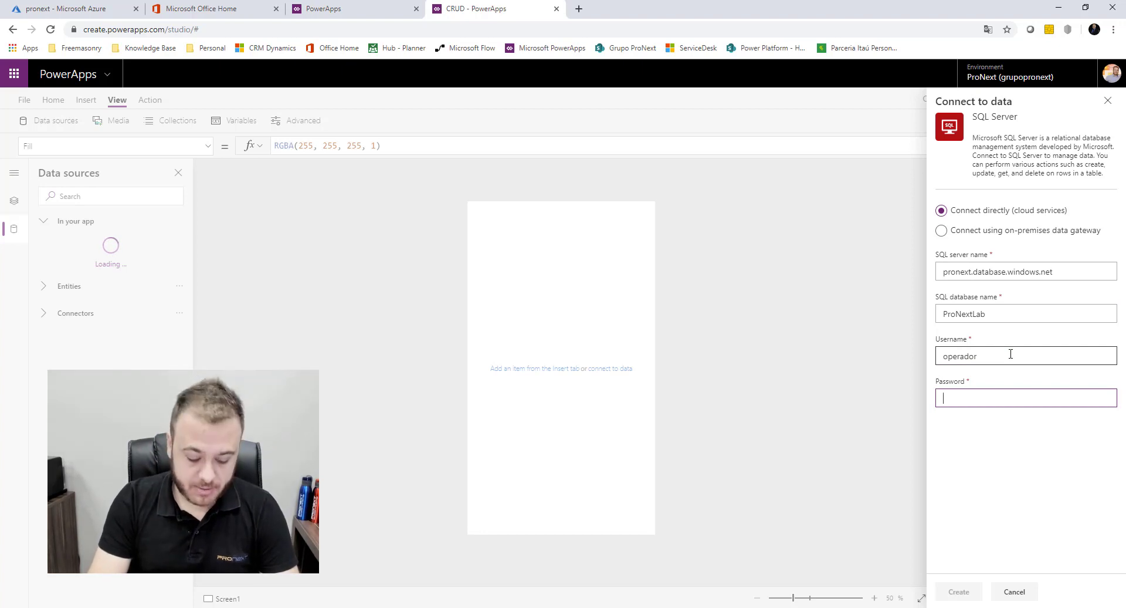
{"action": "type", "text": "•••••••••"}
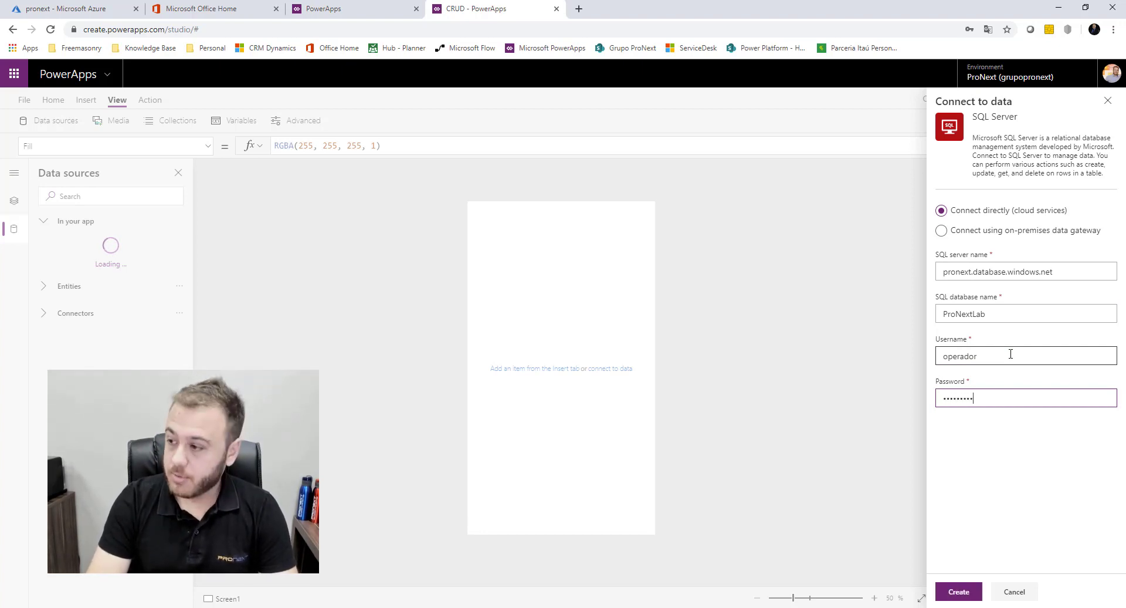
{"action": "left_click", "coordinate": [963, 594]}
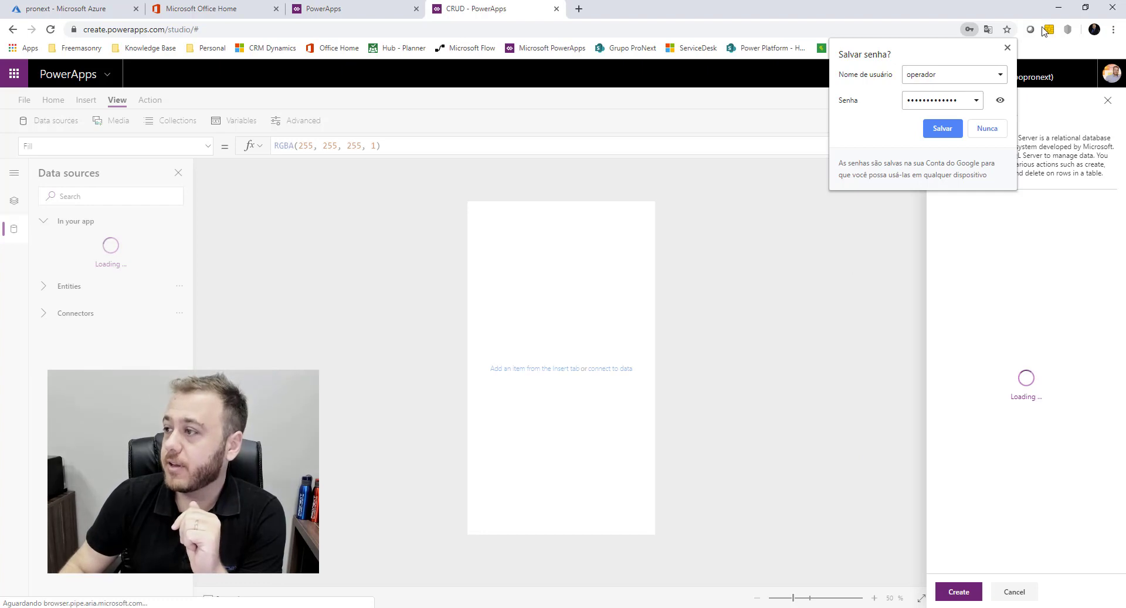
Dismiss the browser's save-password prompt and connect the CadFuncionarios table
{"action": "left_click", "coordinate": [1007, 47]}
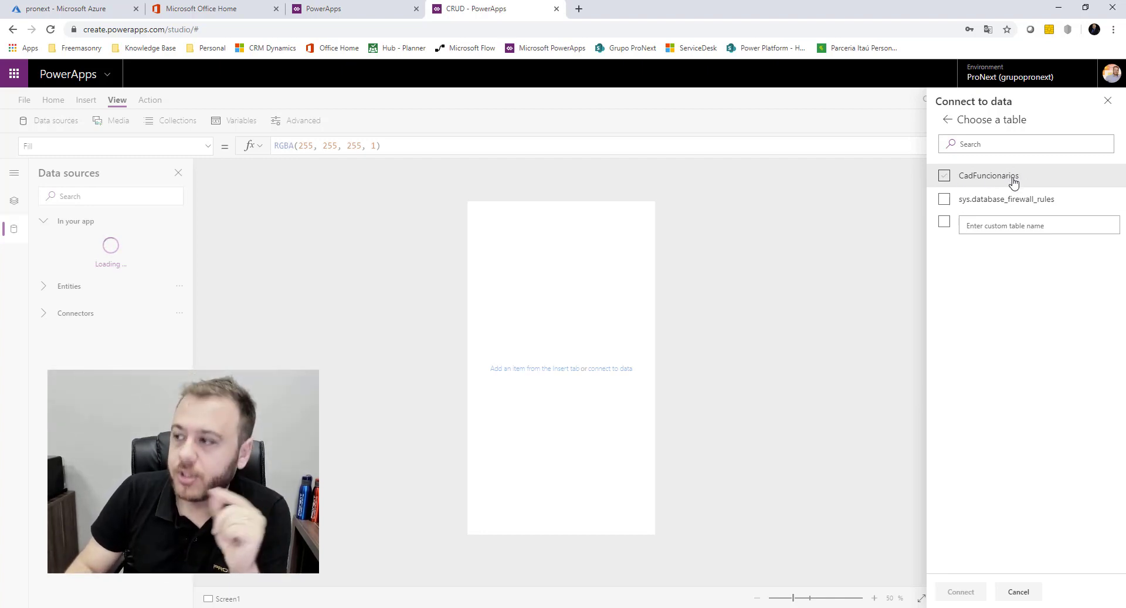
{"action": "left_click", "coordinate": [1013, 181]}
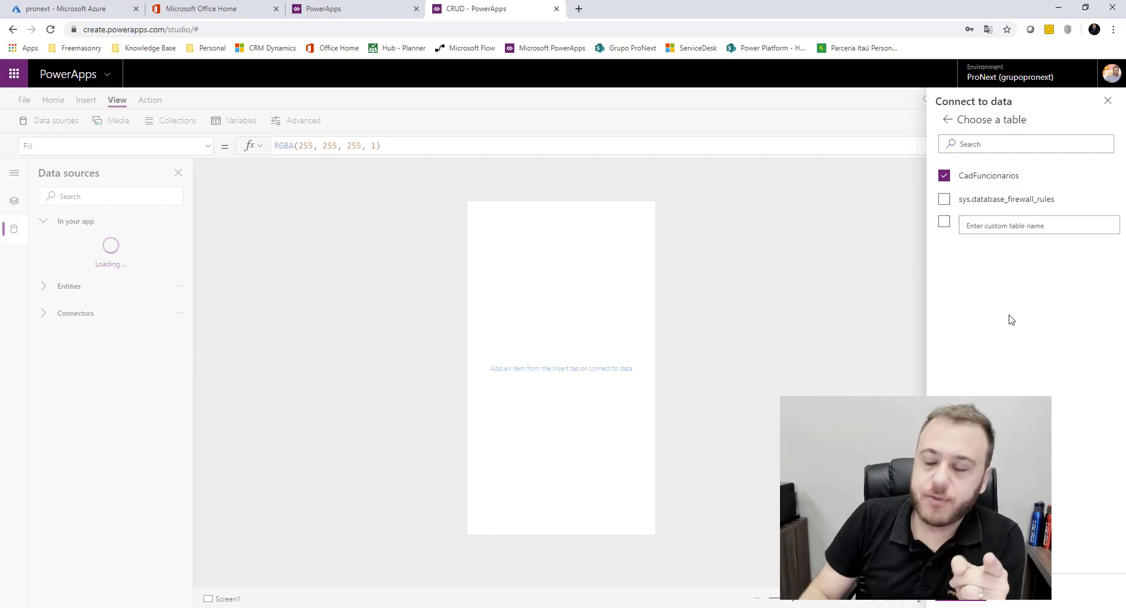
{"action": "left_click", "coordinate": [959, 598]}
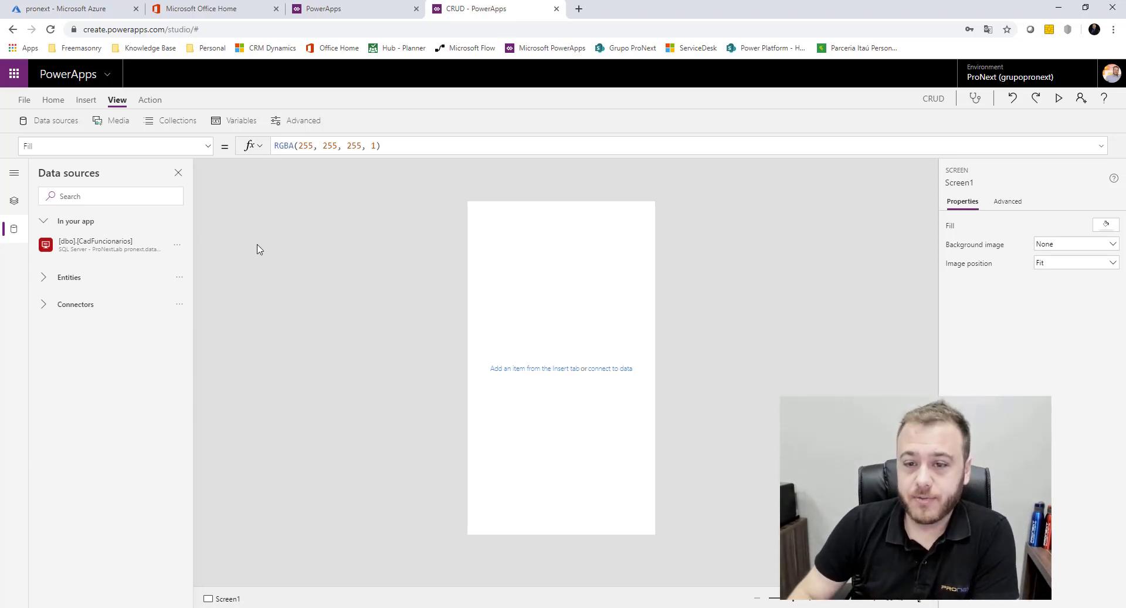
Add a button to Screen1, enlarge it near the top, and caption it Create
{"action": "left_click", "coordinate": [15, 202]}
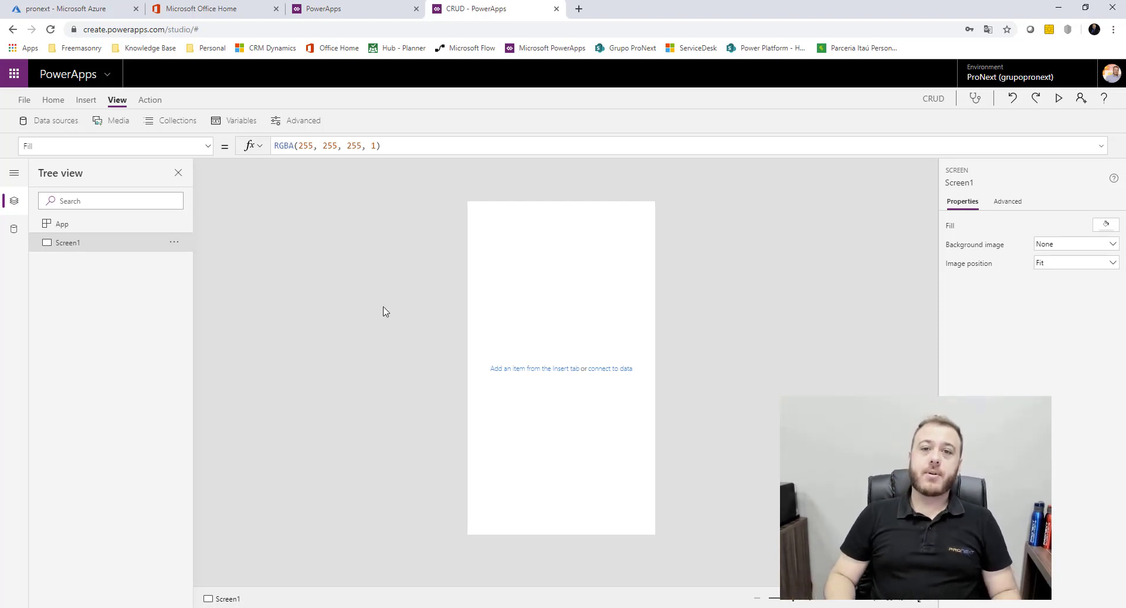
{"action": "left_click", "coordinate": [93, 100]}
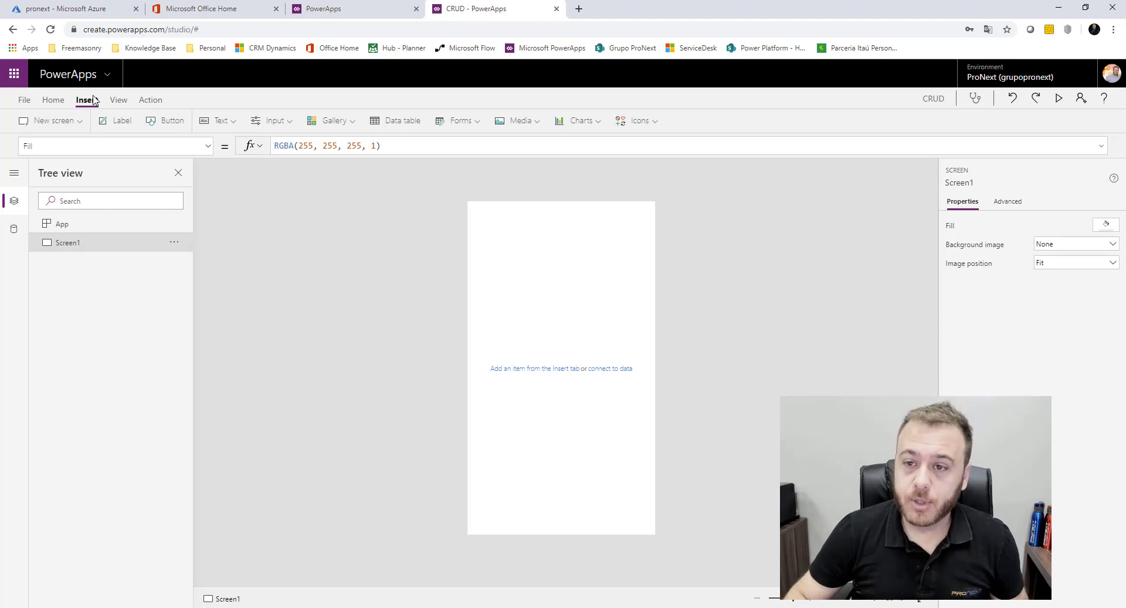
{"action": "left_click", "coordinate": [150, 121]}
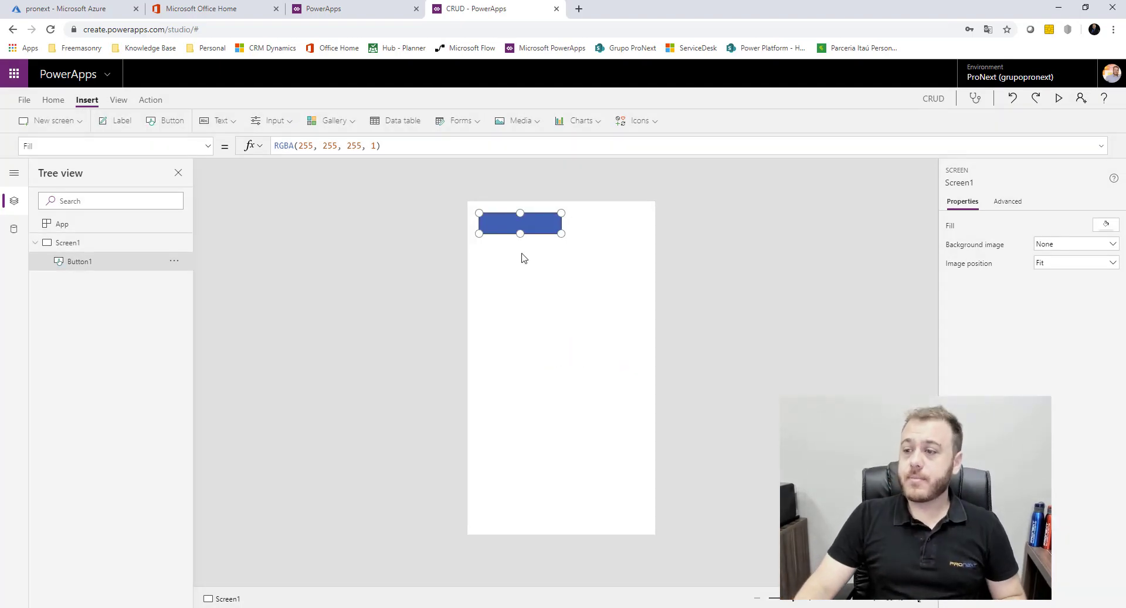
{"action": "left_click_drag", "start_coordinate": [534, 219], "coordinate": [583, 266]}
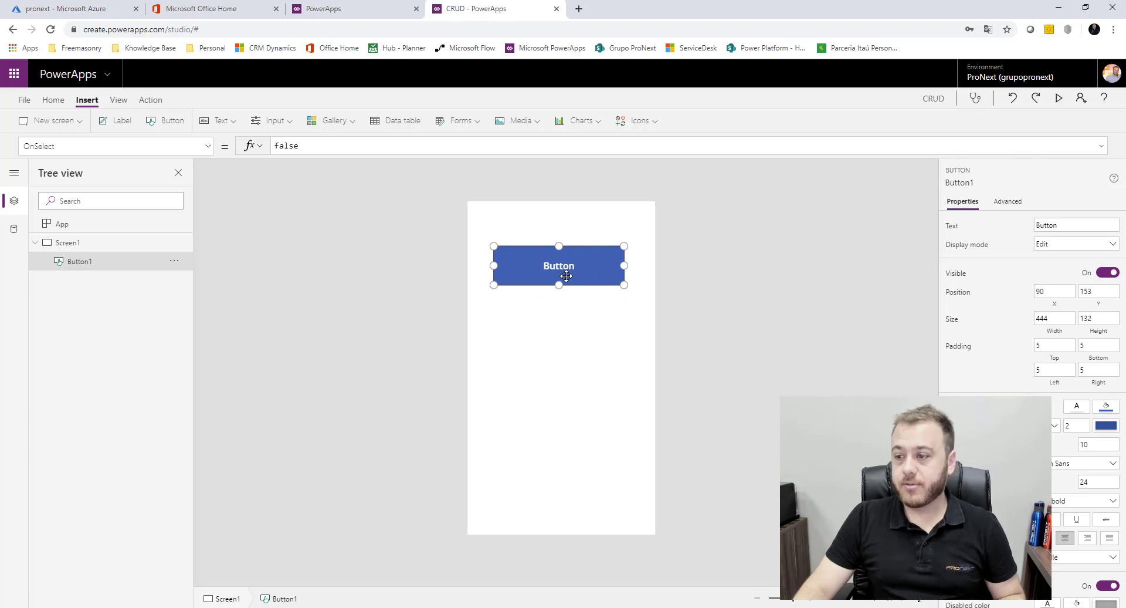
{"action": "type", "text": "Create"}
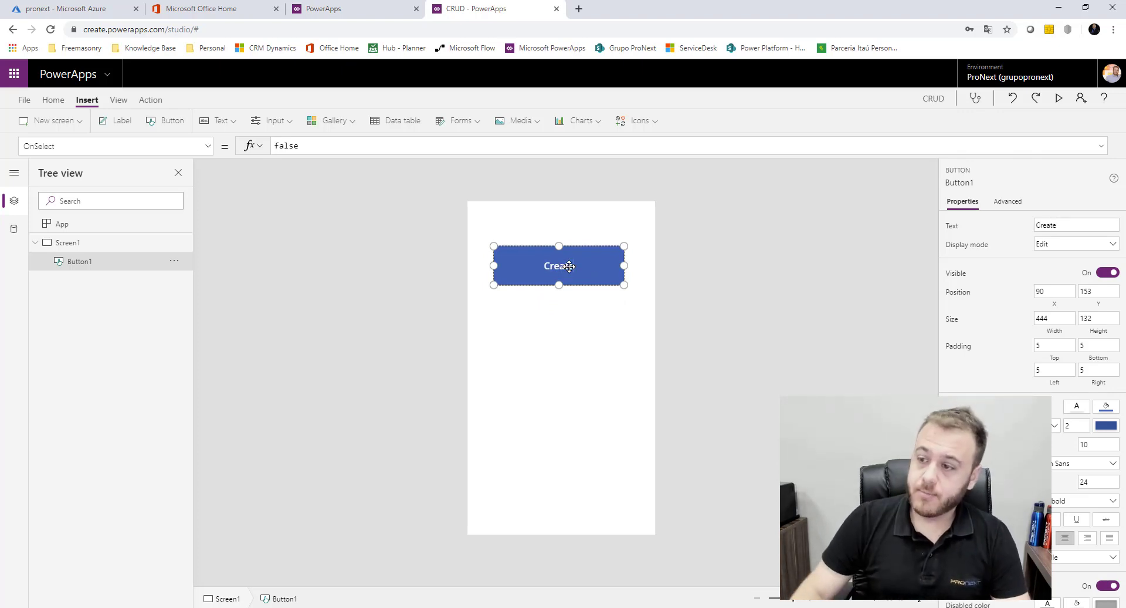
{"action": "left_click", "coordinate": [719, 281]}
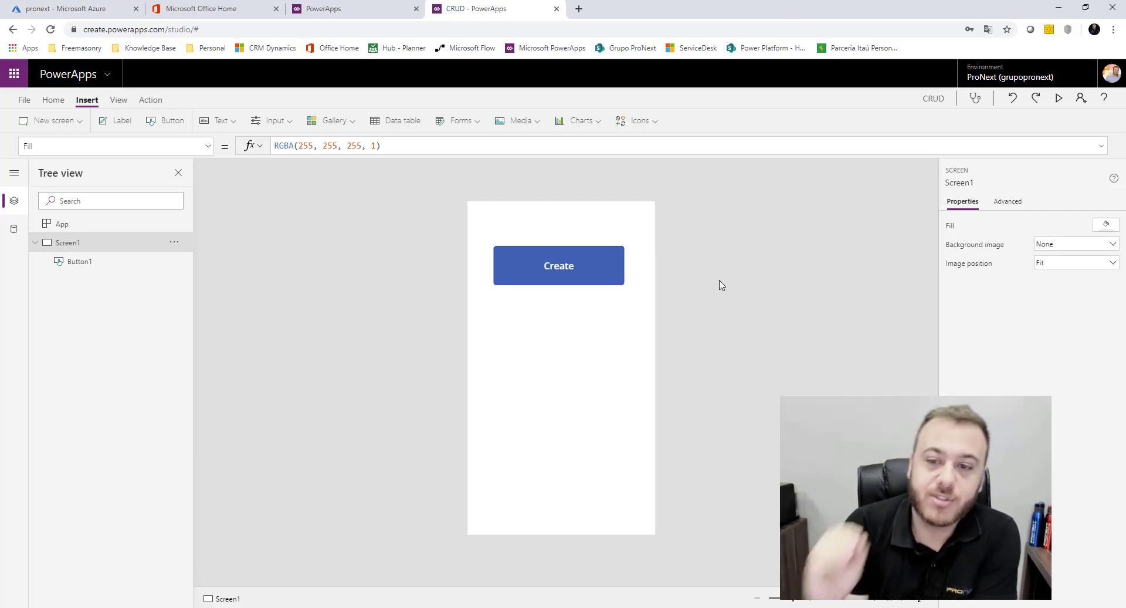
Add a blank second screen named Create, then reselect the Create button on Screen1
{"action": "left_click", "coordinate": [34, 245]}
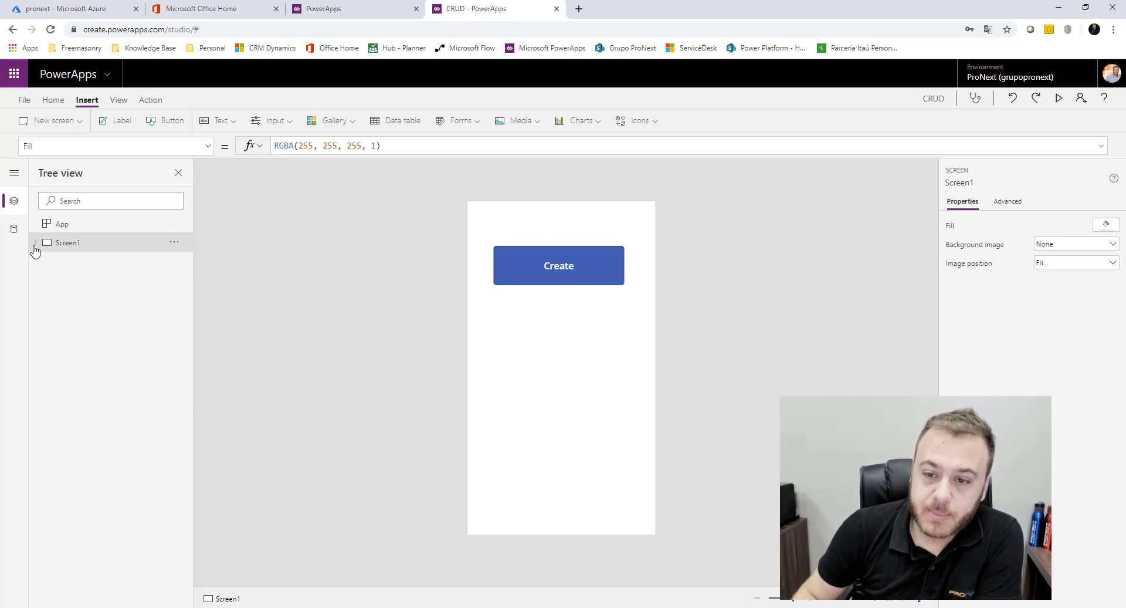
{"action": "left_click", "coordinate": [68, 125]}
{"action": "left_click", "coordinate": [57, 155]}
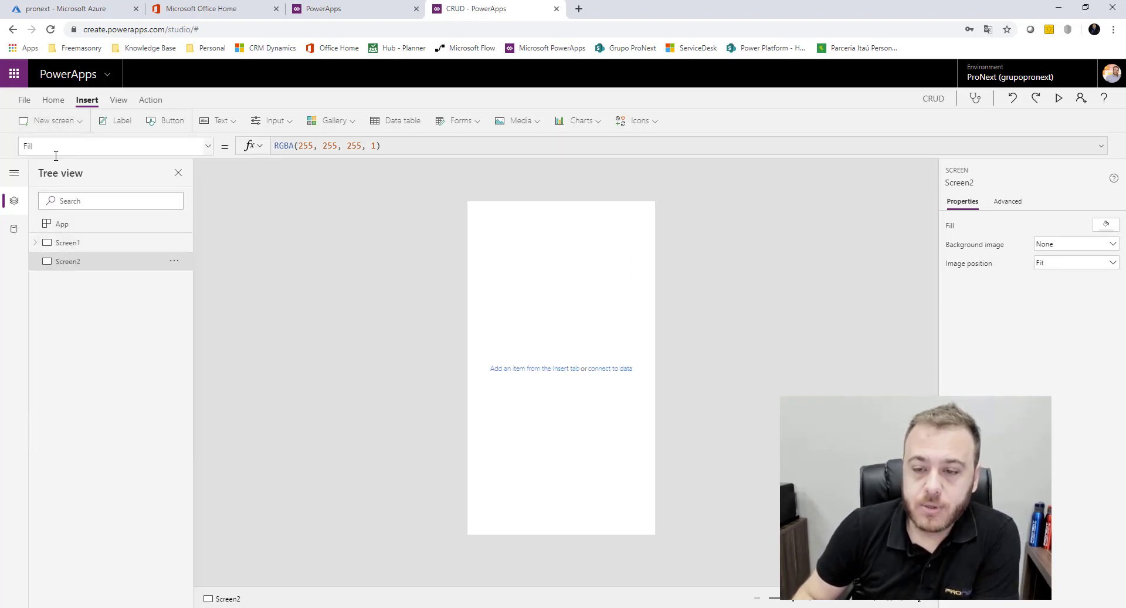
{"action": "double_click", "coordinate": [79, 265]}
{"action": "type", "text": "Create"}
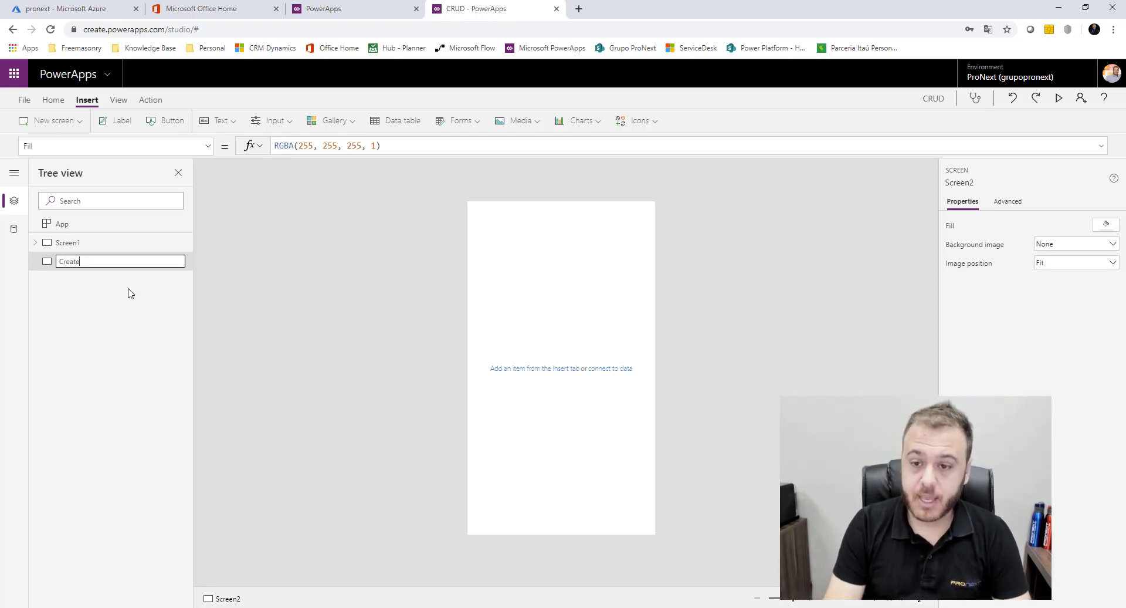
{"action": "key", "text": "Return"}
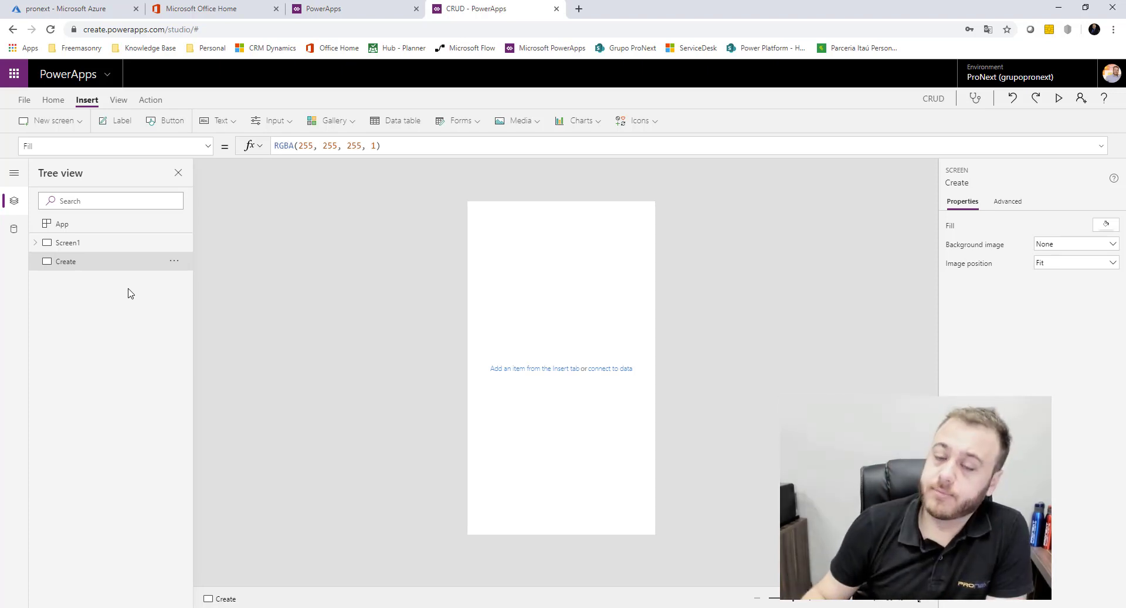
{"action": "left_click", "coordinate": [65, 242]}
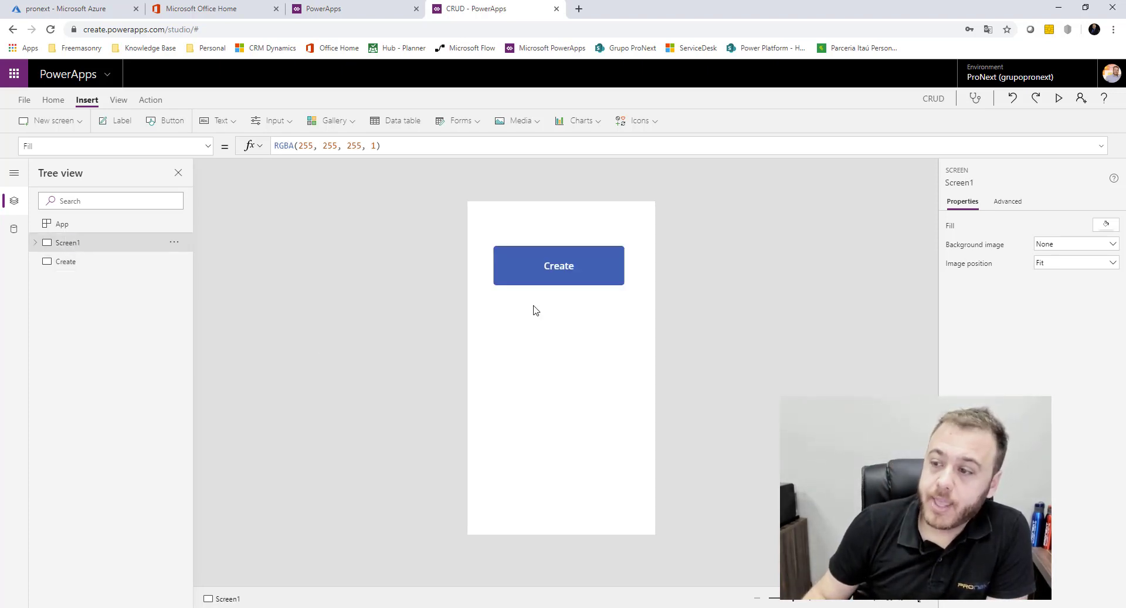
{"action": "left_click", "coordinate": [567, 281]}
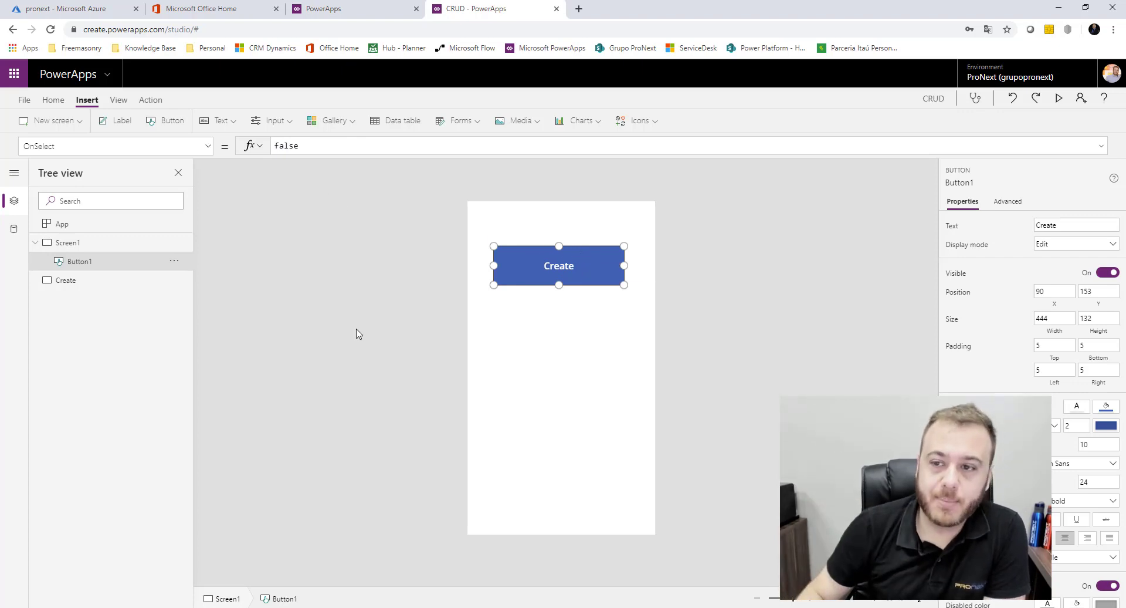
Set the Create button's OnSelect to Navigate(Create, ScreenTransition.Cover)
{"action": "left_click", "coordinate": [209, 147]}
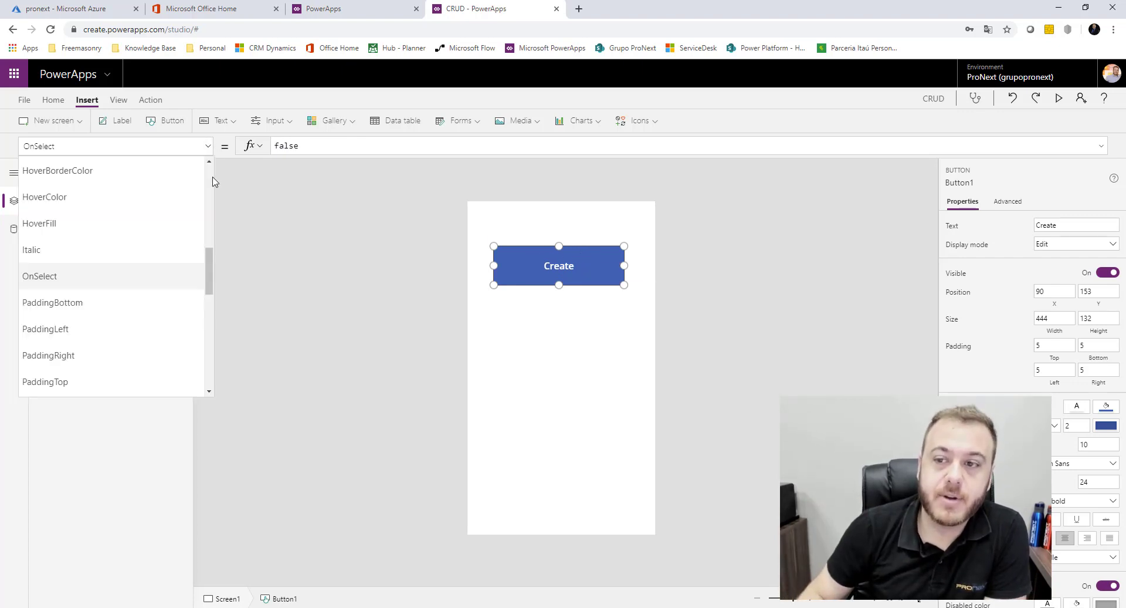
{"action": "left_click", "coordinate": [88, 277]}
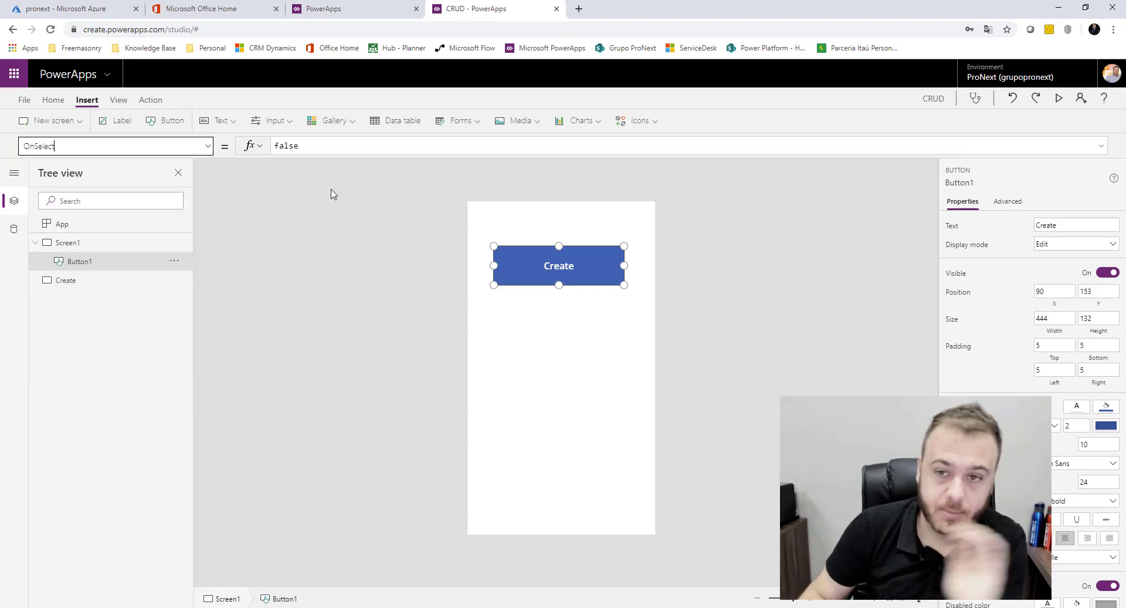
{"action": "double_click", "coordinate": [334, 148]}
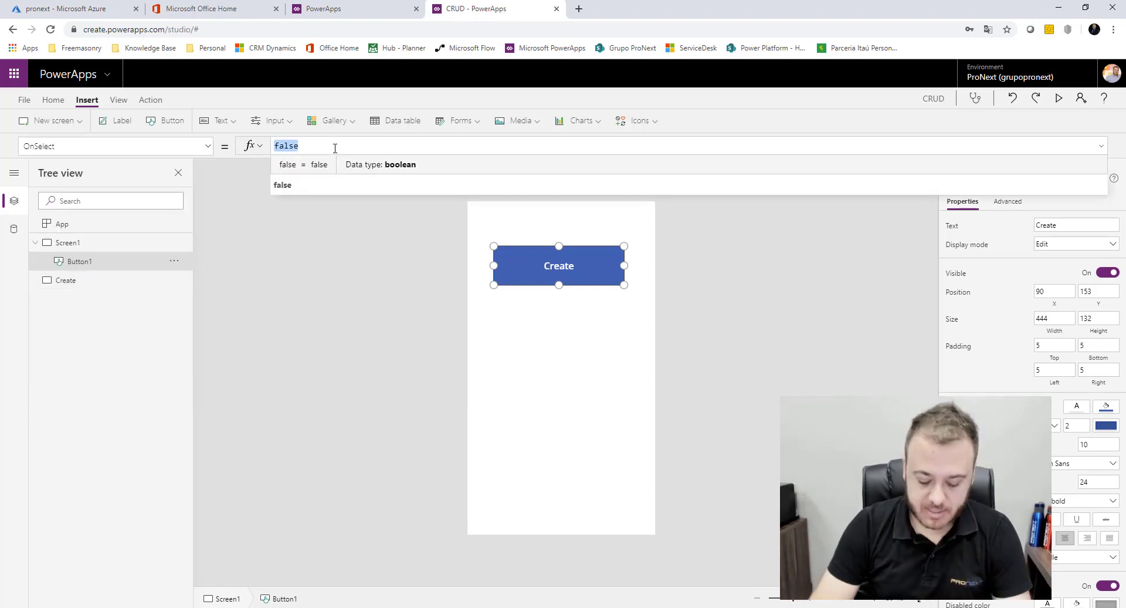
{"action": "type", "text": "Naviga"}
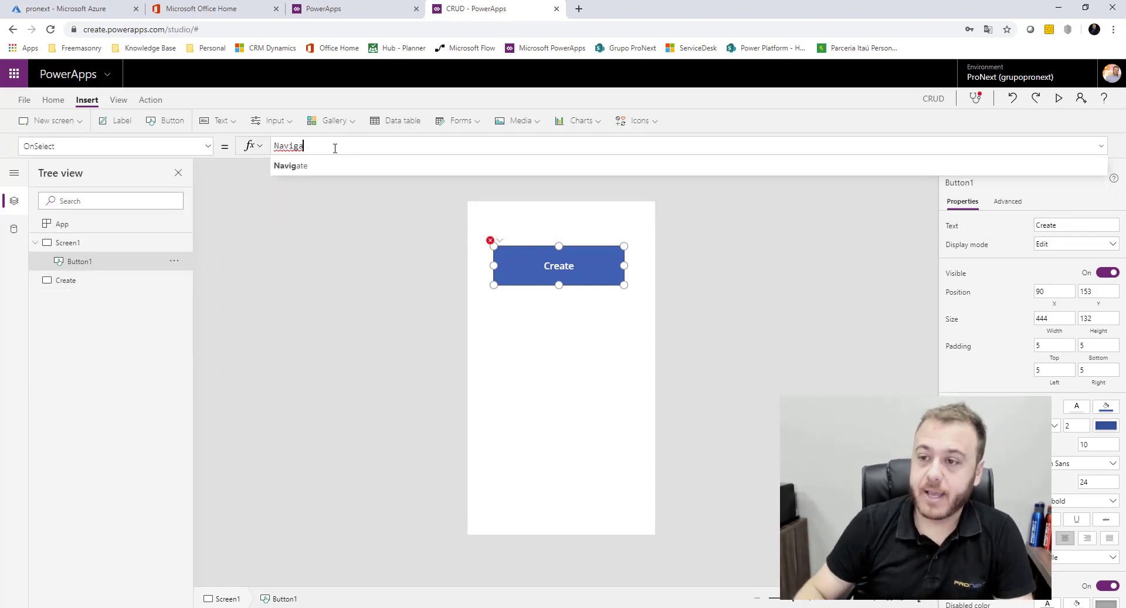
{"action": "type", "text": "te("}
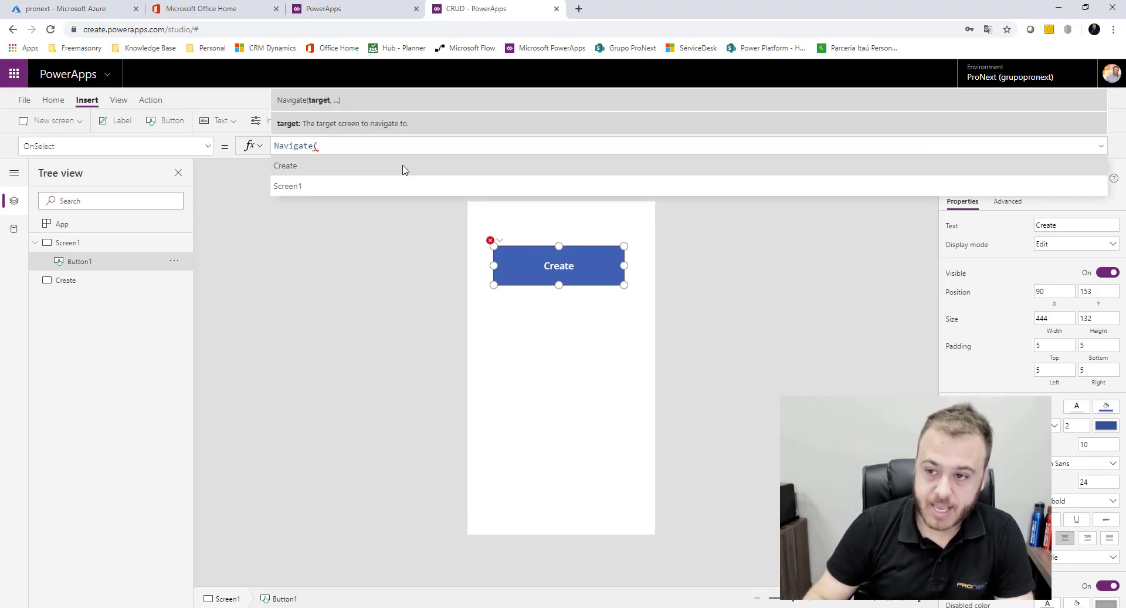
{"action": "left_click", "coordinate": [402, 168]}
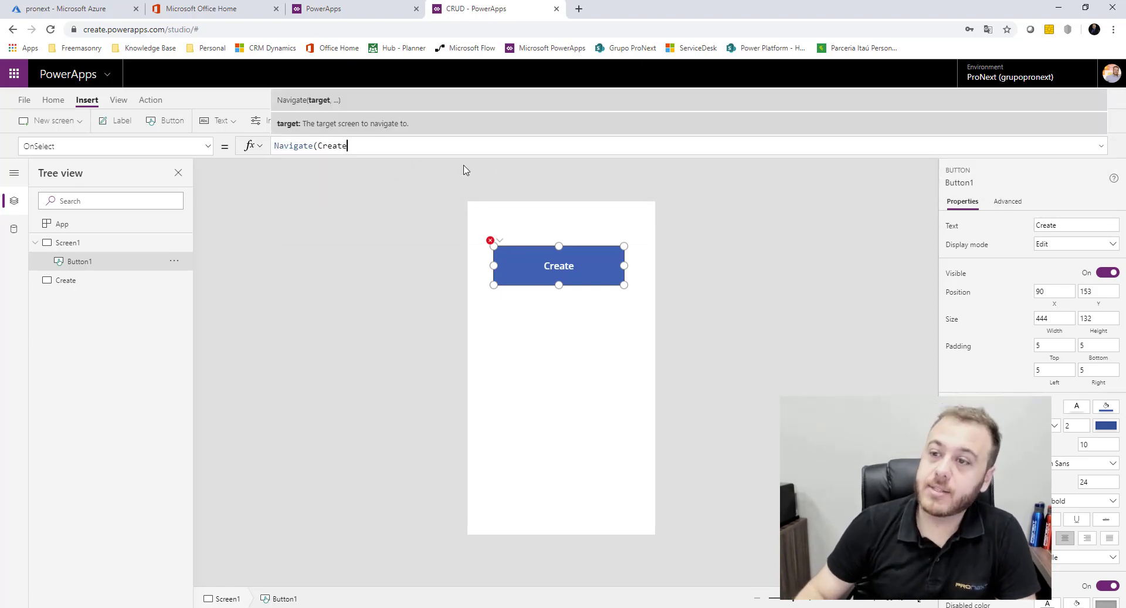
{"action": "type", "text": ","}
{"action": "left_click", "coordinate": [500, 166]}
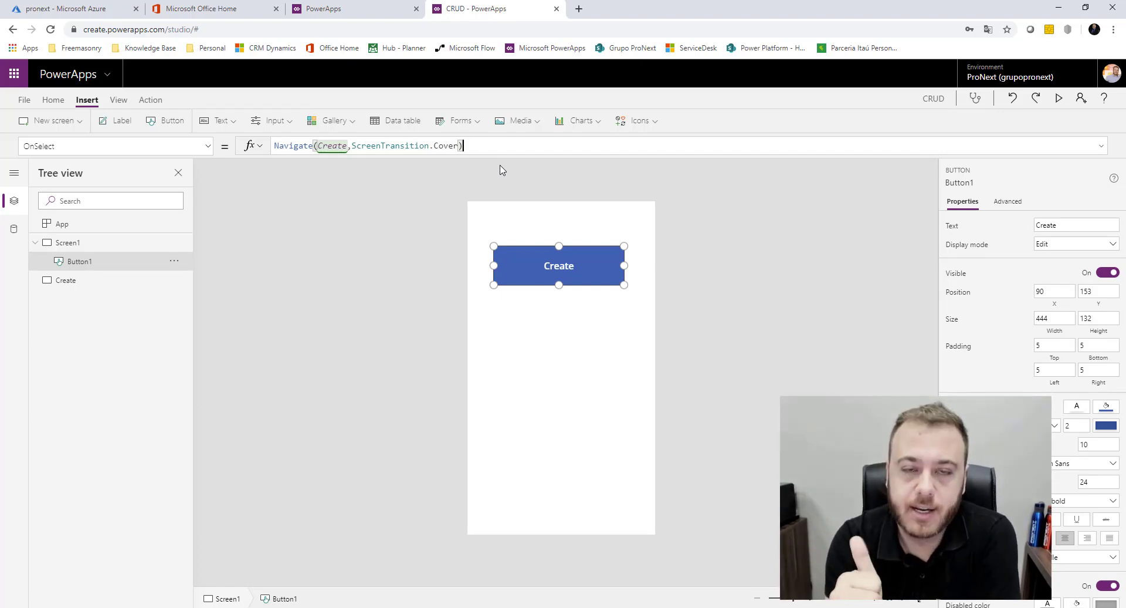
{"action": "left_click", "coordinate": [600, 207]}
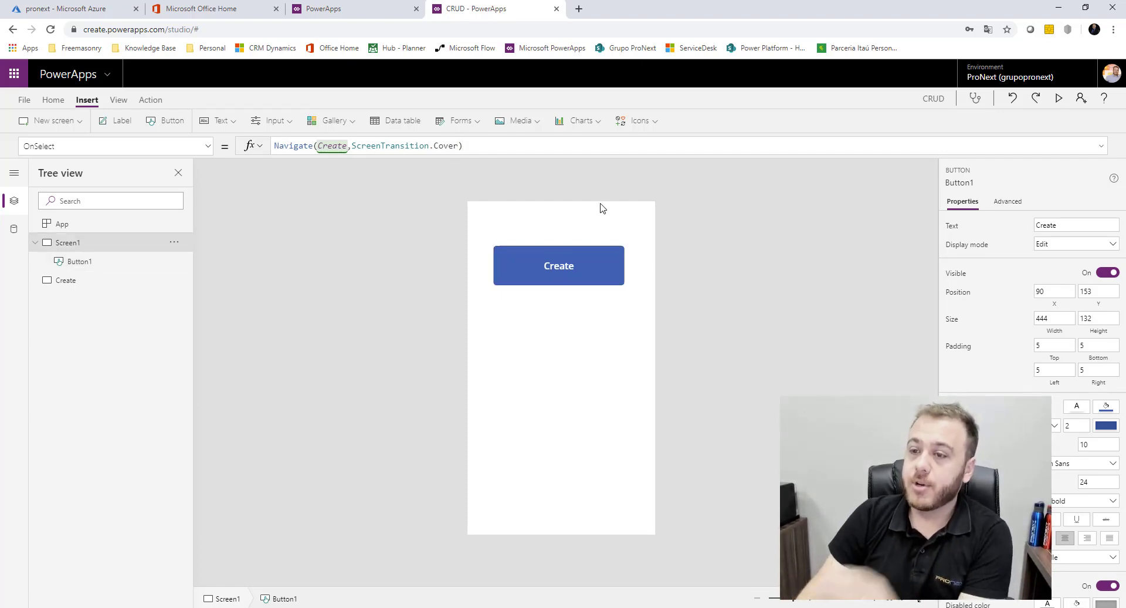
{"action": "left_click", "coordinate": [586, 267]}
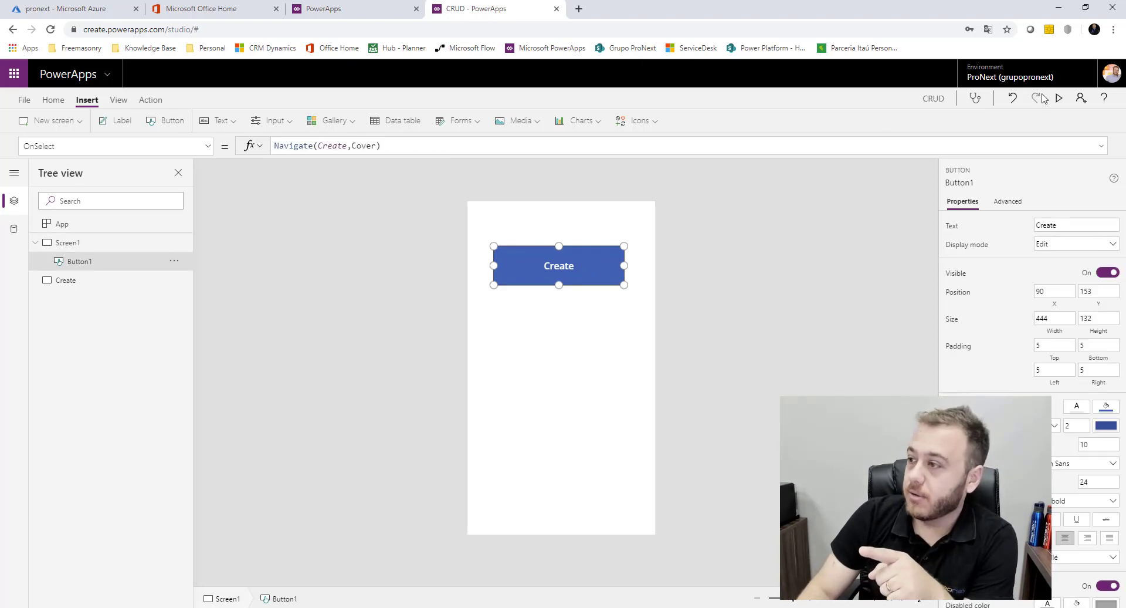
Preview the app with F5 and confirm the Create button opens the blank Create screen
{"action": "key", "text": "F5"}
{"action": "left_click", "coordinate": [562, 171]}
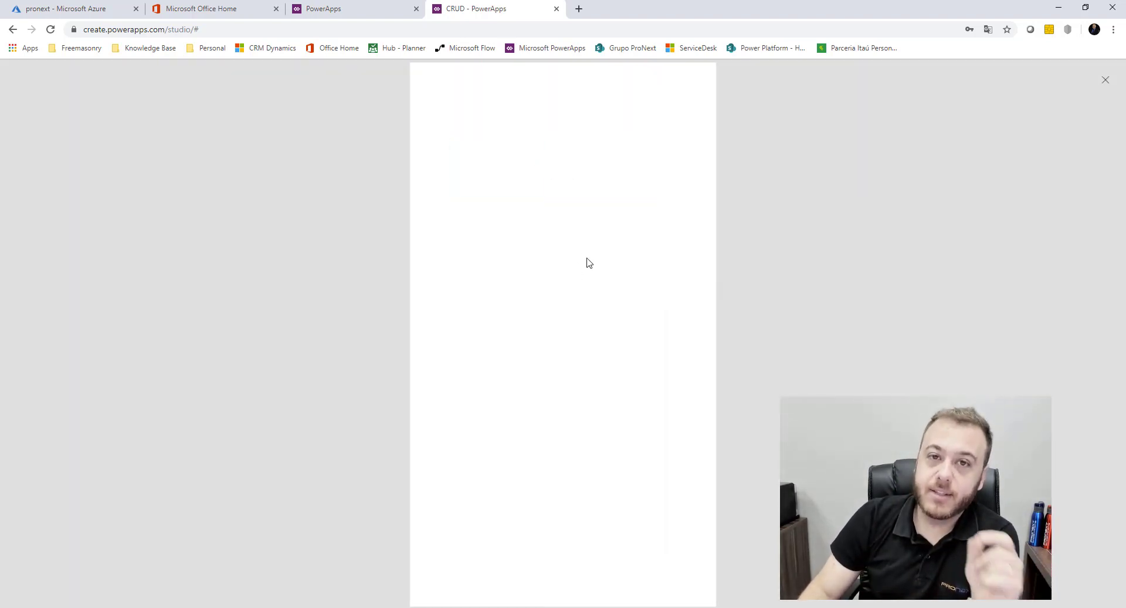
{"action": "left_click", "coordinate": [1105, 80]}
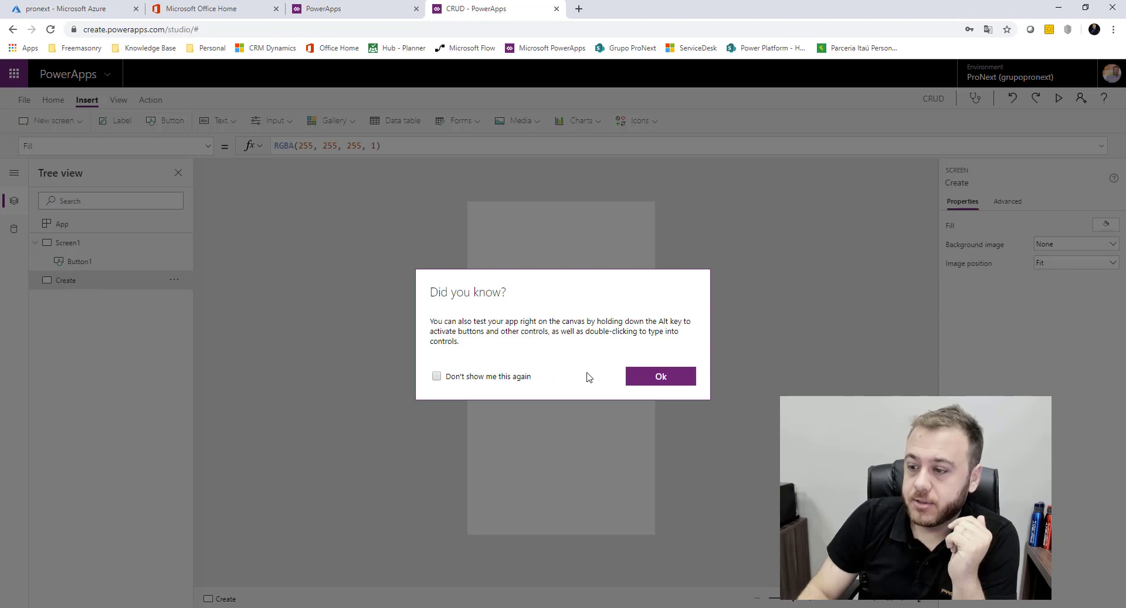
Dismiss the tip and insert an edit form on the Create screen
{"action": "left_click", "coordinate": [659, 377]}
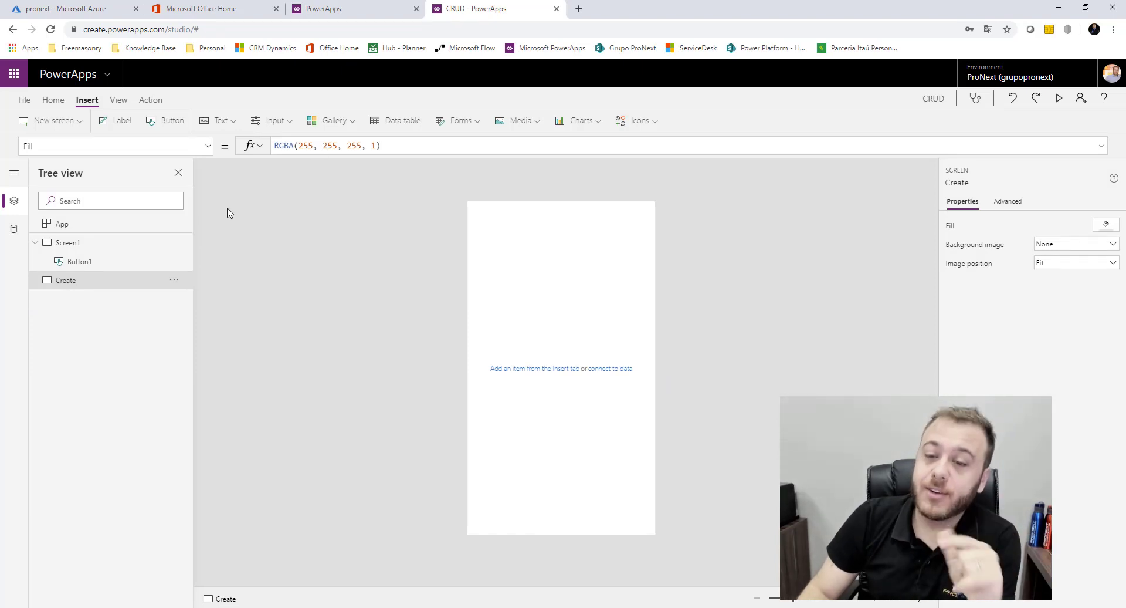
{"action": "left_click", "coordinate": [466, 123]}
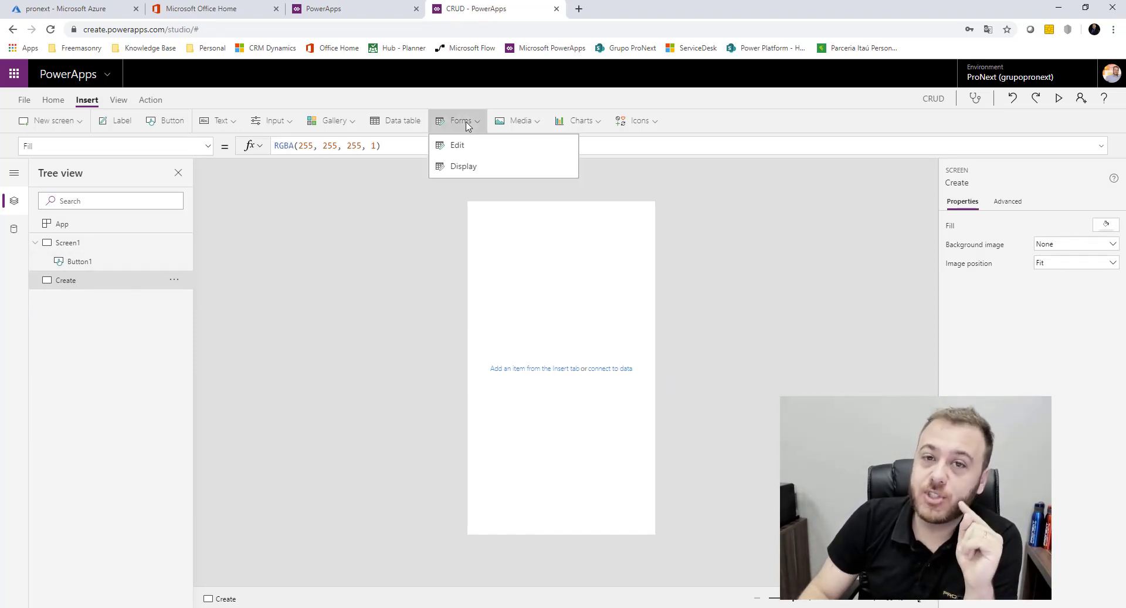
{"action": "left_click", "coordinate": [491, 149]}
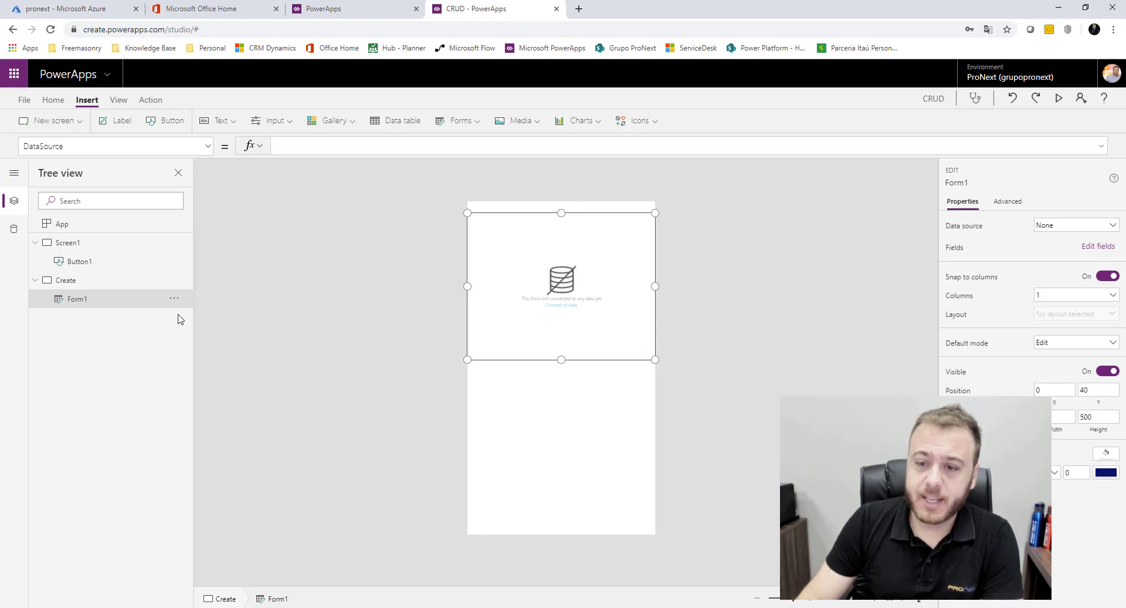
Rename the form from Form1 to FormCreate
{"action": "double_click", "coordinate": [115, 299]}
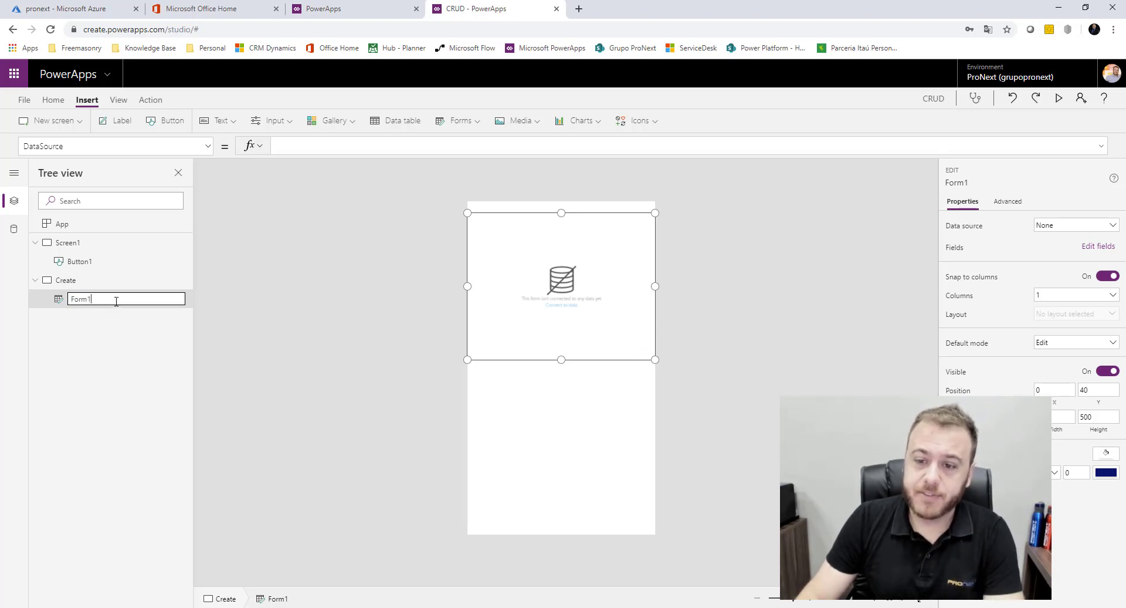
{"action": "left_click", "coordinate": [116, 301]}
{"action": "type", "text": "Create"}
{"action": "key", "text": "Return"}
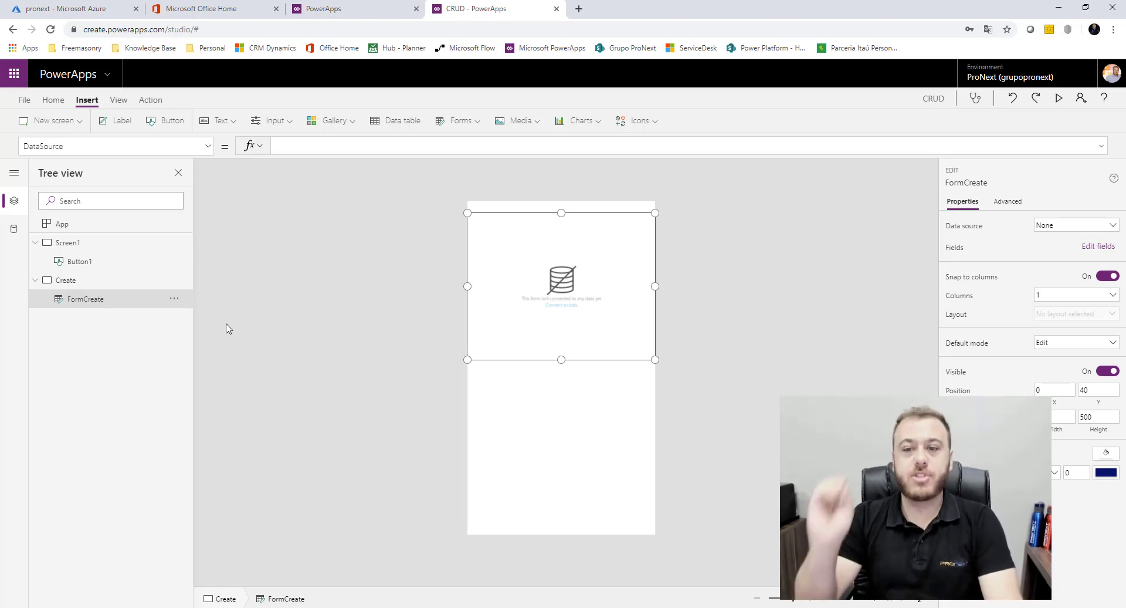
Bind the form to [dbo].[CadFuncionarios] and add the Matricula, NomeFuncionario and CPF fields
{"action": "left_click", "coordinate": [1064, 231]}
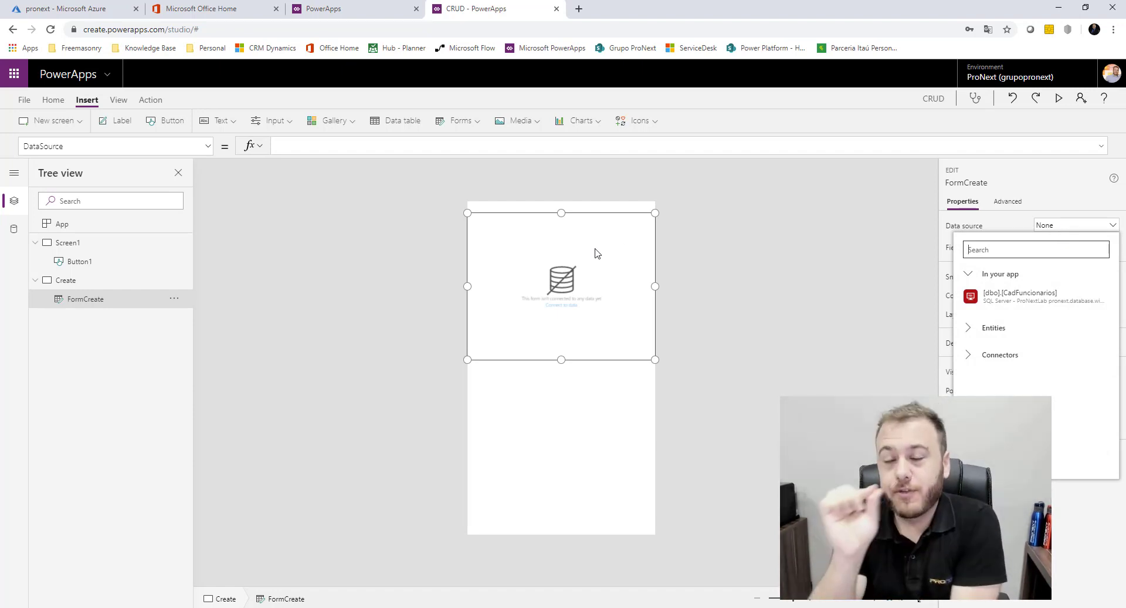
{"action": "left_click", "coordinate": [1060, 298]}
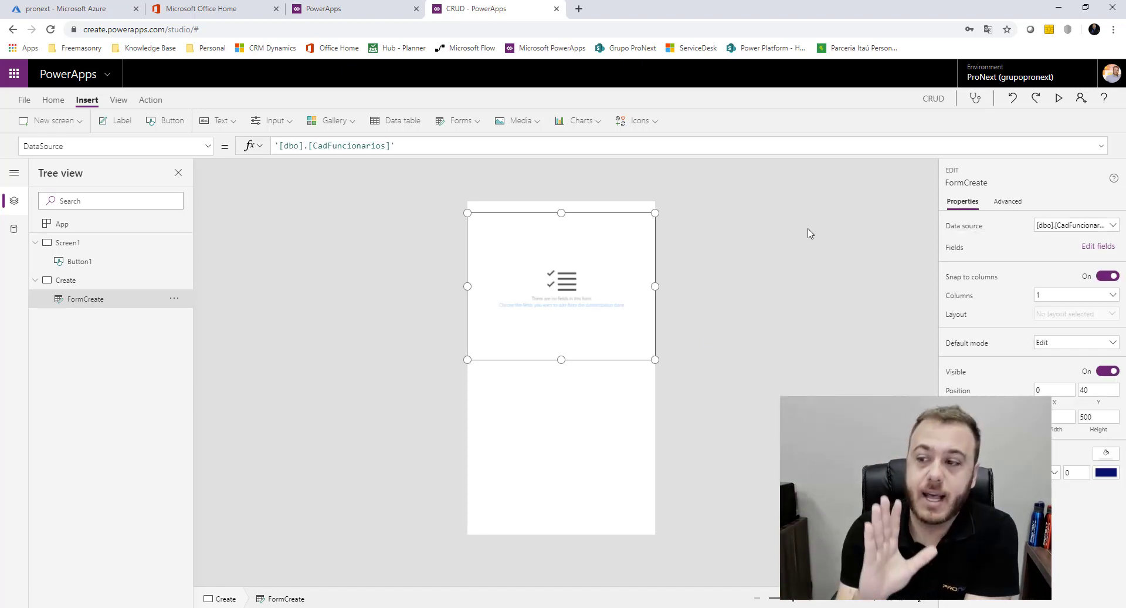
{"action": "left_click", "coordinate": [1098, 246]}
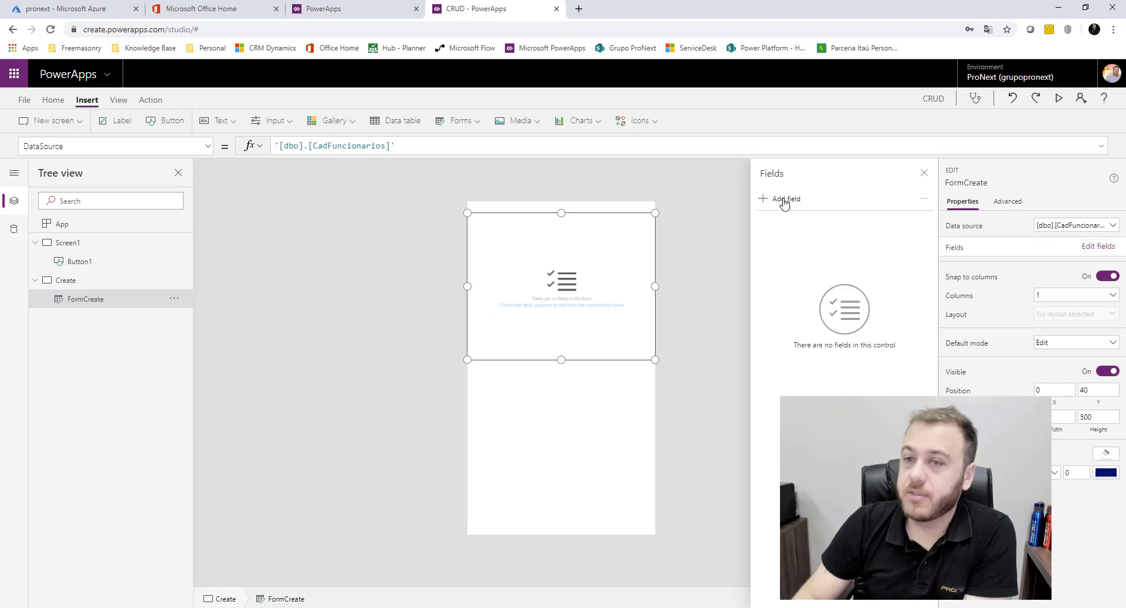
{"action": "left_click", "coordinate": [784, 201]}
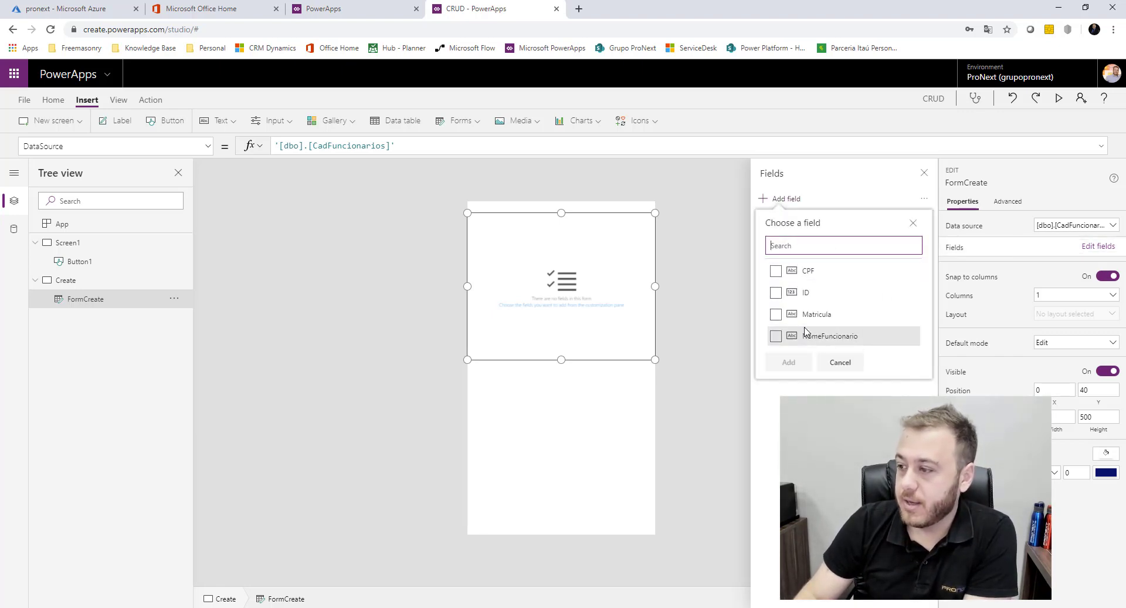
{"action": "left_click", "coordinate": [776, 317]}
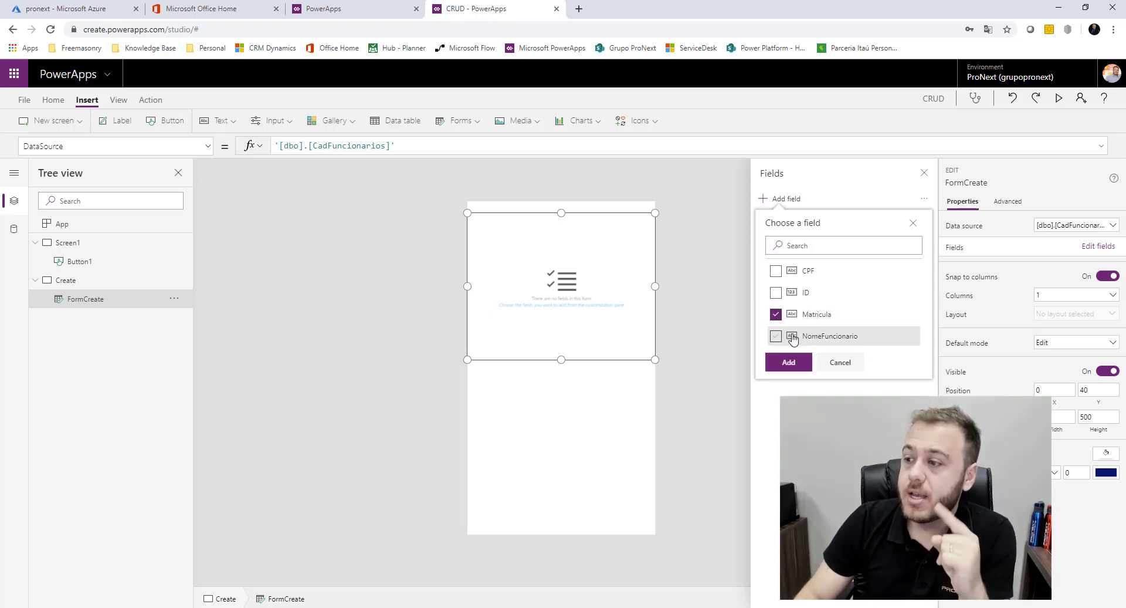
{"action": "left_click", "coordinate": [775, 336]}
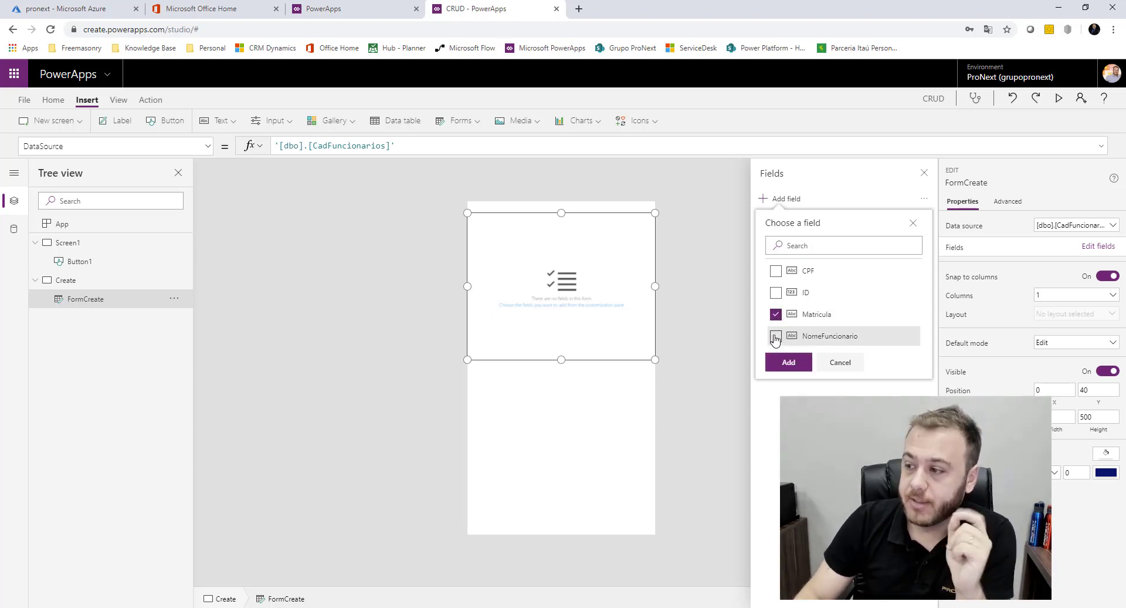
{"action": "left_click", "coordinate": [775, 270]}
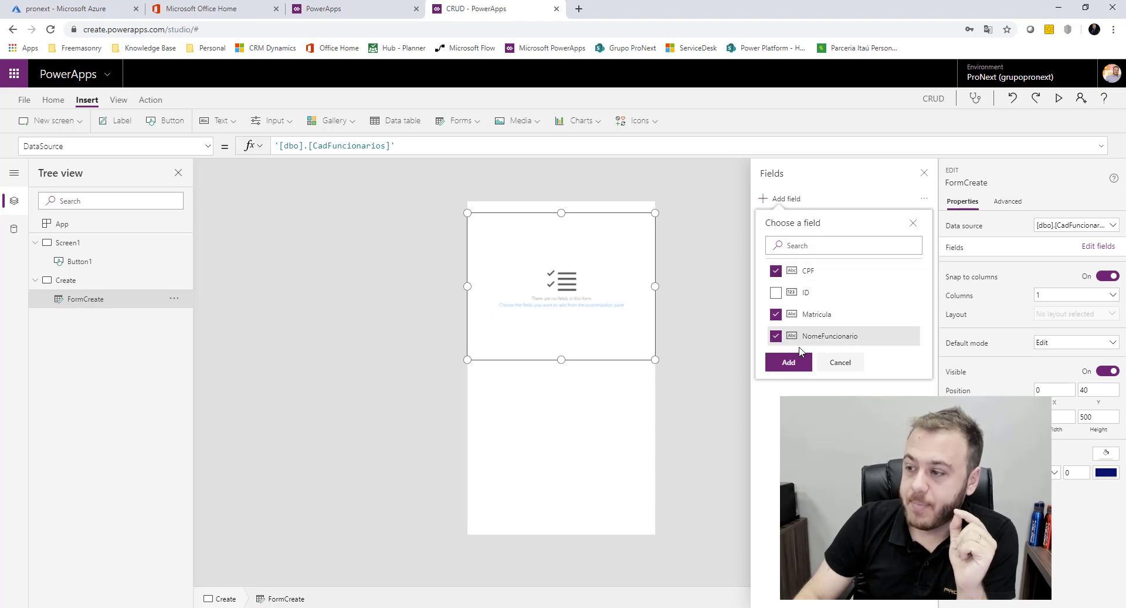
{"action": "left_click", "coordinate": [791, 362]}
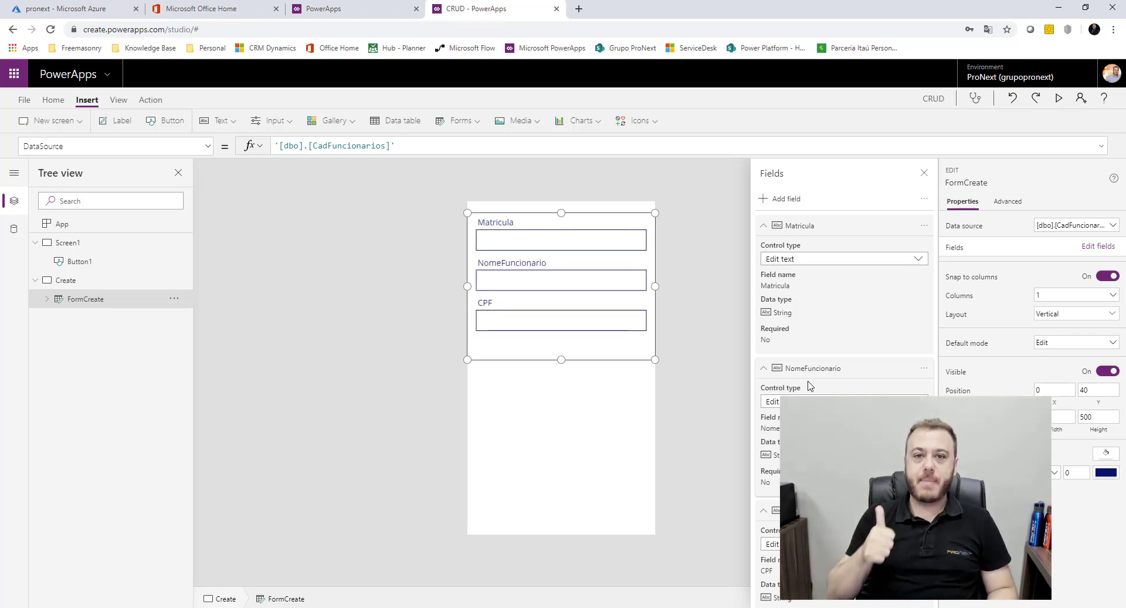
{"action": "left_click", "coordinate": [923, 173]}
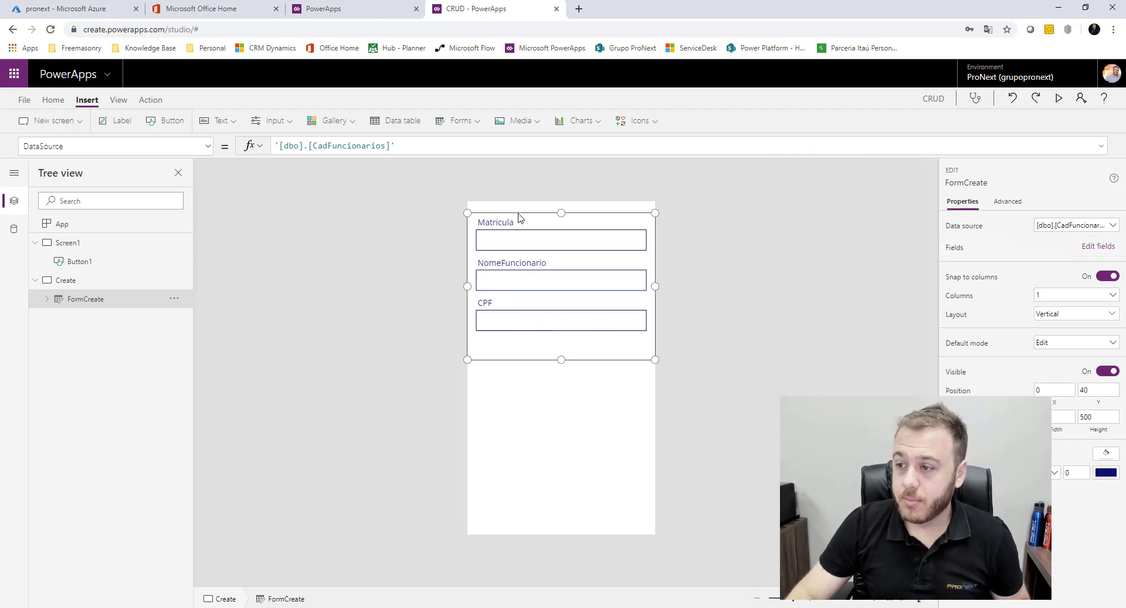
Move the form slightly lower, preview the Create screen, then select the Create button on Screen1
{"action": "left_click_drag", "start_coordinate": [520, 211], "coordinate": [520, 220]}
{"action": "left_click", "coordinate": [545, 440]}
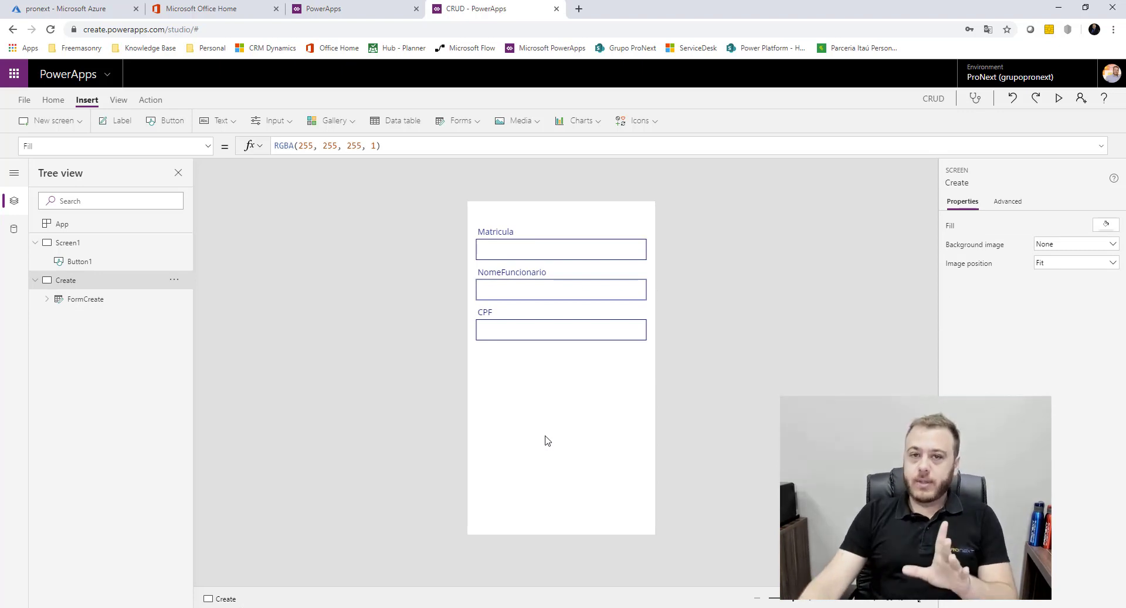
{"action": "left_click", "coordinate": [1058, 98]}
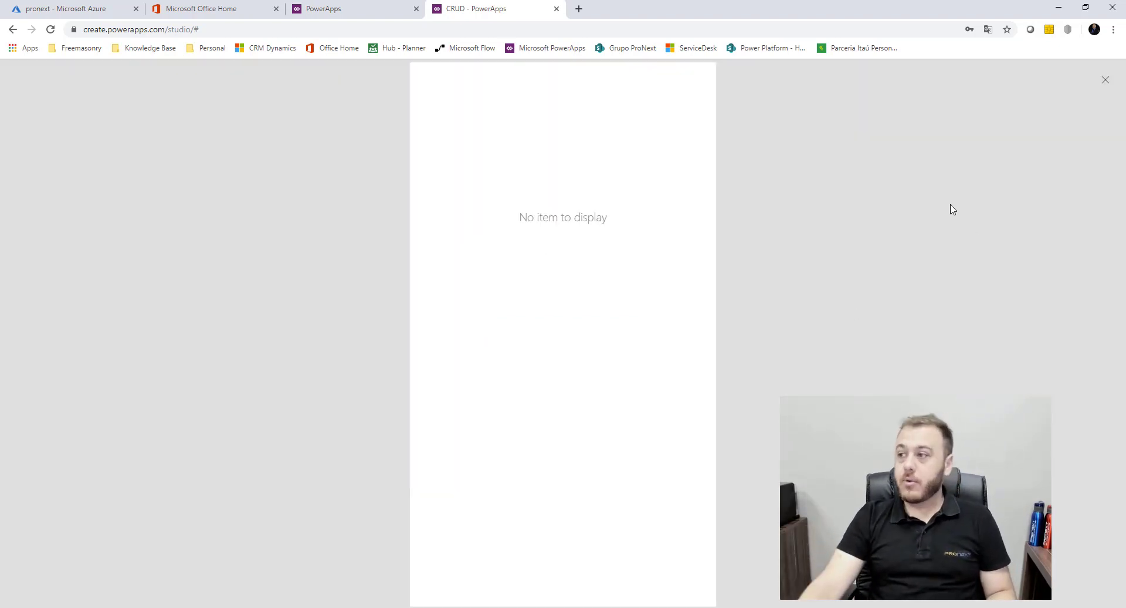
{"action": "left_click", "coordinate": [1105, 80]}
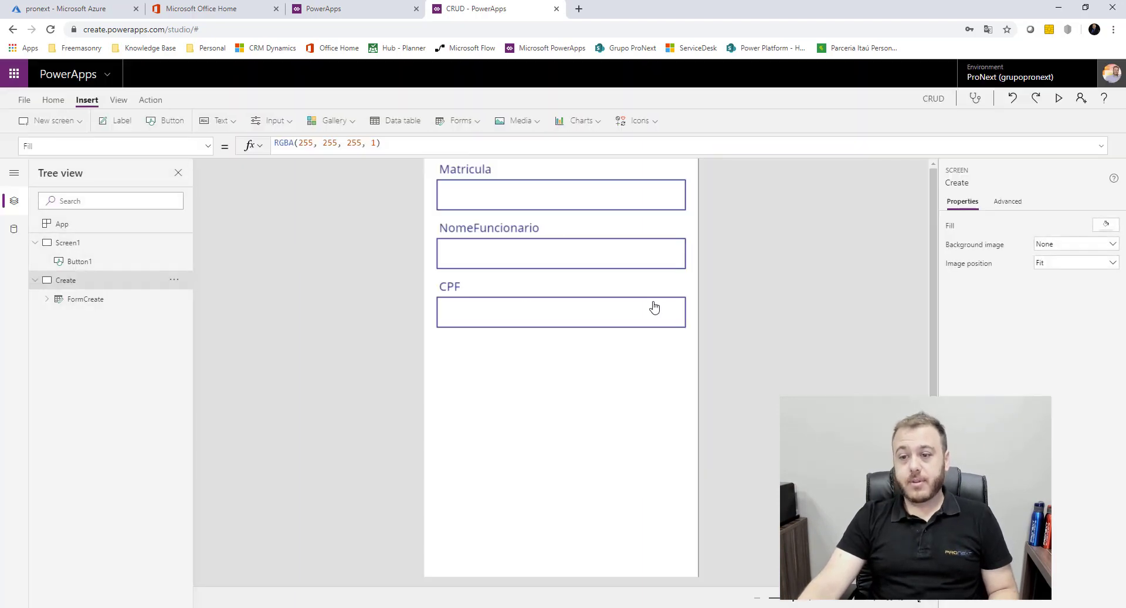
{"action": "left_click", "coordinate": [90, 268]}
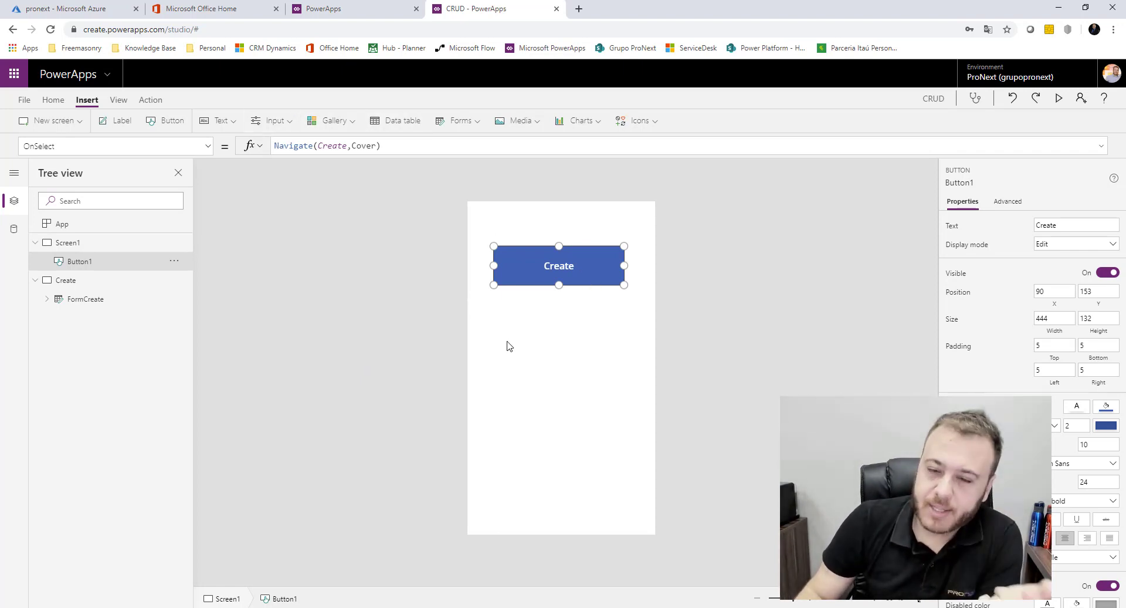
Prepend NewForm(FormCreate); to the Create button's Navigate formula
{"action": "left_click", "coordinate": [274, 144]}
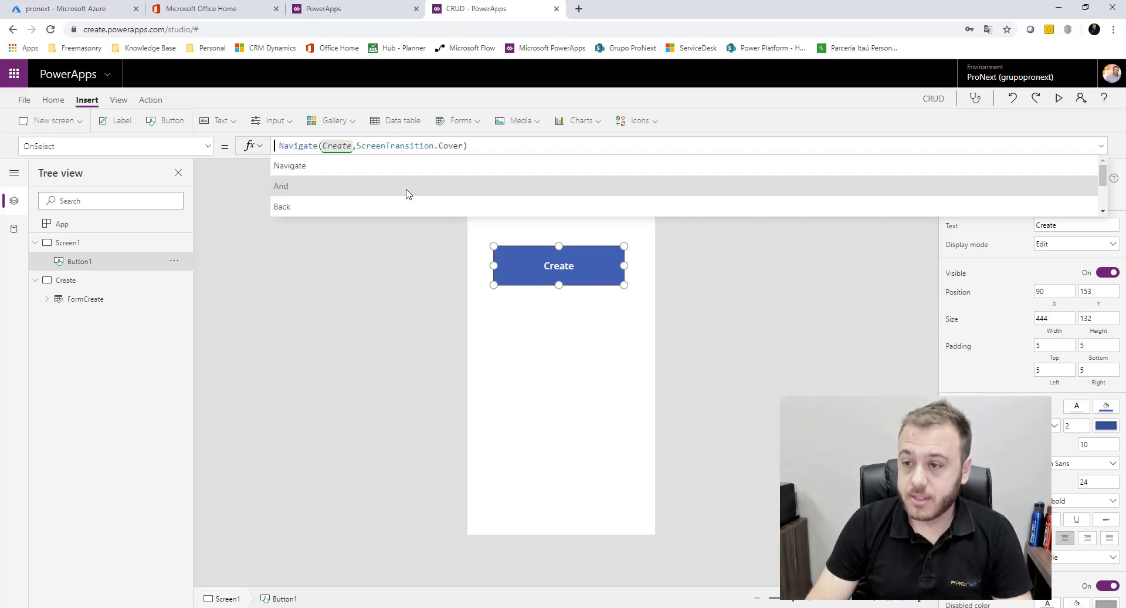
{"action": "type", "text": "New"}
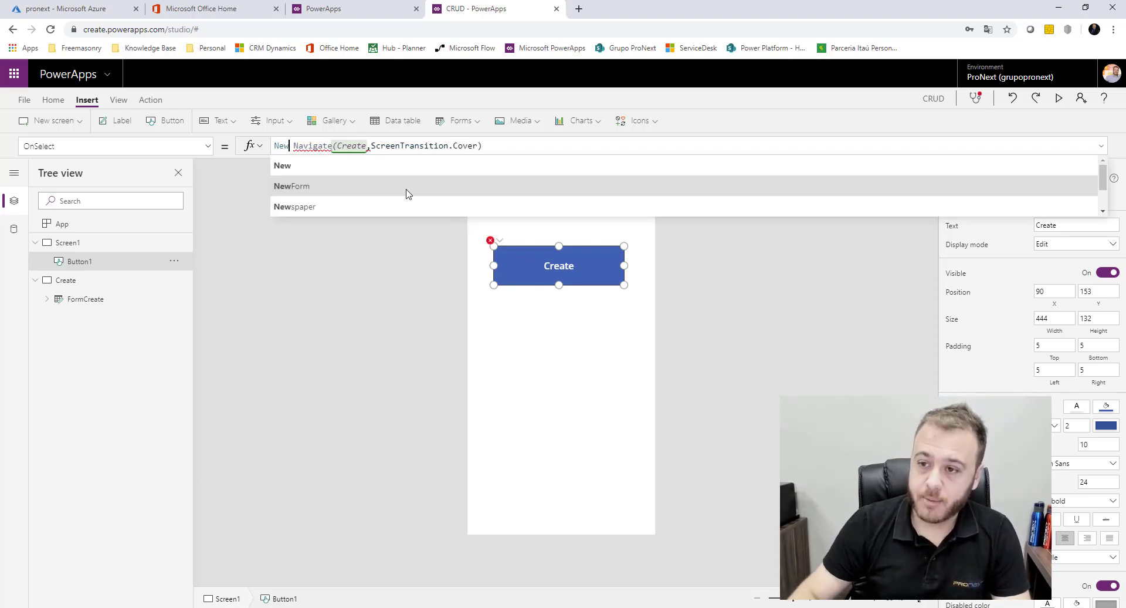
{"action": "left_click", "coordinate": [343, 213]}
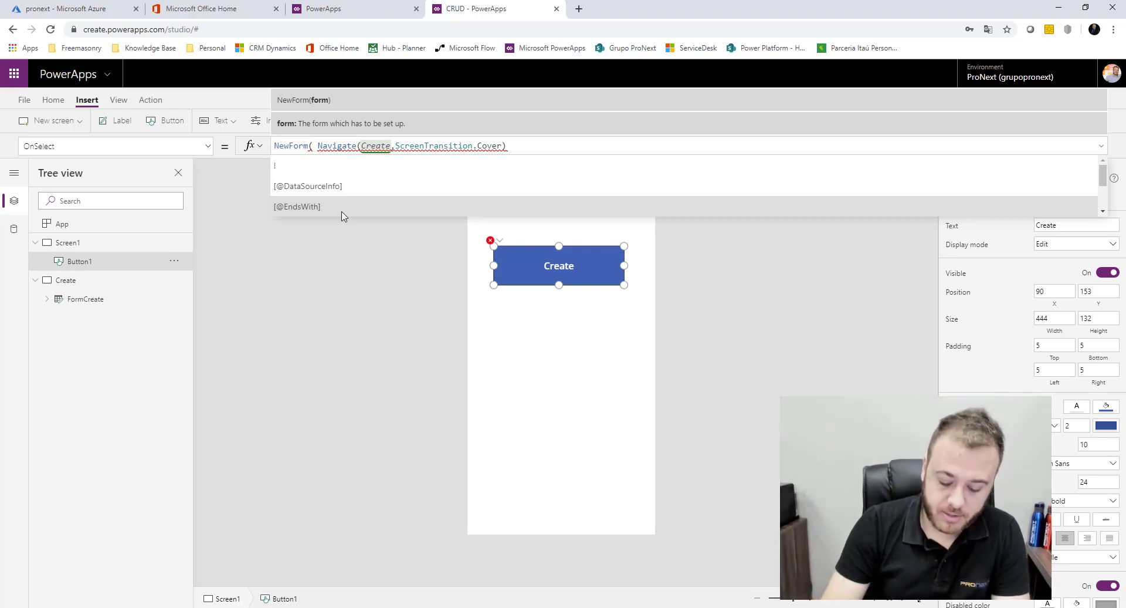
{"action": "type", "text": "FormC"}
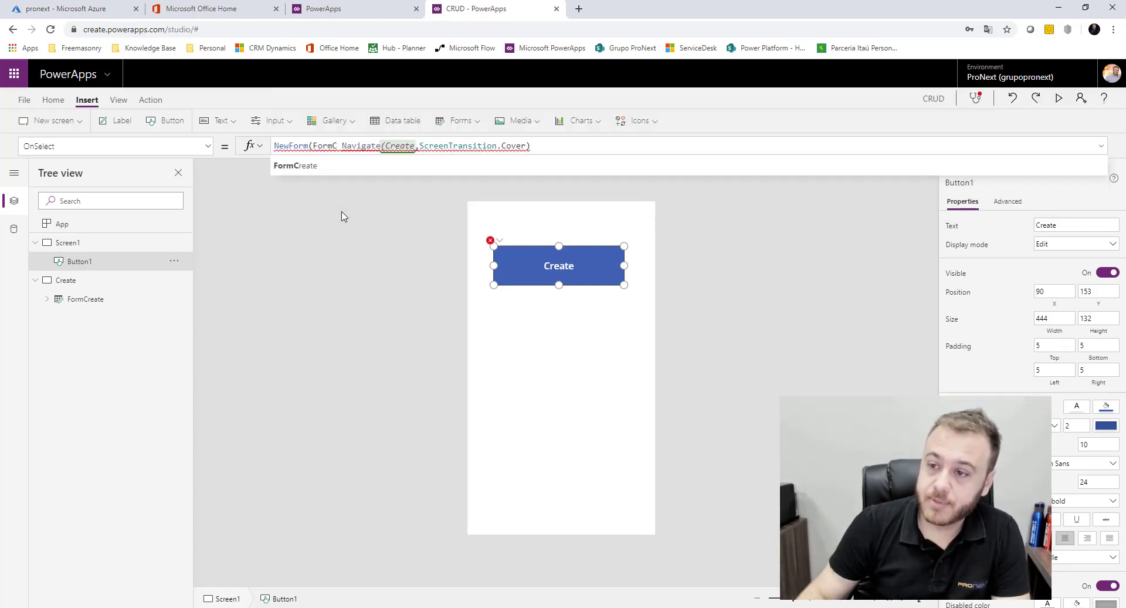
{"action": "left_click", "coordinate": [315, 166]}
{"action": "left_click", "coordinate": [342, 254]}
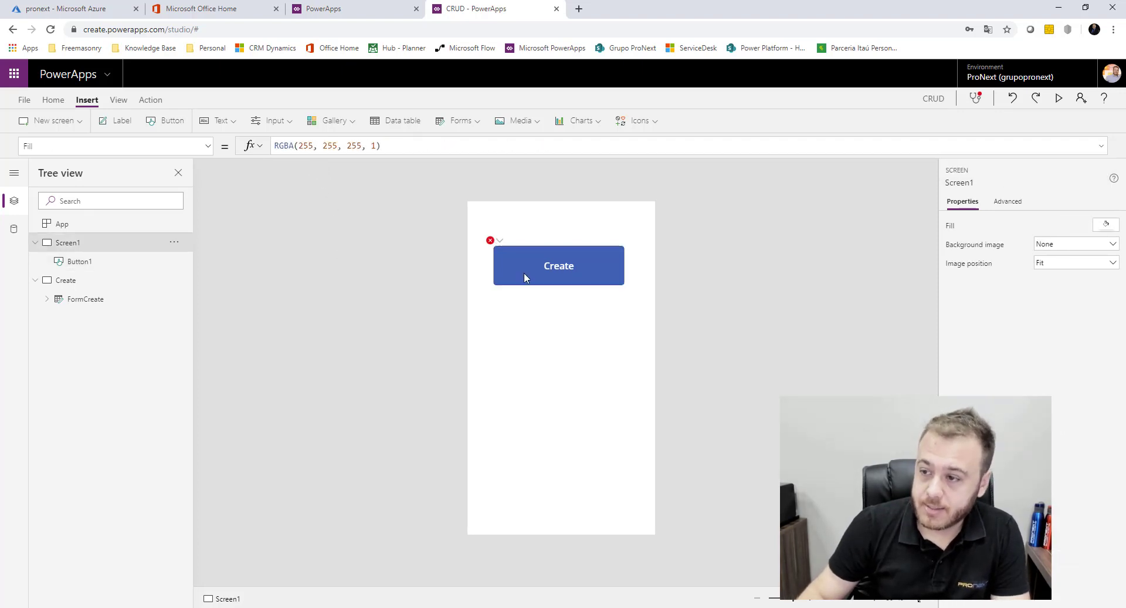
{"action": "left_click", "coordinate": [584, 267]}
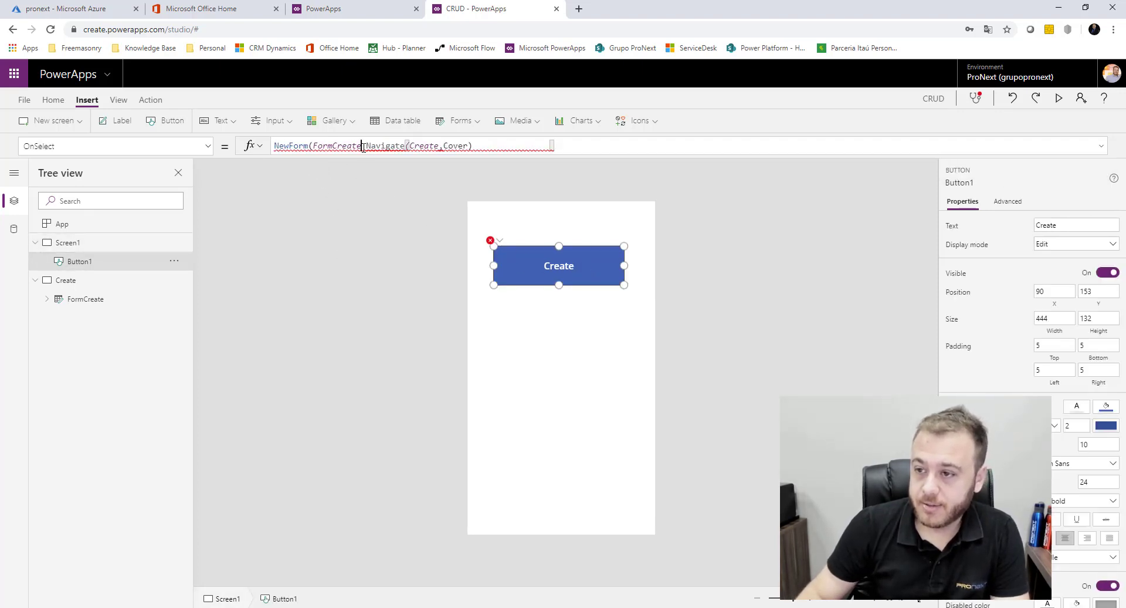
{"action": "type", "text": ")"}
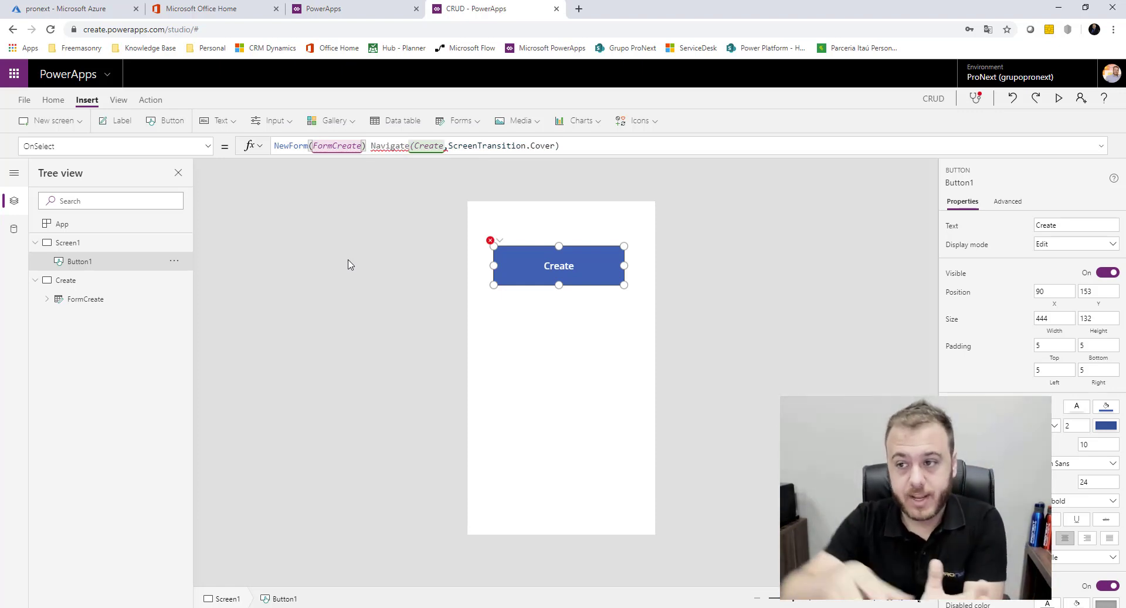
{"action": "type", "text": ";"}
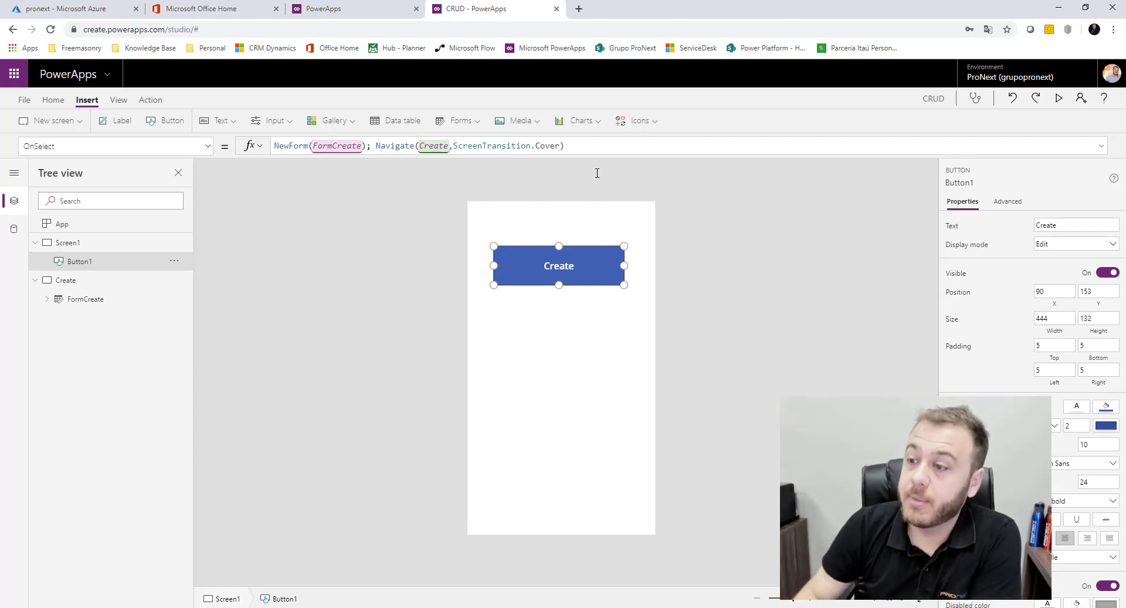
{"action": "left_click", "coordinate": [711, 345]}
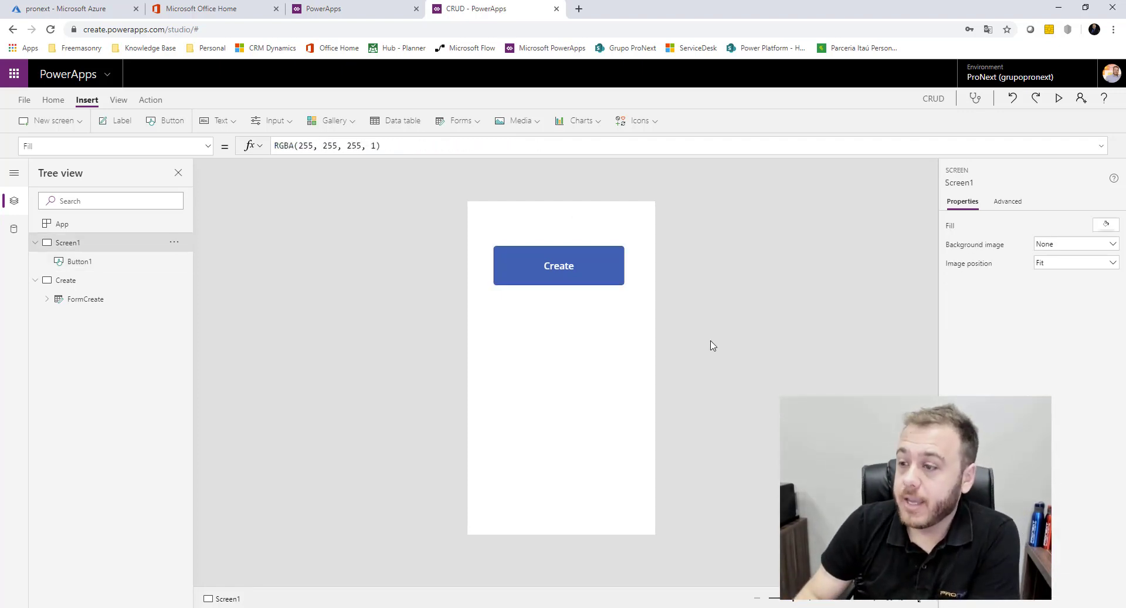
Preview the app and press Create to confirm it opens the empty employee form
{"action": "left_click", "coordinate": [1059, 98]}
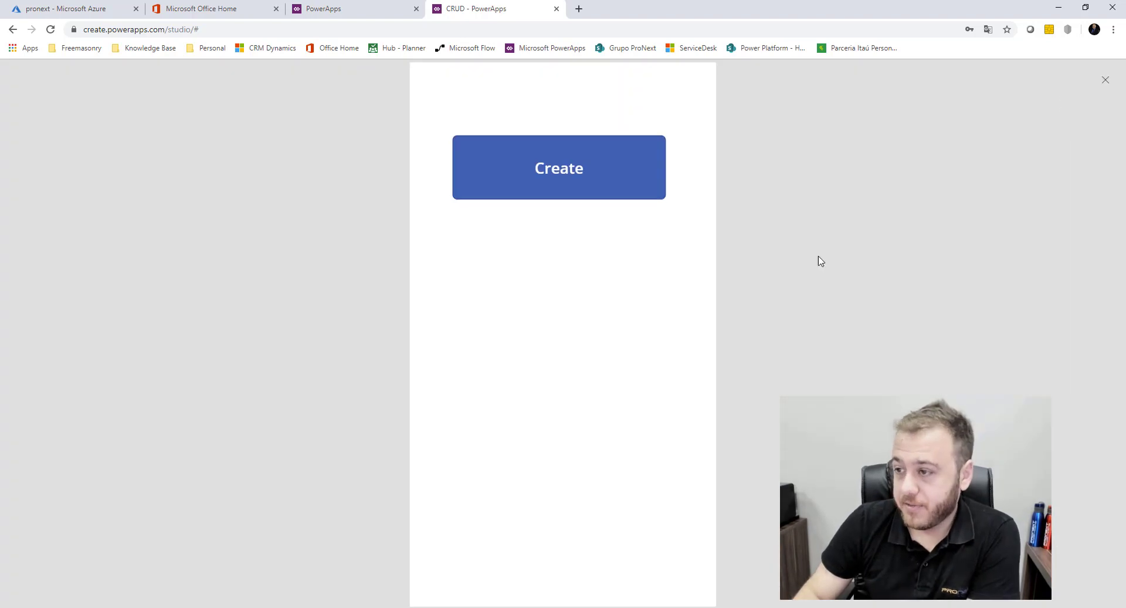
{"action": "left_click", "coordinate": [558, 166]}
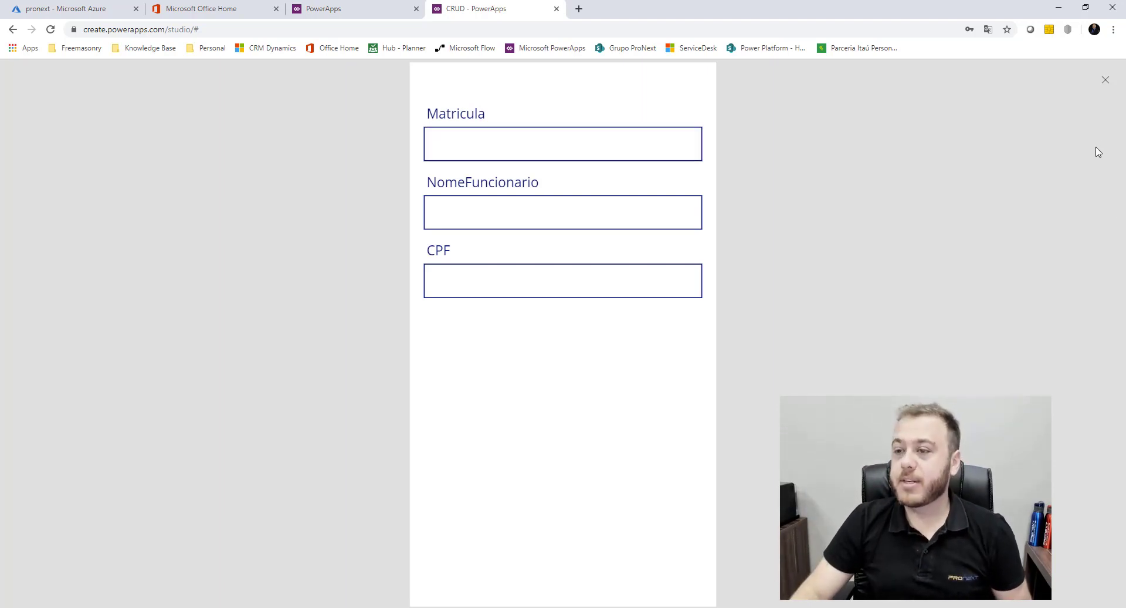
{"action": "left_click", "coordinate": [1106, 81]}
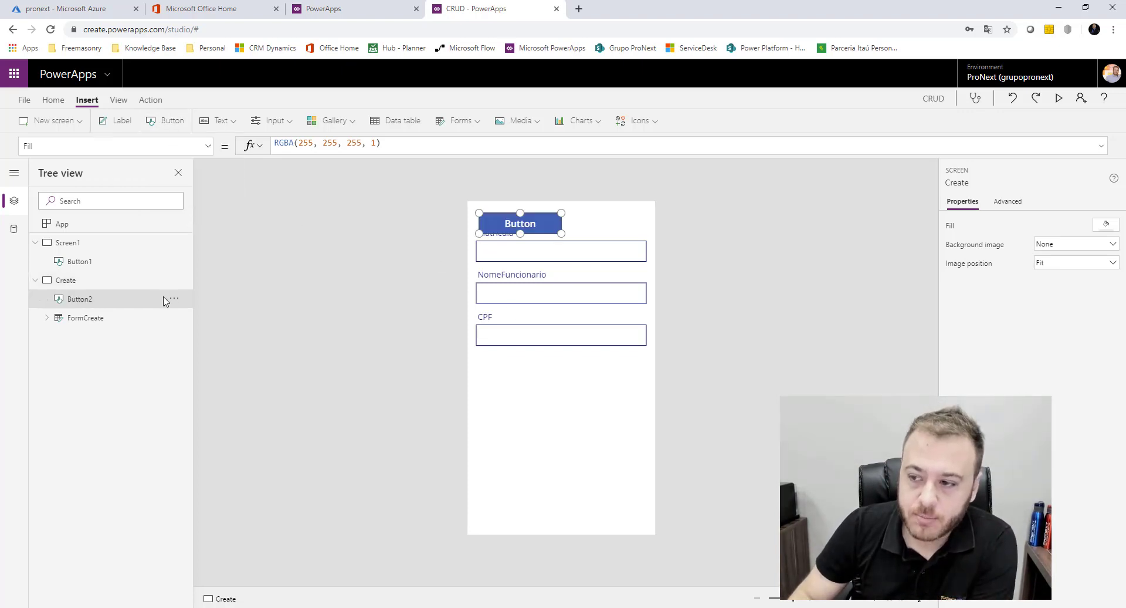
Place the new button below the form and set its OnSelect to SubmitForm(FormCreate)
{"action": "left_click_drag", "start_coordinate": [540, 327], "coordinate": [564, 378]}
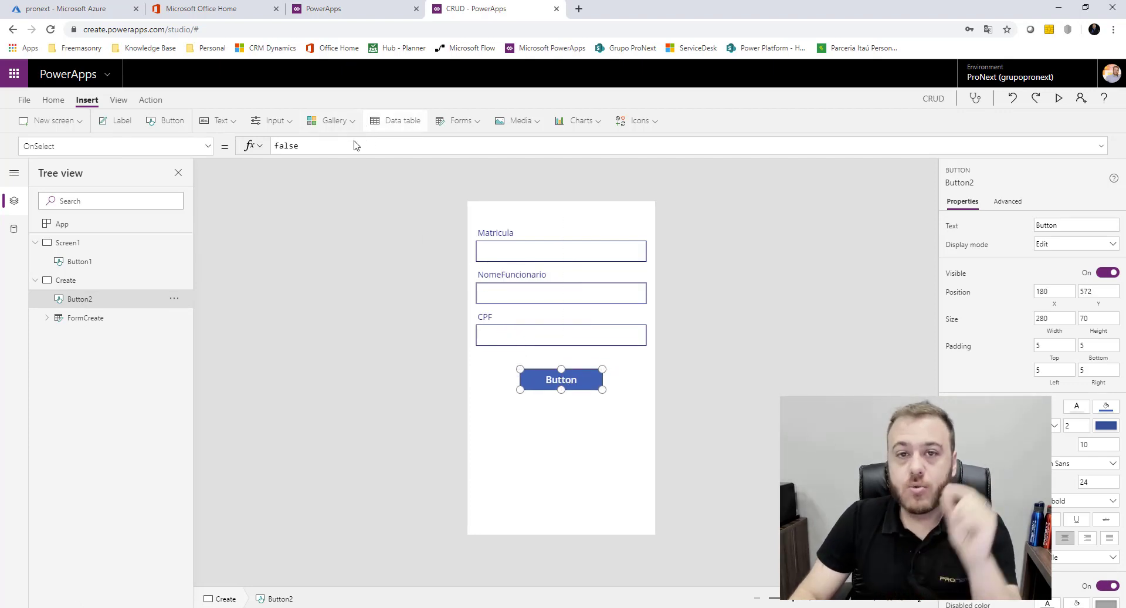
{"action": "key", "text": "ctrl+a"}
{"action": "type", "text": "Sub"}
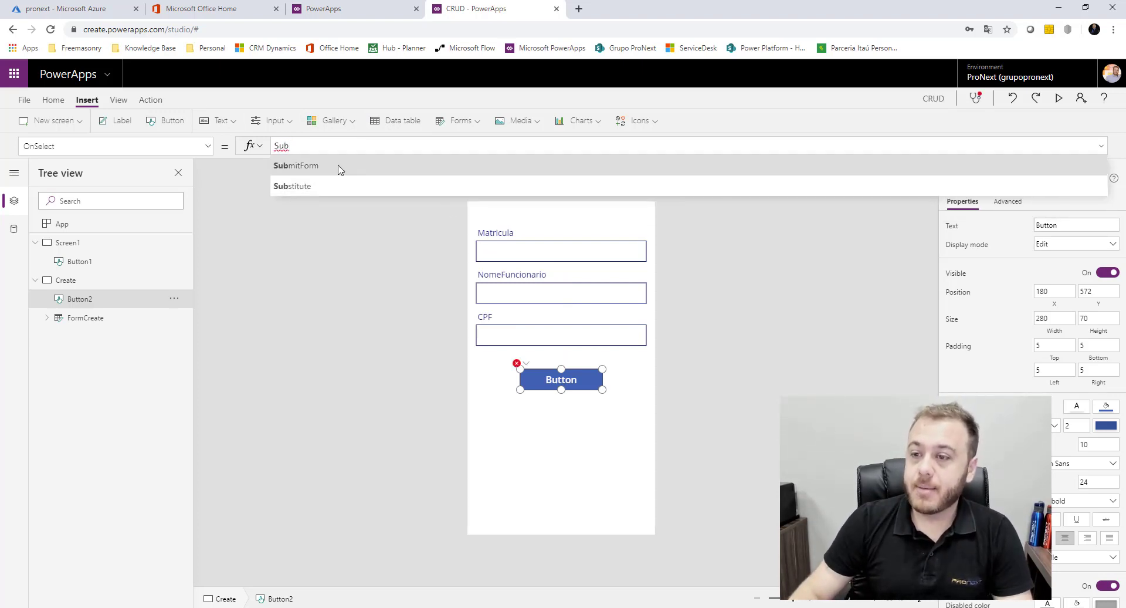
{"action": "left_click", "coordinate": [339, 169]}
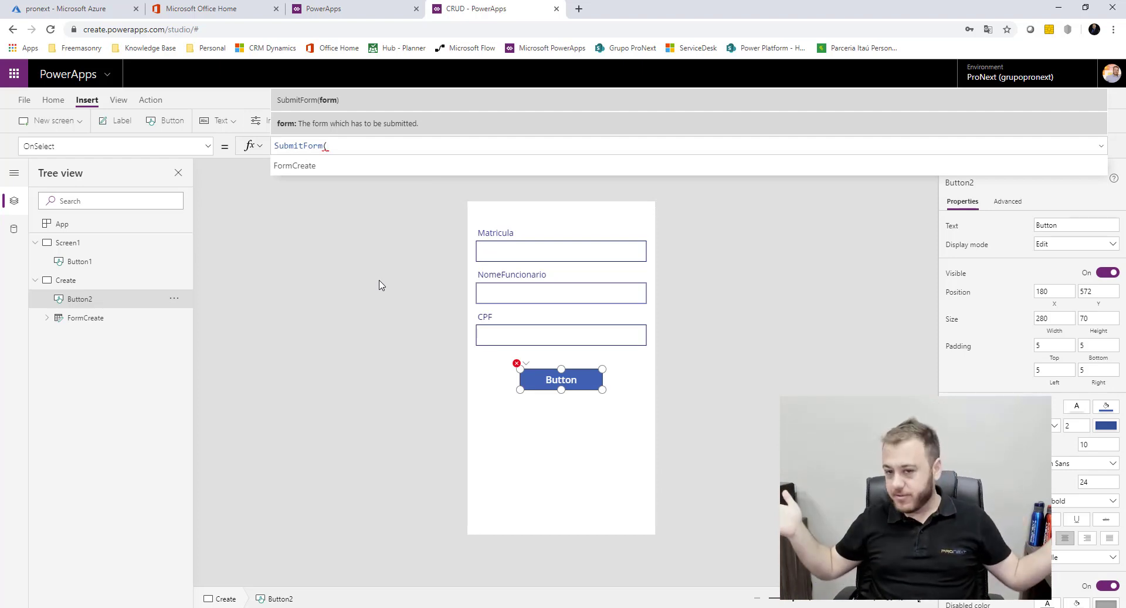
{"action": "type", "text": "For"}
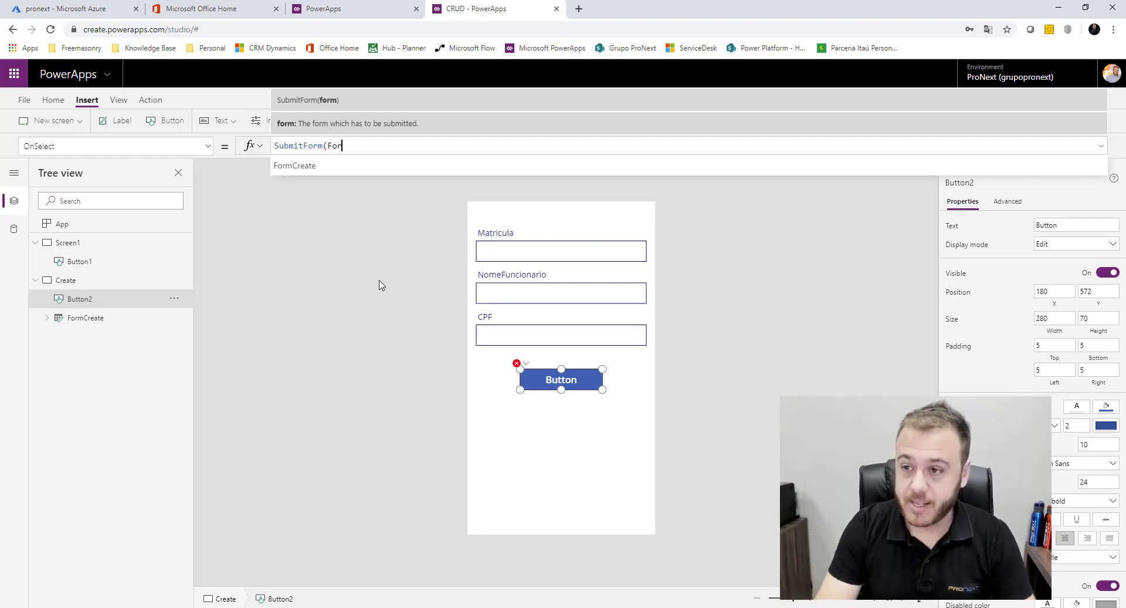
{"action": "type", "text": "m"}
{"action": "left_click", "coordinate": [364, 170]}
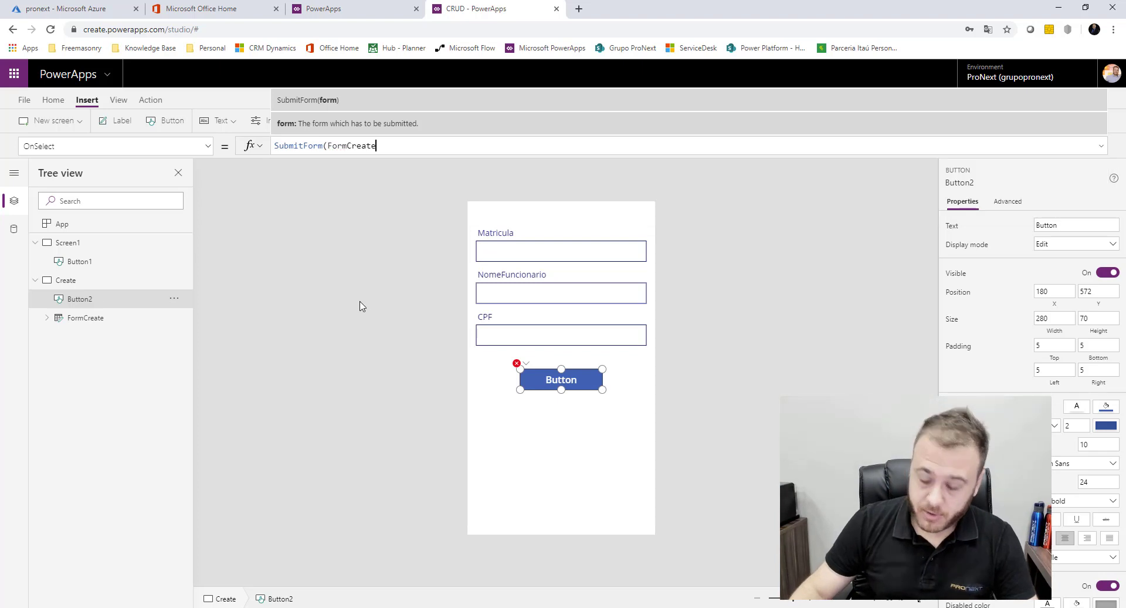
{"action": "type", "text": ")"}
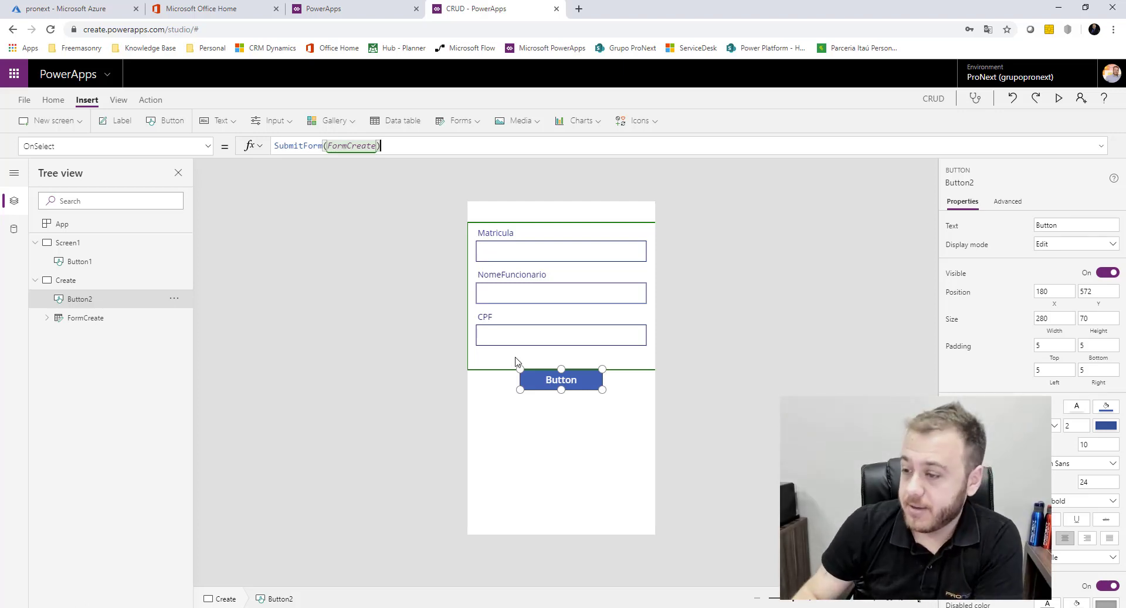
{"action": "left_click_drag", "start_coordinate": [564, 378], "coordinate": [563, 399]}
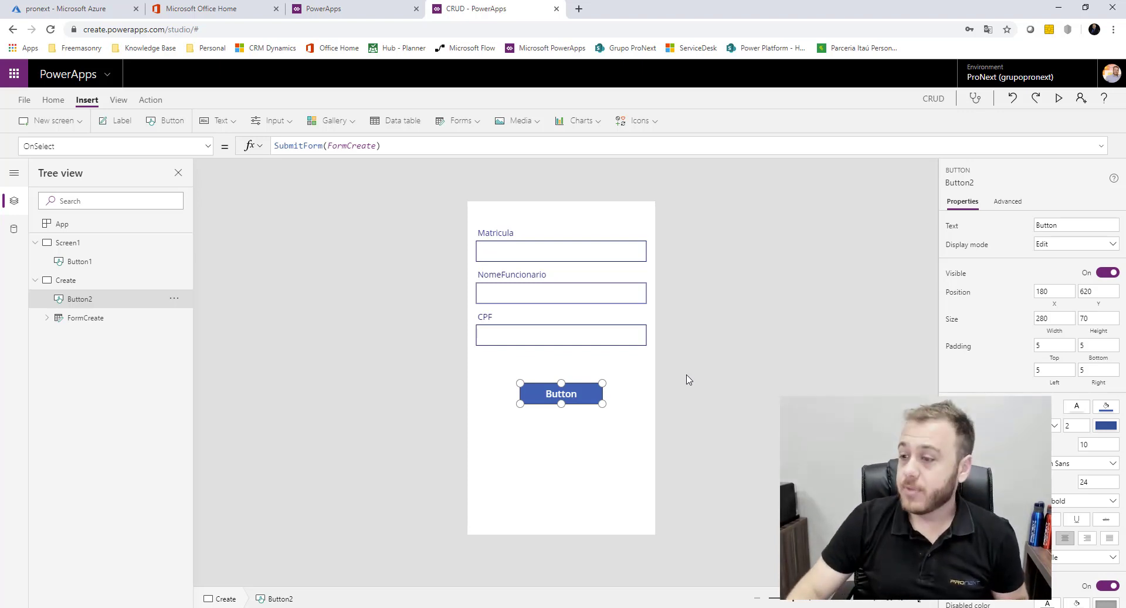
Select FormCreate and choose its OnSuccess property for editing
{"action": "left_click", "coordinate": [104, 322]}
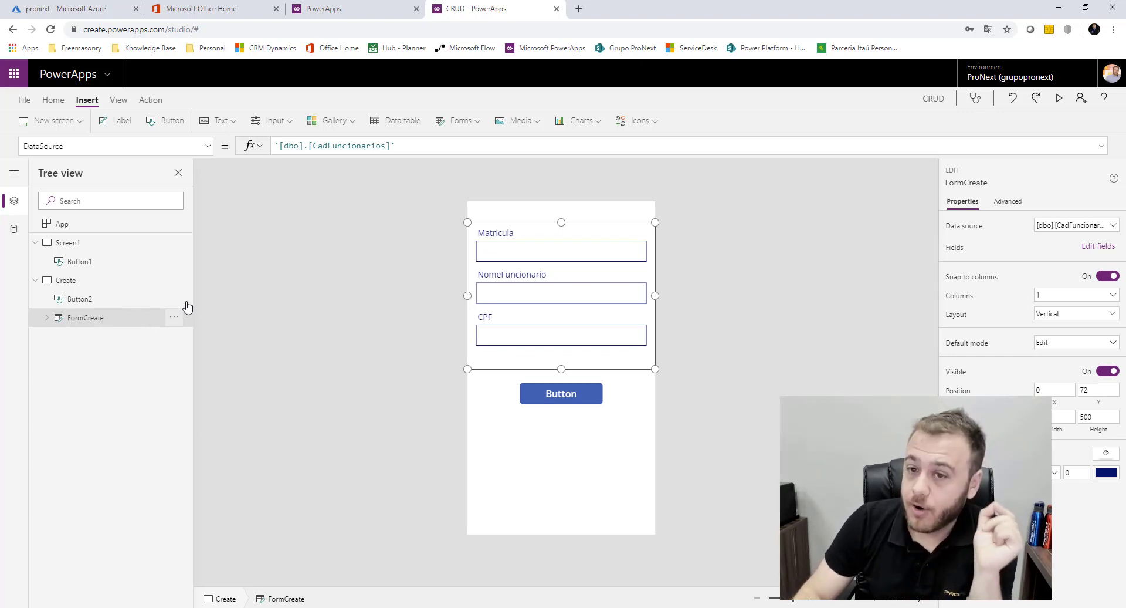
{"action": "left_click", "coordinate": [208, 146]}
{"action": "scroll", "coordinate": [113, 323], "scroll_direction": "down", "scroll_amount": 3}
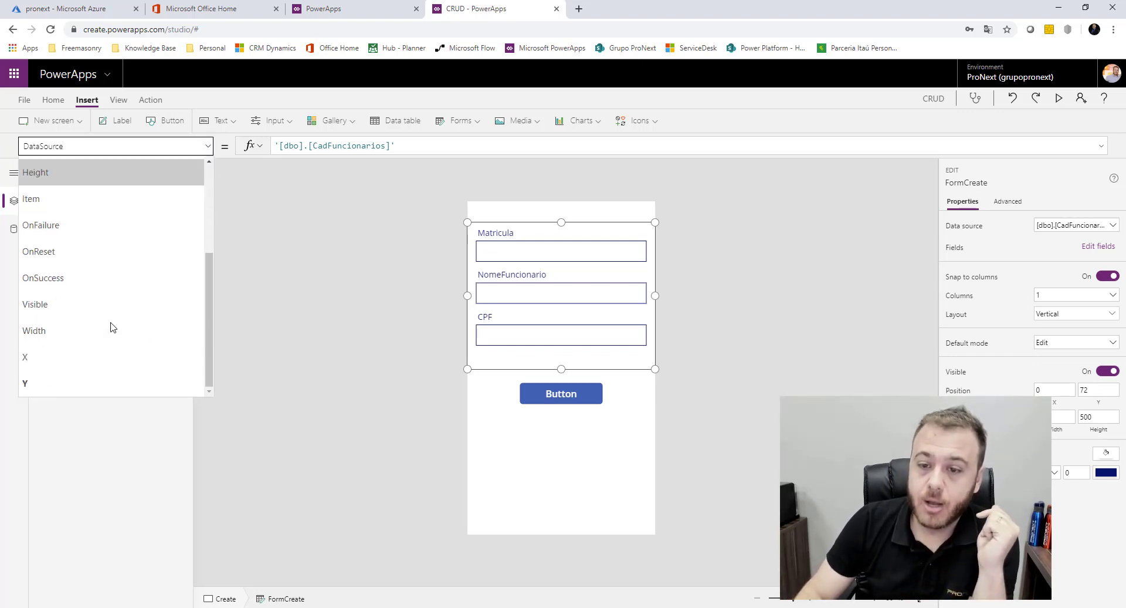
{"action": "left_click", "coordinate": [58, 278]}
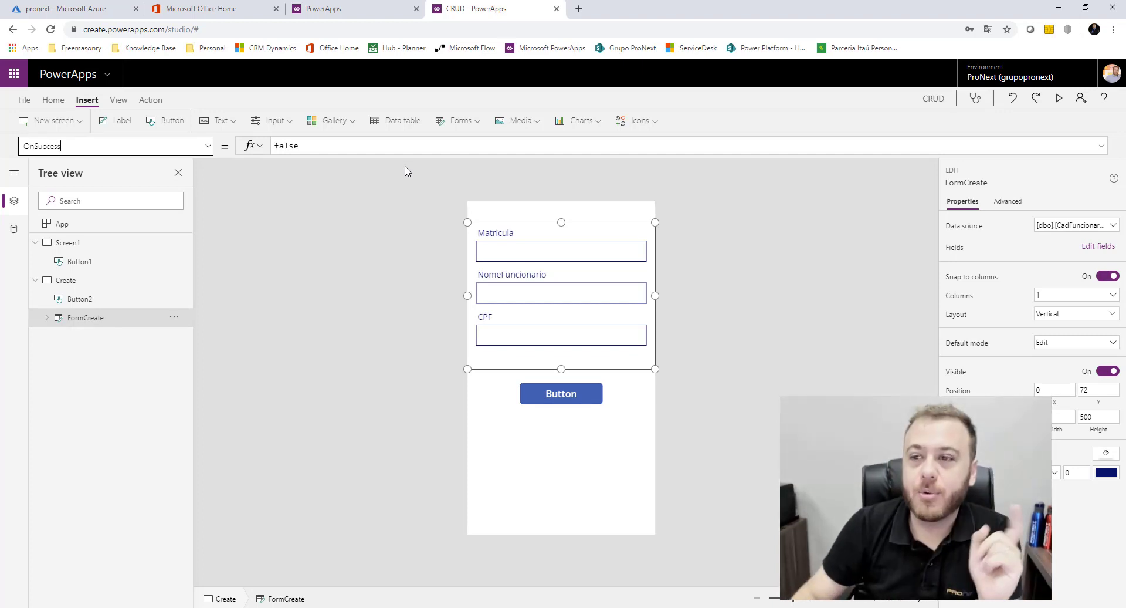
Replace false with Notify("Seu registro foi Criado com Sucesso", NotificationType.Success)
{"action": "left_click_drag", "start_coordinate": [384, 147], "coordinate": [237, 151]}
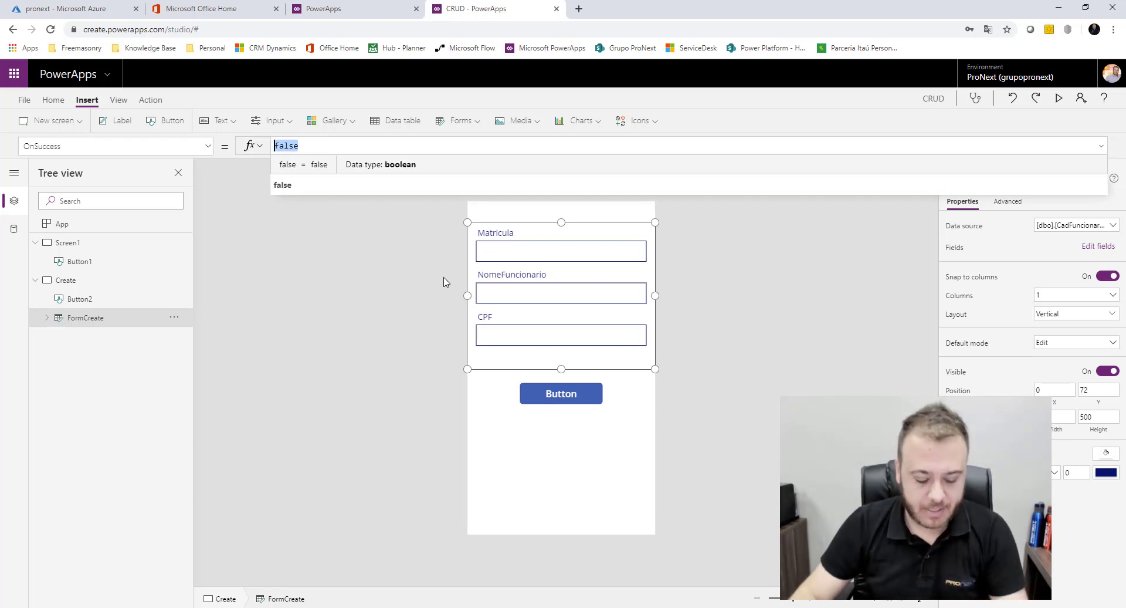
{"action": "type", "text": "Noti"}
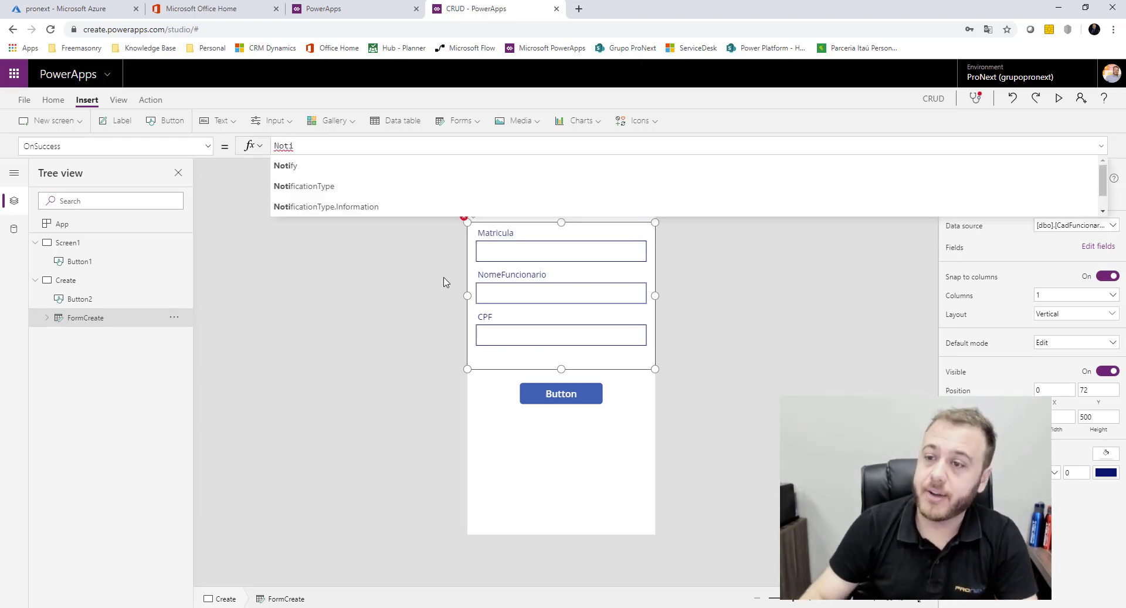
{"action": "left_click", "coordinate": [340, 170]}
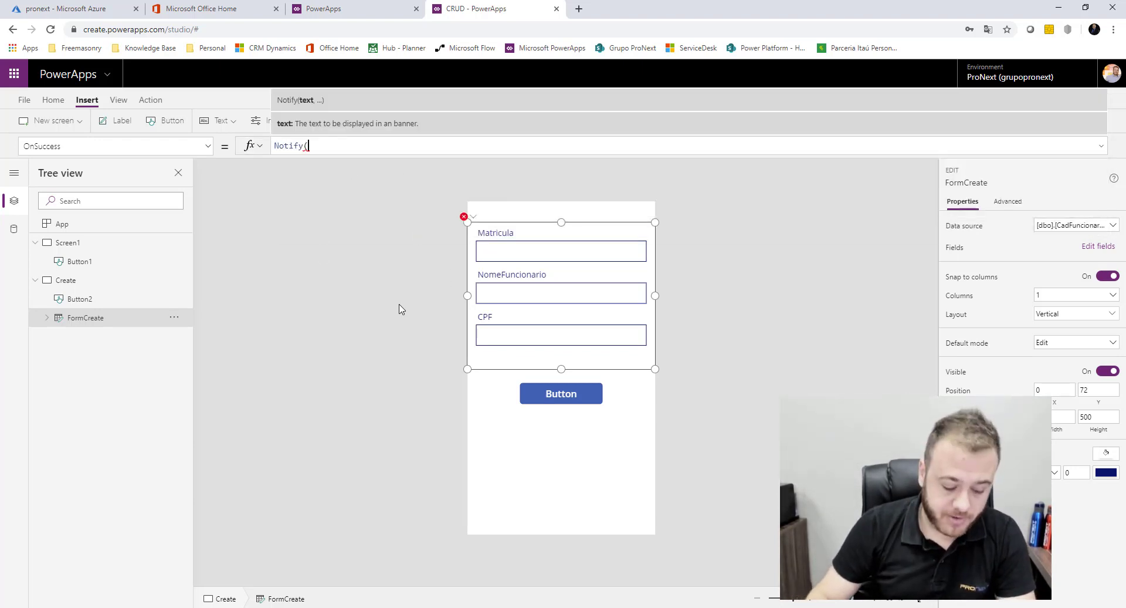
{"action": "type", "text": "\"Seu registro foi "}
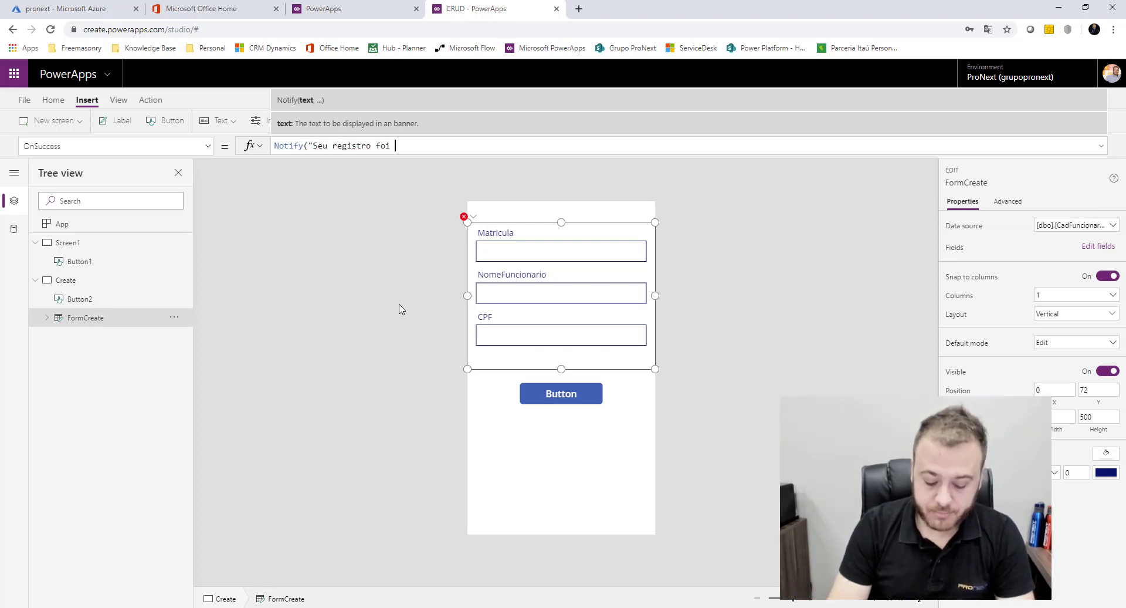
{"action": "type", "text": "Criado com Sucesso"}
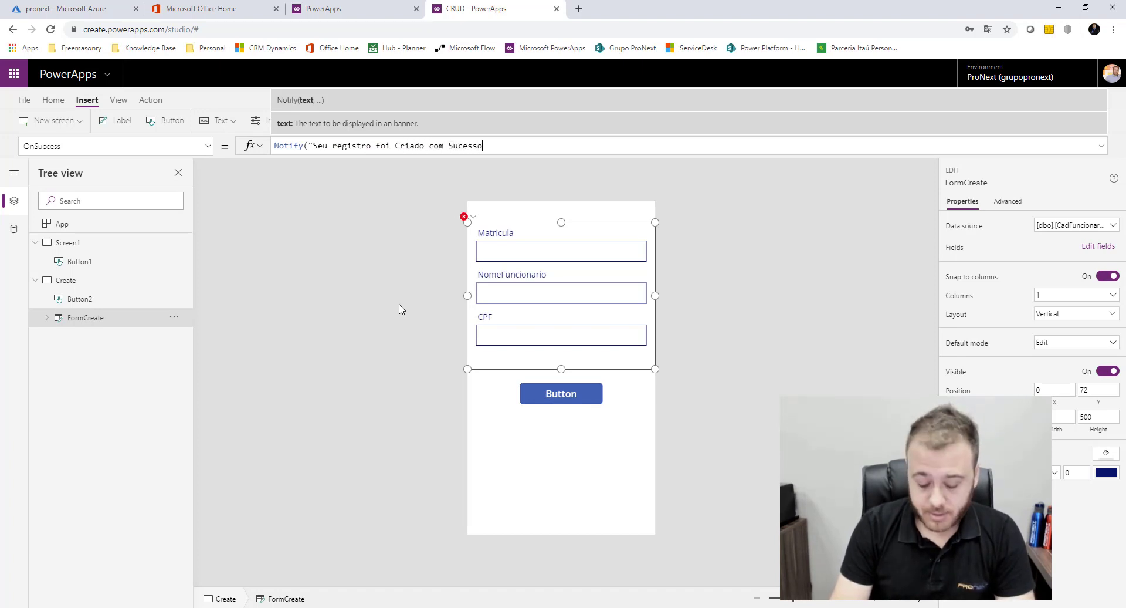
{"action": "type", "text": "\""}
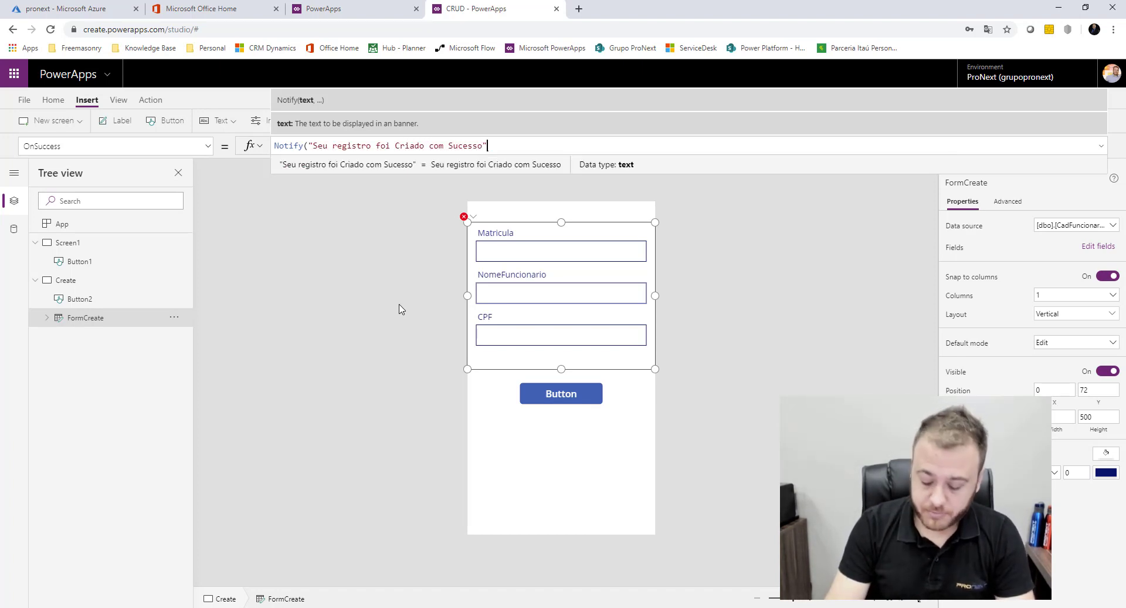
{"action": "type", "text": ","}
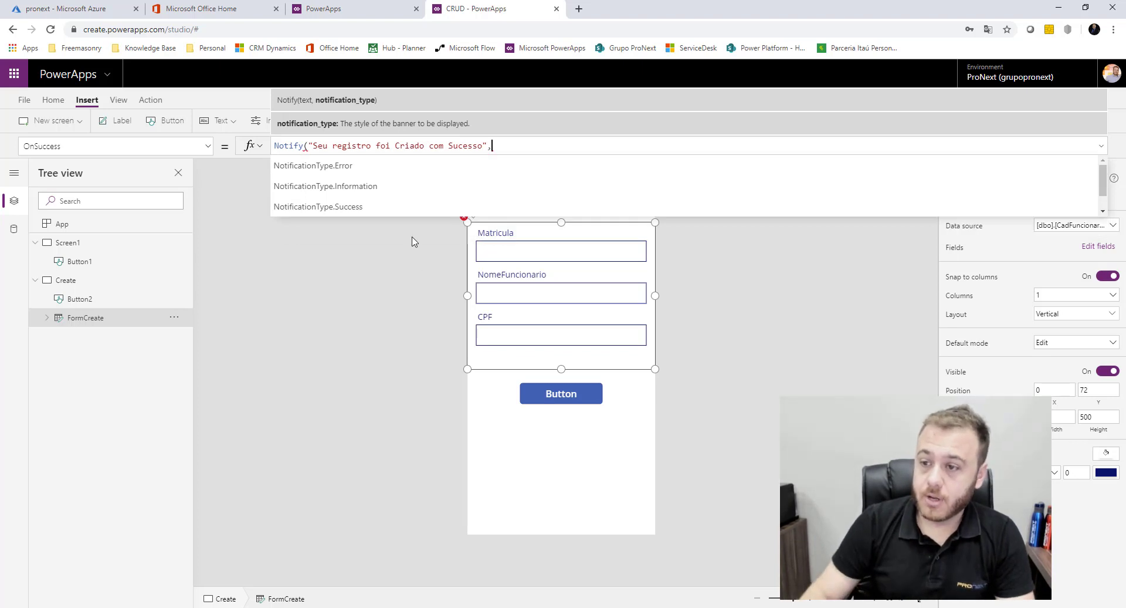
{"action": "left_click", "coordinate": [361, 210]}
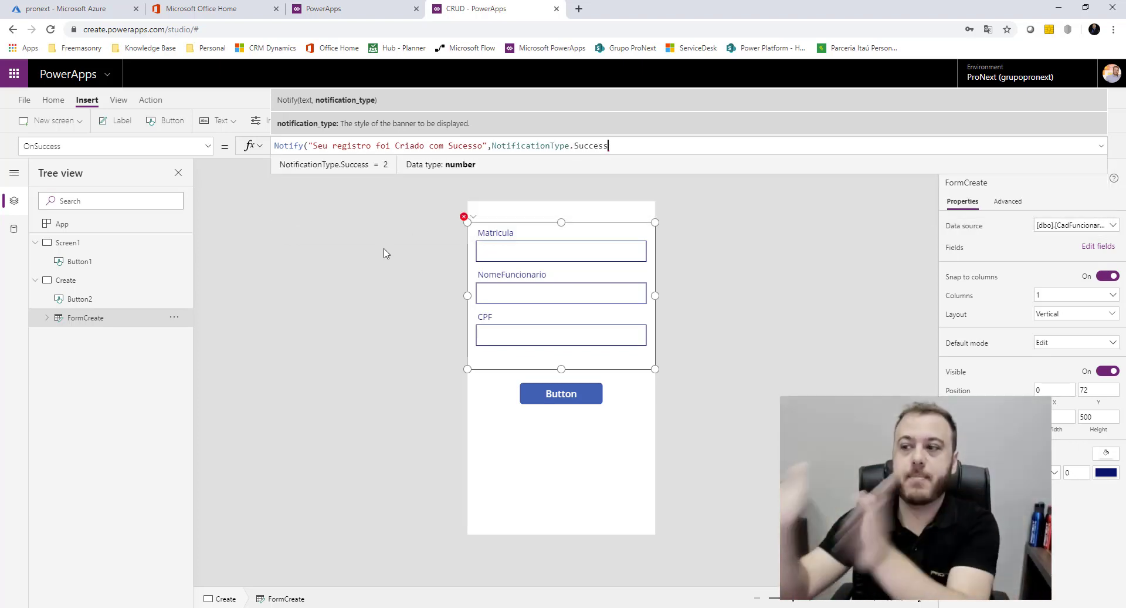
{"action": "key", "text": "Right"}
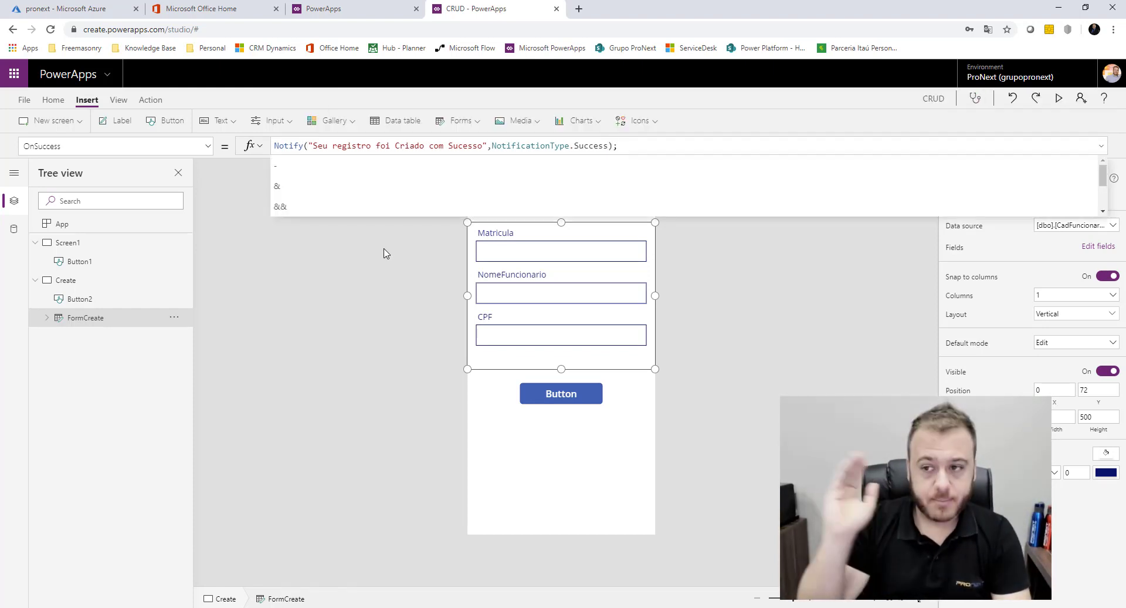
Append Navigate(Screen1, ScreenTransition.Cover) after the success notification in FormCreate's OnSuccess formula
{"action": "type", "text": "; Na"}
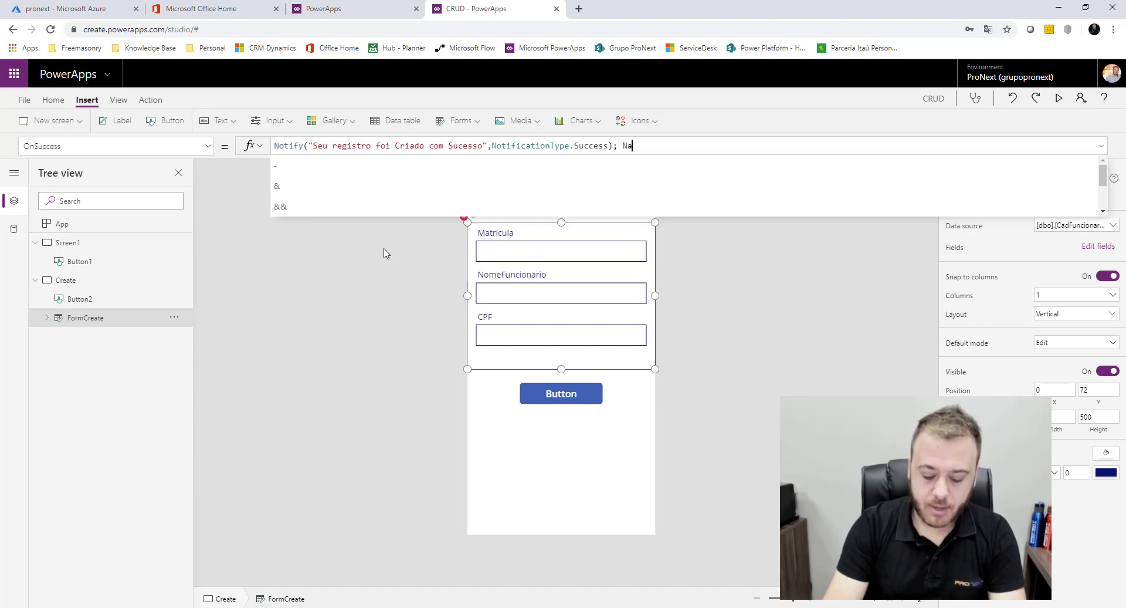
{"action": "type", "text": "vi"}
{"action": "left_click", "coordinate": [400, 167]}
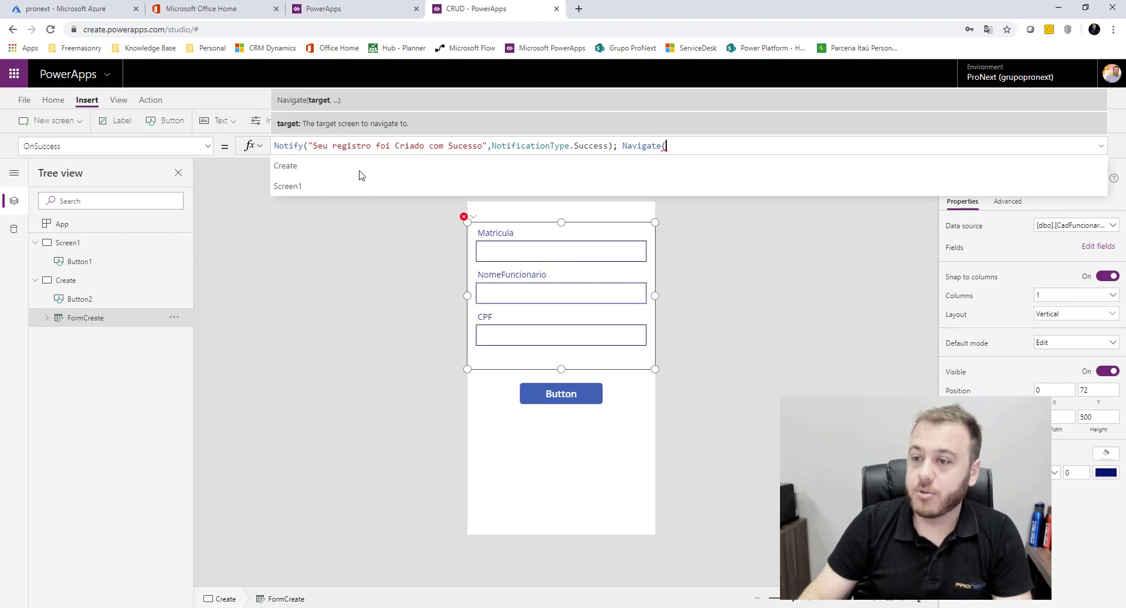
{"action": "left_click", "coordinate": [323, 186]}
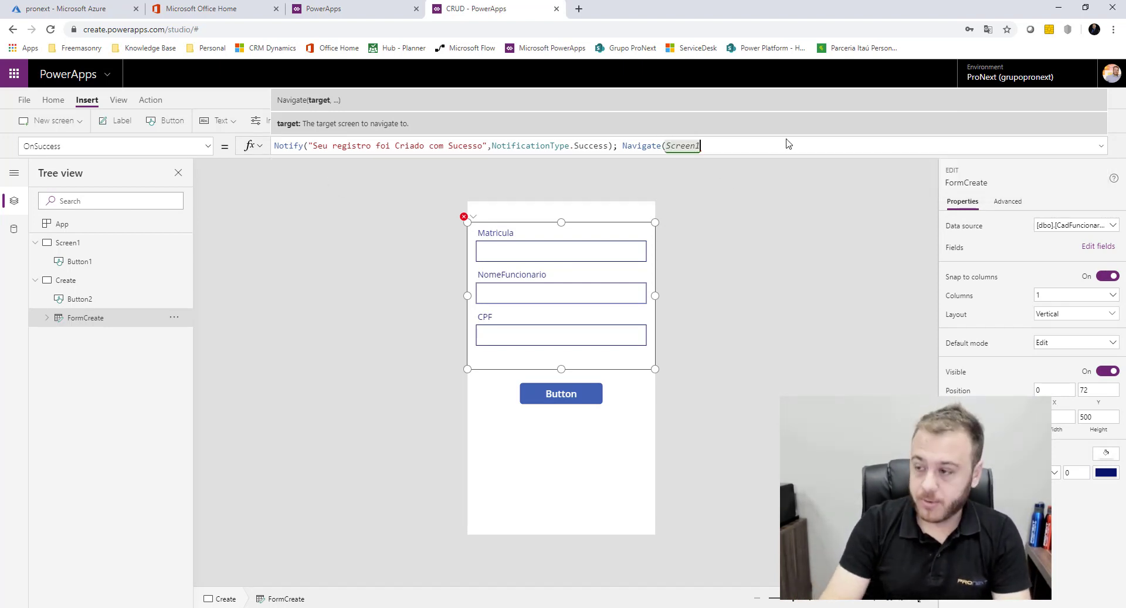
{"action": "type", "text": ","}
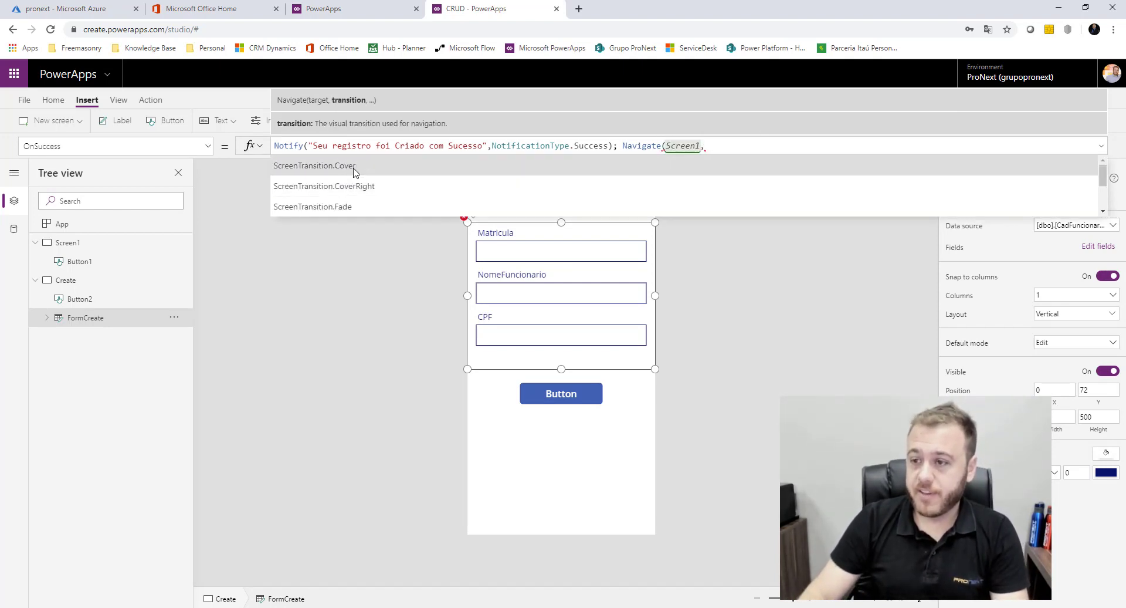
{"action": "left_click", "coordinate": [354, 171]}
{"action": "type", "text": ")"}
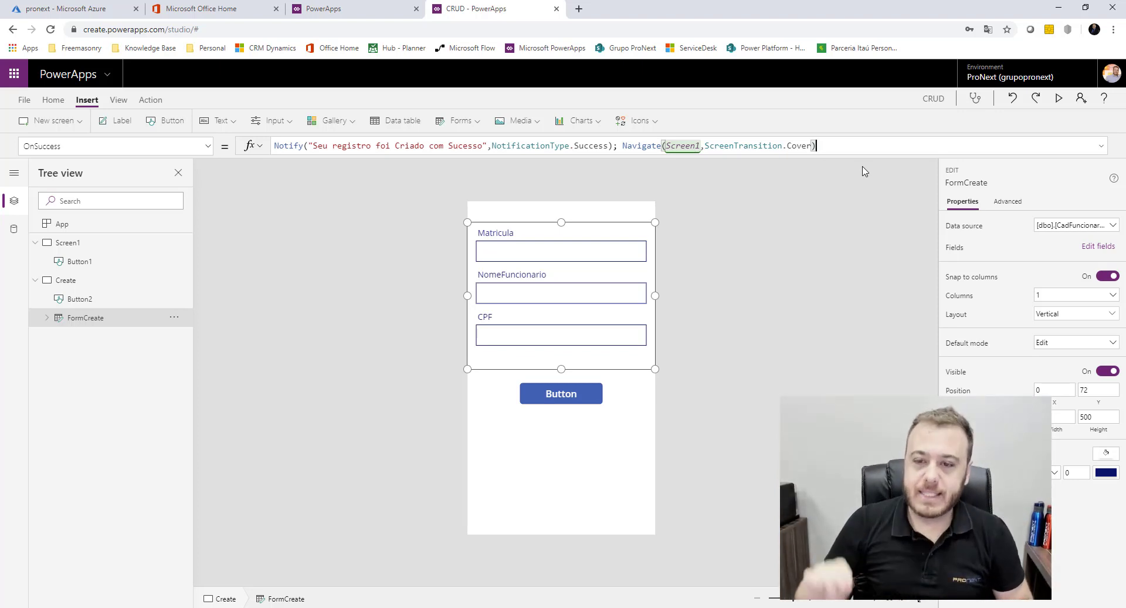
Preview the app from Screen1 and open the Create form
{"action": "left_click", "coordinate": [99, 243]}
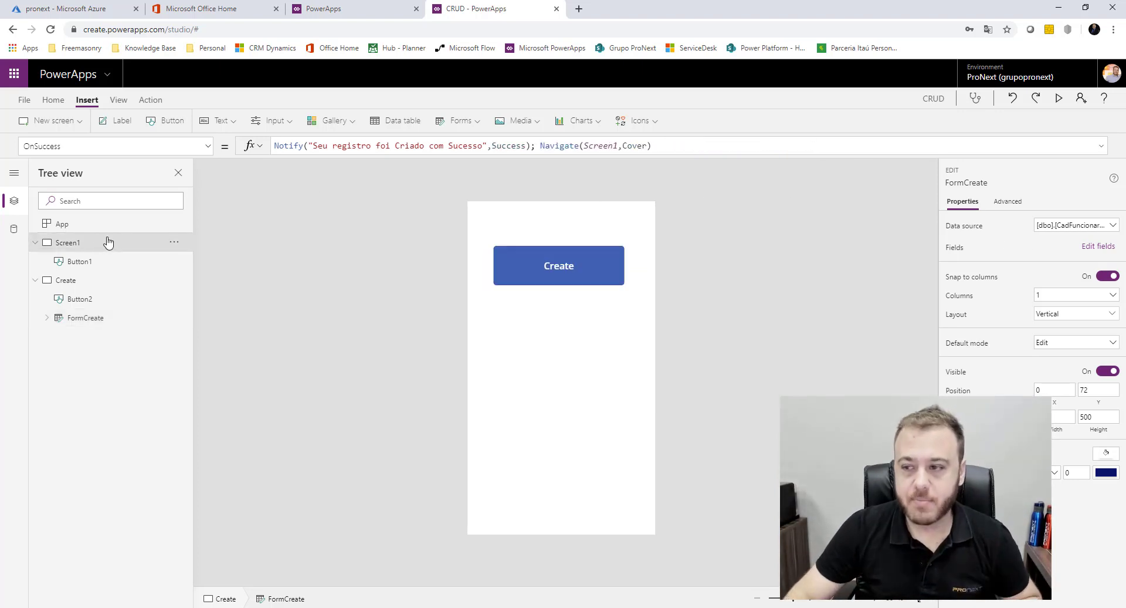
{"action": "left_click", "coordinate": [1058, 98]}
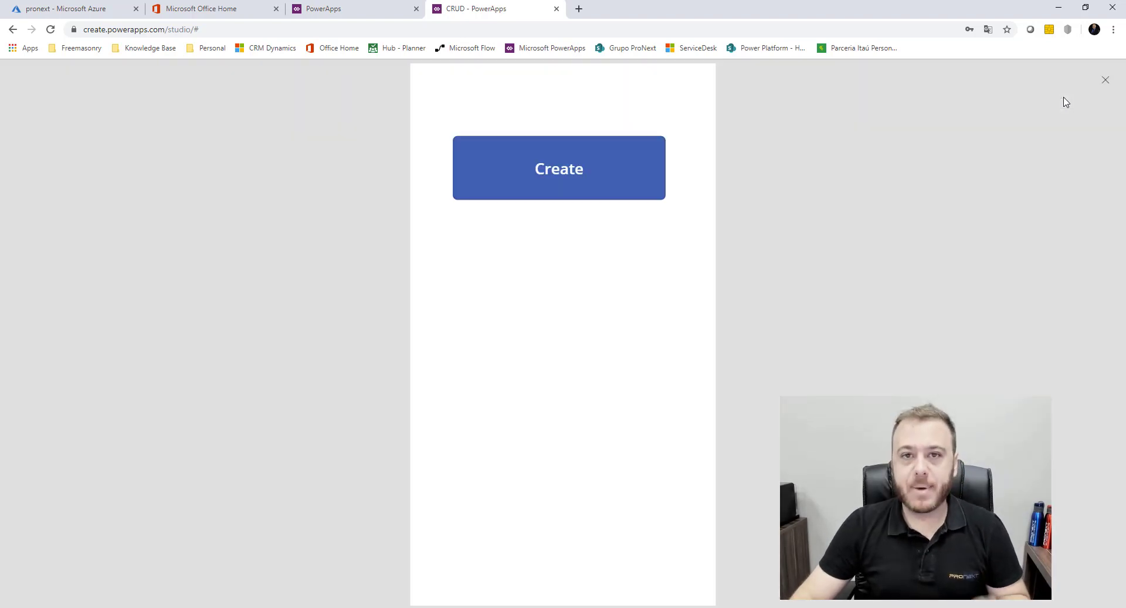
{"action": "left_click", "coordinate": [614, 191]}
Fill in Matricula 12345, the employee's name and a placeholder CPF, then exit the preview
{"action": "left_click", "coordinate": [661, 130]}
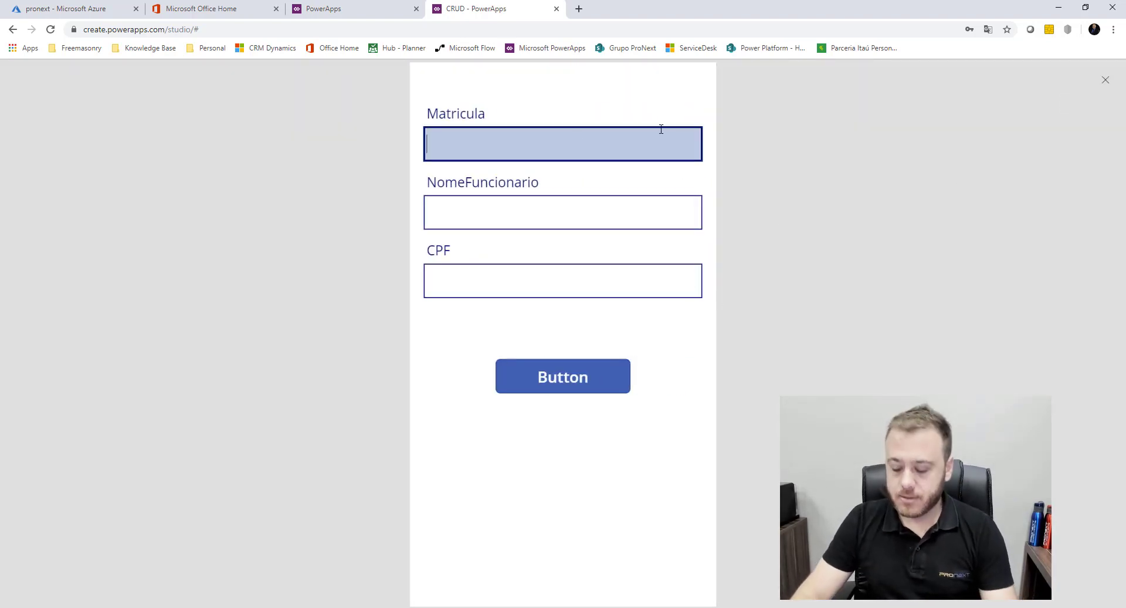
{"action": "type", "text": "123456"}
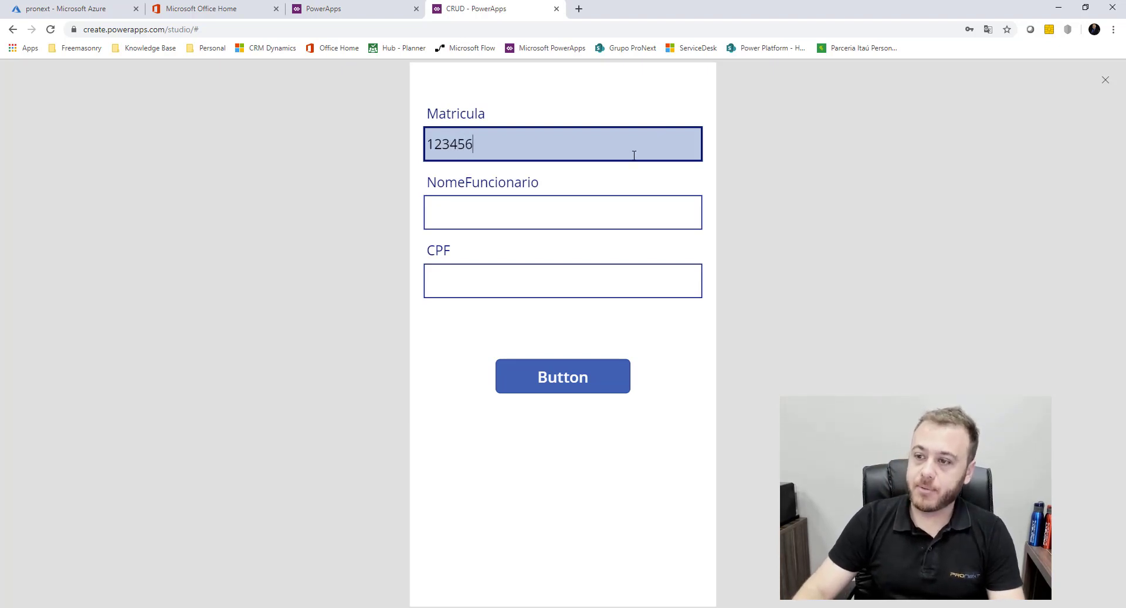
{"action": "left_click", "coordinate": [526, 220]}
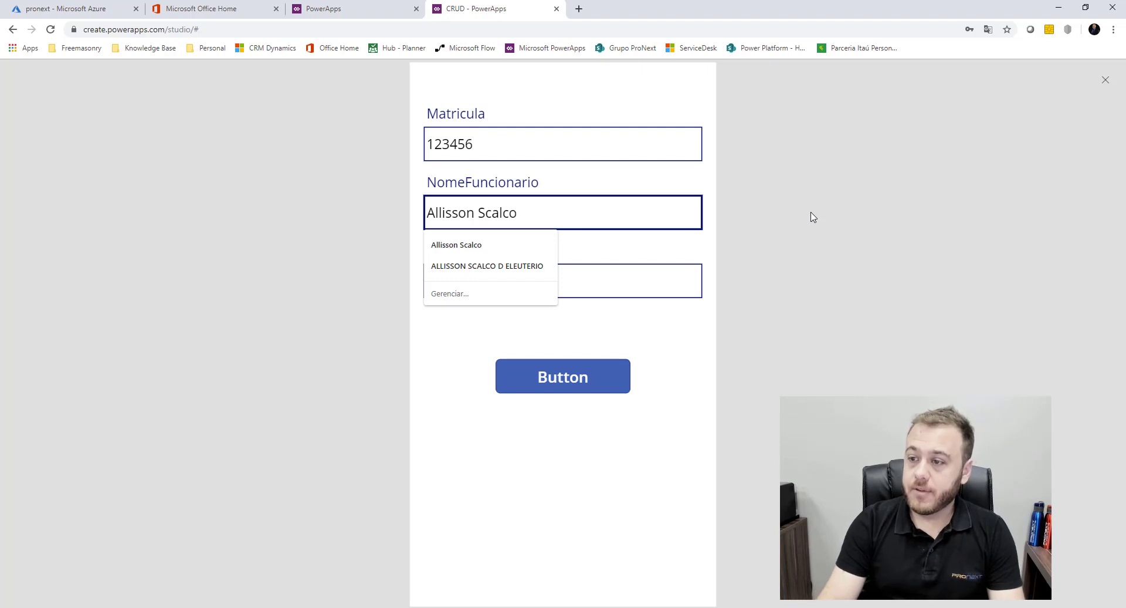
{"action": "key", "text": "Tab"}
{"action": "type", "text": "0000000000"}
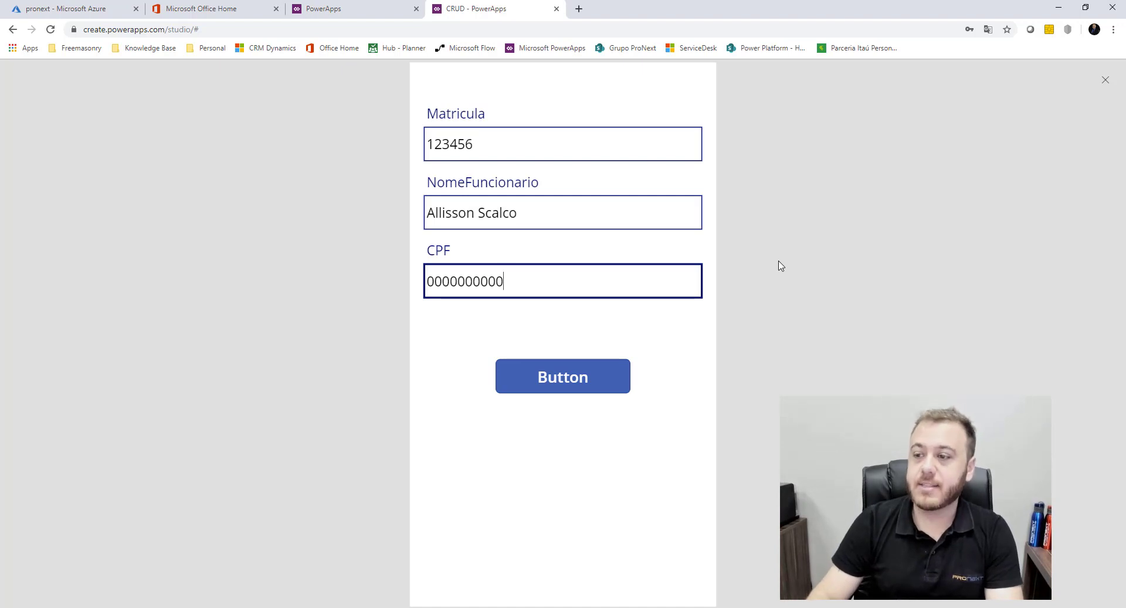
{"action": "left_click", "coordinate": [793, 302]}
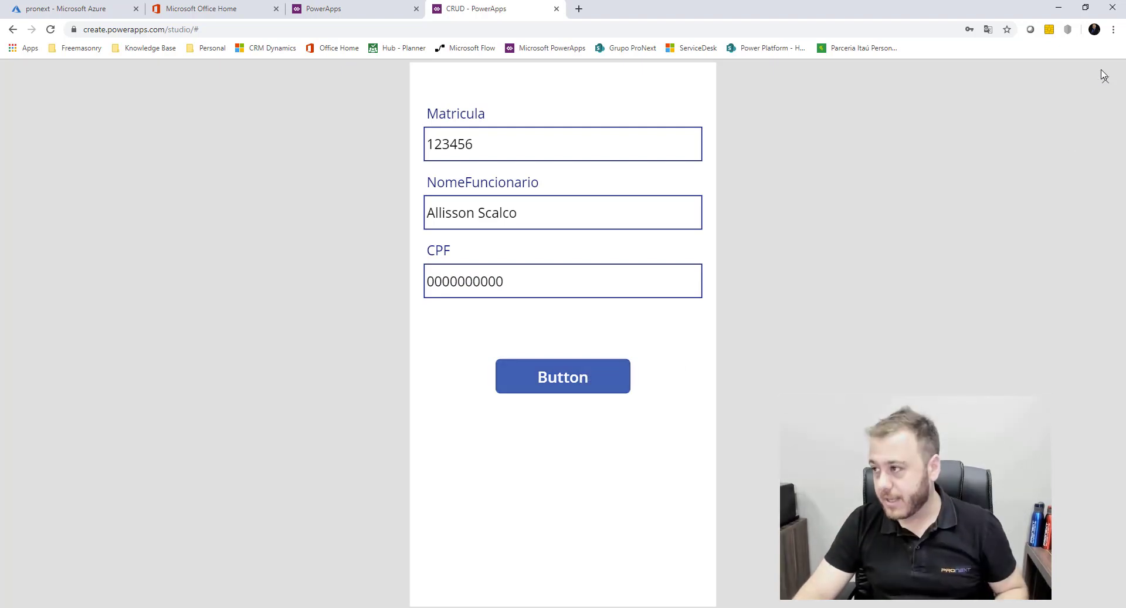
{"action": "key", "text": "Escape"}
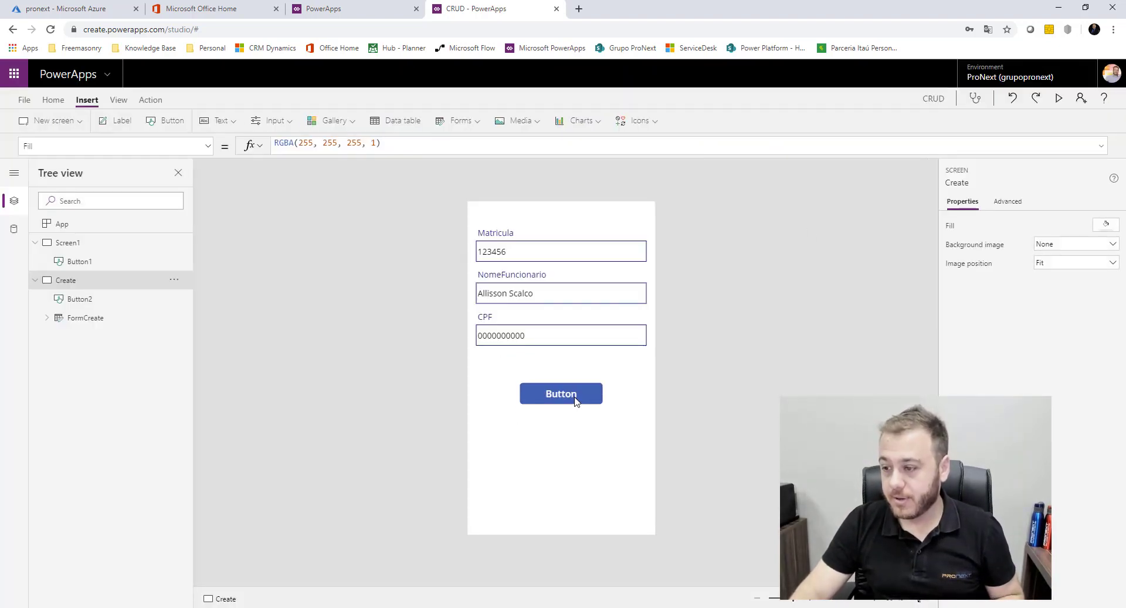
Change the Create screen's submit button caption to Salvar
{"action": "left_click", "coordinate": [573, 396]}
{"action": "double_click", "coordinate": [574, 395]}
{"action": "type", "text": "Salvar"}
{"action": "left_click", "coordinate": [765, 347]}
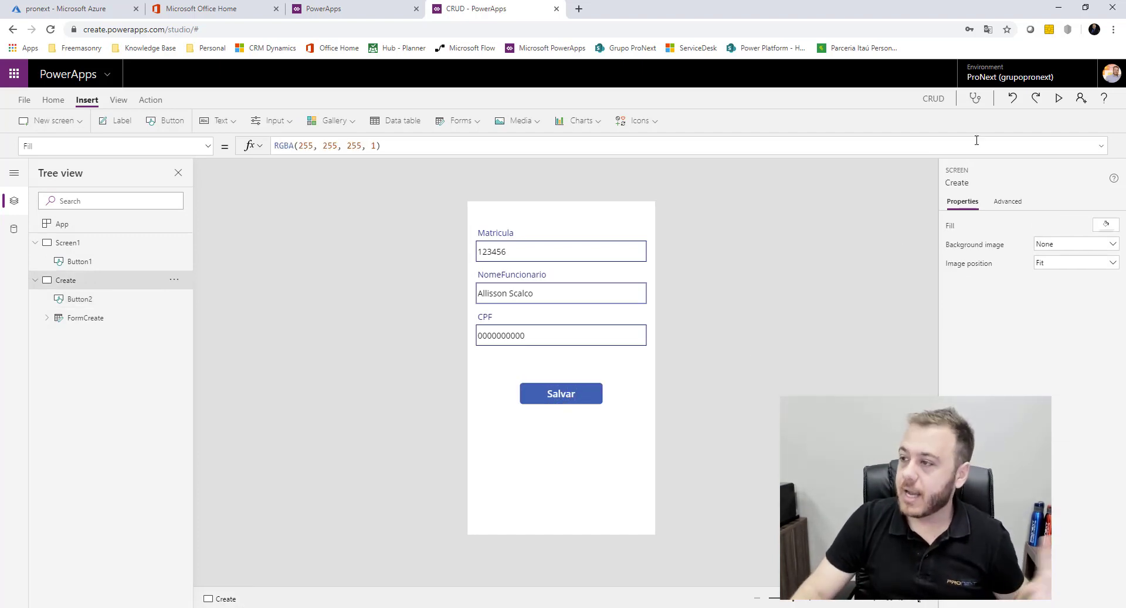
Preview the app, submit the employee form with Salvar, and switch to SSMS
{"action": "left_click", "coordinate": [1059, 98]}
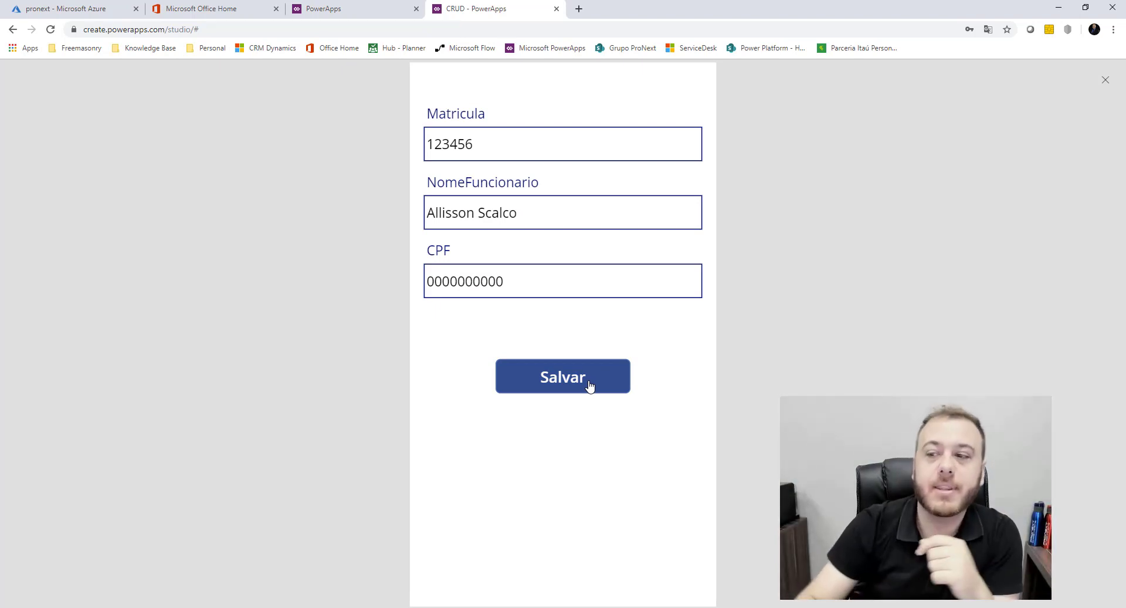
{"action": "left_click", "coordinate": [536, 370]}
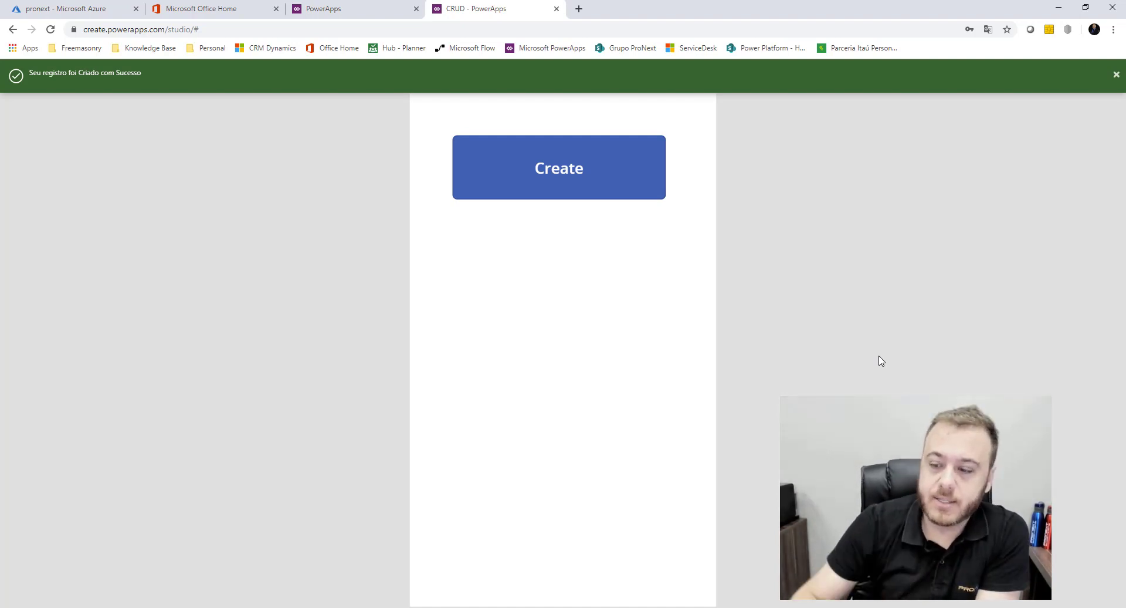
{"action": "left_click", "coordinate": [401, 606]}
Re-run the CadFuncionarios SELECT, check the newly saved row, and minimize SSMS
{"action": "left_click", "coordinate": [466, 138]}
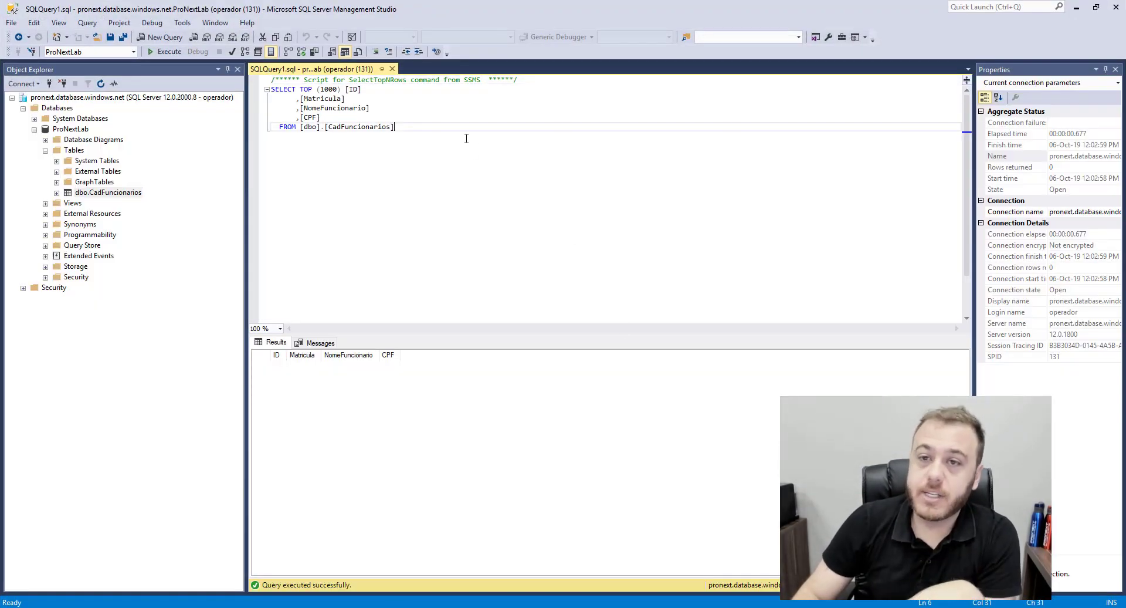
{"action": "left_click", "coordinate": [164, 53]}
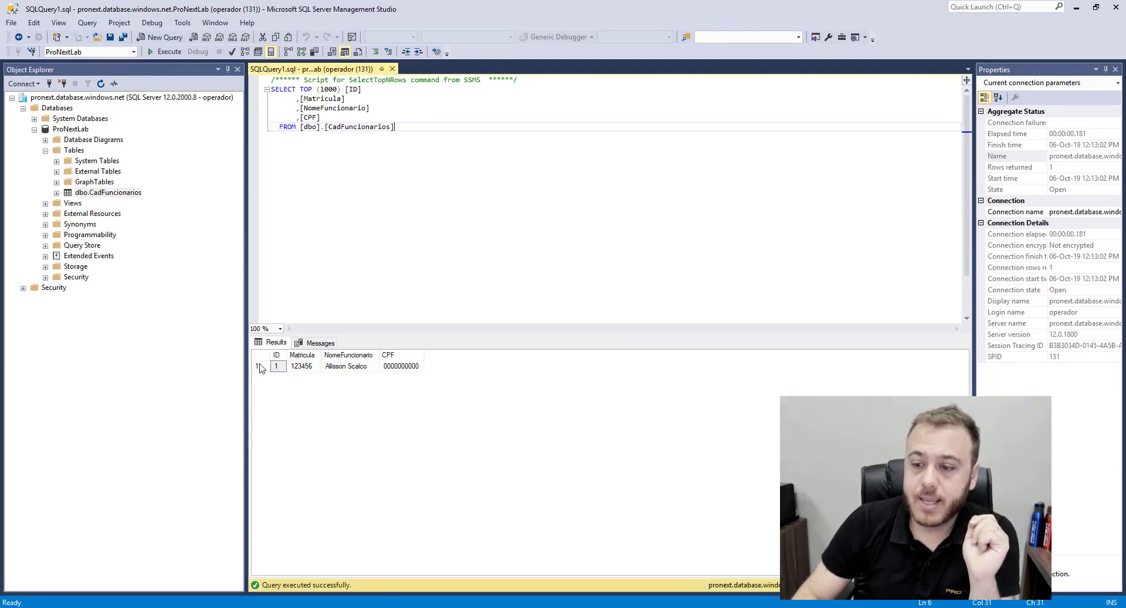
{"action": "left_click", "coordinate": [265, 367]}
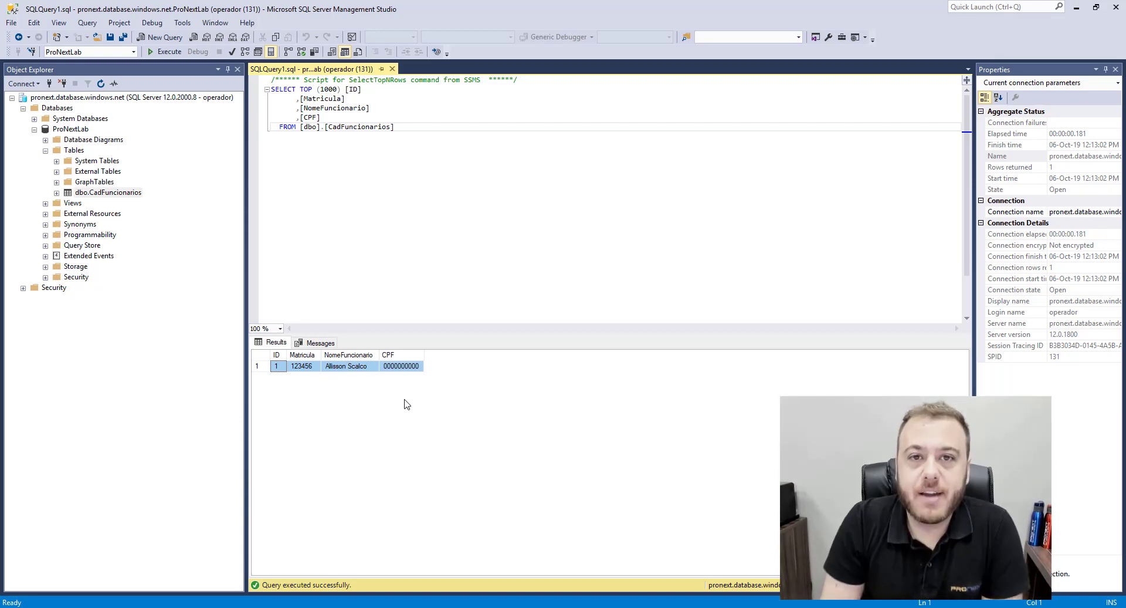
{"action": "left_click", "coordinate": [1082, 12]}
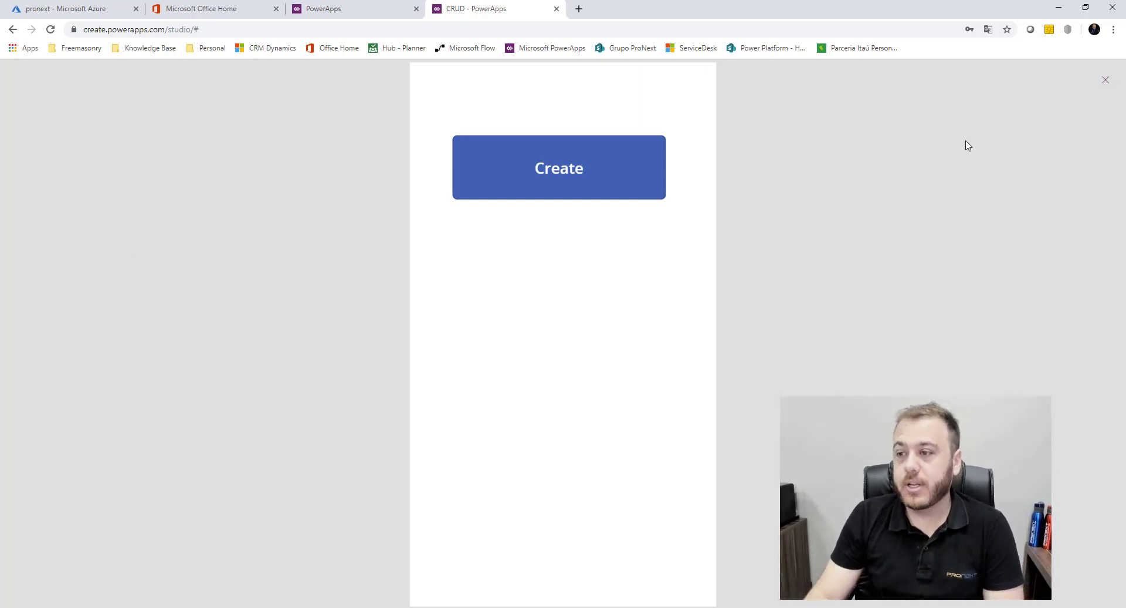
Add a blank screen renamed Read, then switch over to SQL Server Management Studio
{"action": "key", "text": "Escape"}
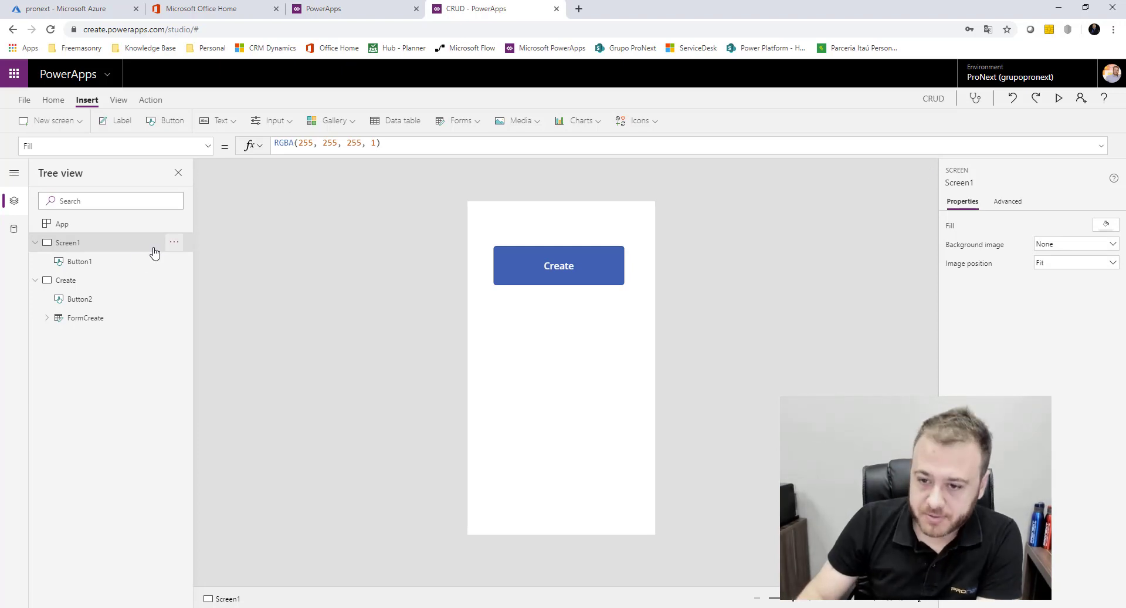
{"action": "left_click", "coordinate": [35, 280]}
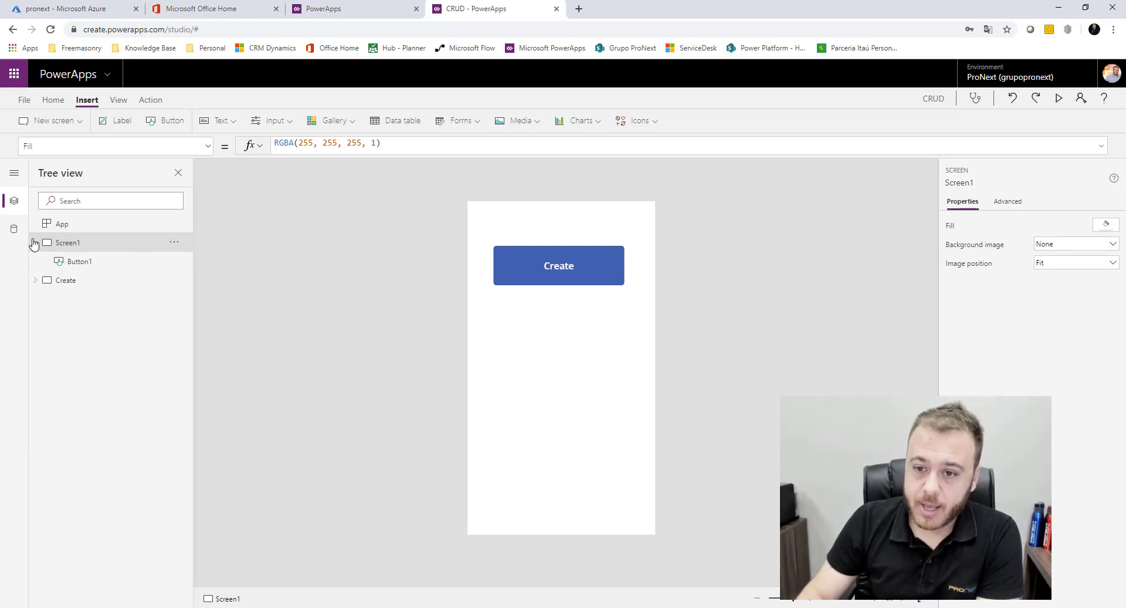
{"action": "left_click", "coordinate": [69, 126]}
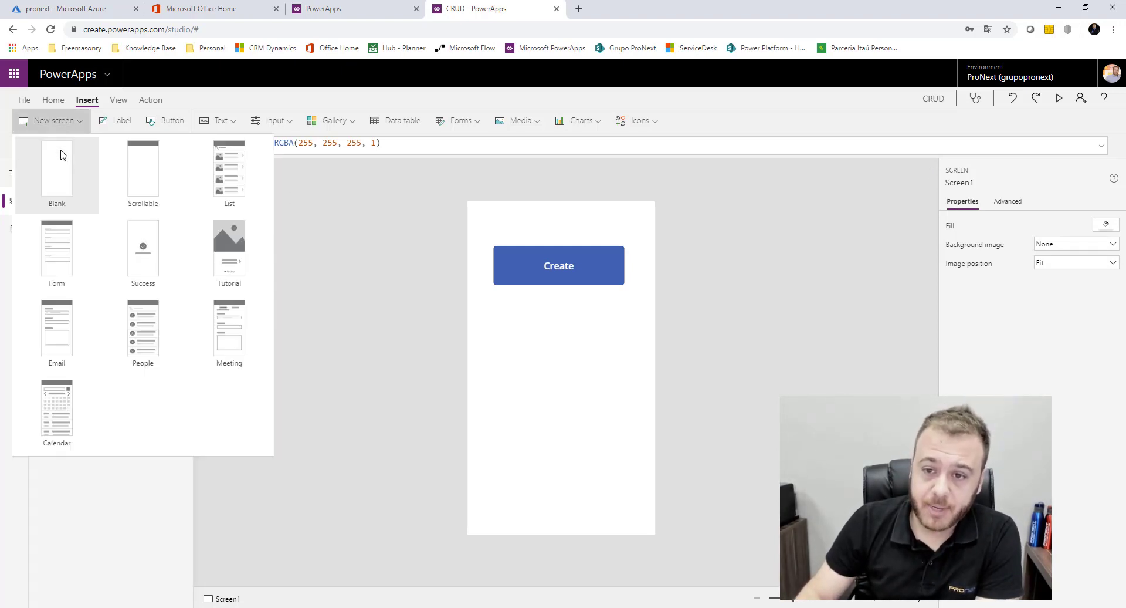
{"action": "left_click", "coordinate": [62, 154]}
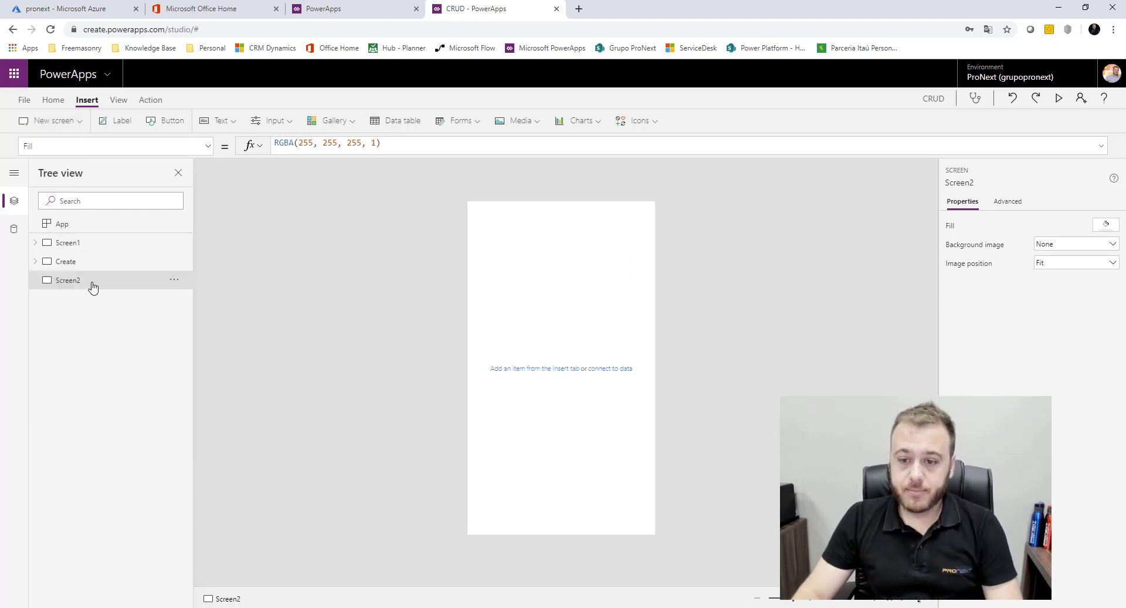
{"action": "double_click", "coordinate": [93, 287]}
{"action": "type", "text": "Read"}
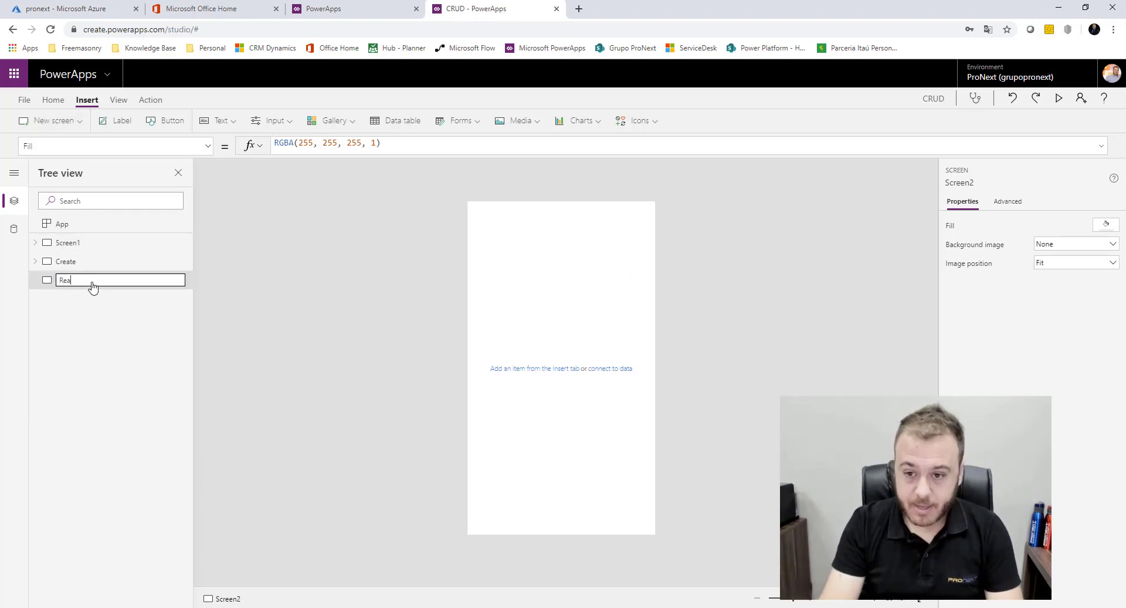
{"action": "key", "text": "Return"}
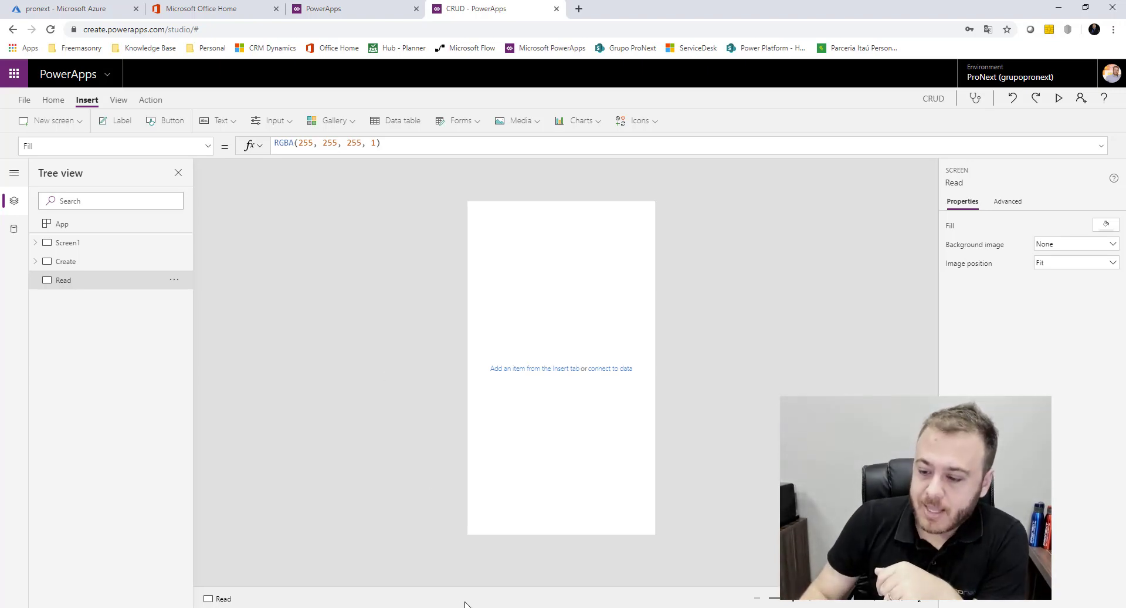
{"action": "key", "text": "alt+Tab"}
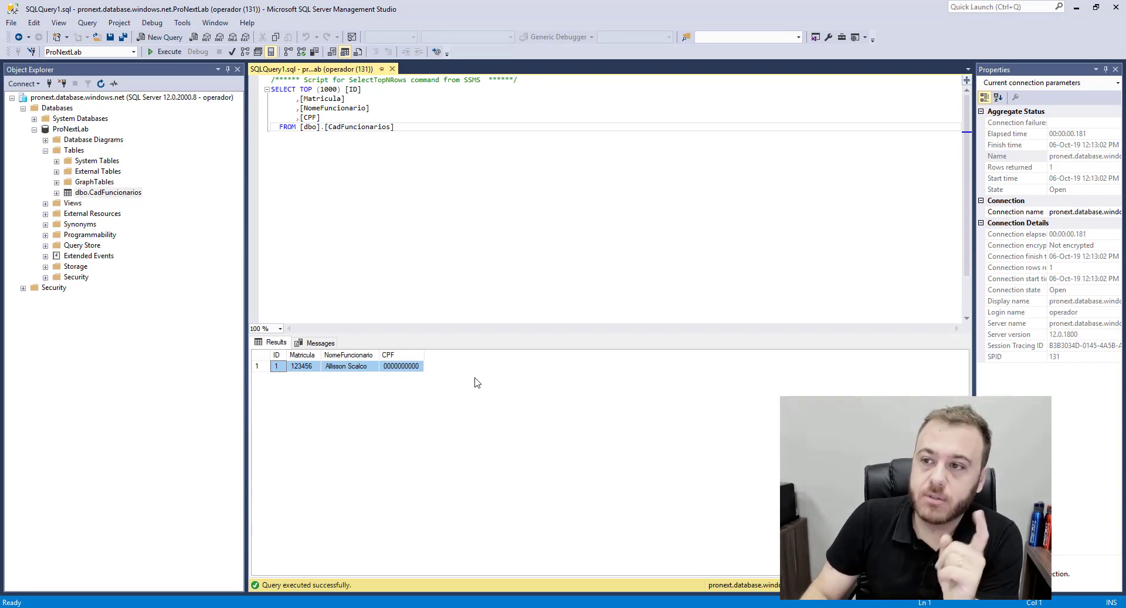
Minimize SQL Server Management Studio to return to the PowerApps studio
{"action": "left_click", "coordinate": [1076, 7]}
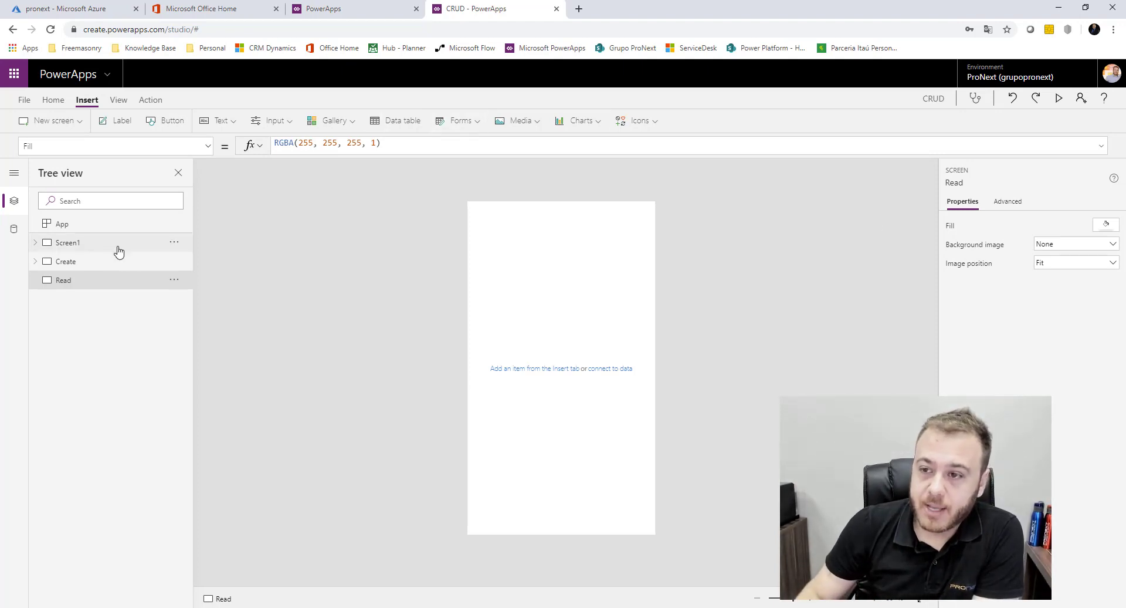
Insert a vertical gallery, Gallery1, onto the Read screen
{"action": "left_click", "coordinate": [353, 123]}
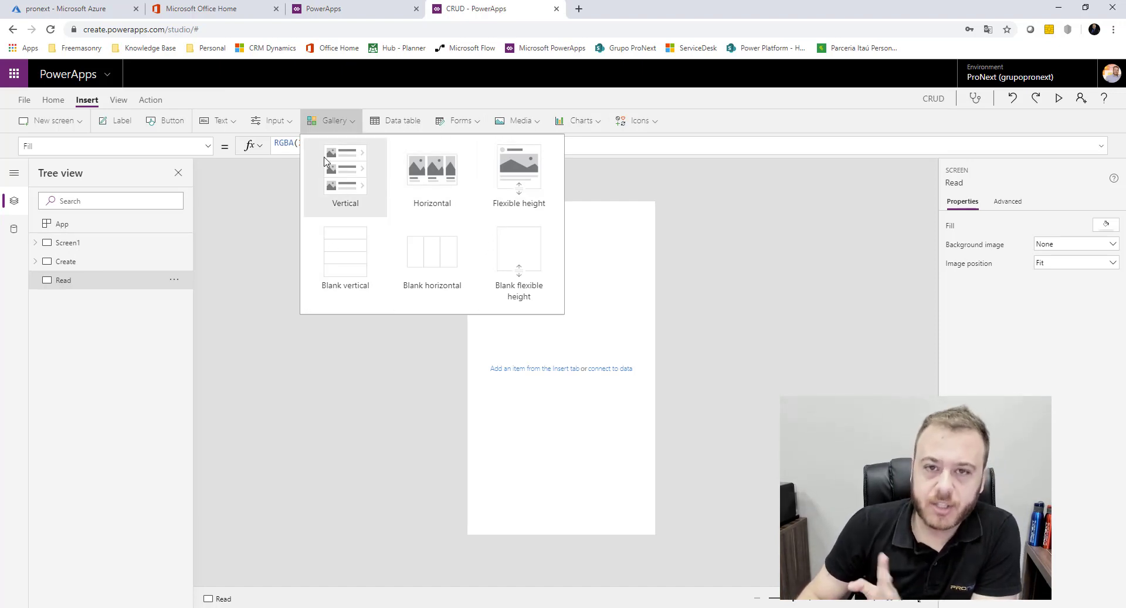
{"action": "left_click", "coordinate": [356, 176]}
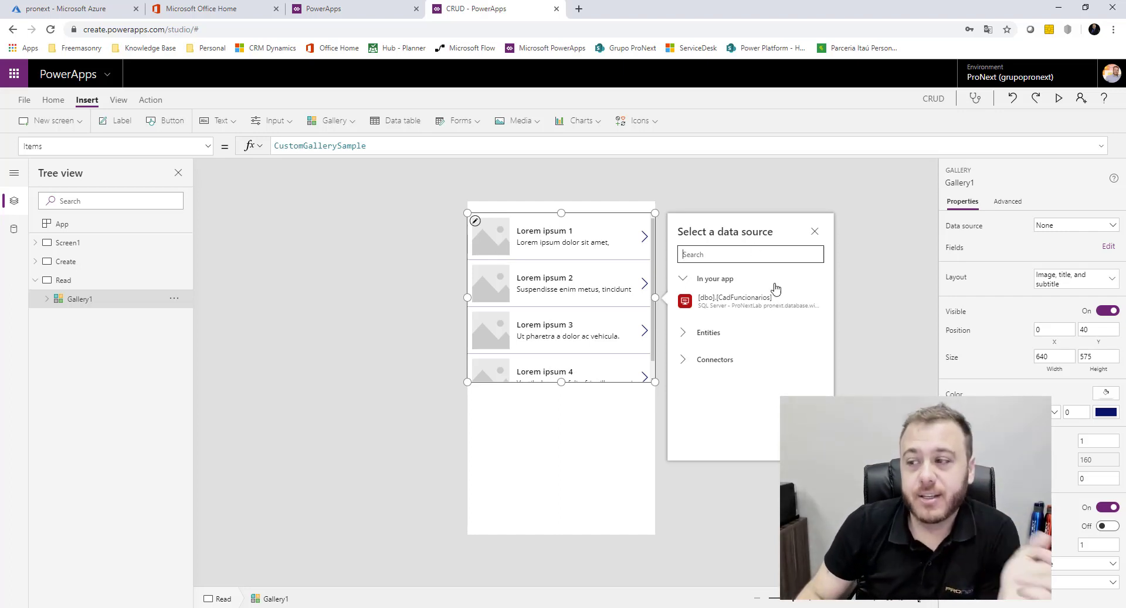
Connect the gallery to [dbo].[CadFuncionarios] and set its layout to Title and subtitle
{"action": "left_click", "coordinate": [766, 309]}
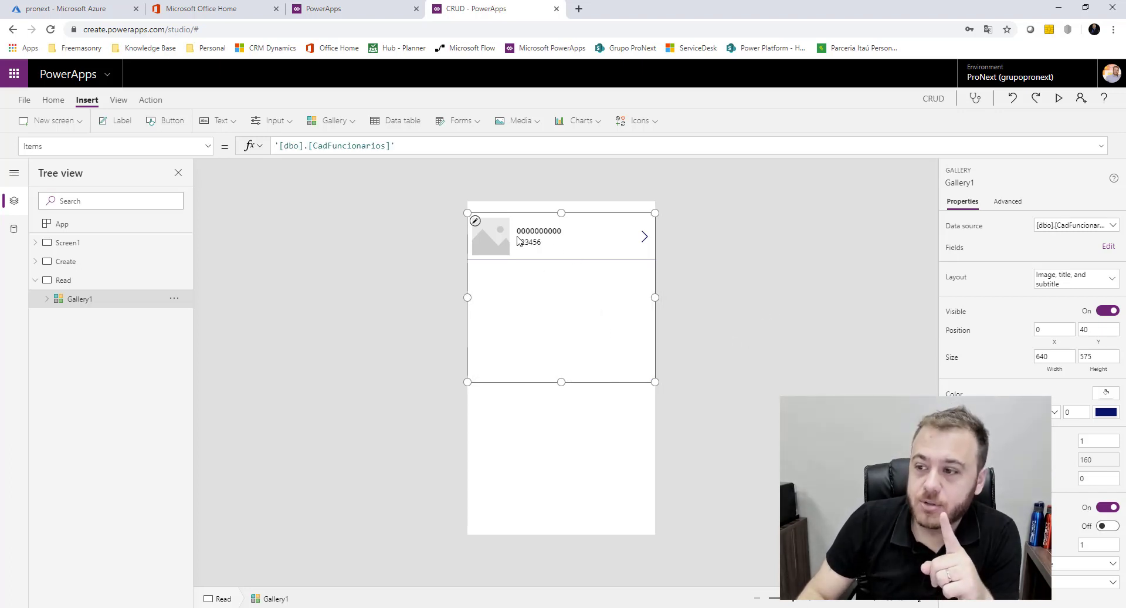
{"action": "left_click", "coordinate": [1095, 279]}
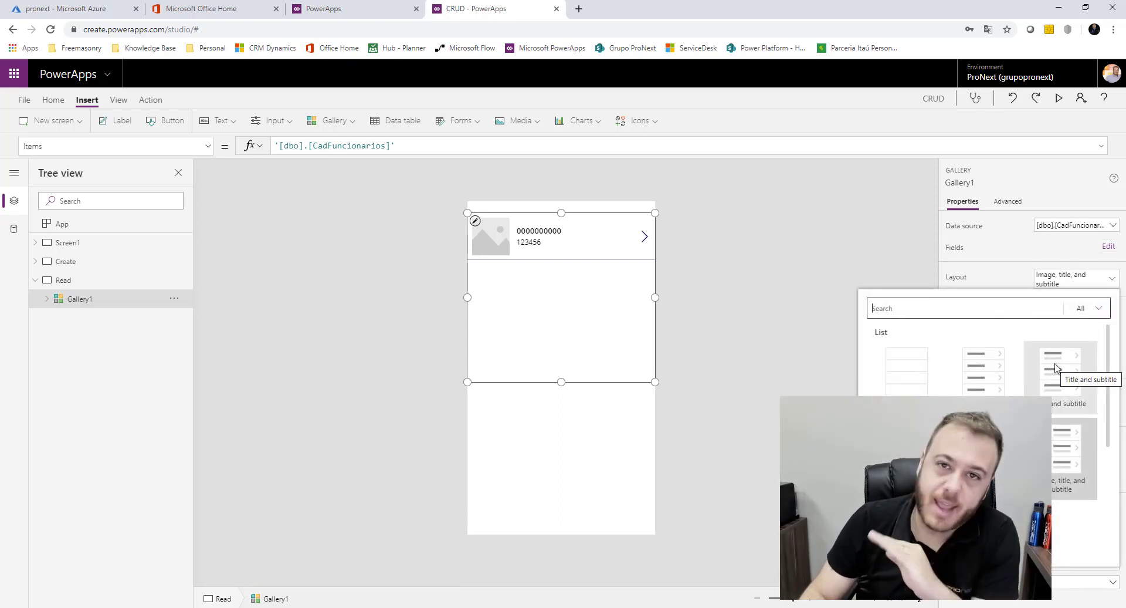
{"action": "key", "text": "Escape"}
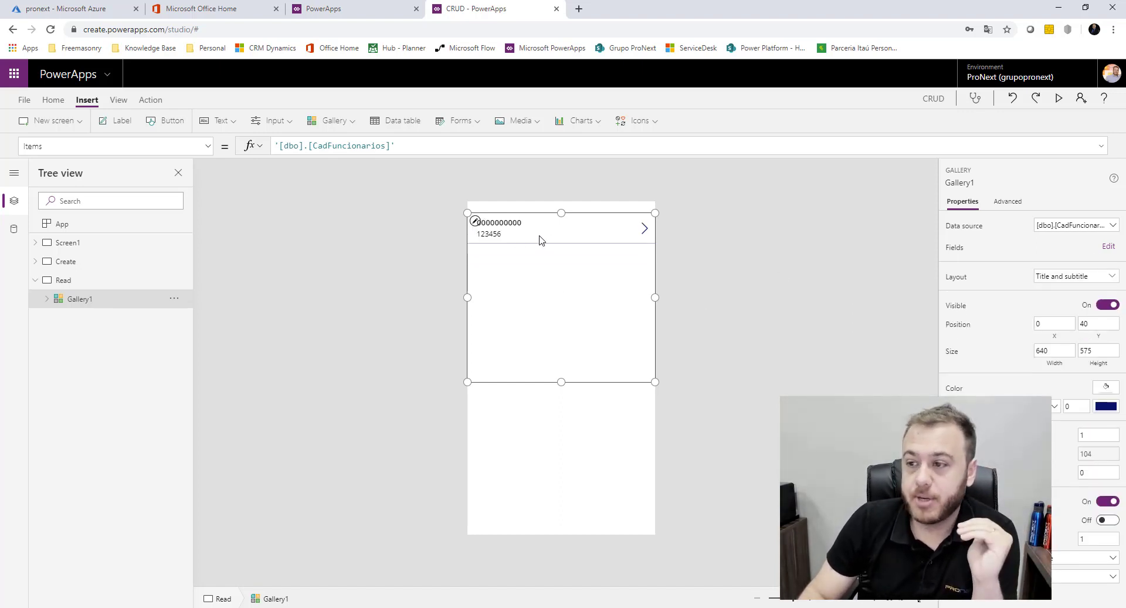
Change the gallery title to ThisItem.NomeFuncionario, keeping Matricula as the subtitle
{"action": "left_click", "coordinate": [520, 224]}
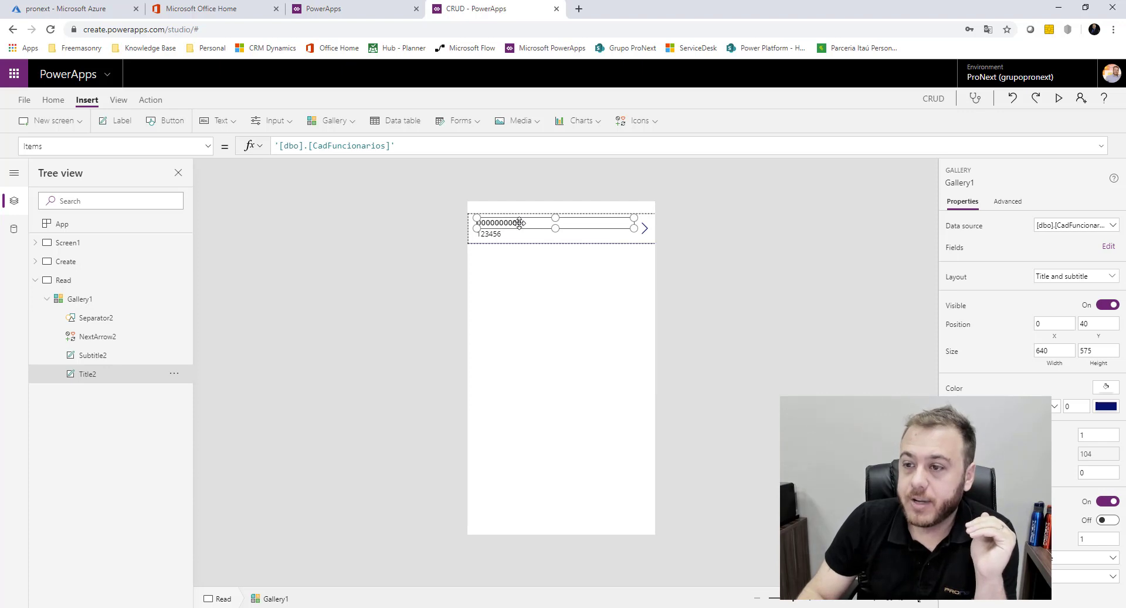
{"action": "left_click", "coordinate": [364, 146]}
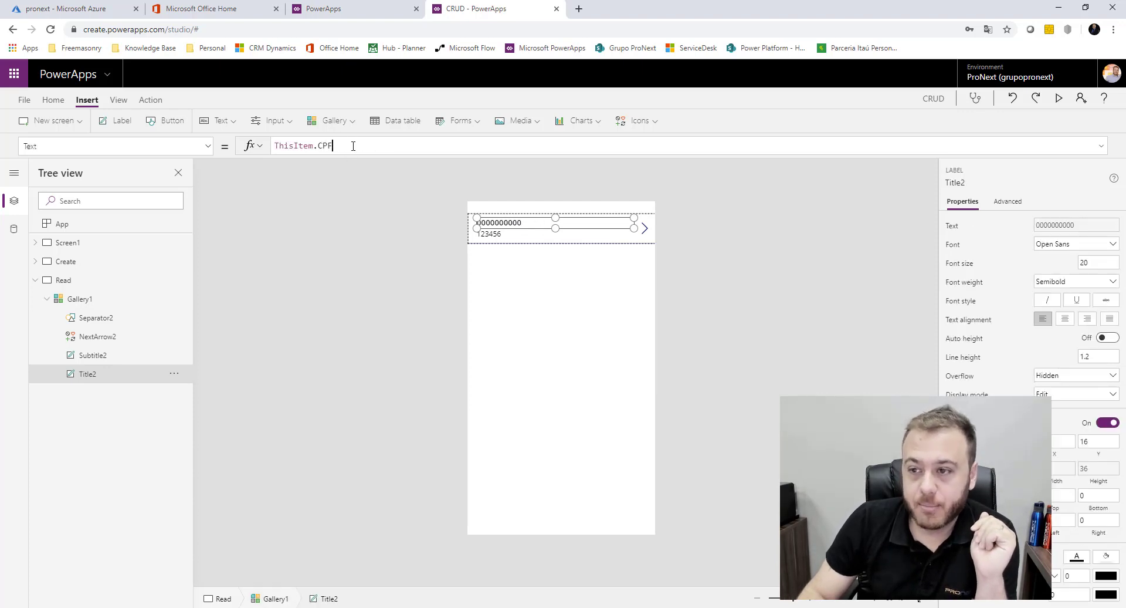
{"action": "key", "text": "BackSpace"}
{"action": "key", "text": "BackSpace"}
{"action": "key", "text": "BackSpace"}
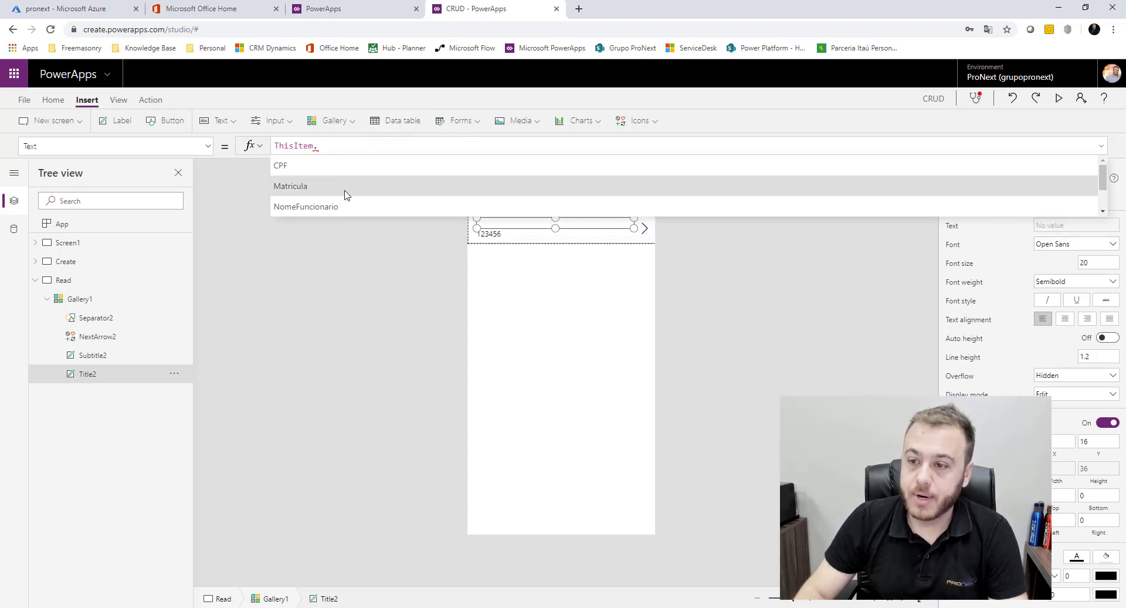
{"action": "left_click", "coordinate": [345, 206]}
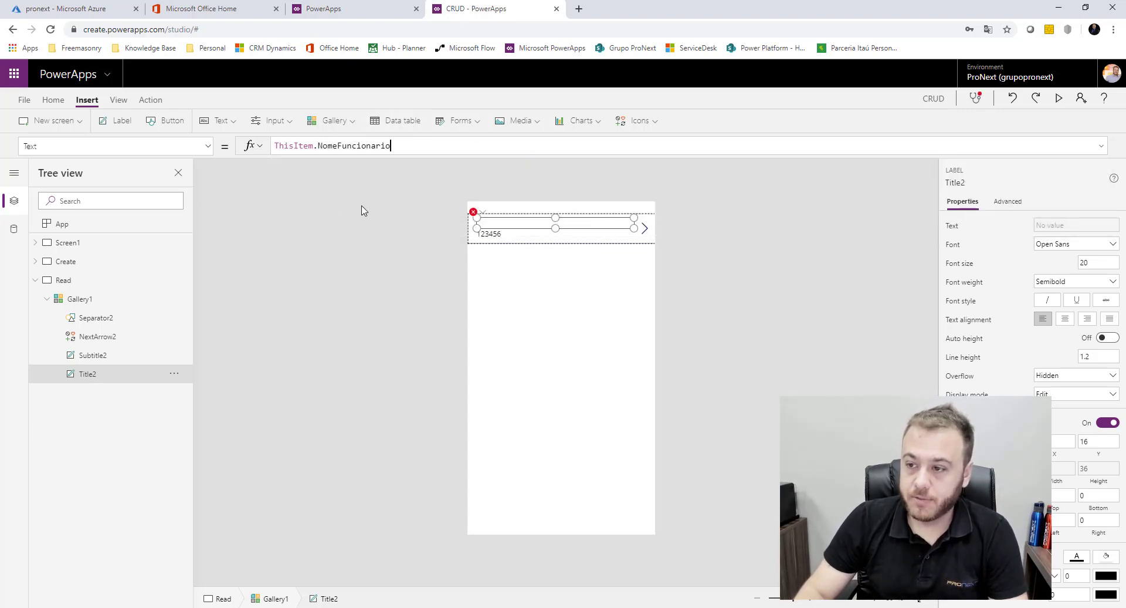
{"action": "left_click", "coordinate": [498, 235]}
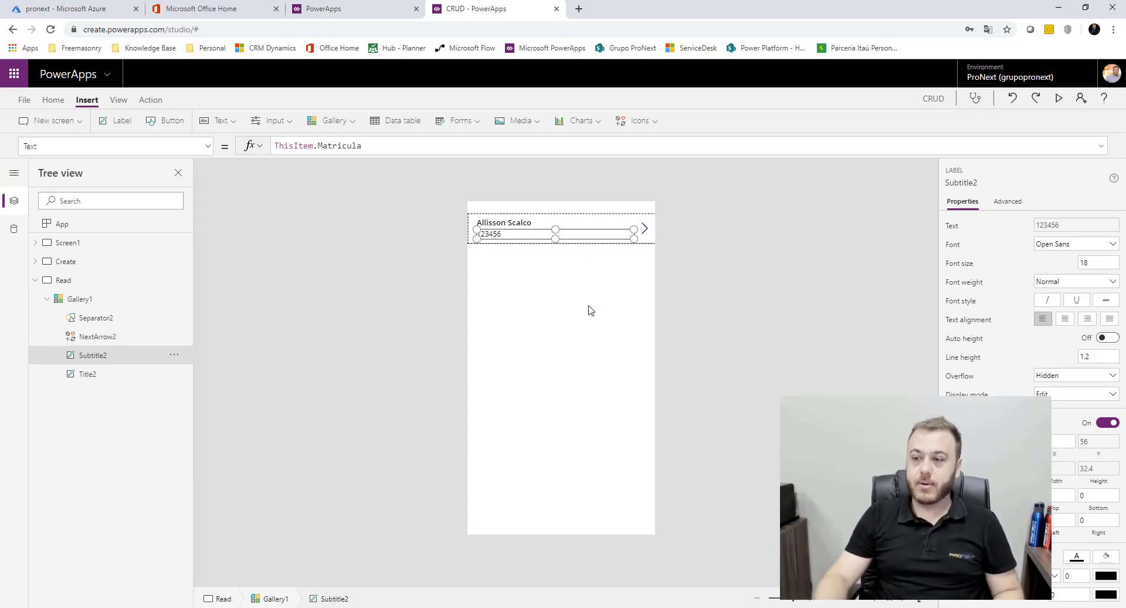
{"action": "left_click", "coordinate": [435, 347]}
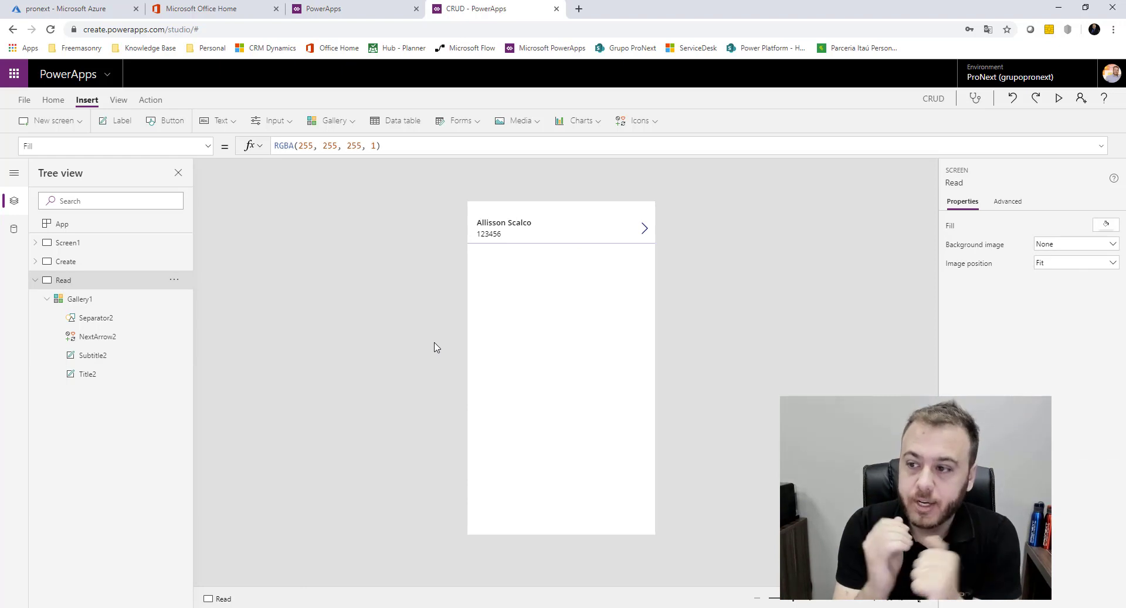
Select Gallery1, then open the Create screen in the editor
{"action": "left_click", "coordinate": [564, 334]}
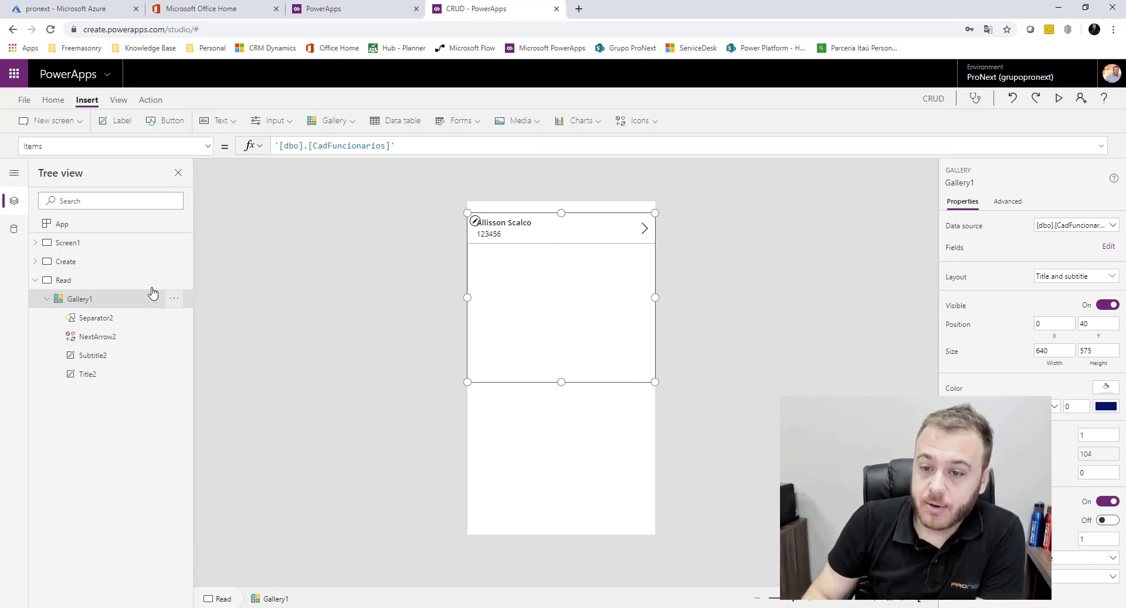
{"action": "left_click", "coordinate": [105, 262]}
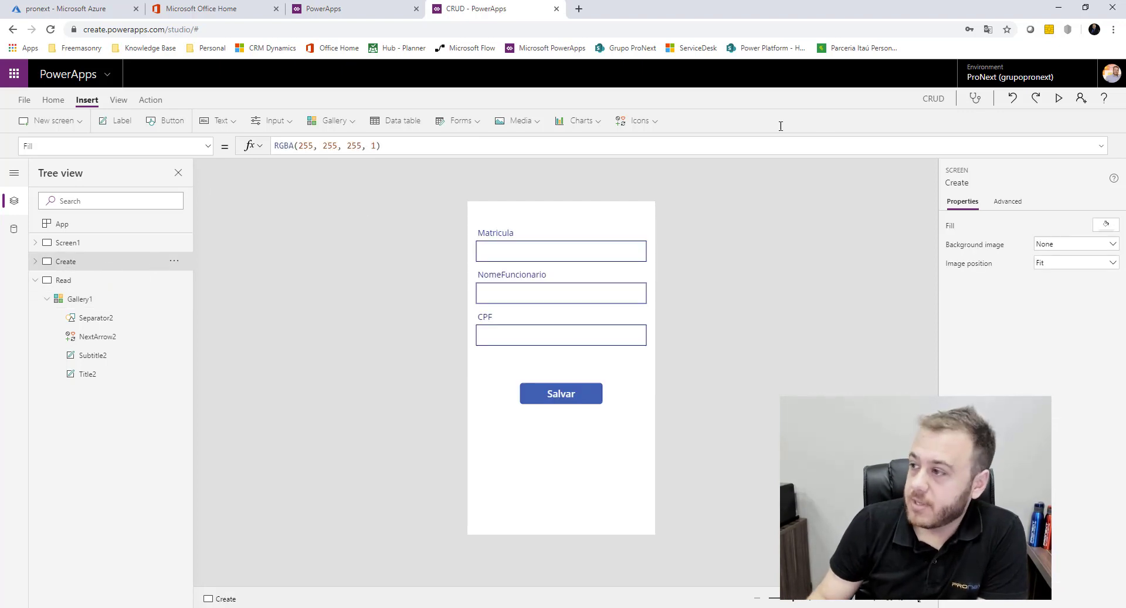
Restart the app preview from the home screen Screen1
{"action": "left_click", "coordinate": [1059, 98]}
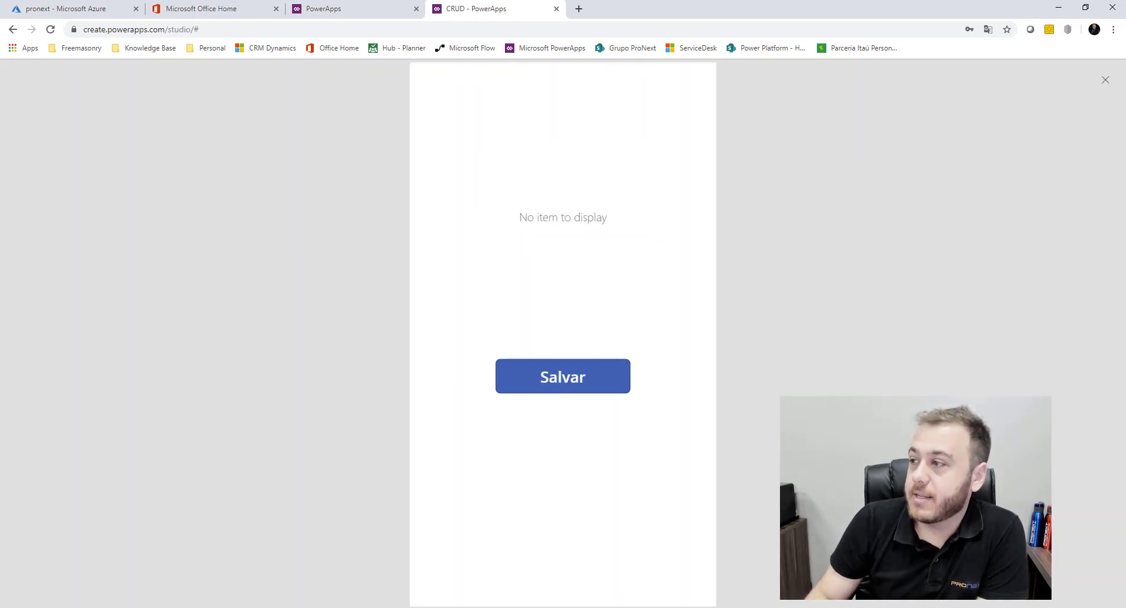
{"action": "key", "text": "Escape"}
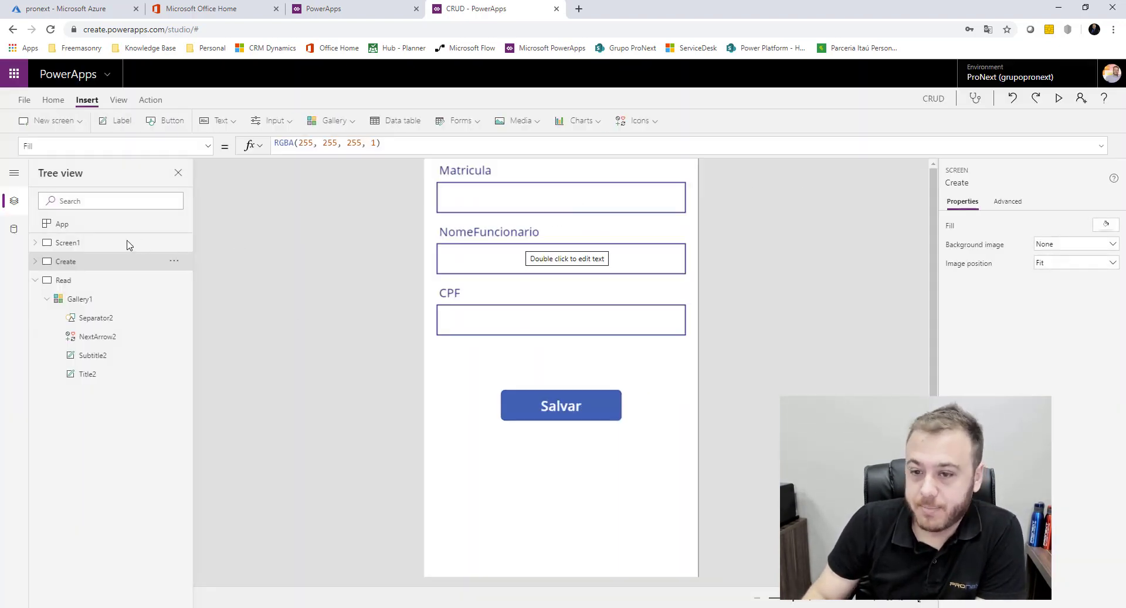
{"action": "left_click", "coordinate": [145, 243]}
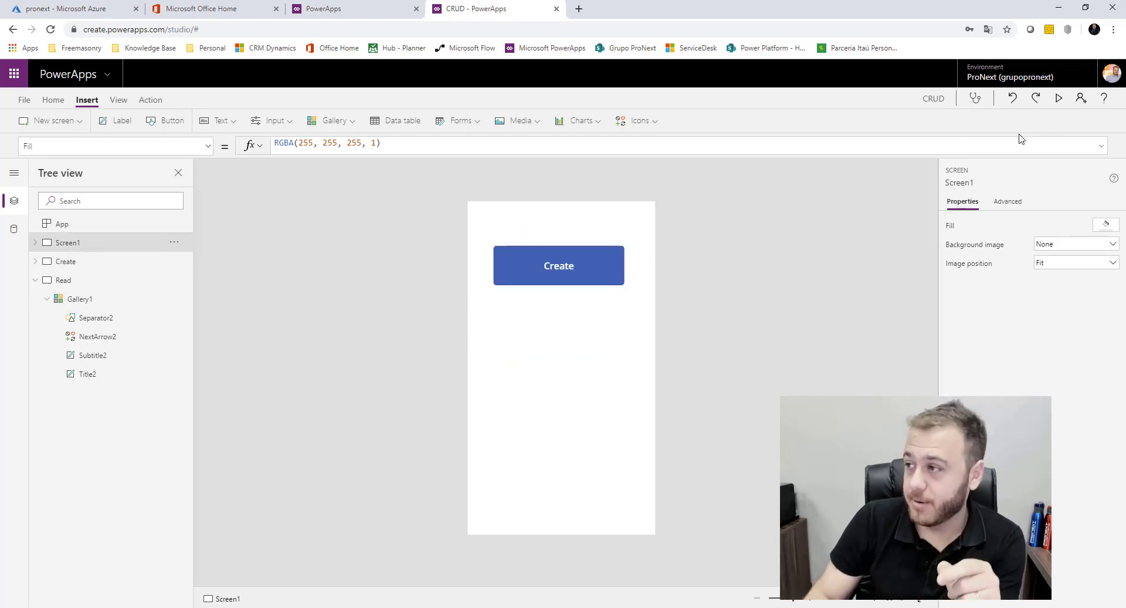
{"action": "left_click", "coordinate": [1059, 97]}
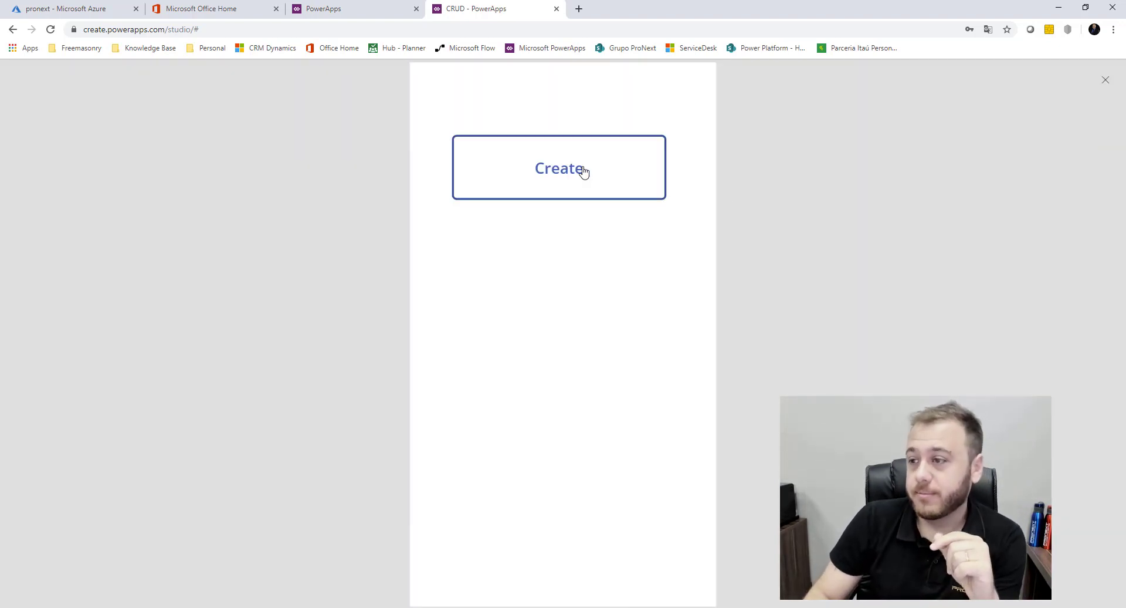
Open the Create form and enter Matricula 123456789, the employee's name and a CPF
{"action": "left_click", "coordinate": [598, 171]}
{"action": "left_click", "coordinate": [620, 150]}
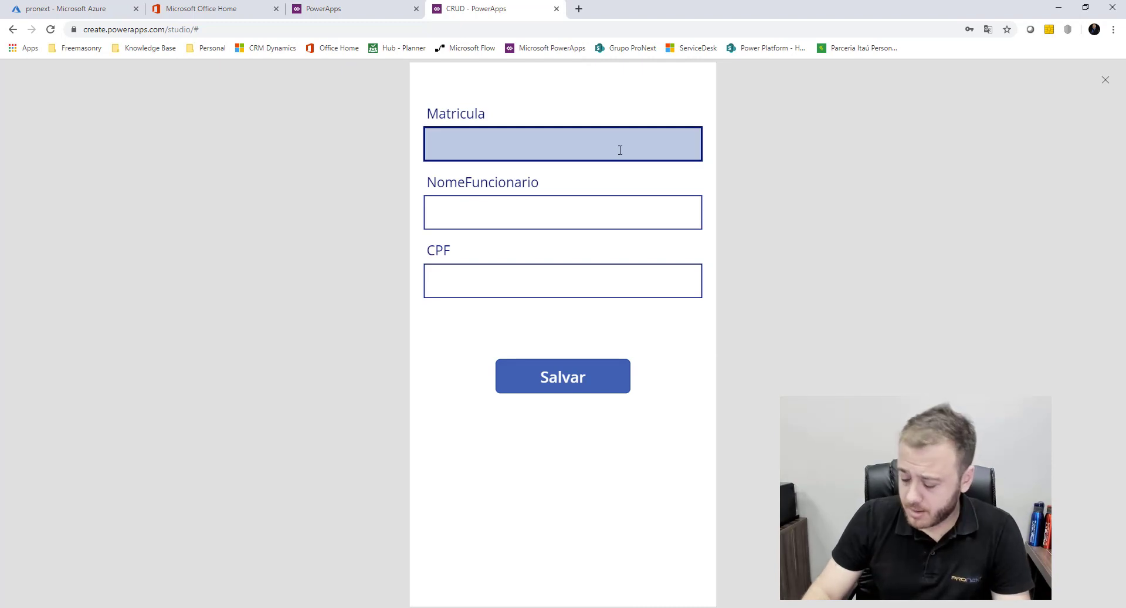
{"action": "type", "text": "123456789"}
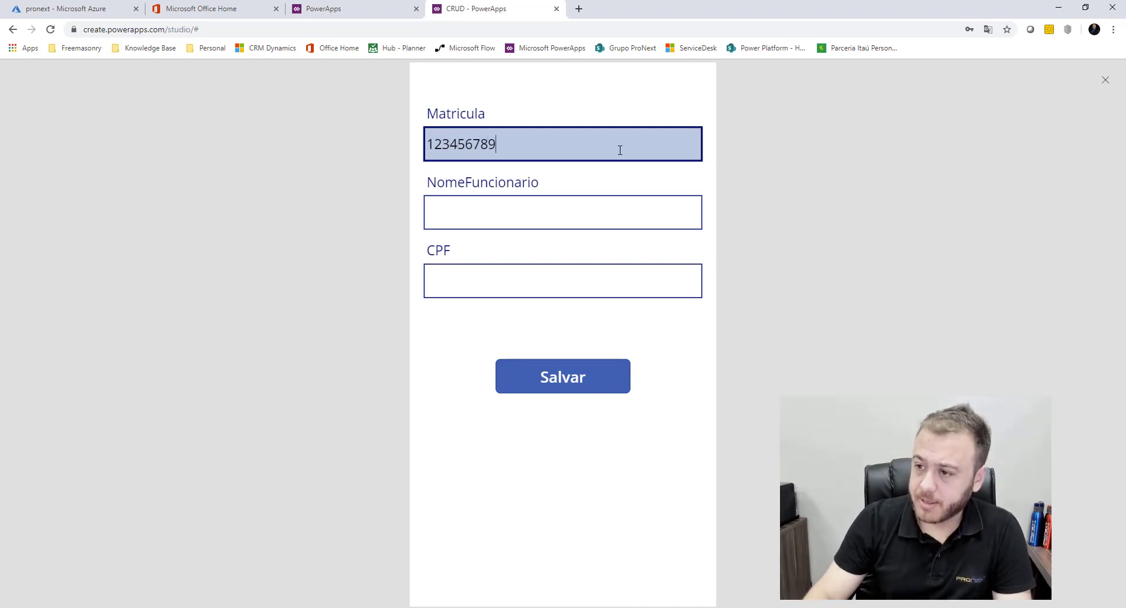
{"action": "left_click", "coordinate": [566, 208]}
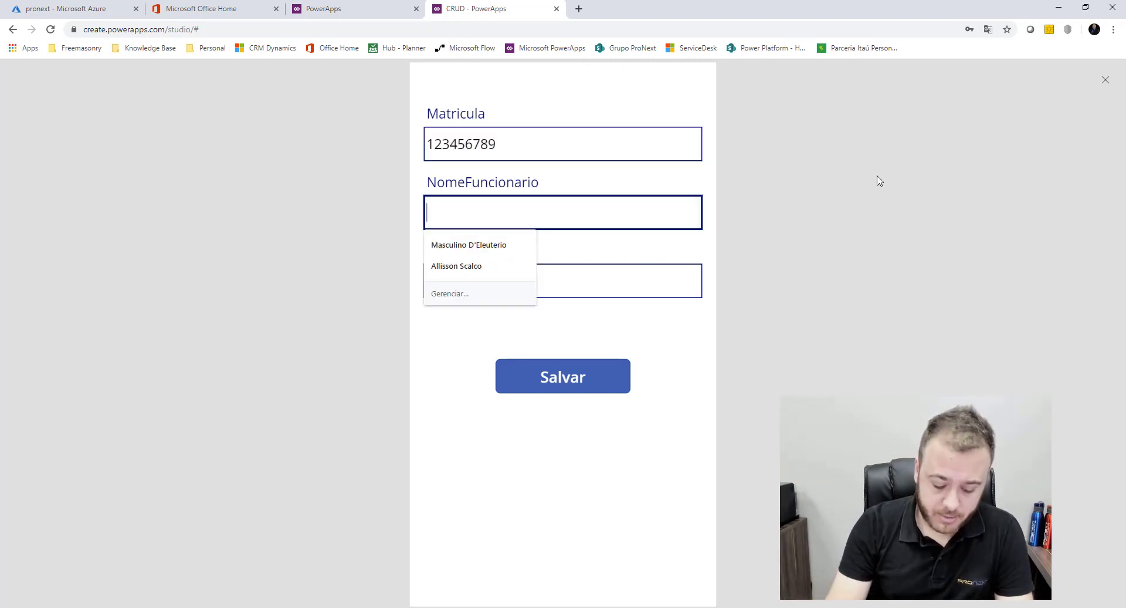
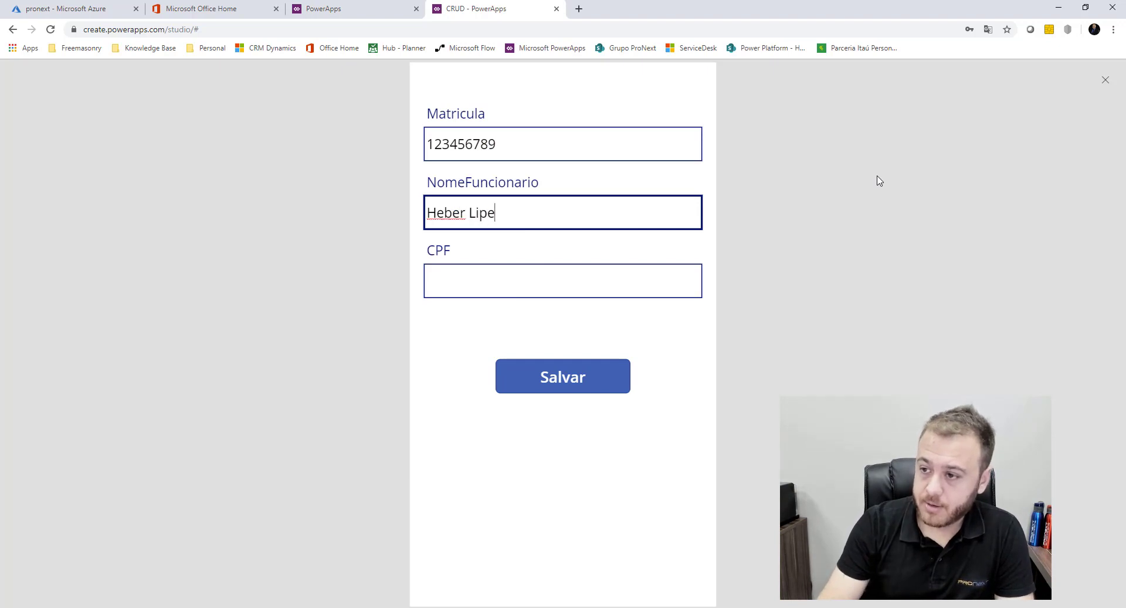
{"action": "left_click", "coordinate": [600, 287]}
{"action": "type", "text": "1111111111"}
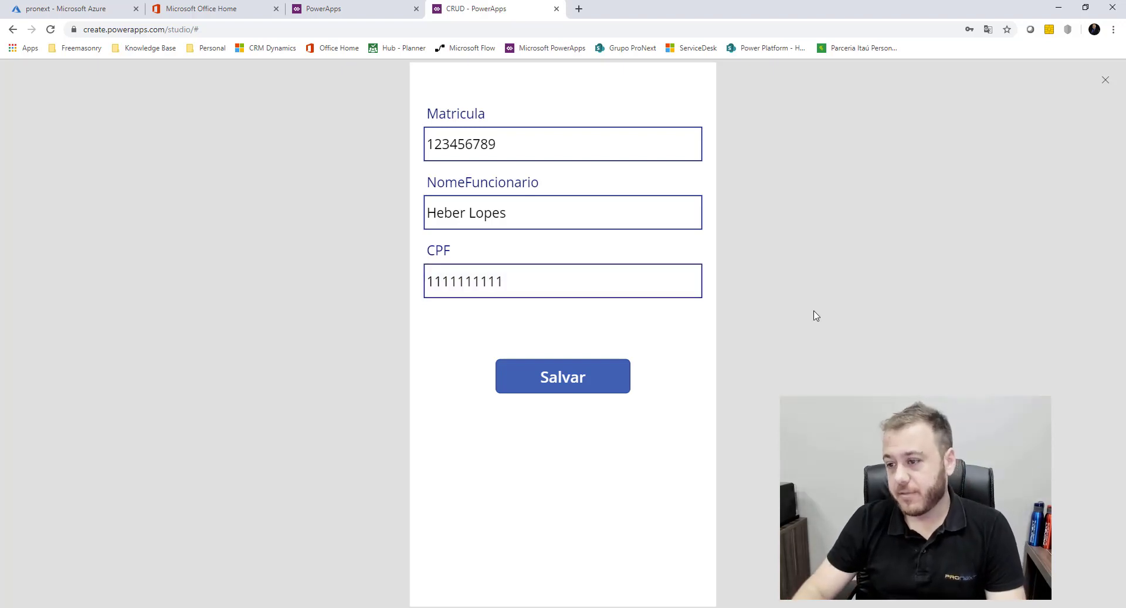
Save the record with Salvar, dismiss the success notice, and exit the preview
{"action": "left_click", "coordinate": [594, 387]}
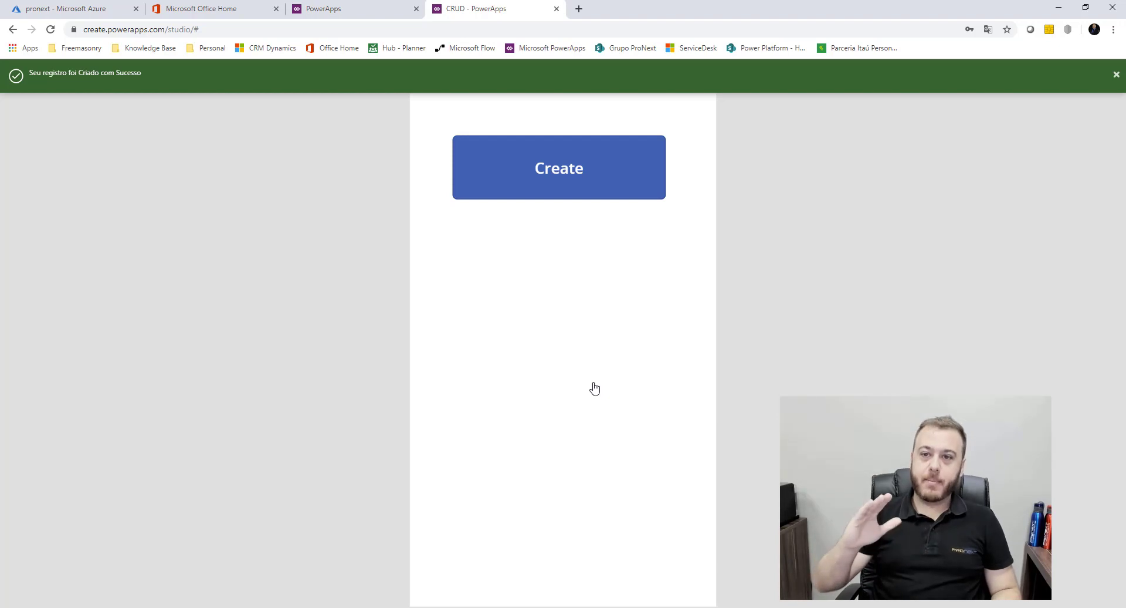
{"action": "left_click", "coordinate": [1117, 80]}
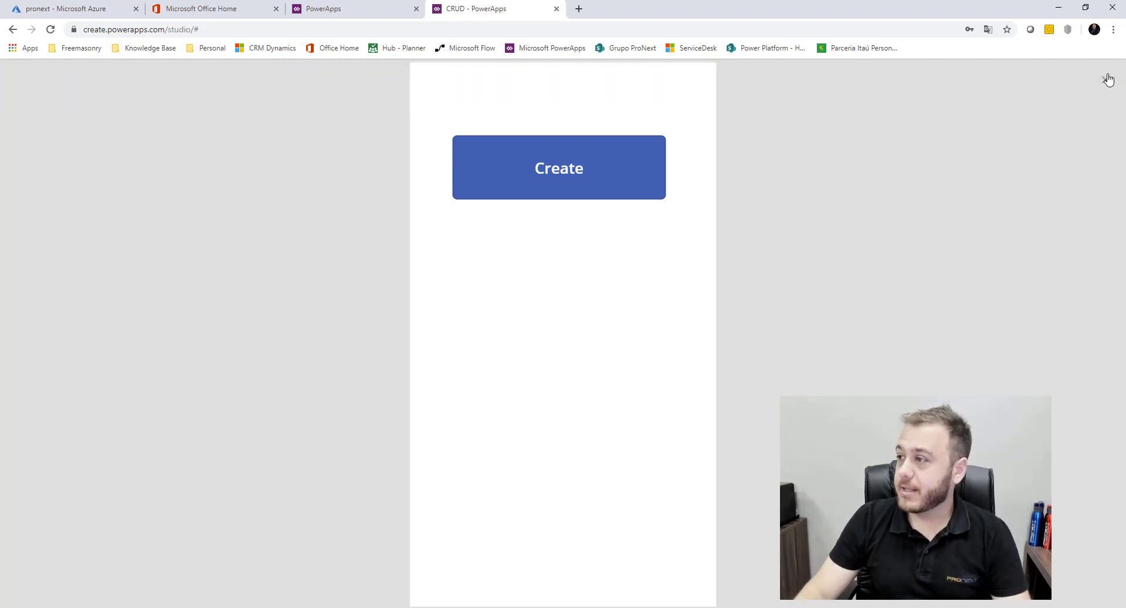
{"action": "left_click", "coordinate": [1108, 81]}
Add a new button labelled 'Read' below the Create button on the home screen
{"action": "left_click", "coordinate": [580, 264]}
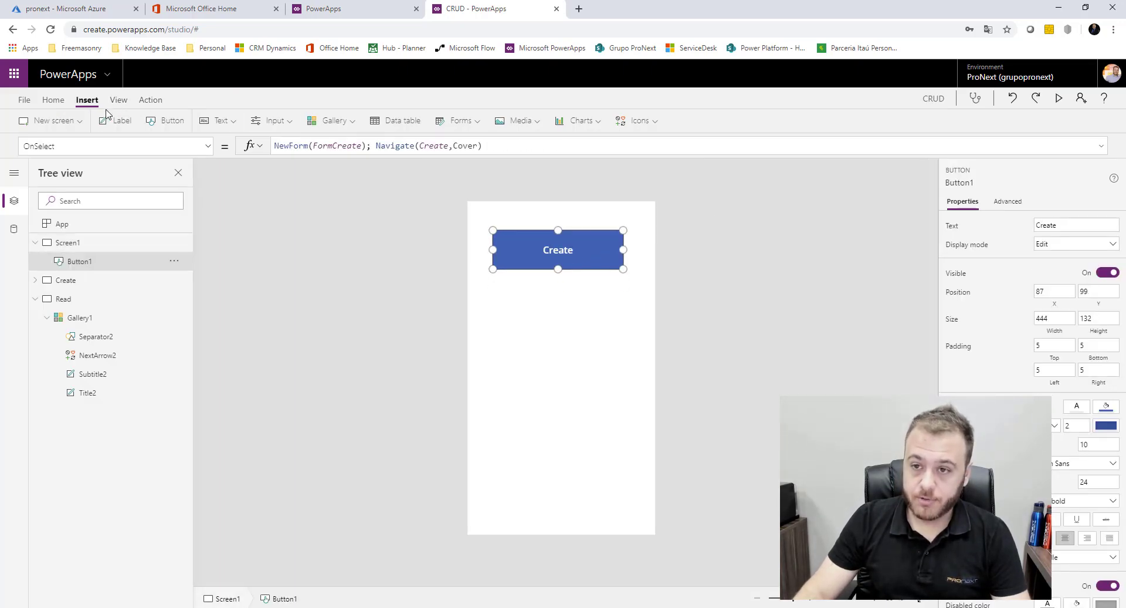
{"action": "left_click", "coordinate": [168, 120]}
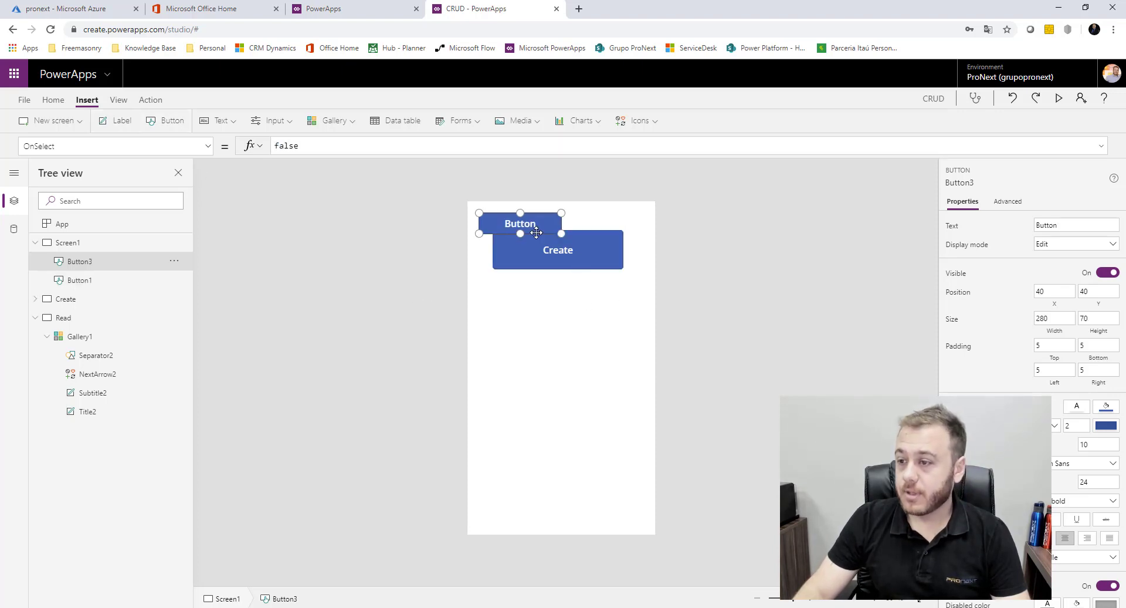
{"action": "left_click_drag", "start_coordinate": [536, 224], "coordinate": [623, 325]}
{"action": "type", "text": "Read"}
{"action": "left_click", "coordinate": [664, 317]}
Set the Read button's OnSelect to Navigate(Read, ScreenTransition.Cover)
{"action": "left_click", "coordinate": [549, 309]}
{"action": "double_click", "coordinate": [346, 151]}
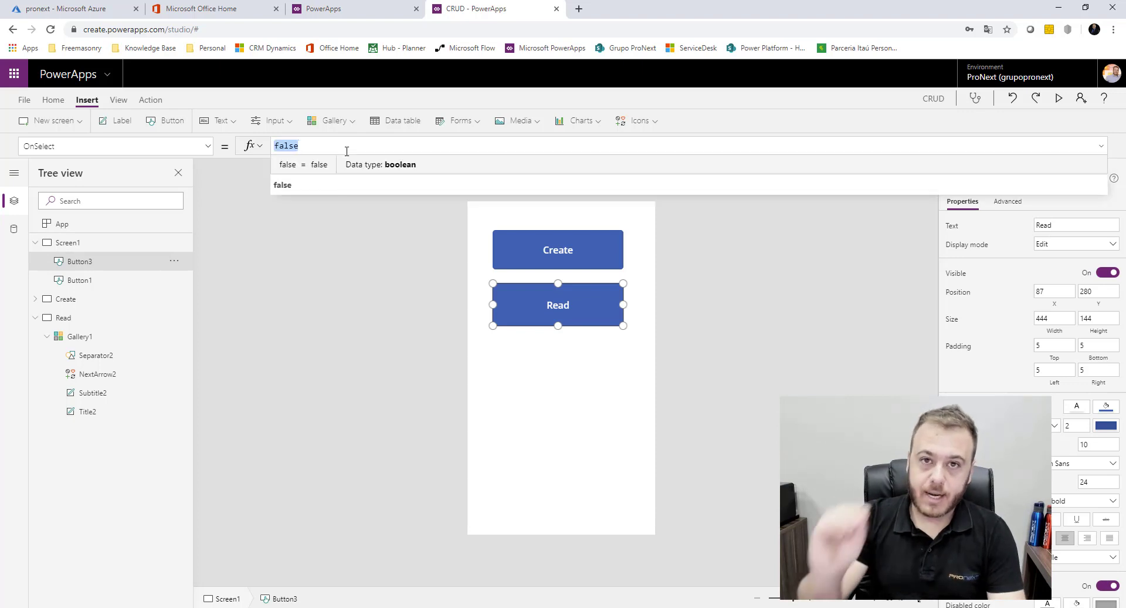
{"action": "type", "text": "Navi"}
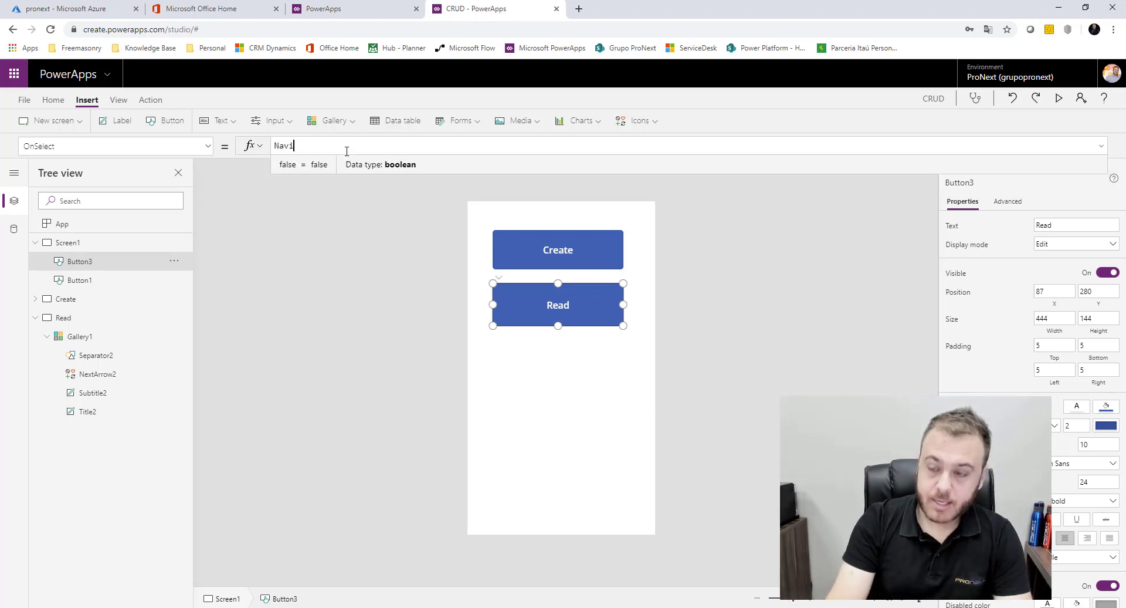
{"action": "type", "text": "gate("}
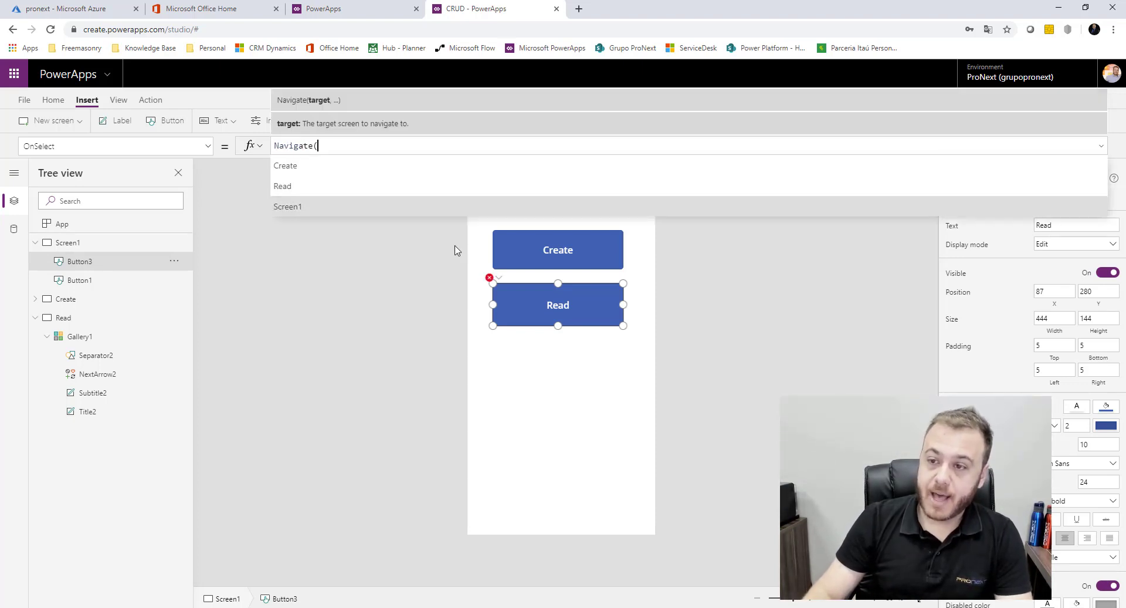
{"action": "left_click", "coordinate": [317, 189]}
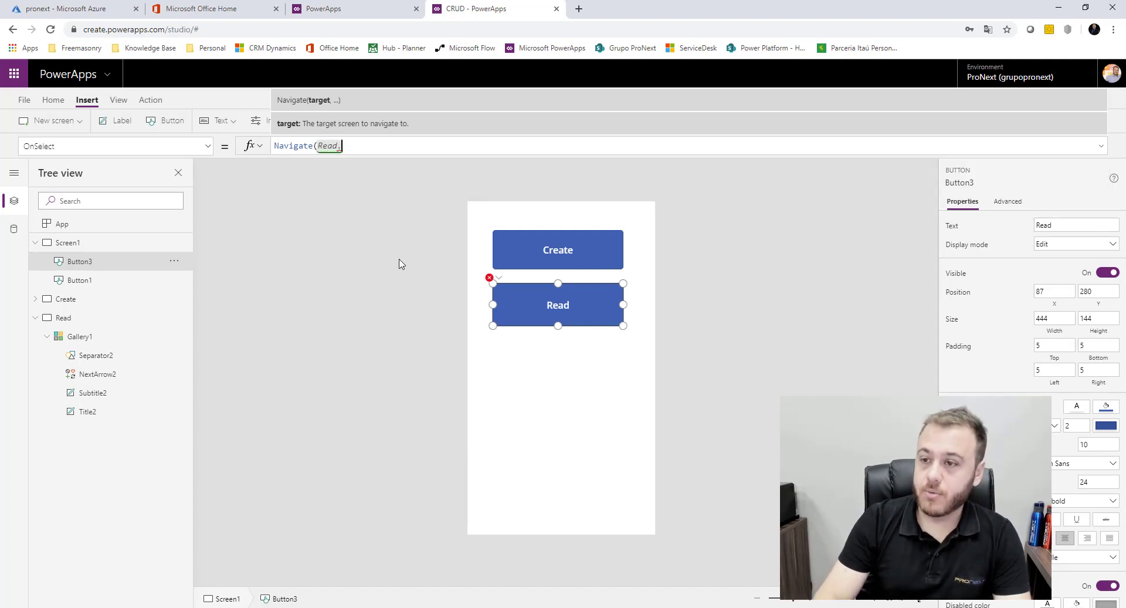
{"action": "type", "text": ","}
{"action": "left_click", "coordinate": [364, 170]}
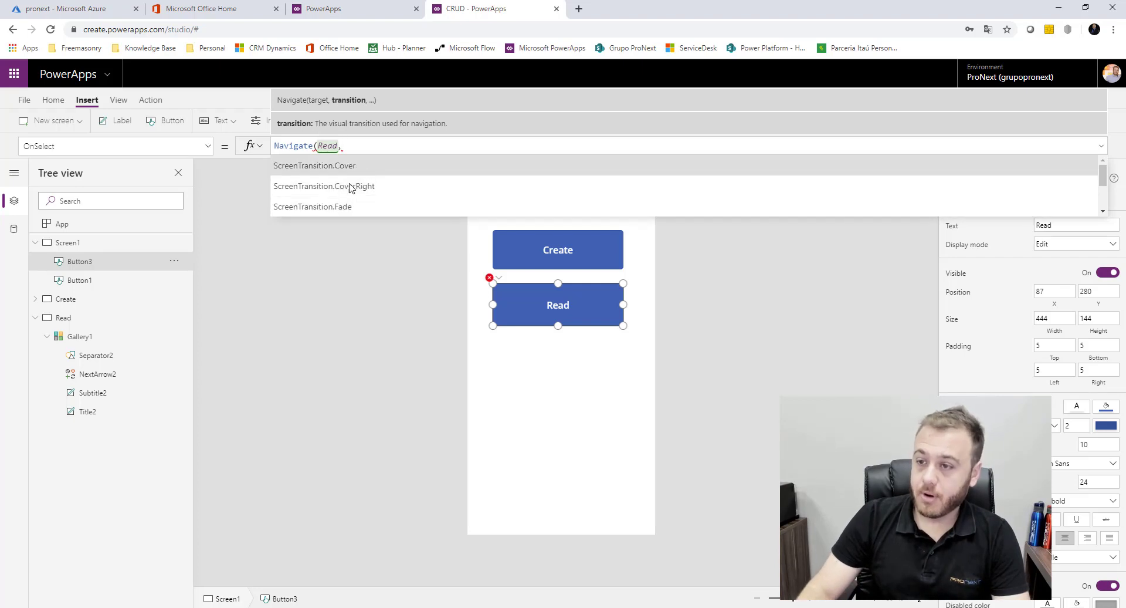
{"action": "left_click", "coordinate": [332, 277]}
{"action": "left_click", "coordinate": [498, 384]}
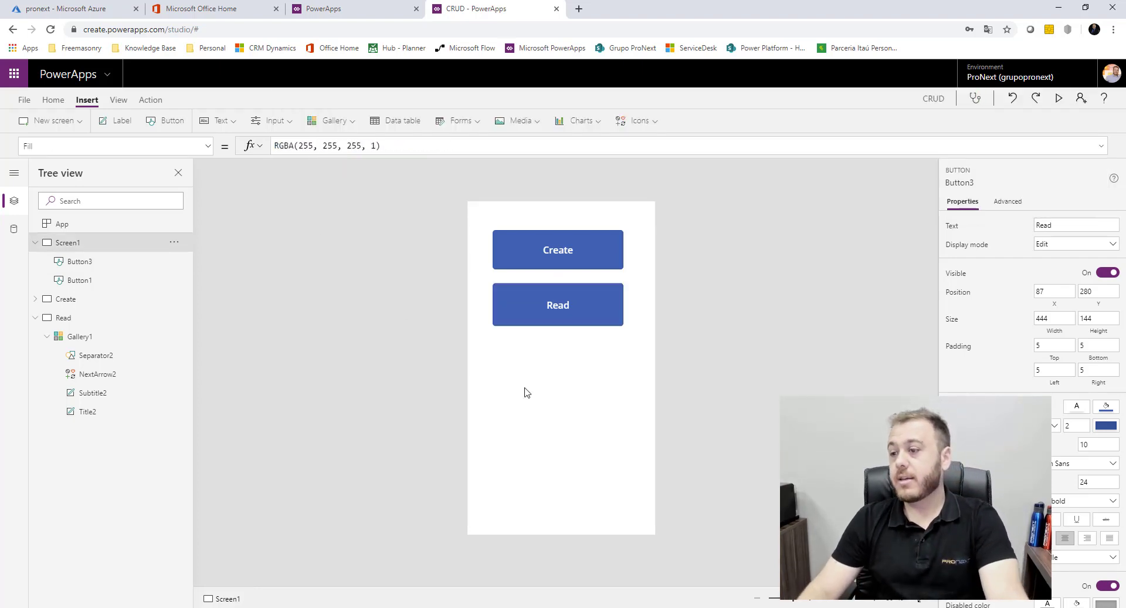
Preview the app, tap Read to confirm the two-record gallery appears, then exit preview
{"action": "left_click", "coordinate": [1056, 98]}
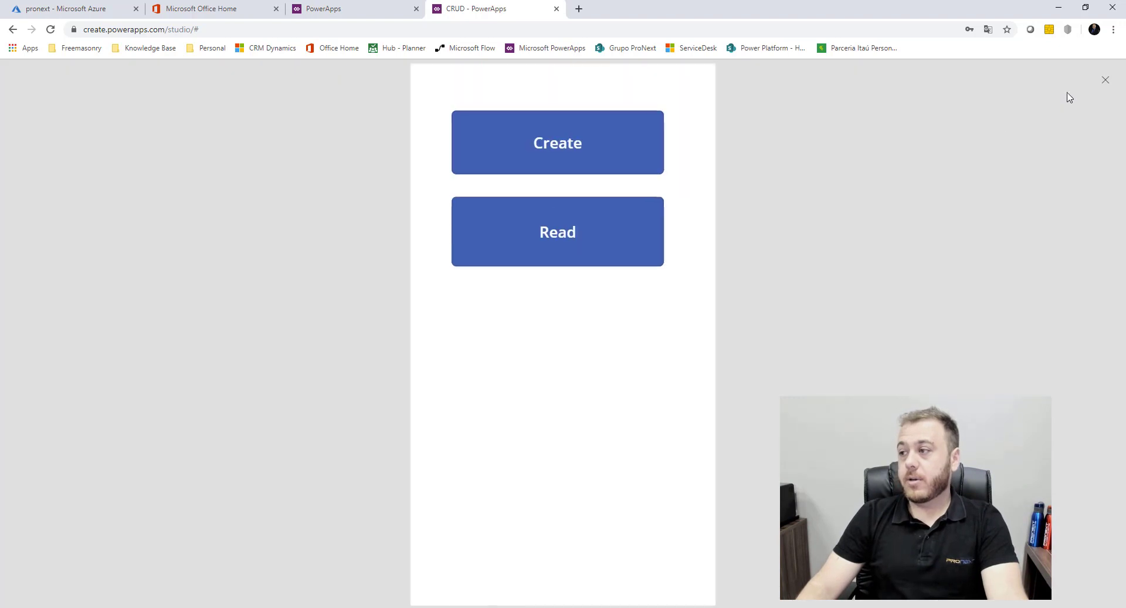
{"action": "left_click", "coordinate": [586, 240]}
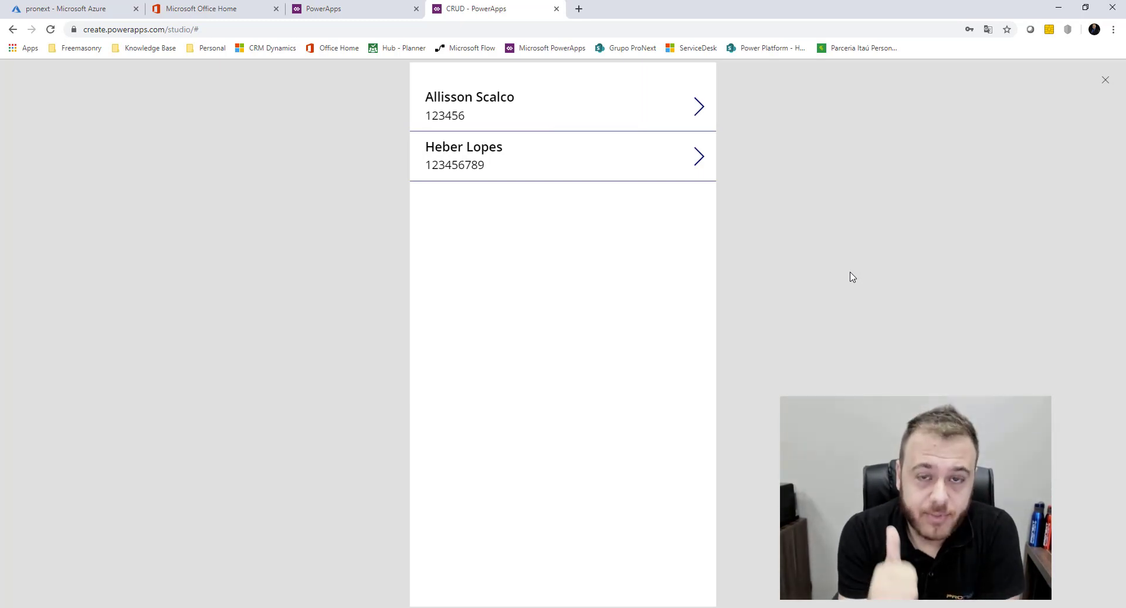
{"action": "left_click", "coordinate": [1104, 83]}
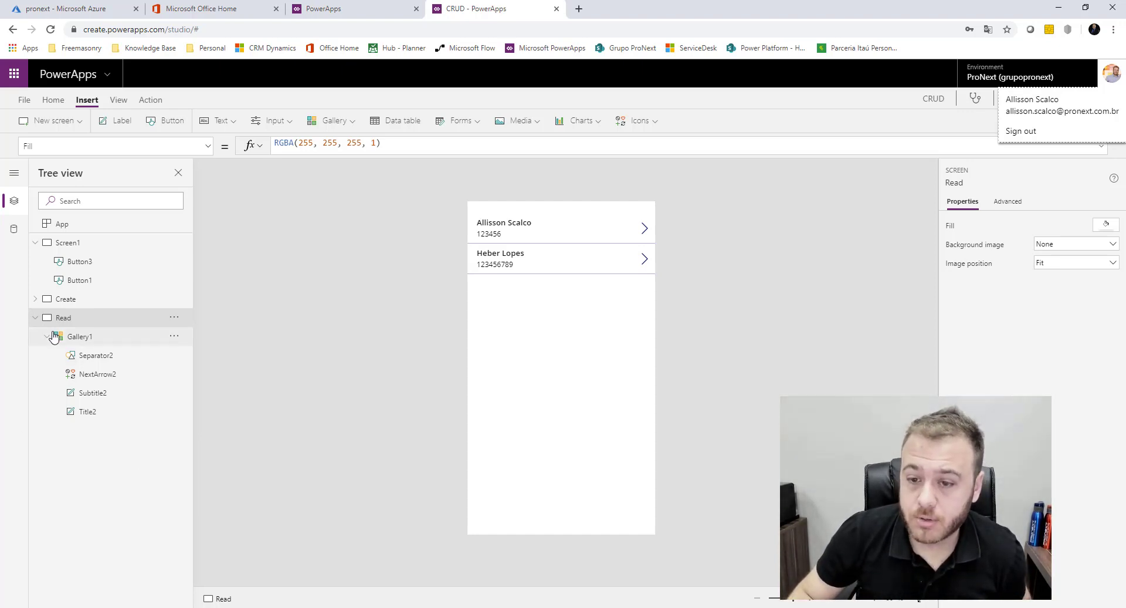
Check that the gallery's next-arrow OnSelect is Select(Parent), then bring up the new-screen options
{"action": "left_click", "coordinate": [35, 317]}
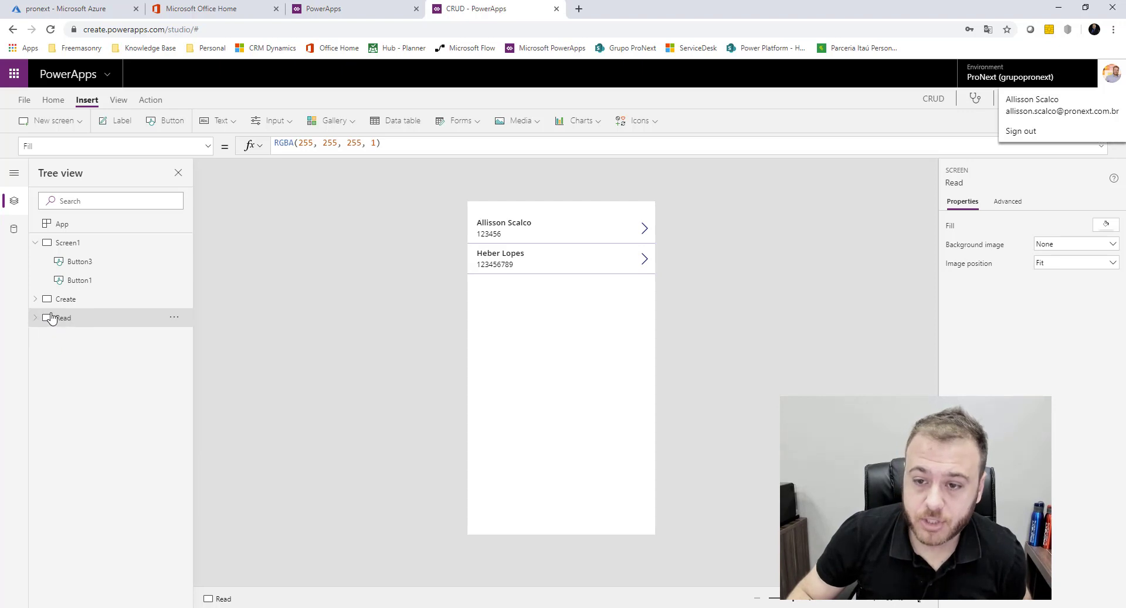
{"action": "left_click", "coordinate": [35, 243]}
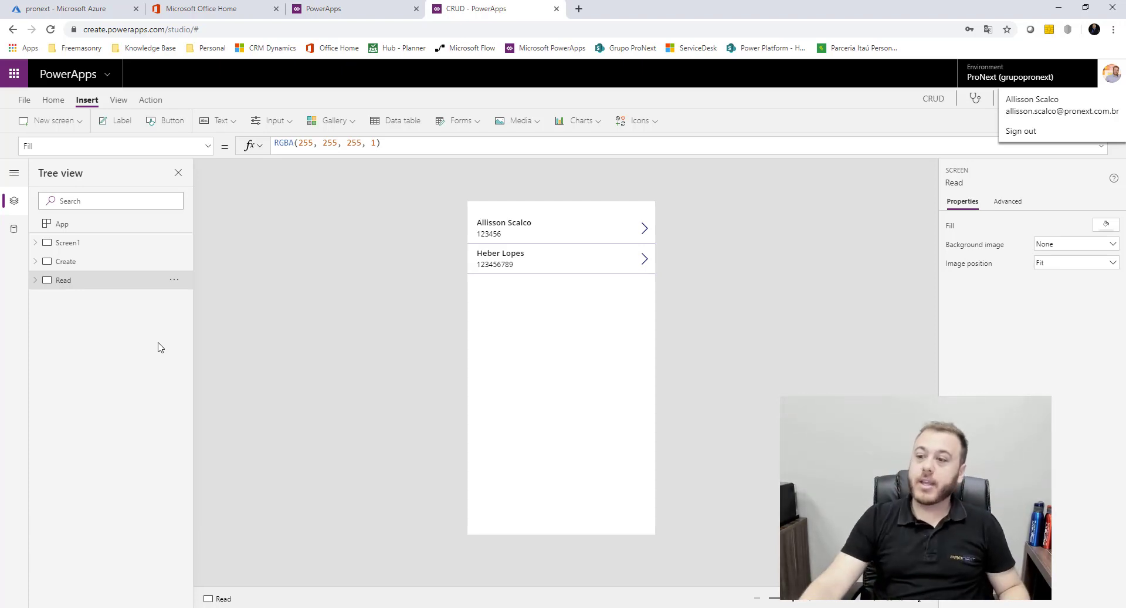
{"action": "left_click", "coordinate": [644, 229]}
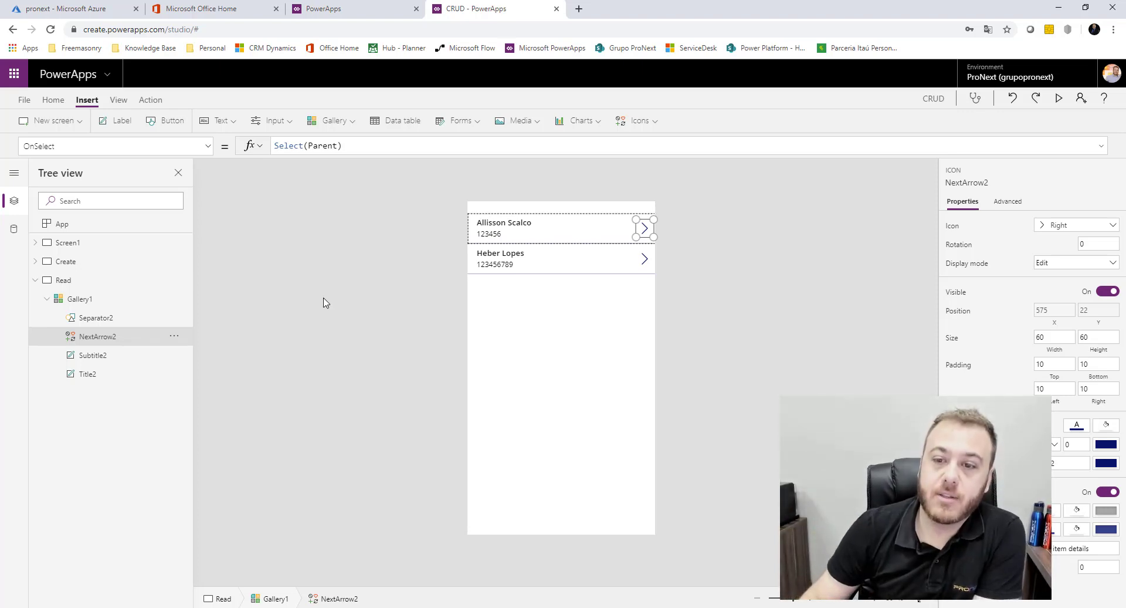
{"action": "left_click", "coordinate": [35, 279]}
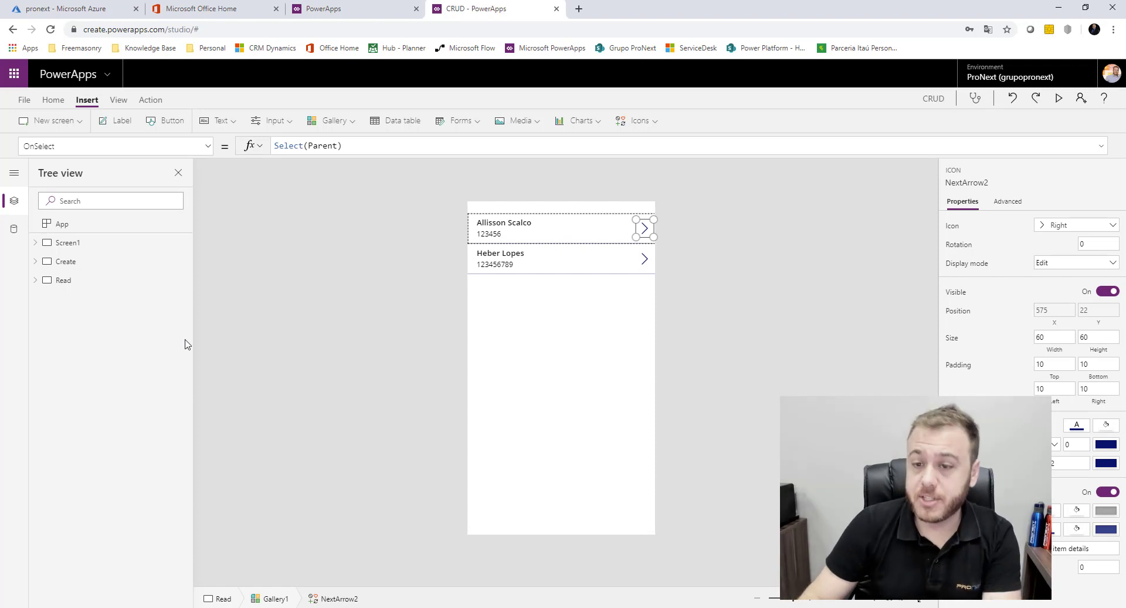
{"action": "left_click", "coordinate": [64, 124]}
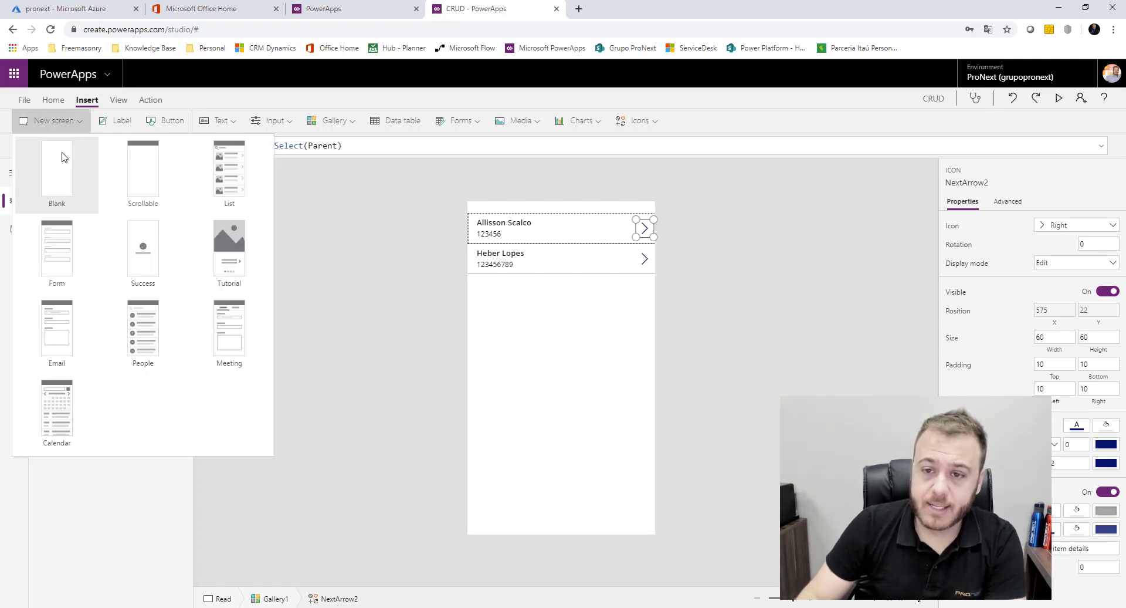
Add a blank screen and rename it 'Update'
{"action": "left_click", "coordinate": [63, 164]}
{"action": "left_click", "coordinate": [150, 302]}
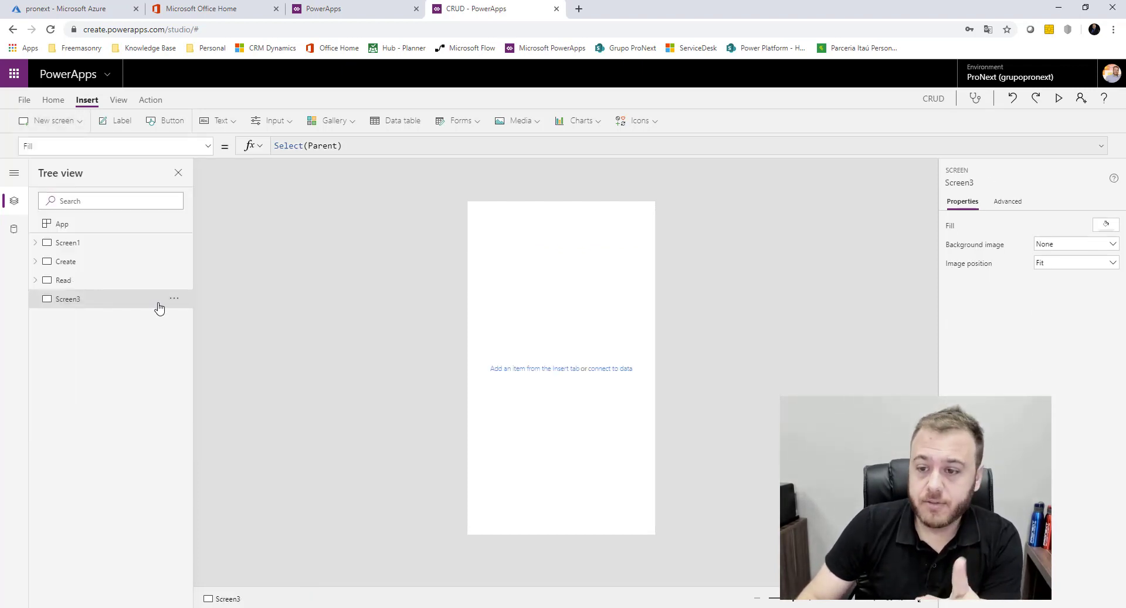
{"action": "left_click", "coordinate": [174, 298]}
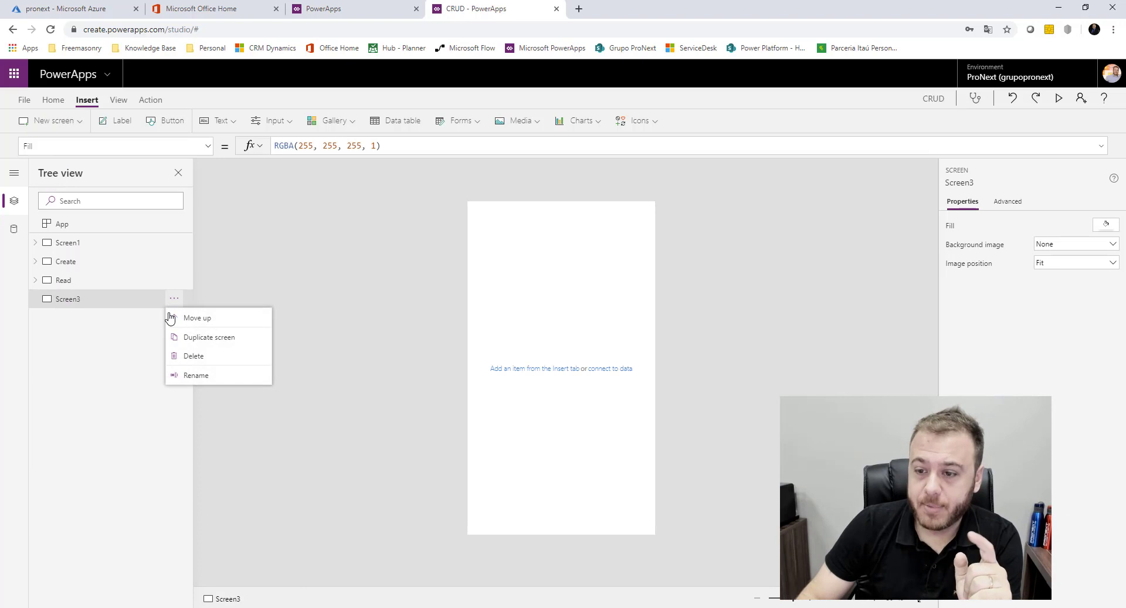
{"action": "left_click", "coordinate": [202, 375]}
{"action": "type", "text": "Up"}
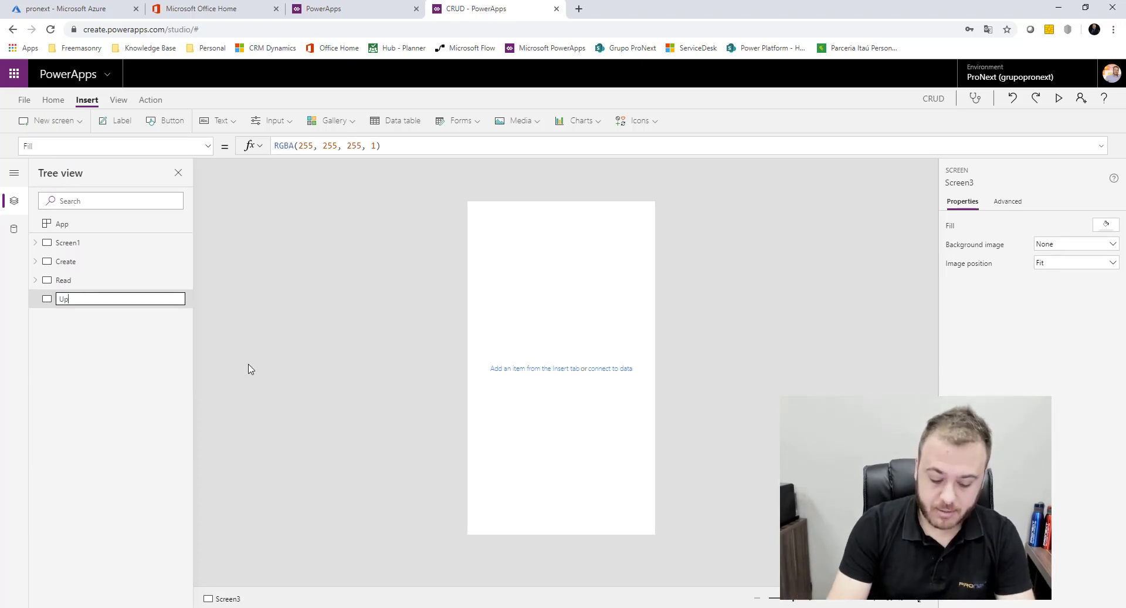
{"action": "type", "text": "date"}
{"action": "key", "text": "Return"}
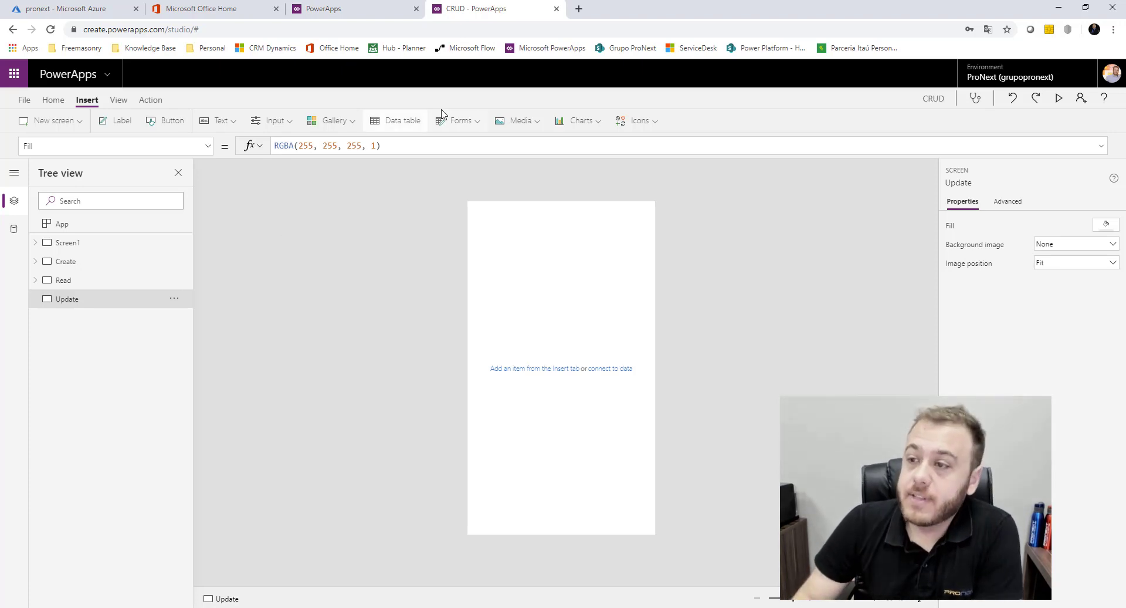
Insert an edit form on the Update screen bound to [dbo].[CadFuncionarios]
{"action": "left_click", "coordinate": [476, 125]}
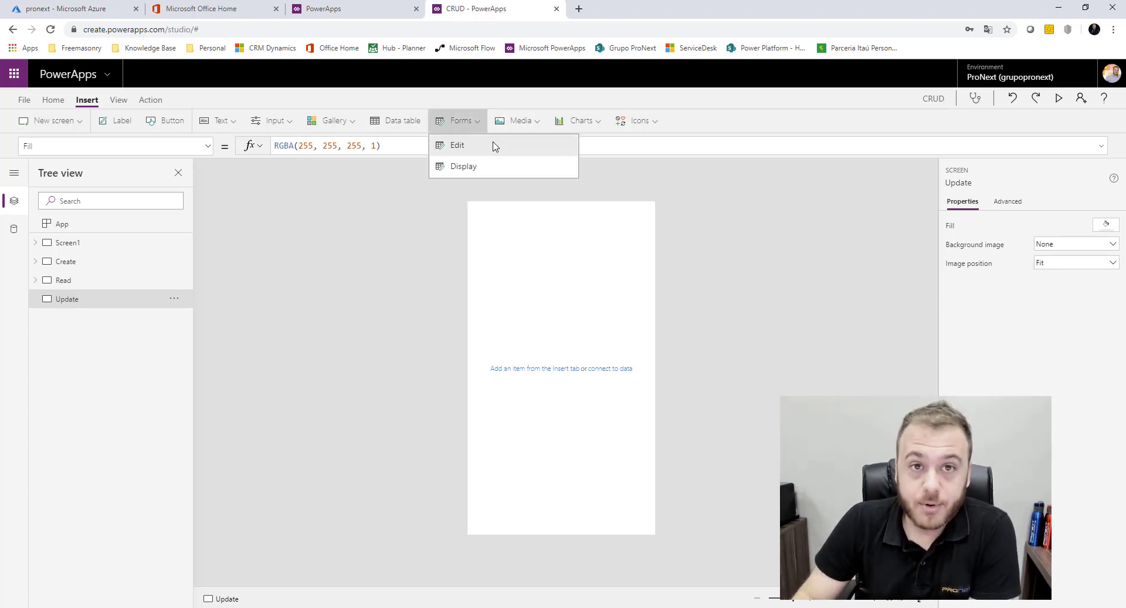
{"action": "left_click", "coordinate": [493, 144]}
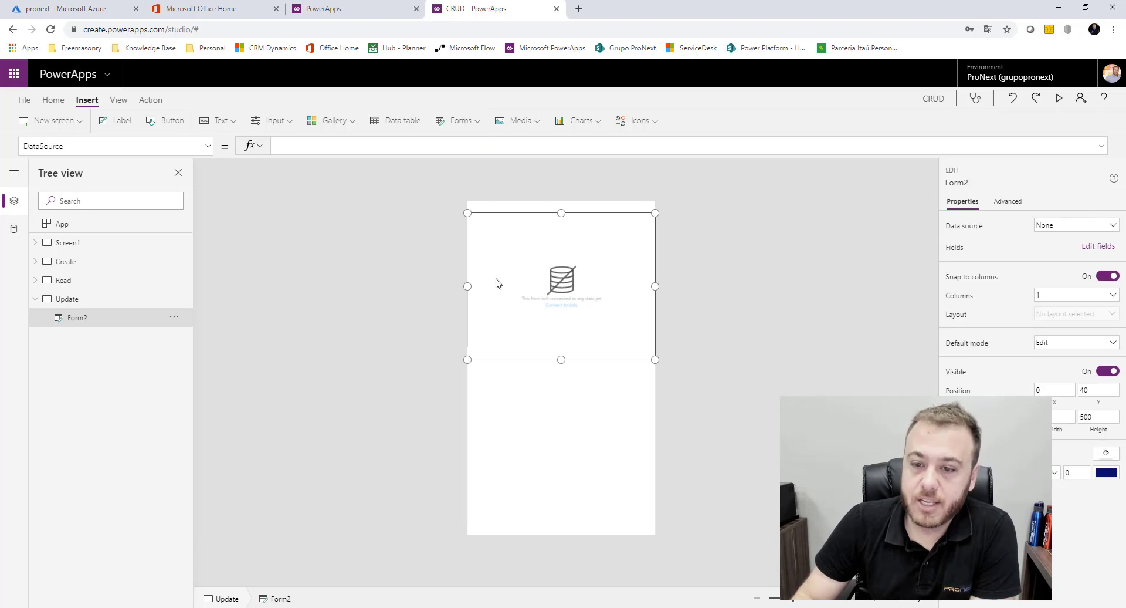
{"action": "left_click", "coordinate": [1066, 226]}
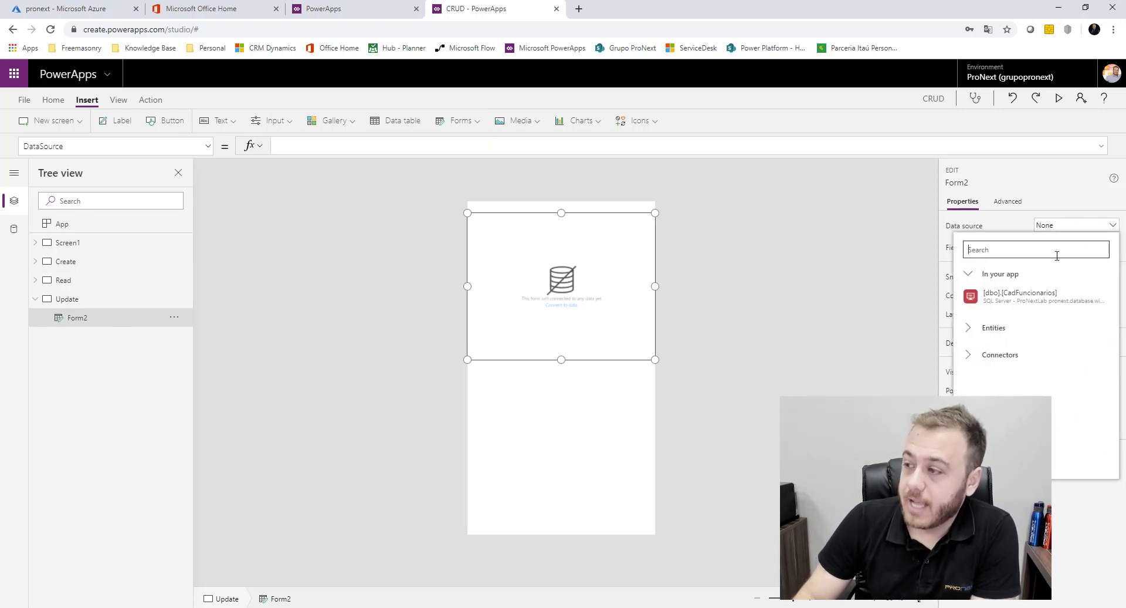
{"action": "left_click", "coordinate": [1039, 297]}
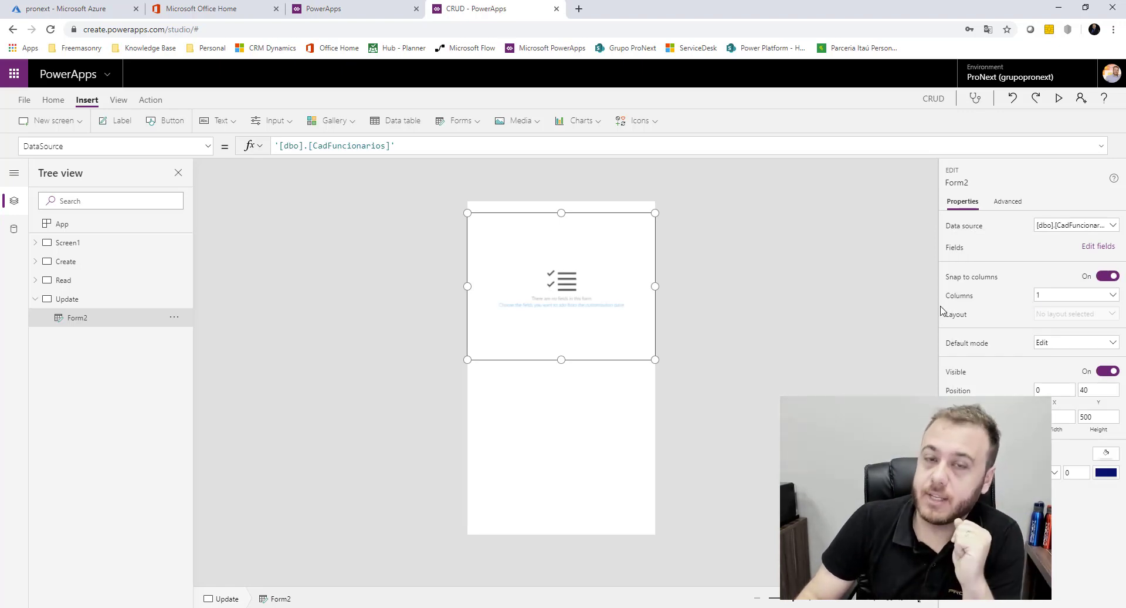
In the form's field picker, tick Matricula and NomeFuncionario
{"action": "left_click", "coordinate": [1100, 250]}
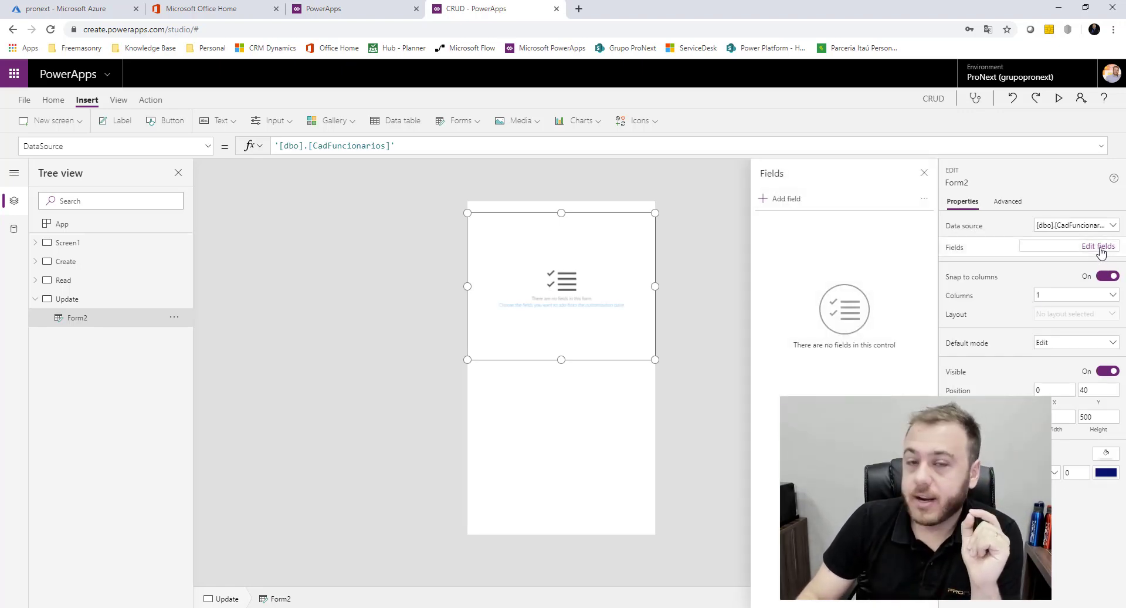
{"action": "left_click", "coordinate": [784, 200]}
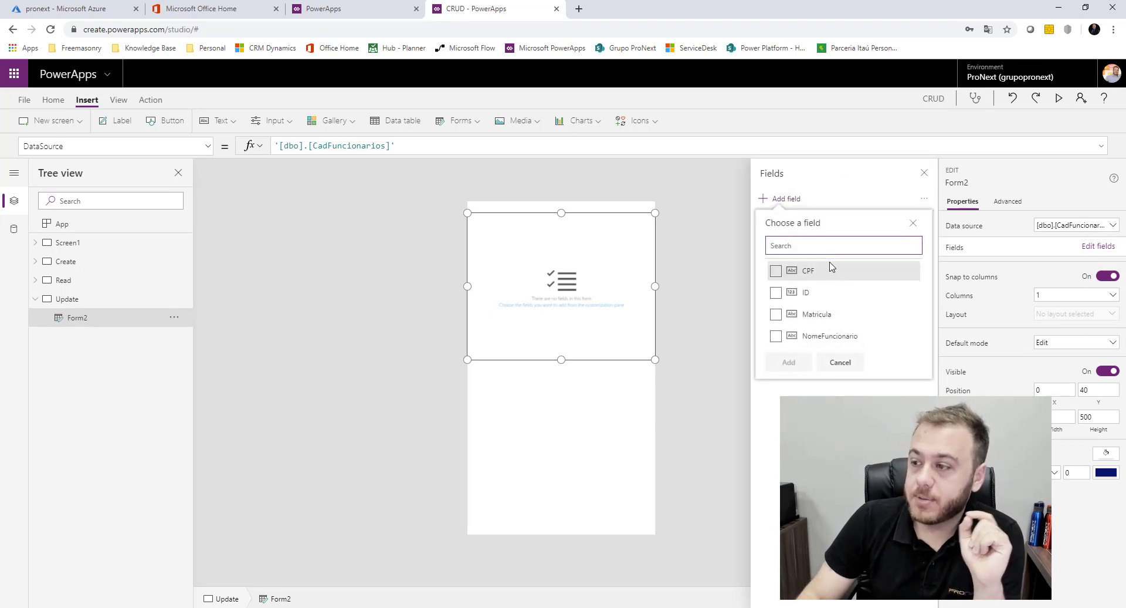
{"action": "left_click", "coordinate": [775, 315]}
{"action": "left_click", "coordinate": [774, 315]}
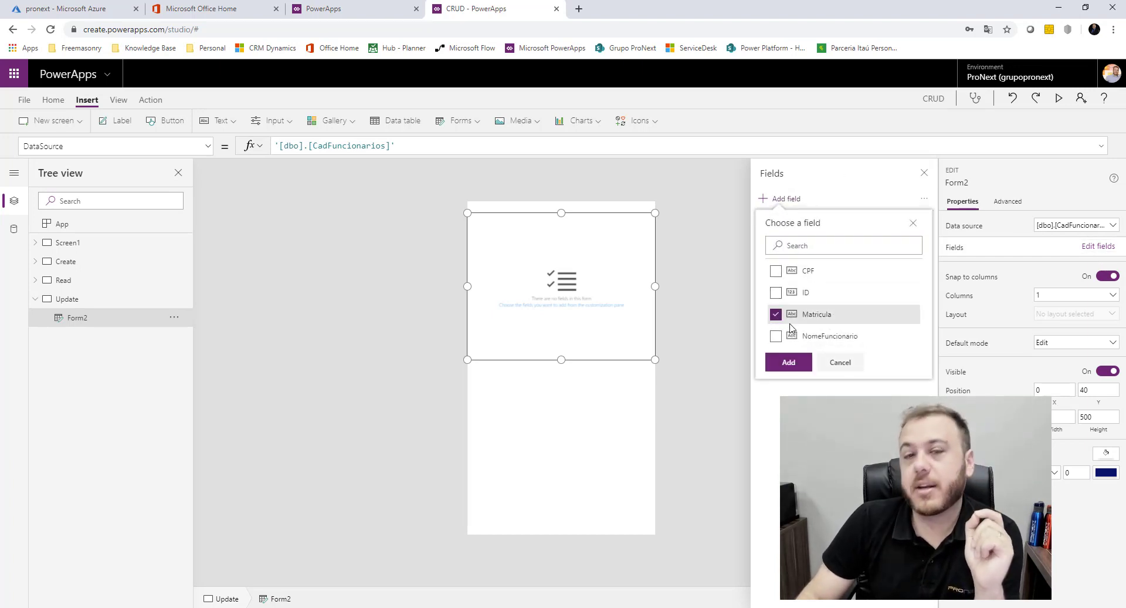
{"action": "left_click", "coordinate": [777, 336]}
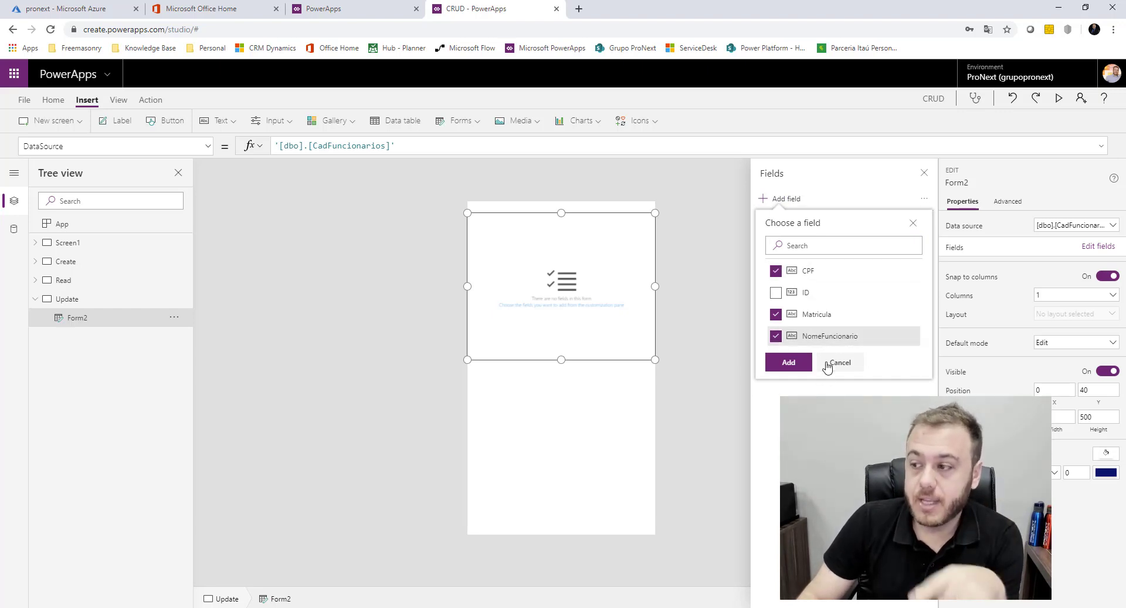
Add the chosen Matricula, NomeFuncionario and CPF fields to Form2
{"action": "left_click", "coordinate": [789, 364]}
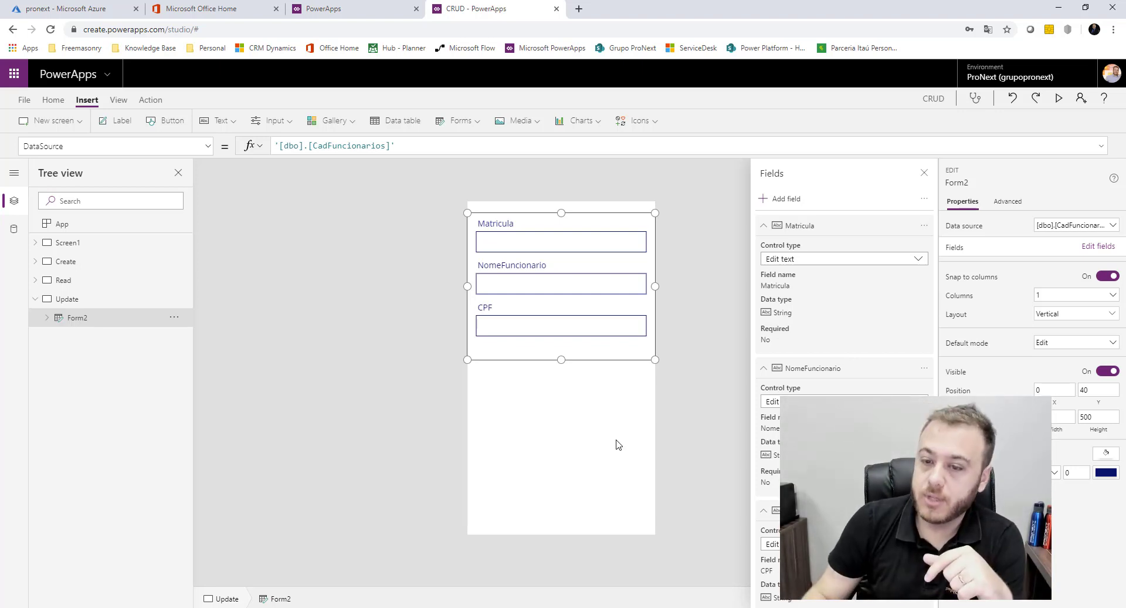
Rename Form2 on the Update screen to 'FormUpdate'
{"action": "double_click", "coordinate": [114, 322]}
{"action": "left_click", "coordinate": [121, 317]}
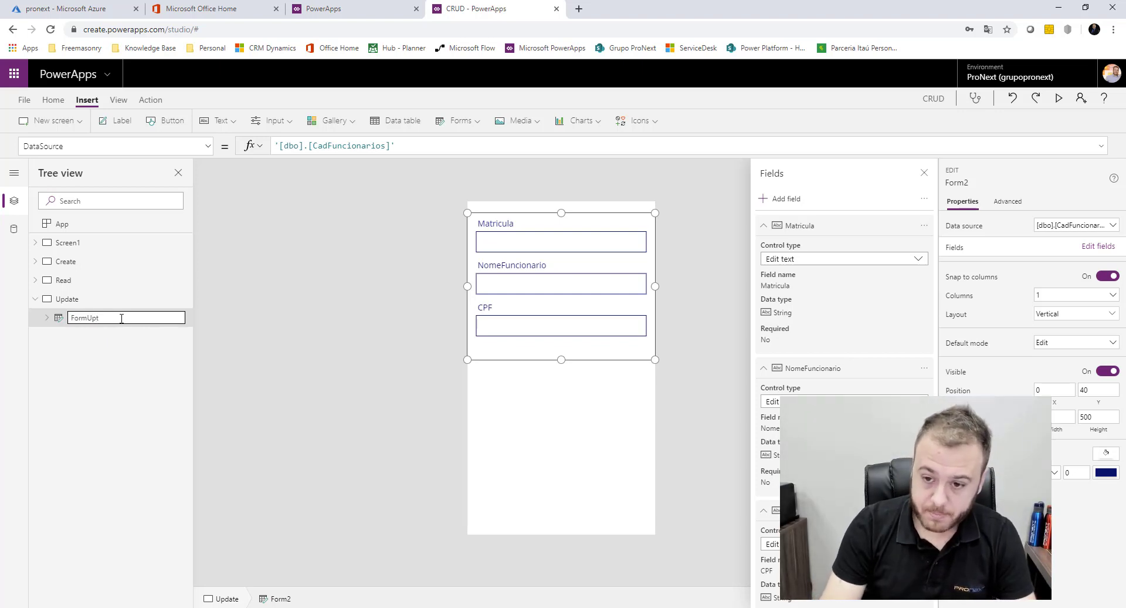
{"action": "key", "text": "Return"}
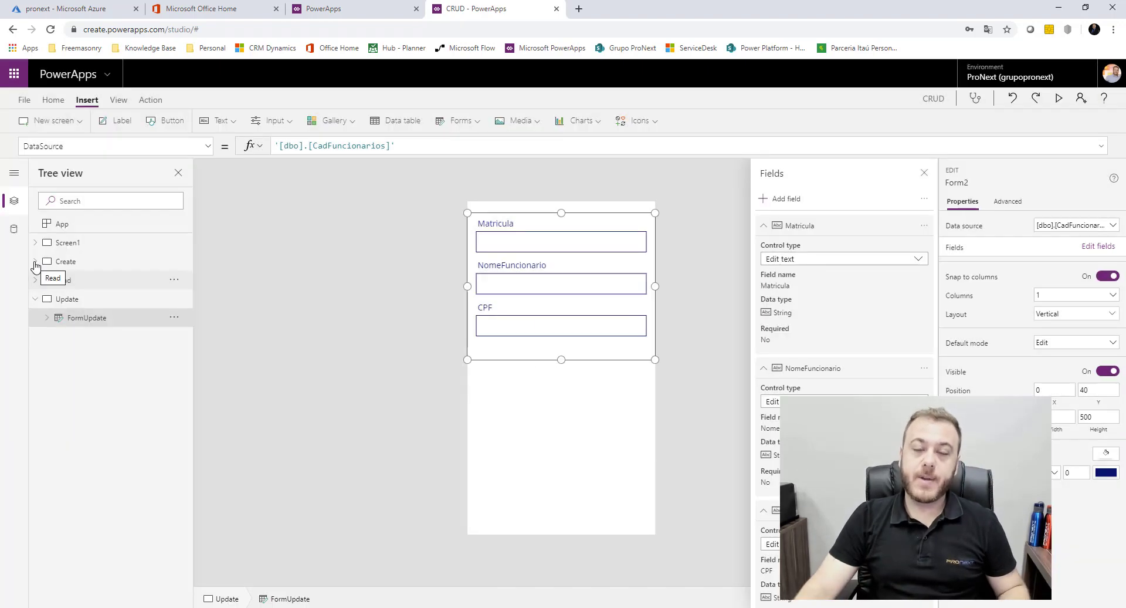
Compare with the Create screen's form, then switch to the Read screen's gallery
{"action": "left_click", "coordinate": [35, 263]}
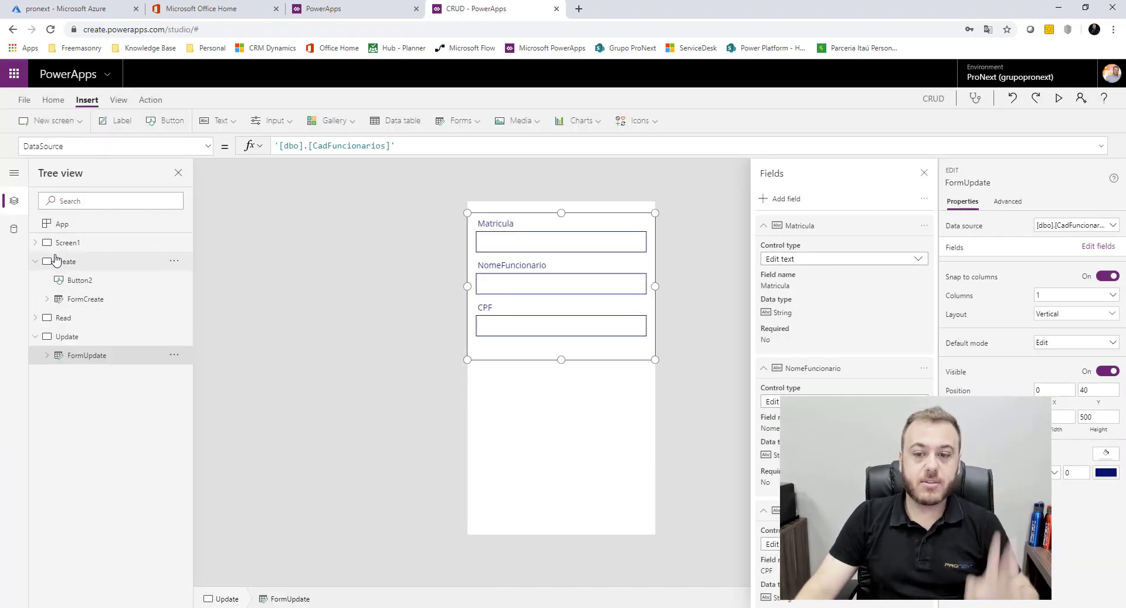
{"action": "left_click", "coordinate": [52, 267]}
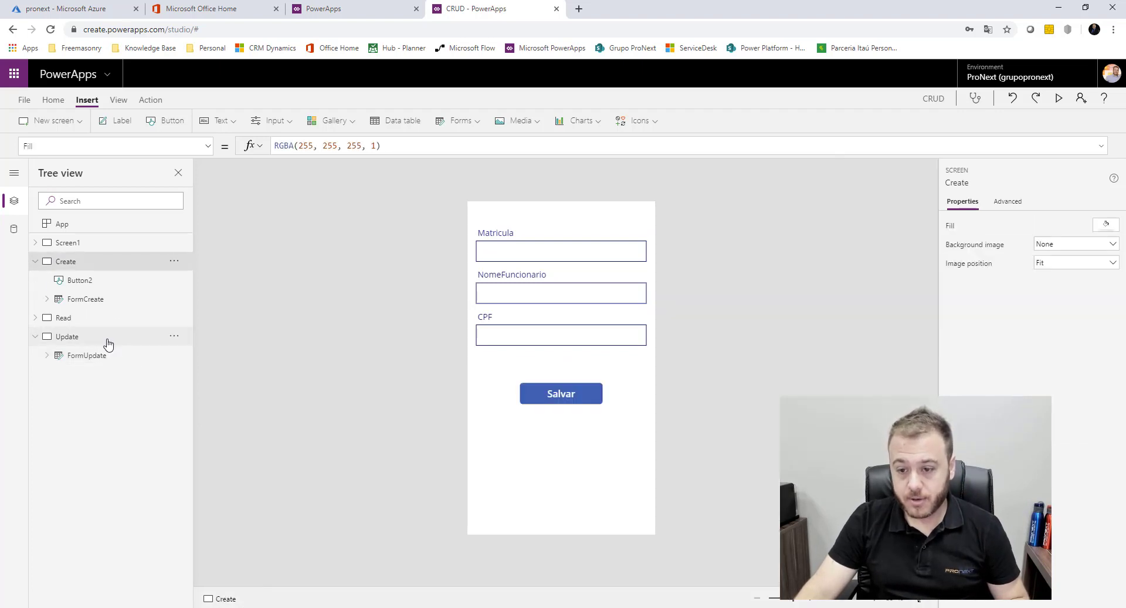
{"action": "left_click", "coordinate": [111, 357]}
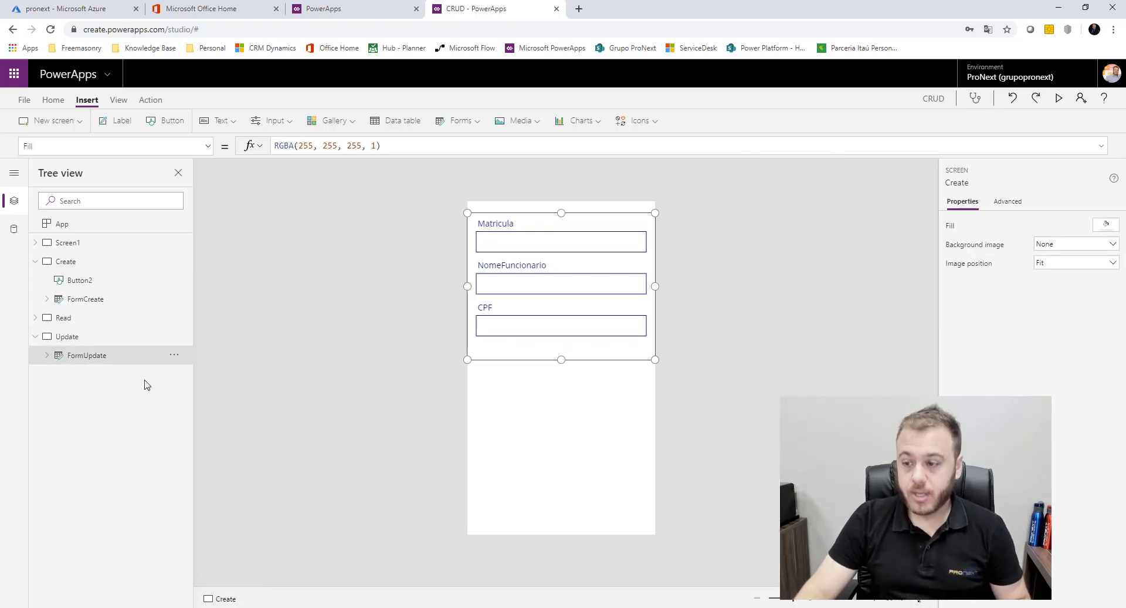
{"action": "left_click", "coordinate": [77, 319]}
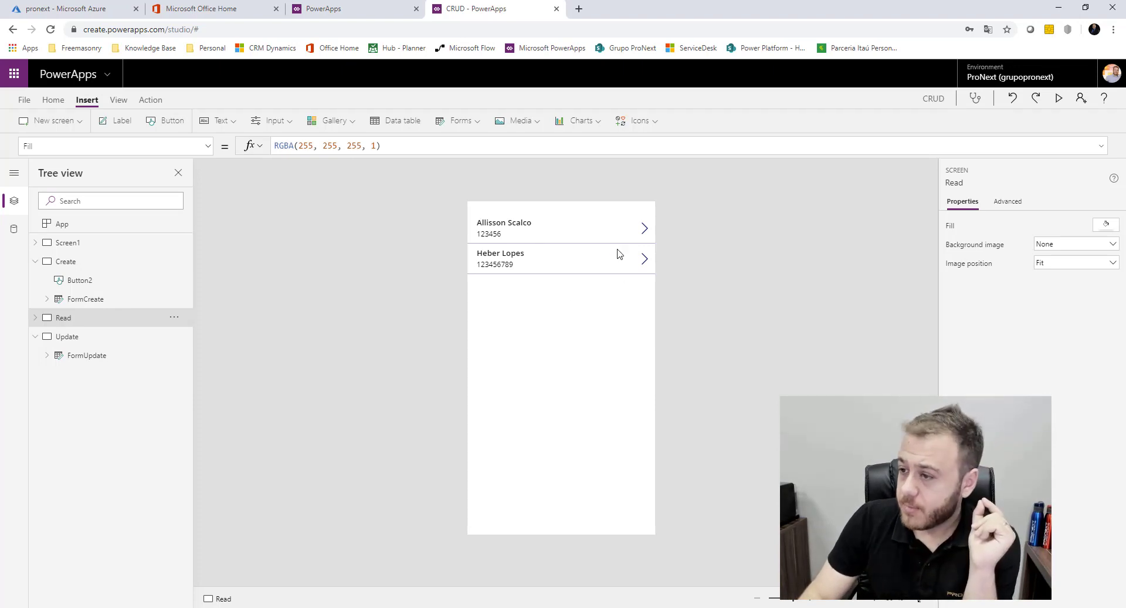
Extend the first row arrow's OnSelect from Select(Parent) with EditForm(FormUpdate)
{"action": "left_click", "coordinate": [585, 347]}
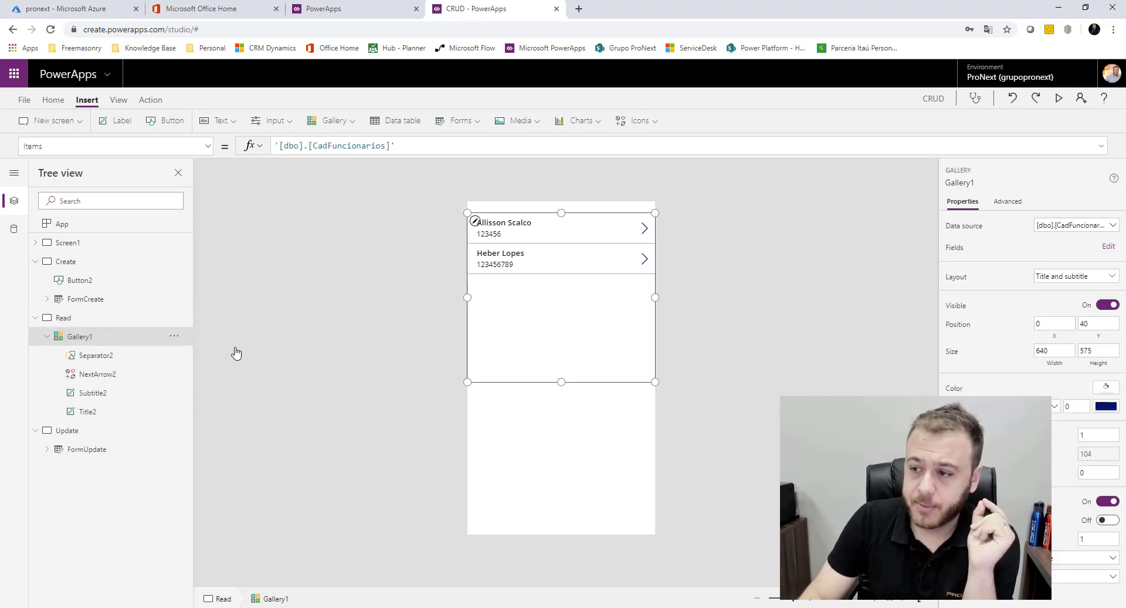
{"action": "left_click", "coordinate": [644, 228]}
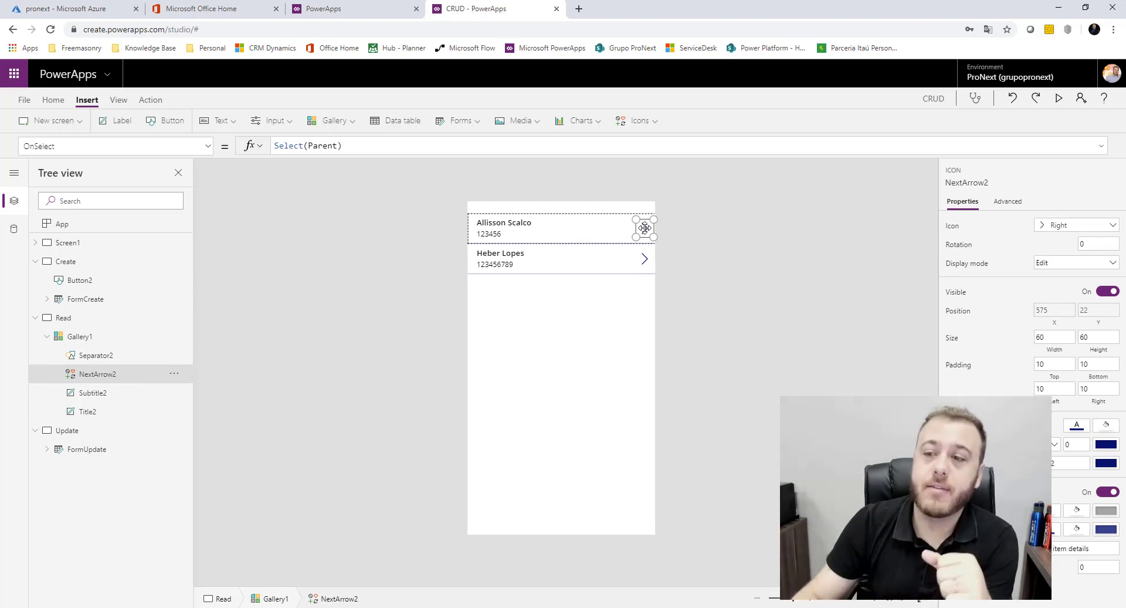
{"action": "left_click", "coordinate": [372, 148]}
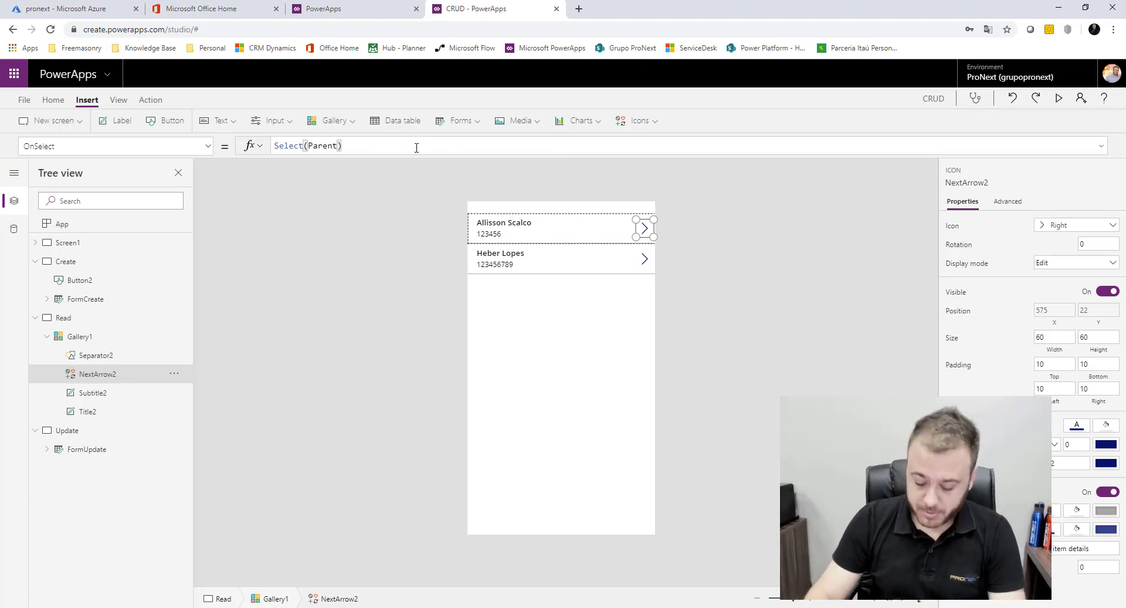
{"action": "type", "text": ";"}
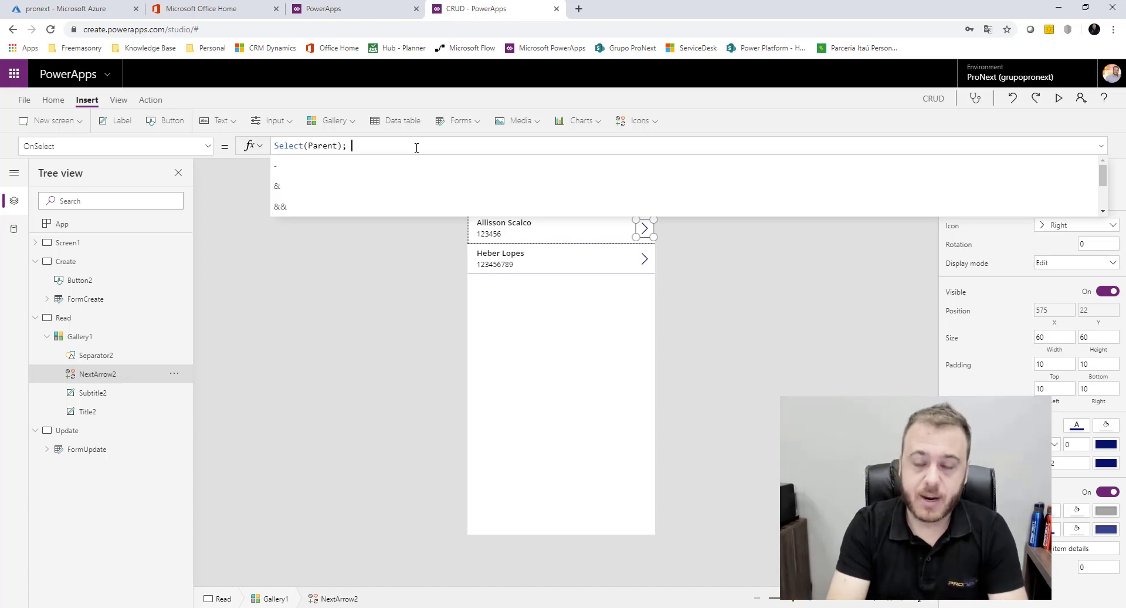
{"action": "type", "text": "Ed"}
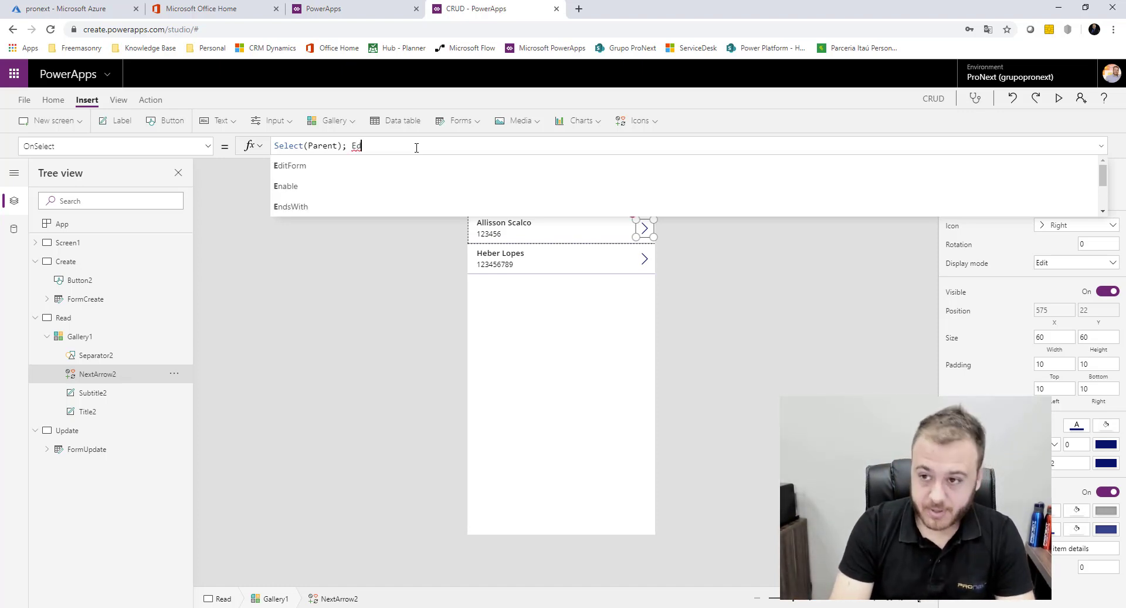
{"action": "type", "text": "i"}
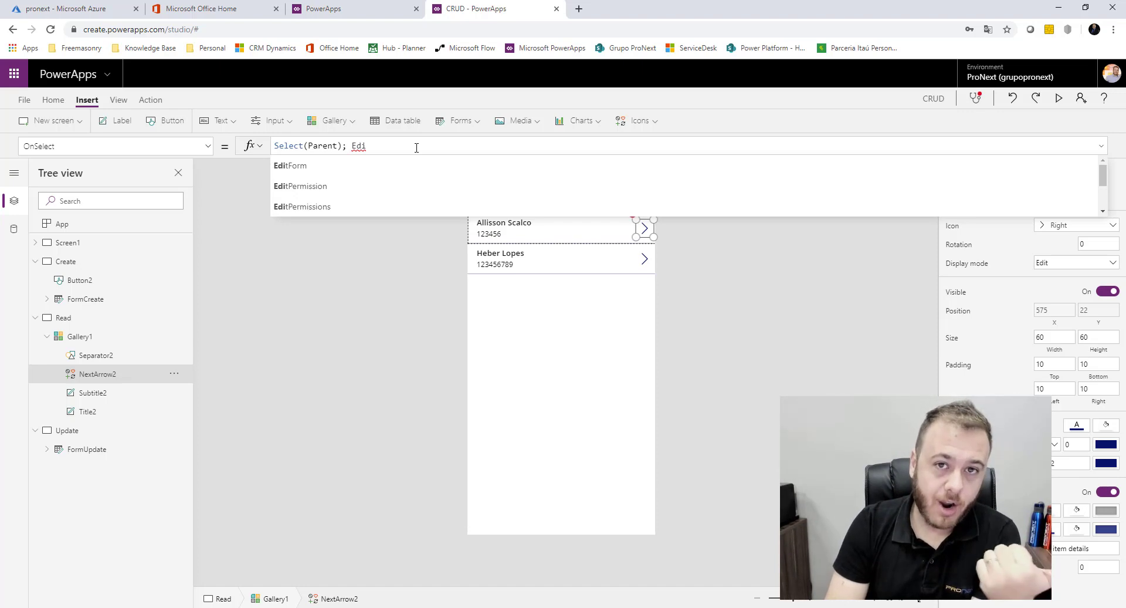
{"action": "left_click", "coordinate": [367, 166]}
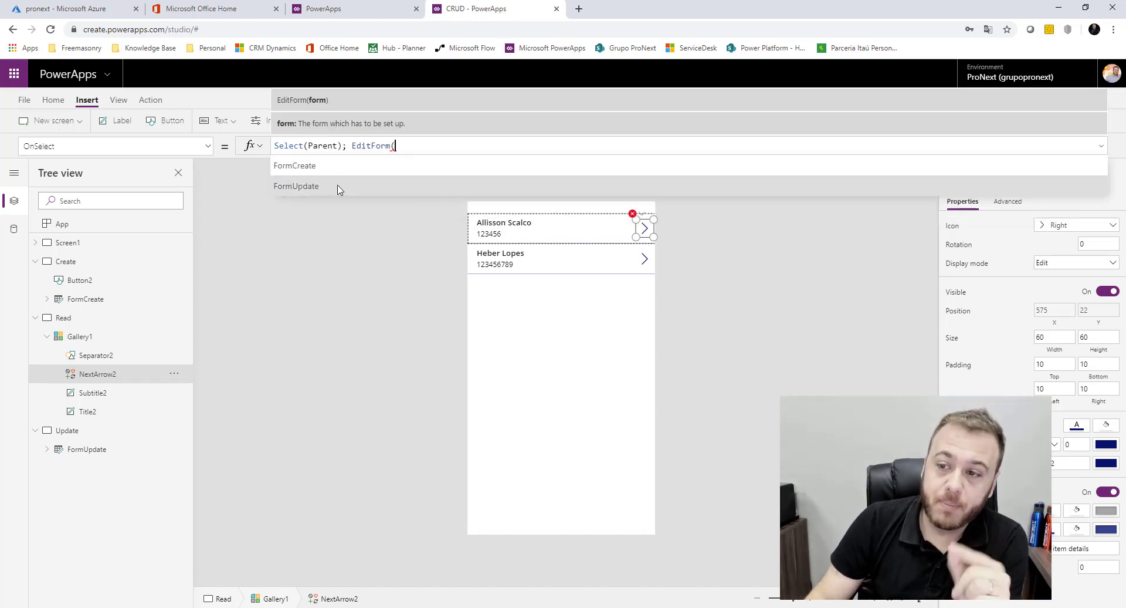
{"action": "left_click", "coordinate": [352, 187]}
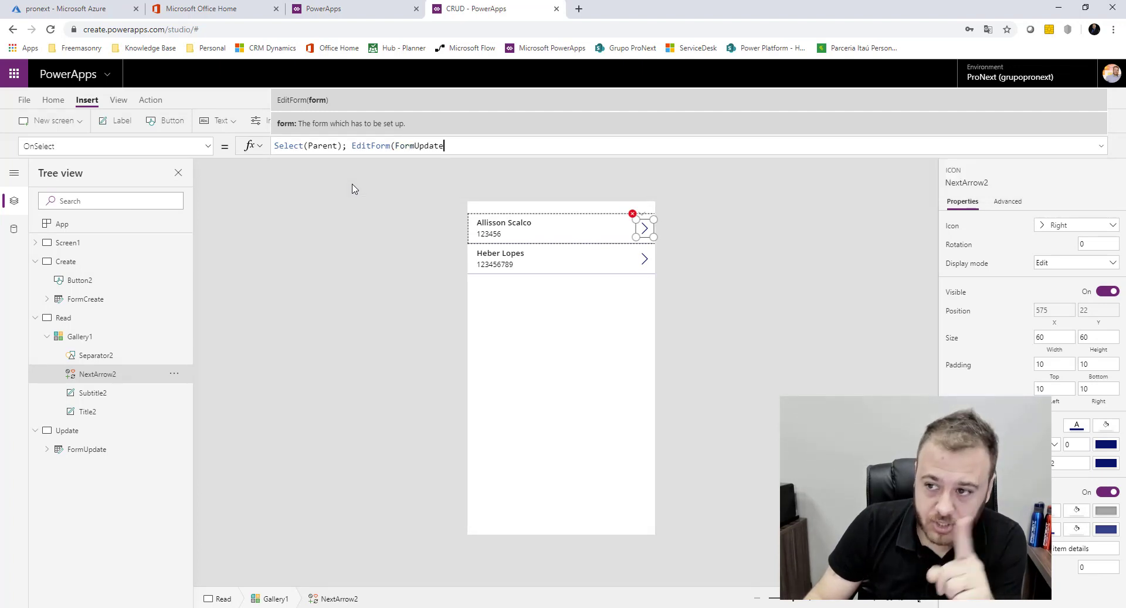
Append Navigate(Update, ScreenTransition.CoverRight) to the arrow's OnSelect formula
{"action": "type", "text": ");"}
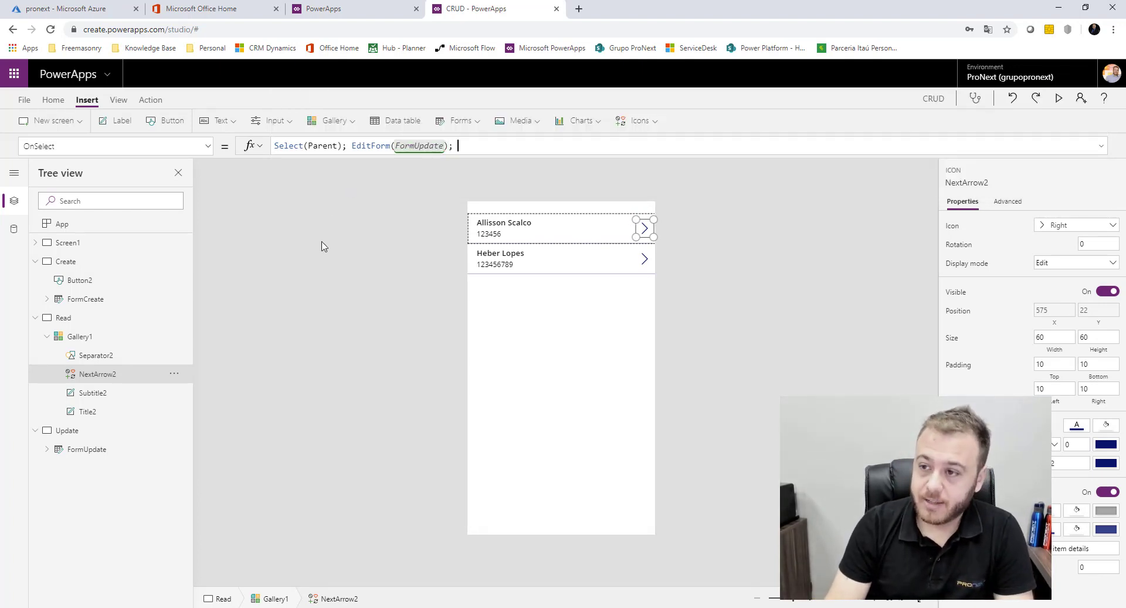
{"action": "type", "text": " Navi"}
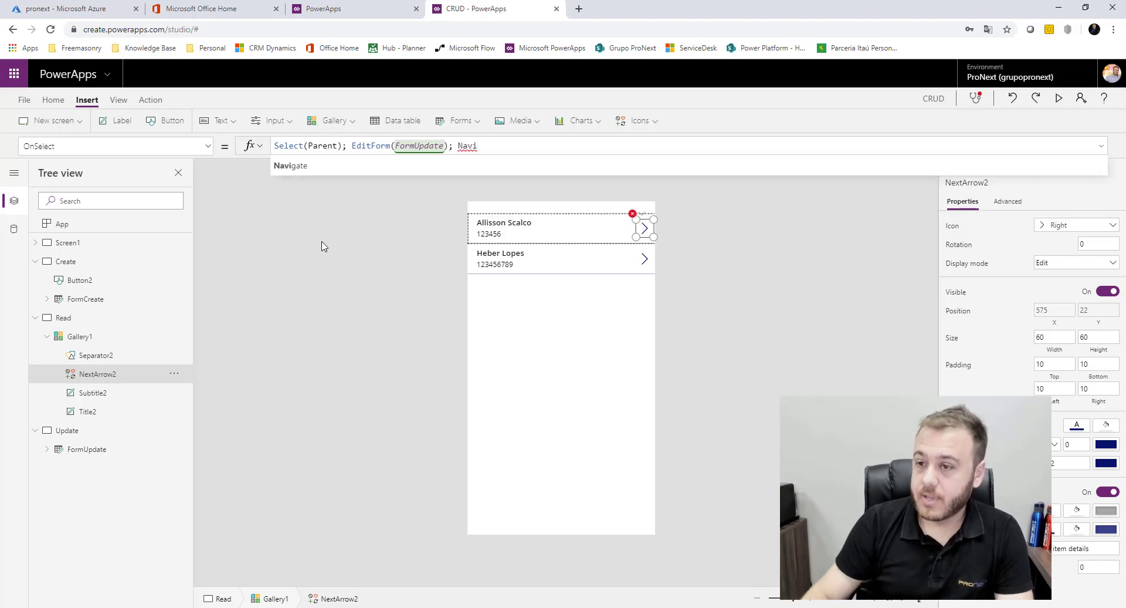
{"action": "left_click", "coordinate": [344, 169]}
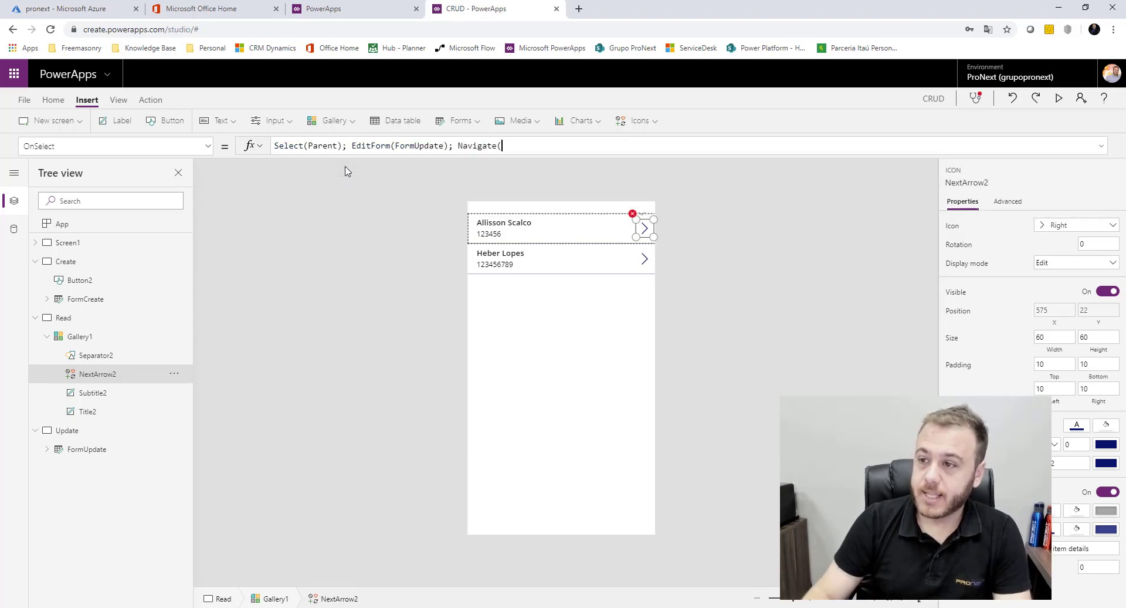
{"action": "type", "text": "Up"}
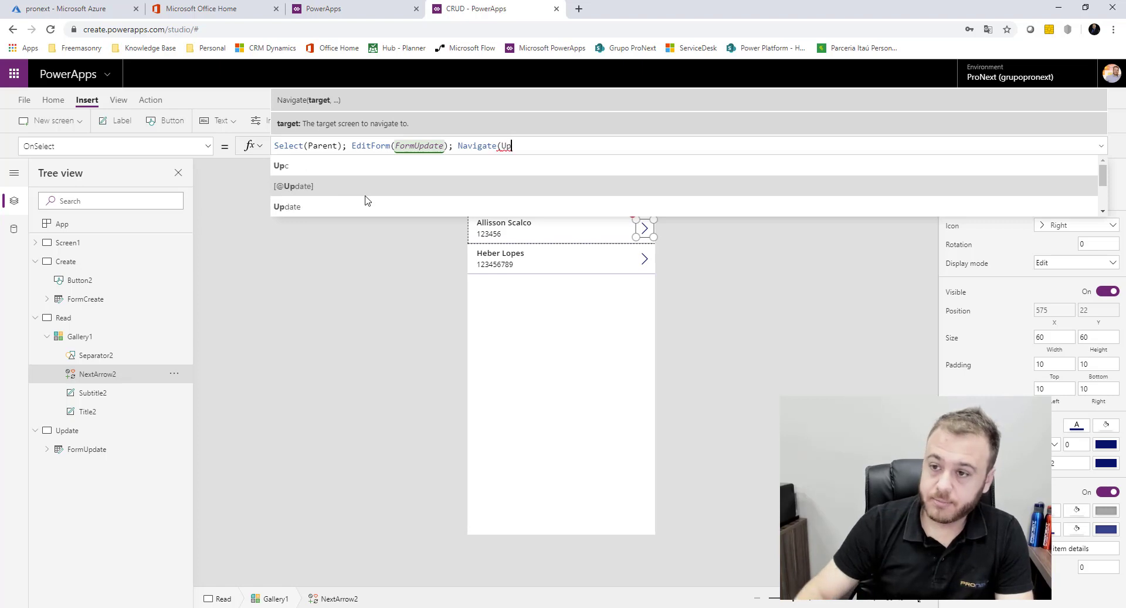
{"action": "left_click", "coordinate": [349, 206]}
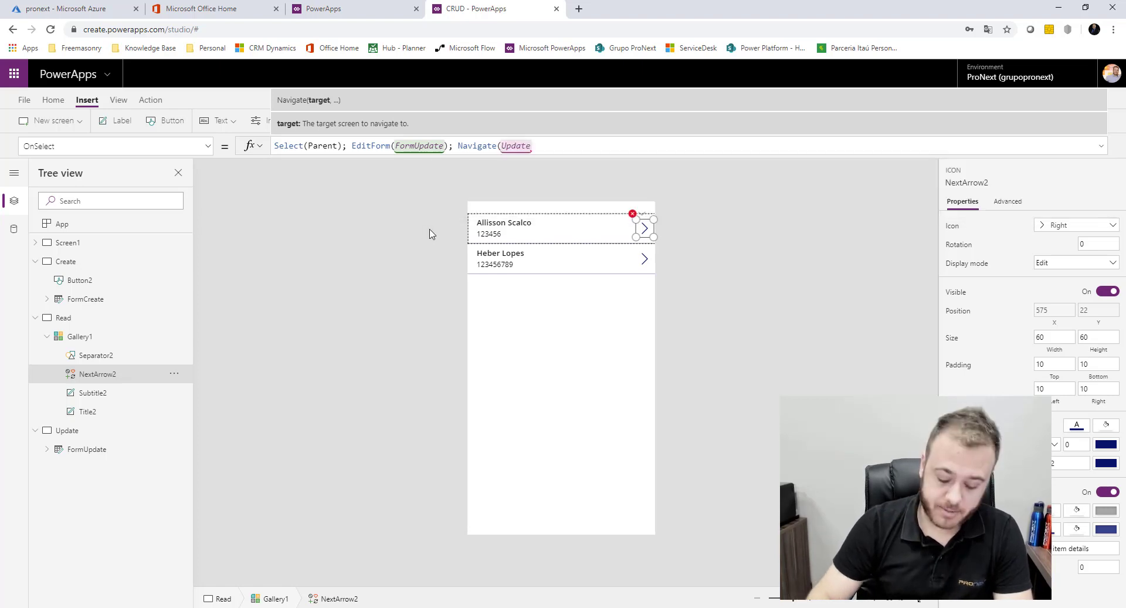
{"action": "type", "text": ","}
{"action": "left_click", "coordinate": [405, 184]}
{"action": "type", "text": ")"}
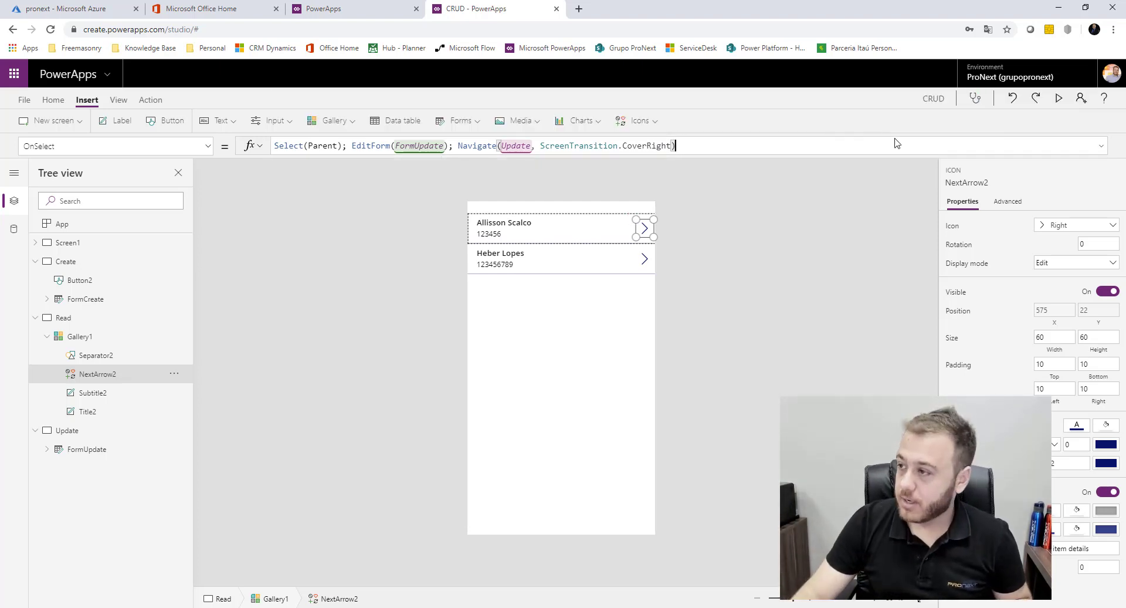
Preview a record's arrow, which opens Update showing 'No item to display', then select FormUpdate
{"action": "left_click", "coordinate": [891, 241]}
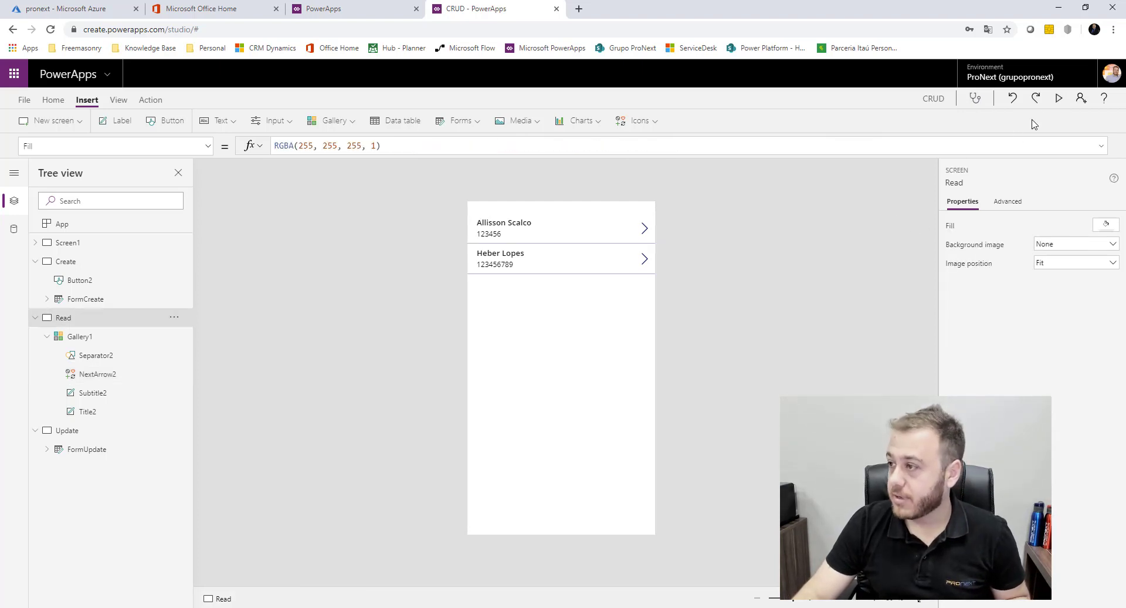
{"action": "left_click", "coordinate": [1058, 98]}
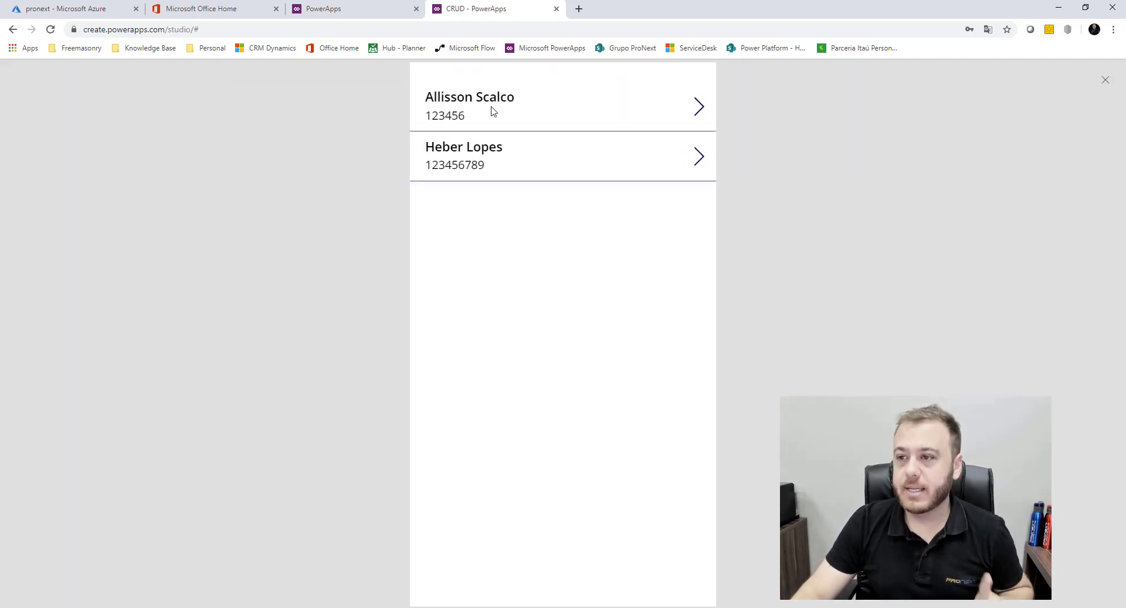
{"action": "left_click", "coordinate": [698, 107]}
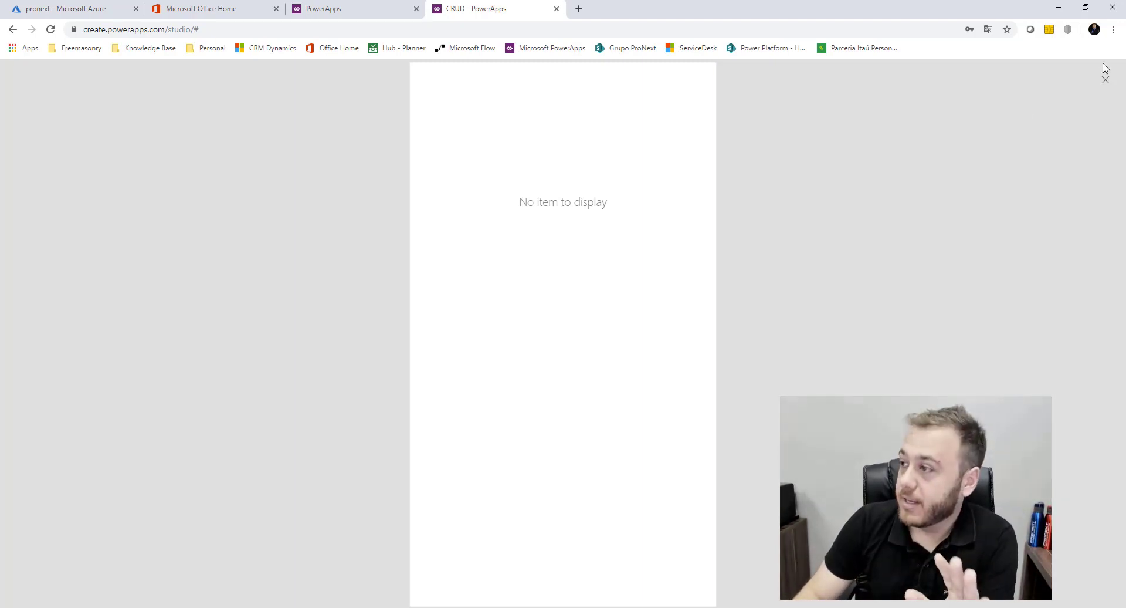
{"action": "left_click", "coordinate": [1104, 85]}
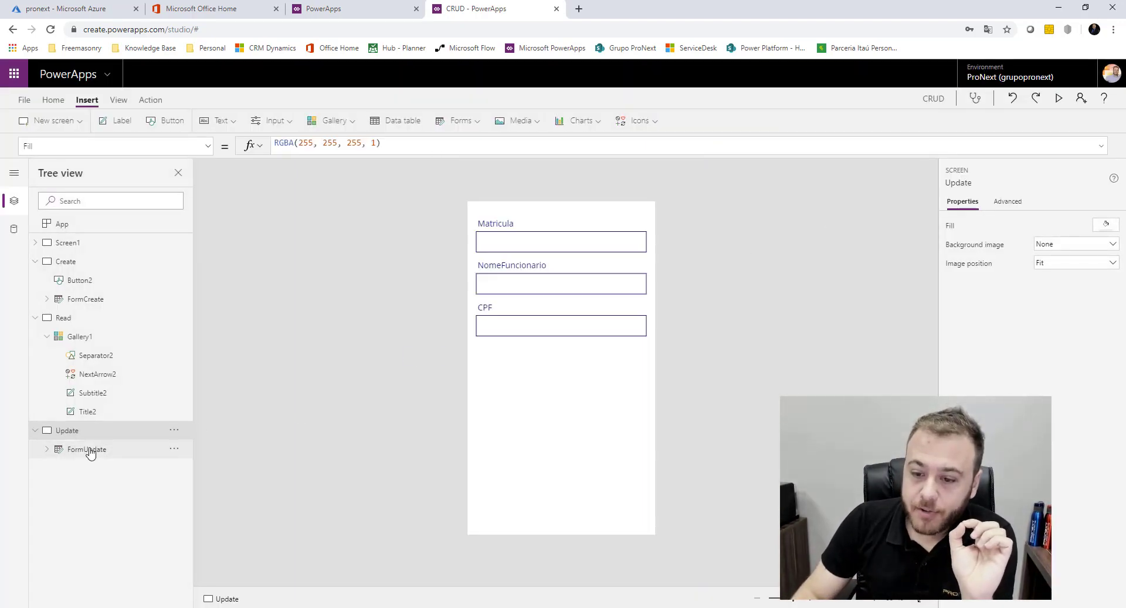
{"action": "left_click", "coordinate": [89, 450]}
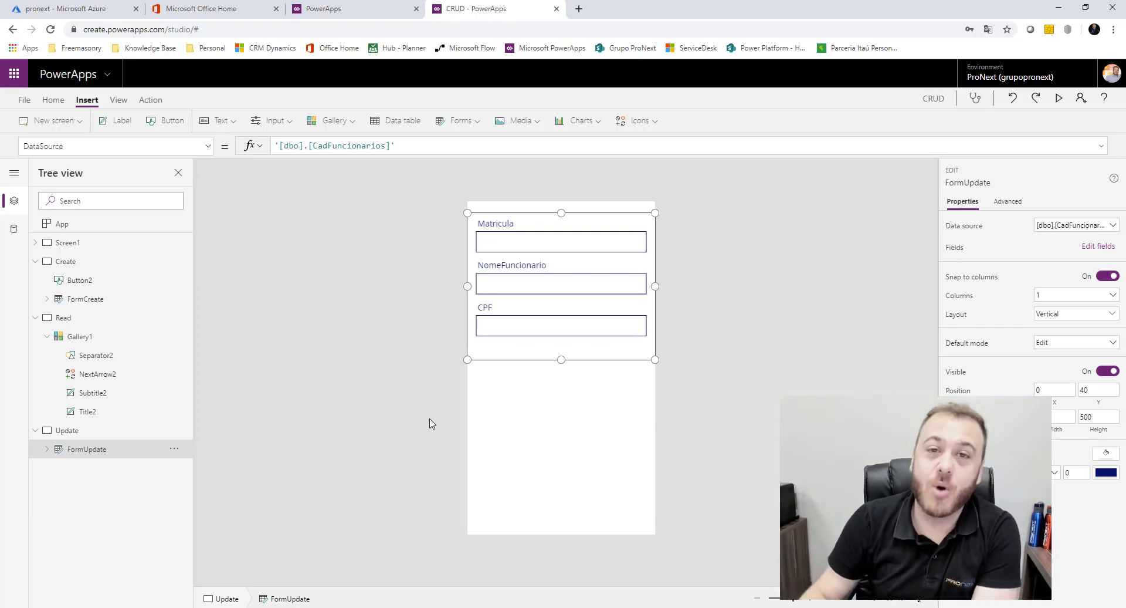
Set FormUpdate's Item property to Gallery1.Selected and return to the Read screen
{"action": "left_click", "coordinate": [209, 148]}
{"action": "left_click_drag", "start_coordinate": [211, 186], "coordinate": [213, 216]}
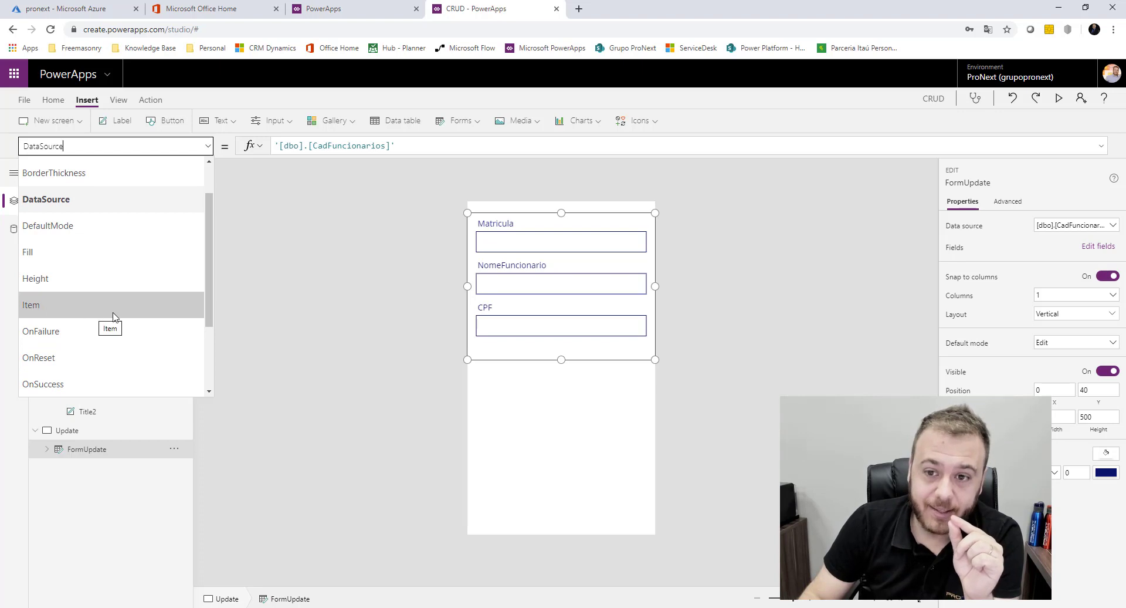
{"action": "left_click", "coordinate": [76, 305]}
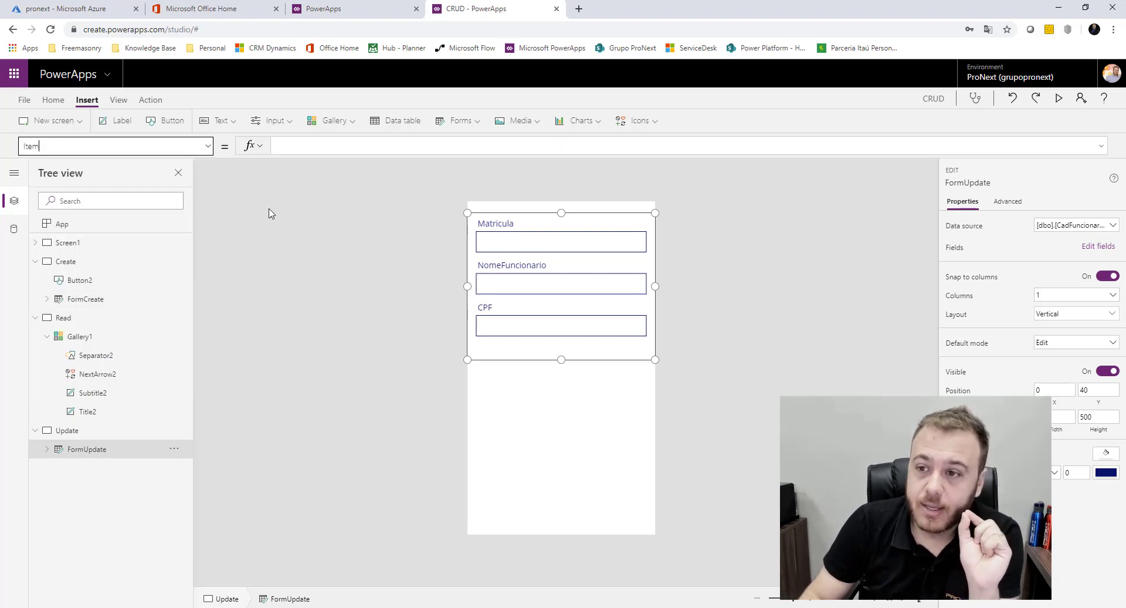
{"action": "left_click", "coordinate": [309, 142]}
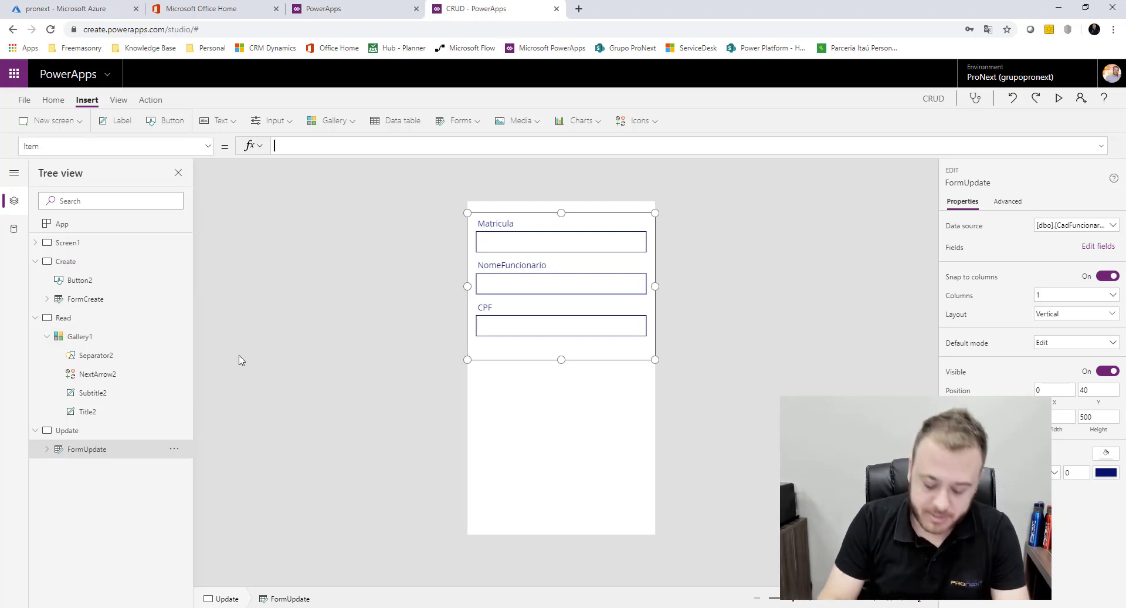
{"action": "type", "text": "Galle"}
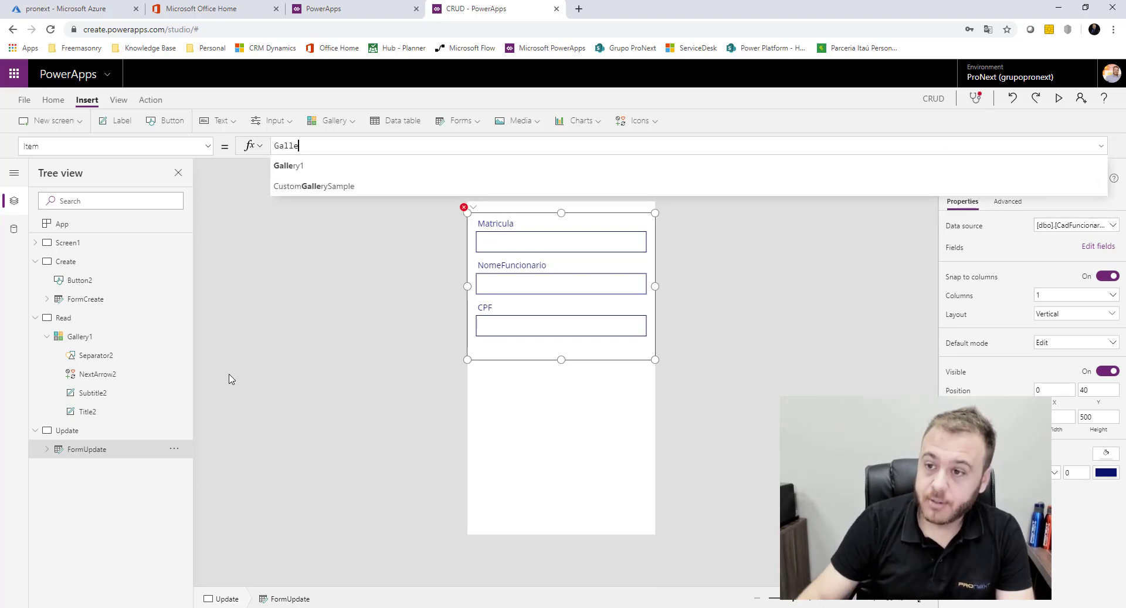
{"action": "left_click", "coordinate": [330, 167]}
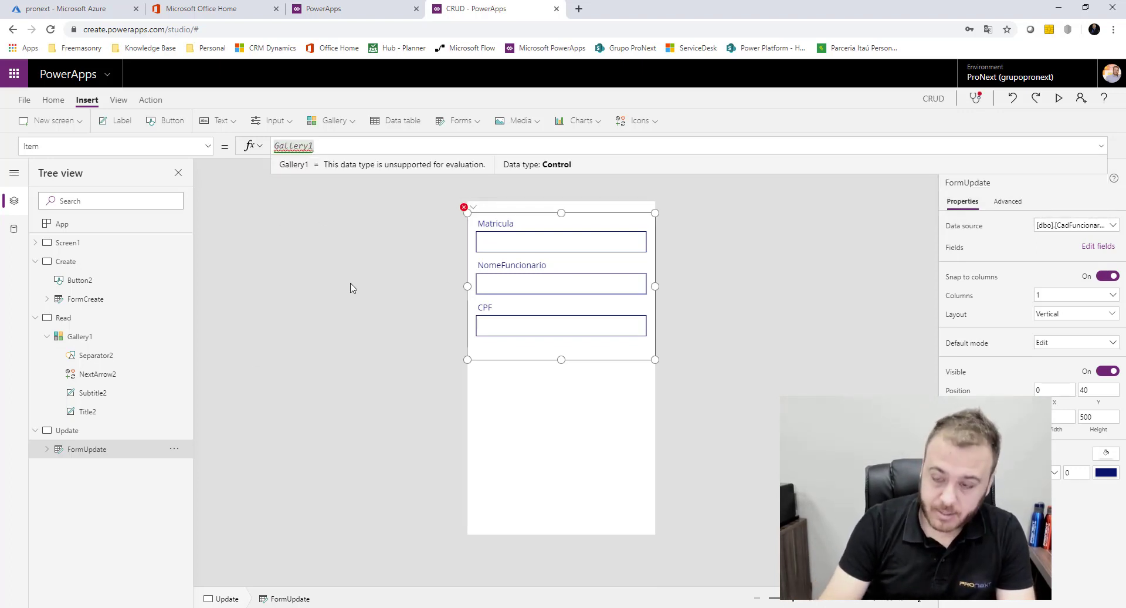
{"action": "type", "text": "."}
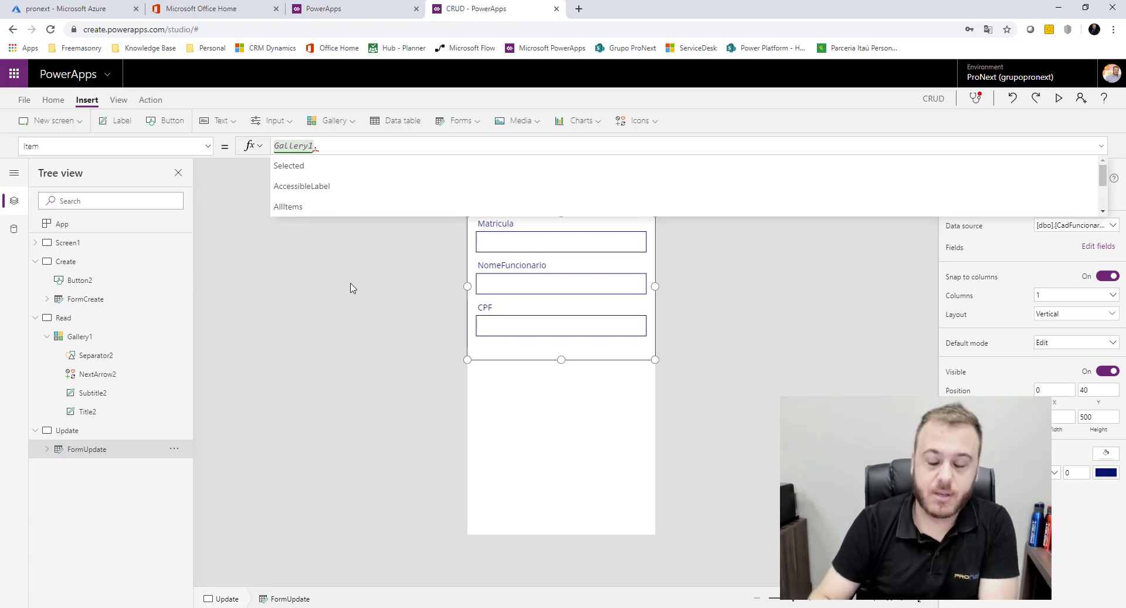
{"action": "left_click", "coordinate": [304, 169]}
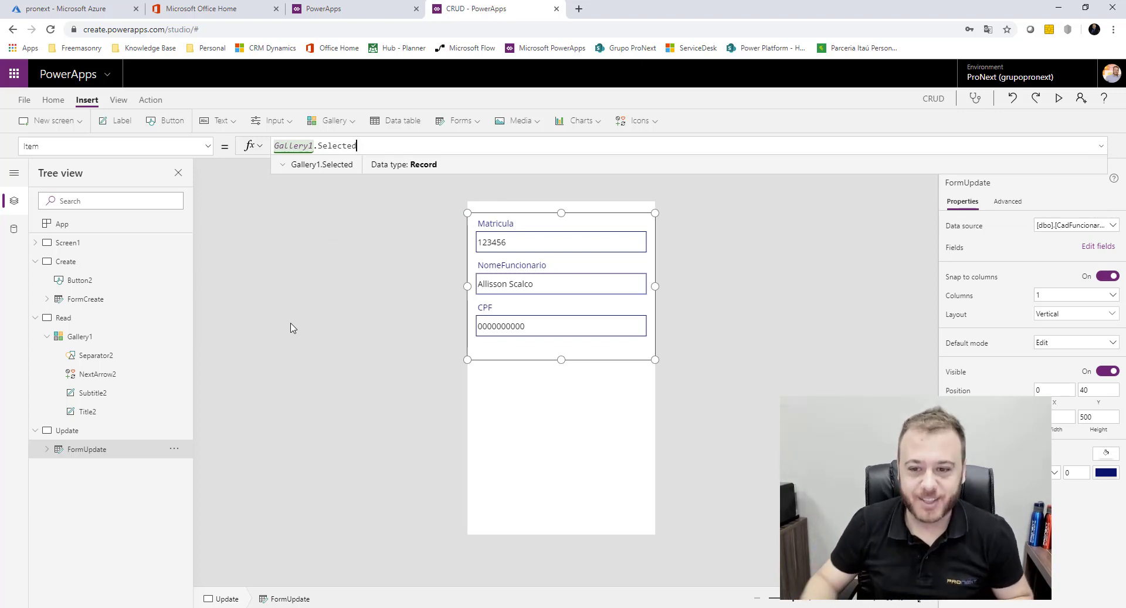
{"action": "left_click", "coordinate": [97, 323]}
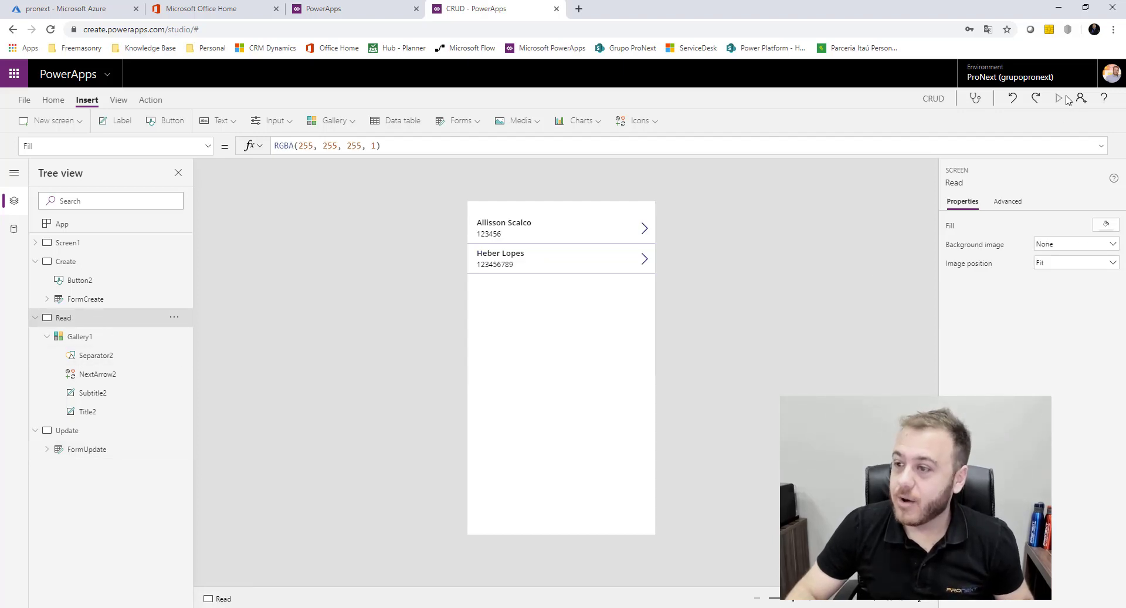
{"action": "left_click", "coordinate": [1059, 98]}
{"action": "left_click", "coordinate": [701, 160]}
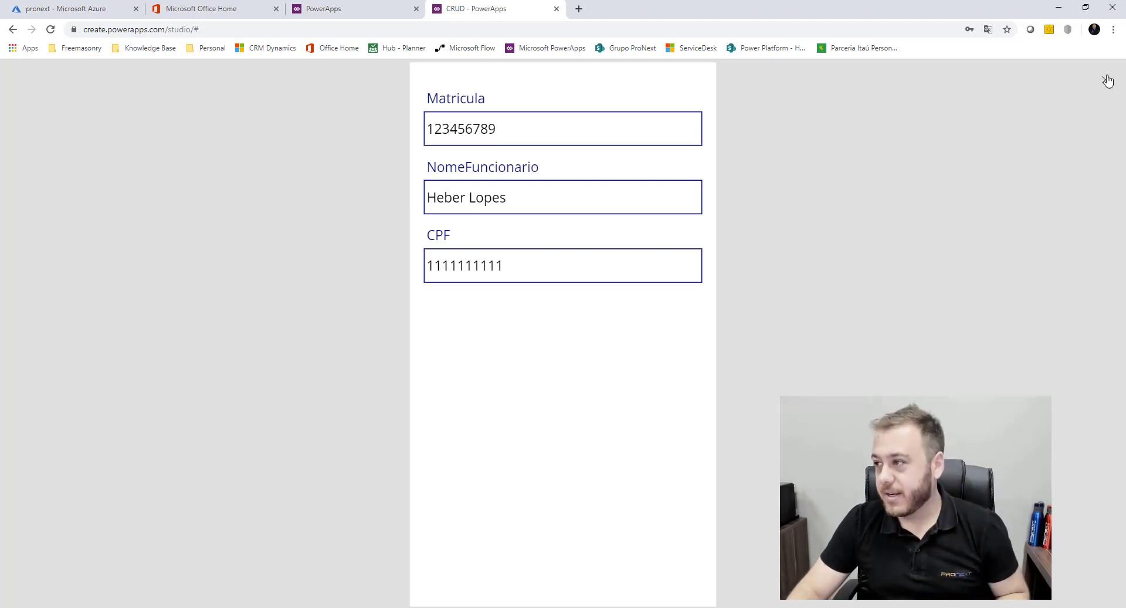
{"action": "key", "text": "Escape"}
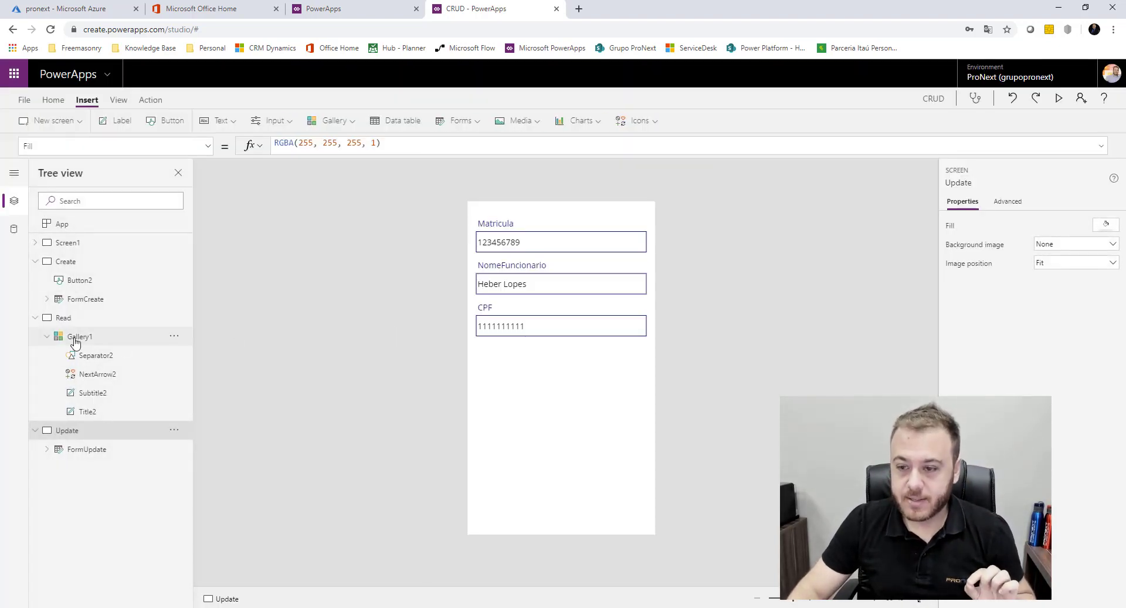
{"action": "left_click", "coordinate": [76, 337]}
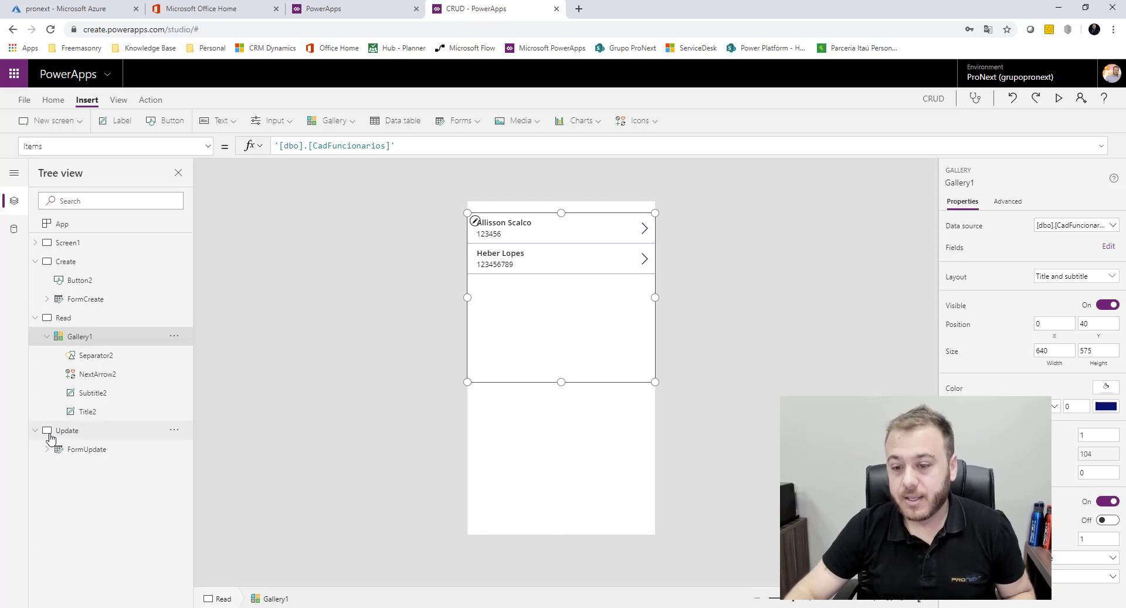
{"action": "left_click", "coordinate": [92, 449]}
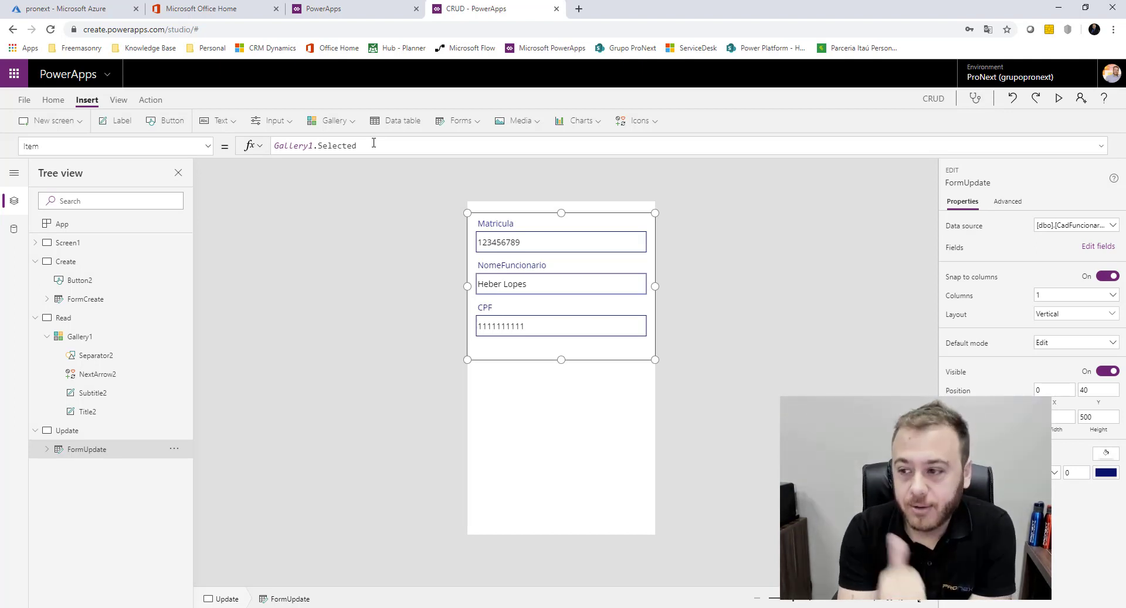
{"action": "left_click", "coordinate": [733, 361]}
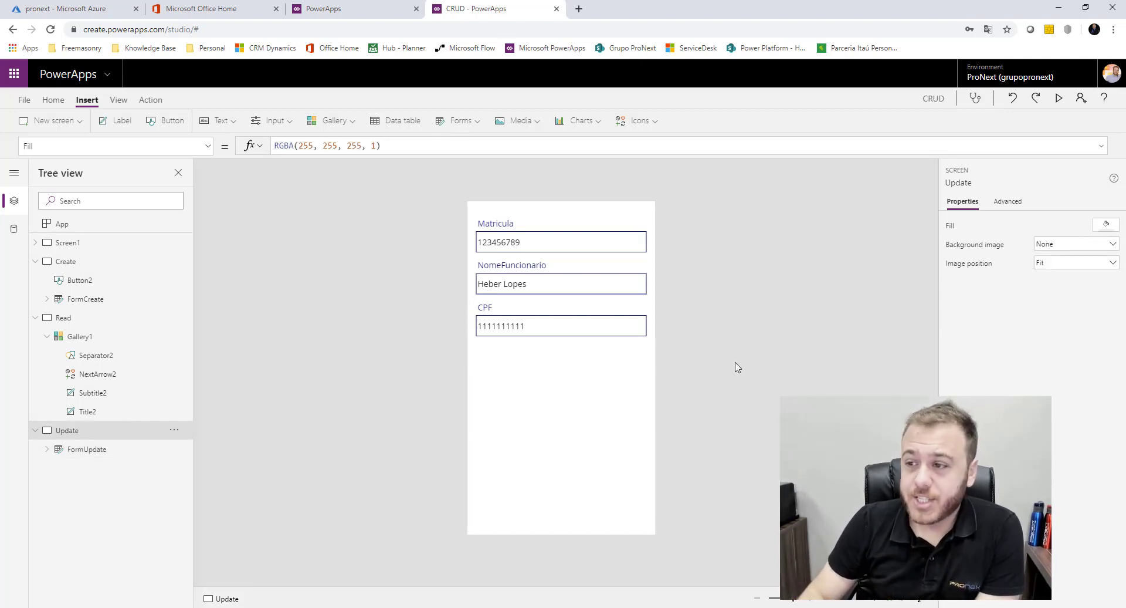
Add a button labelled Salvar below the CPF field on the Update screen
{"action": "left_click", "coordinate": [154, 122]}
{"action": "left_click_drag", "start_coordinate": [537, 230], "coordinate": [572, 371]}
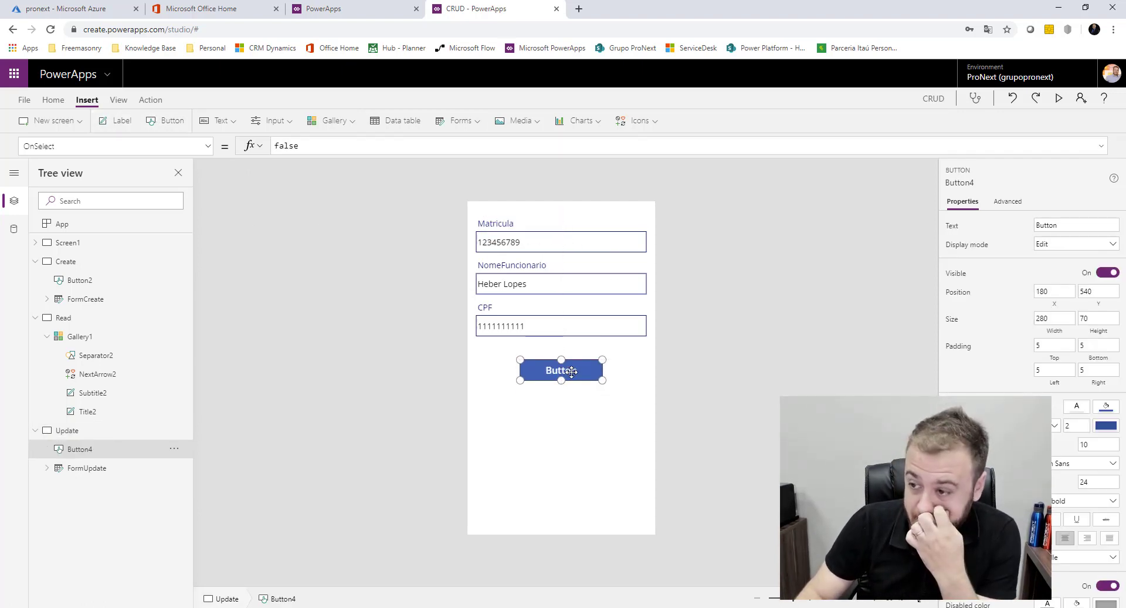
{"action": "type", "text": "Salvar"}
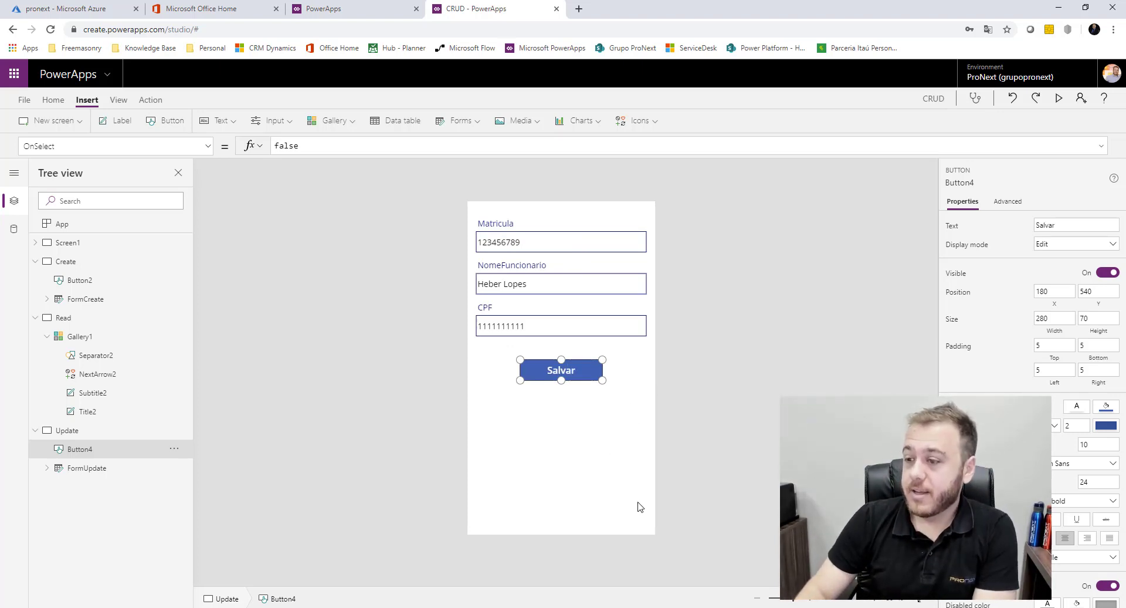
Set the Salvar button's OnSelect to SubmitForm(FormUpdate)
{"action": "left_click", "coordinate": [656, 409]}
{"action": "left_click", "coordinate": [593, 382]}
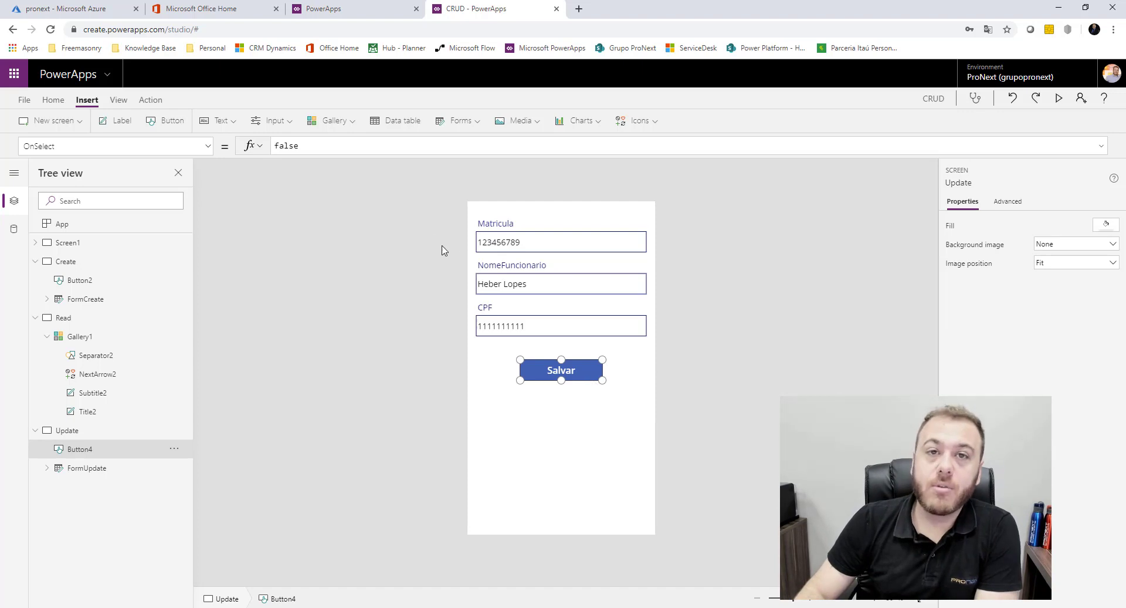
{"action": "key", "text": "ctrl+a"}
{"action": "type", "text": "Sub"}
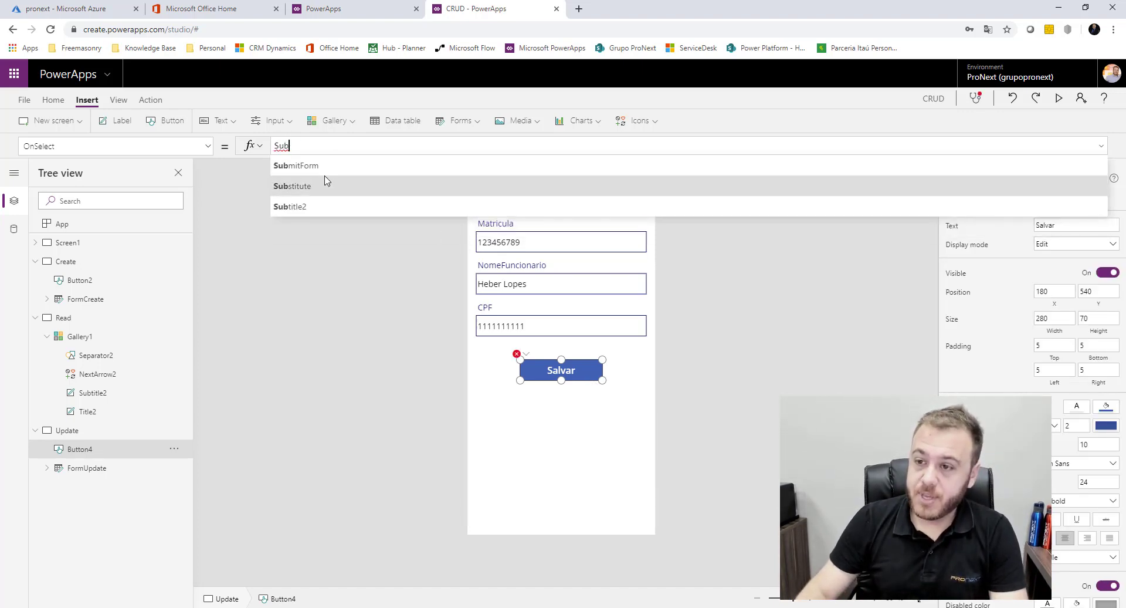
{"action": "left_click", "coordinate": [322, 169]}
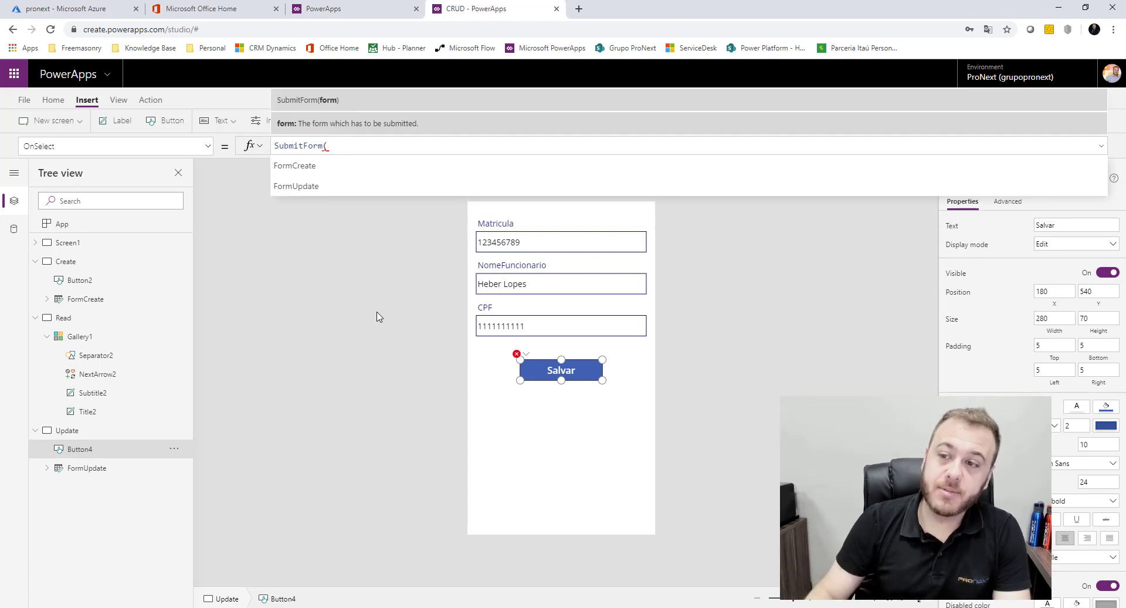
{"action": "left_click", "coordinate": [298, 186]}
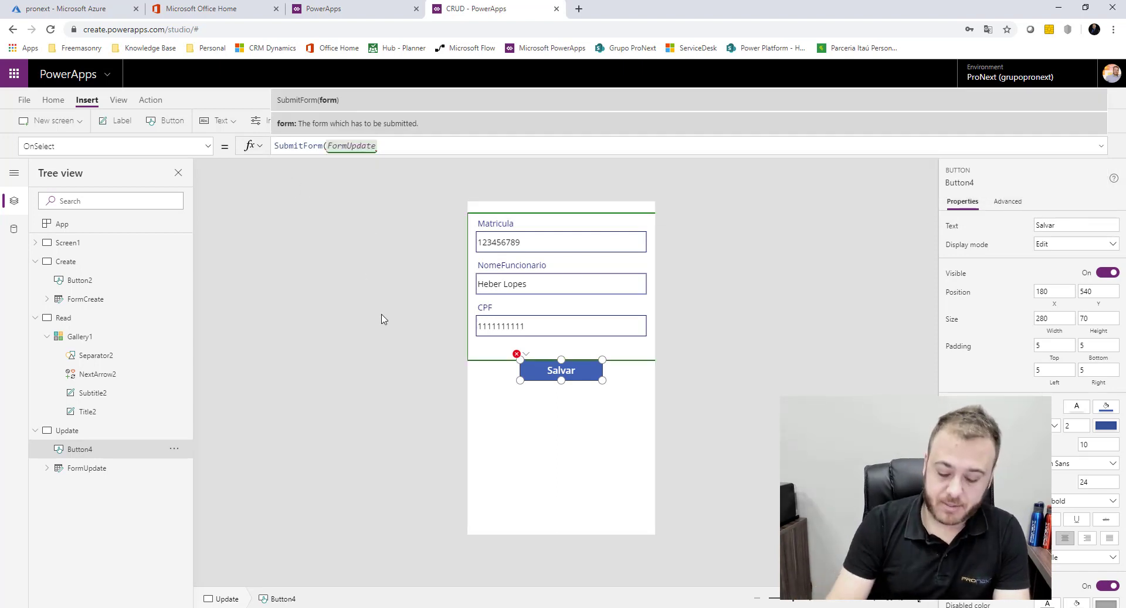
{"action": "left_click", "coordinate": [374, 335]}
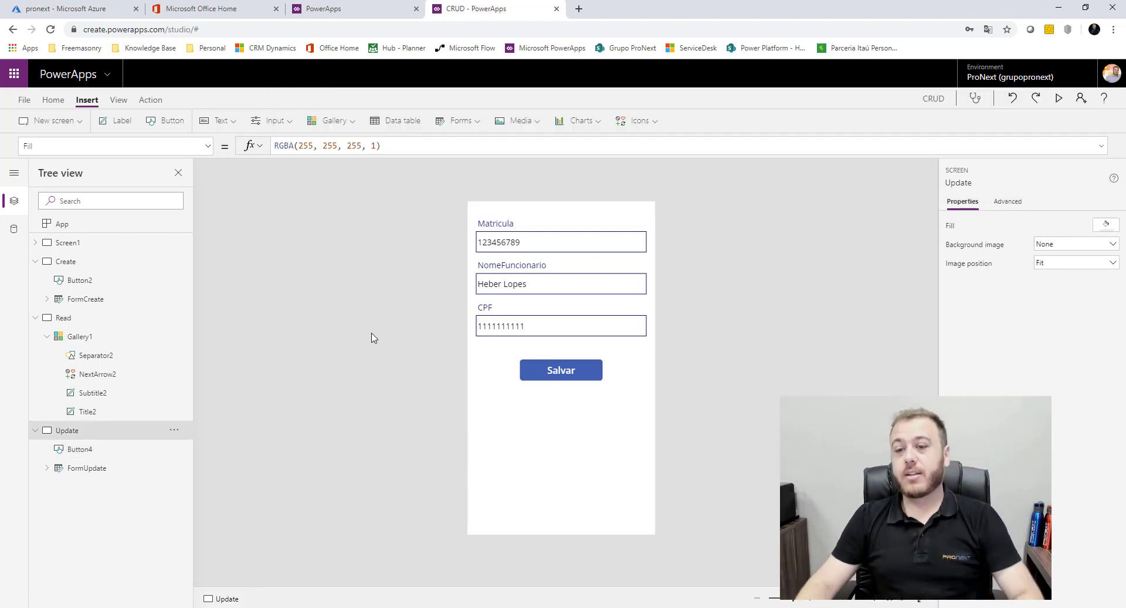
{"action": "left_click", "coordinate": [97, 318]}
In preview, change the first employee's CPF to 888888888 and save it, then go to SSMS
{"action": "left_click", "coordinate": [1059, 98]}
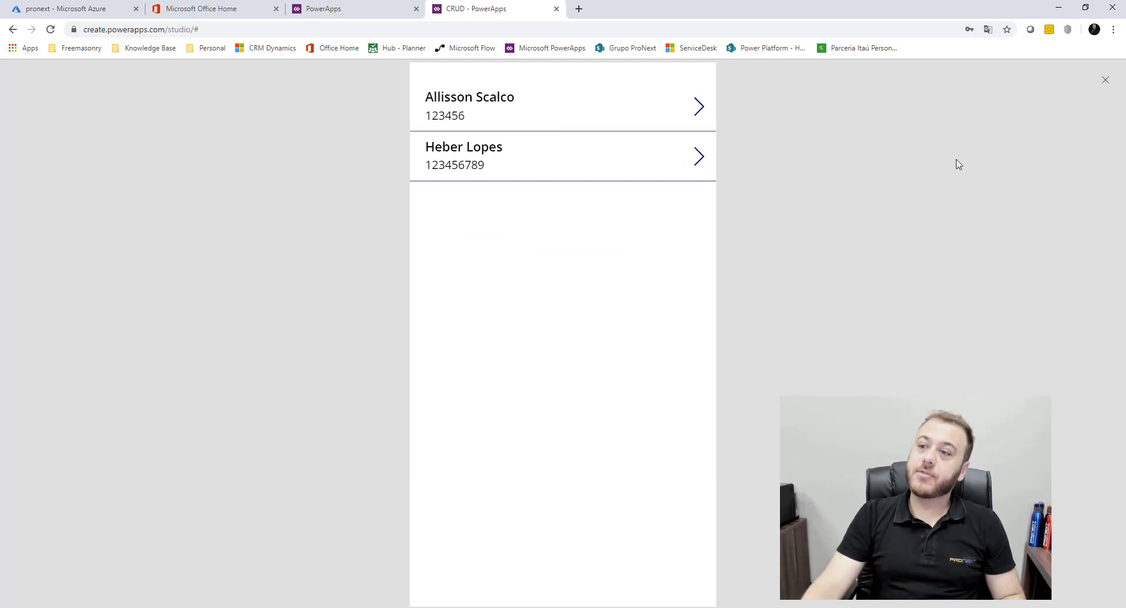
{"action": "left_click", "coordinate": [699, 105]}
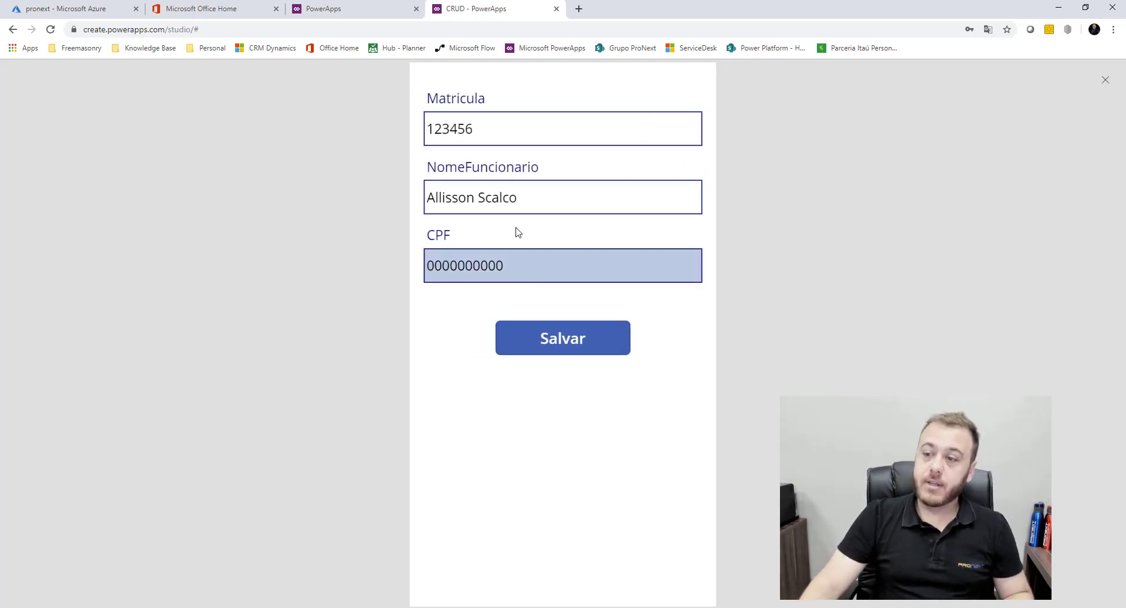
{"action": "left_click_drag", "start_coordinate": [540, 123], "coordinate": [391, 126]}
{"action": "left_click_drag", "start_coordinate": [503, 265], "coordinate": [408, 285]}
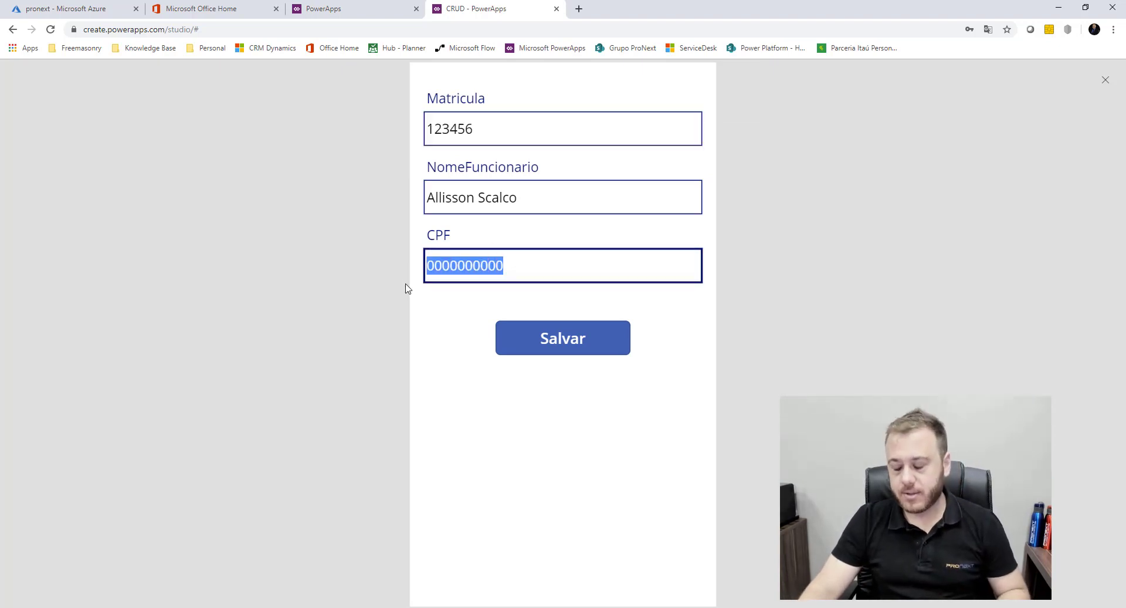
{"action": "type", "text": "888888888"}
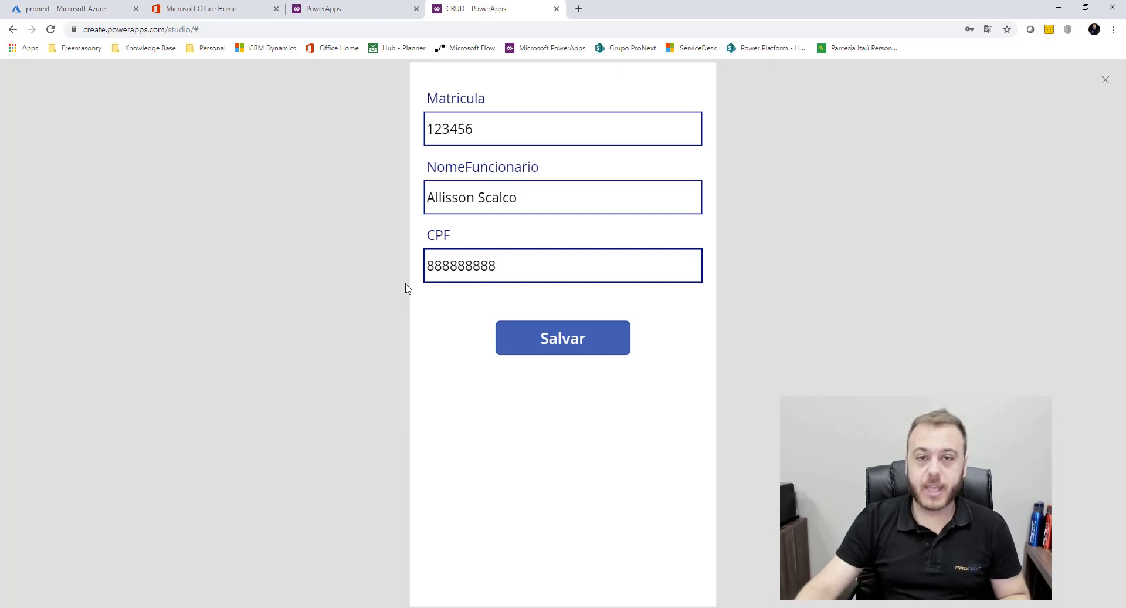
{"action": "left_click", "coordinate": [578, 354]}
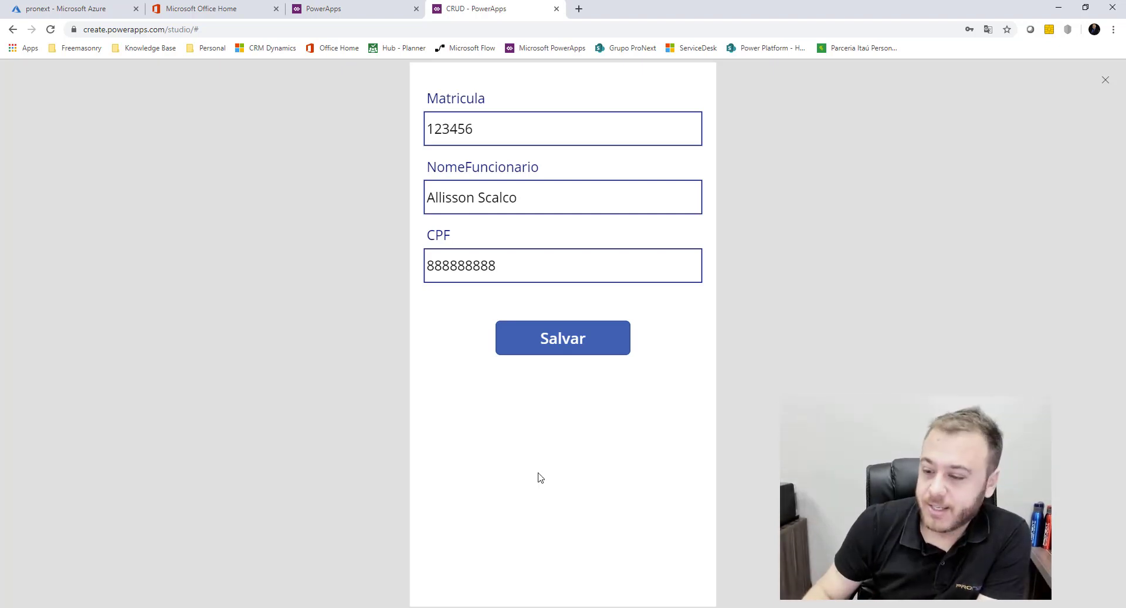
{"action": "left_click", "coordinate": [392, 606]}
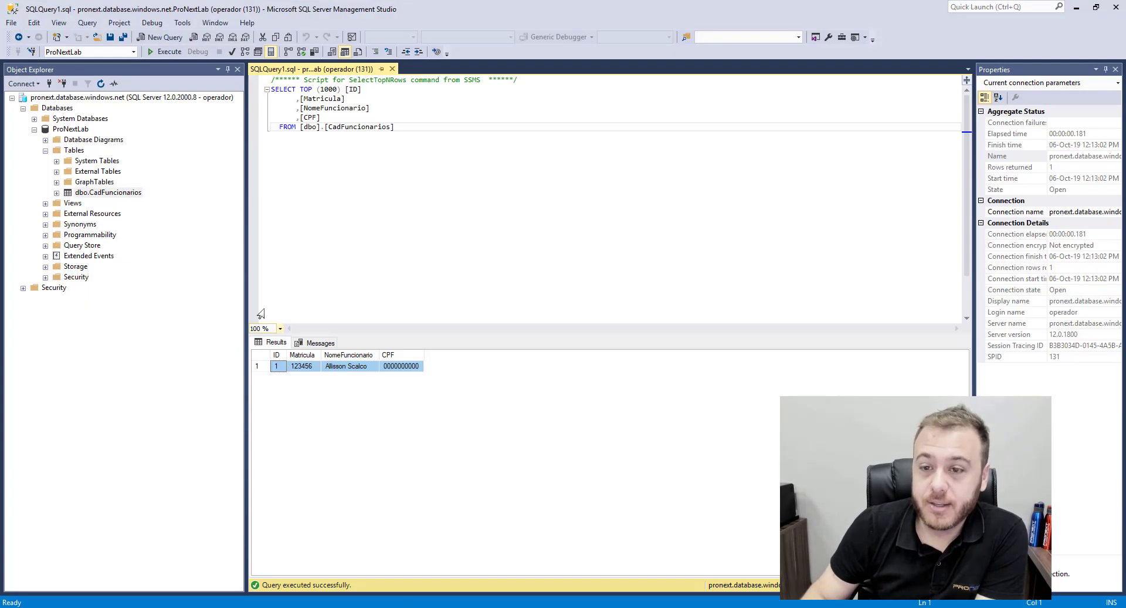
Rerun the CadFuncionarios query to confirm CPF 888888888, then return to the app preview
{"action": "left_click", "coordinate": [165, 51]}
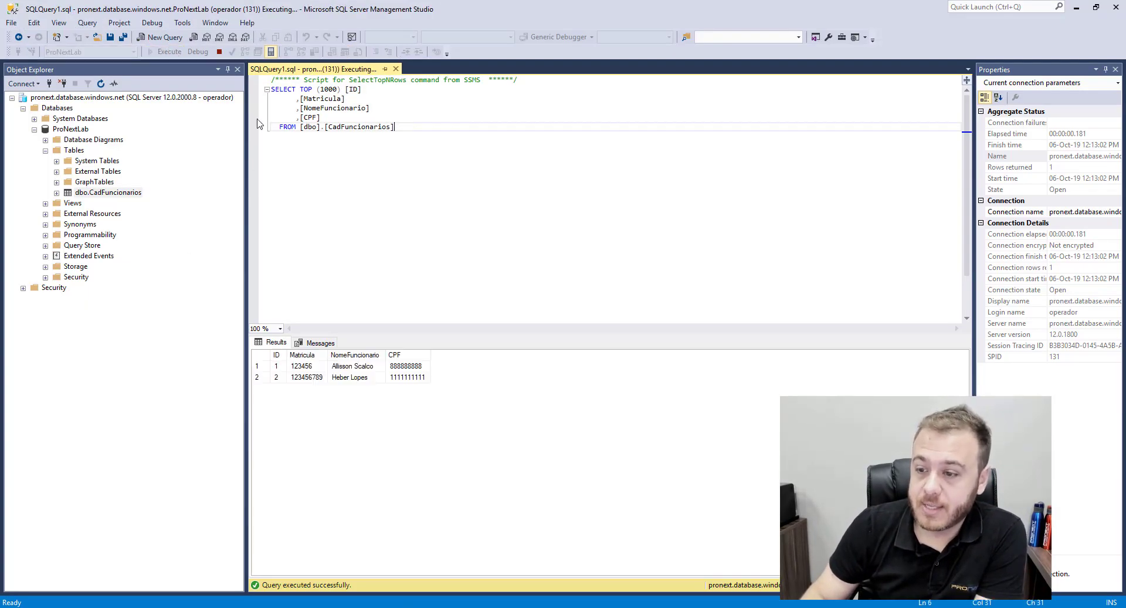
{"action": "left_click", "coordinate": [265, 369]}
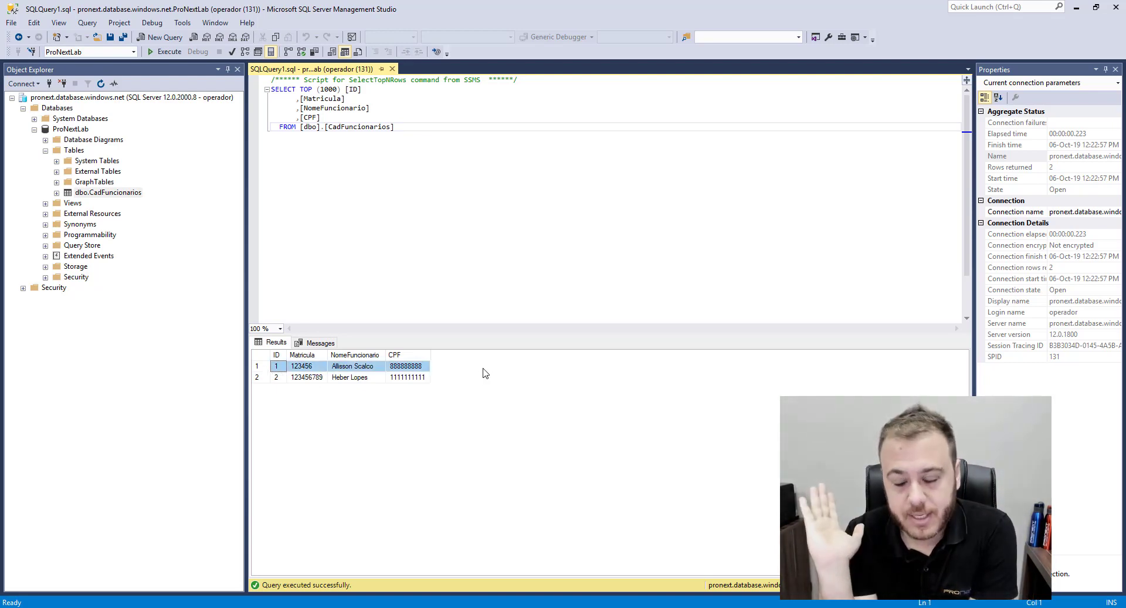
{"action": "left_click", "coordinate": [261, 377]}
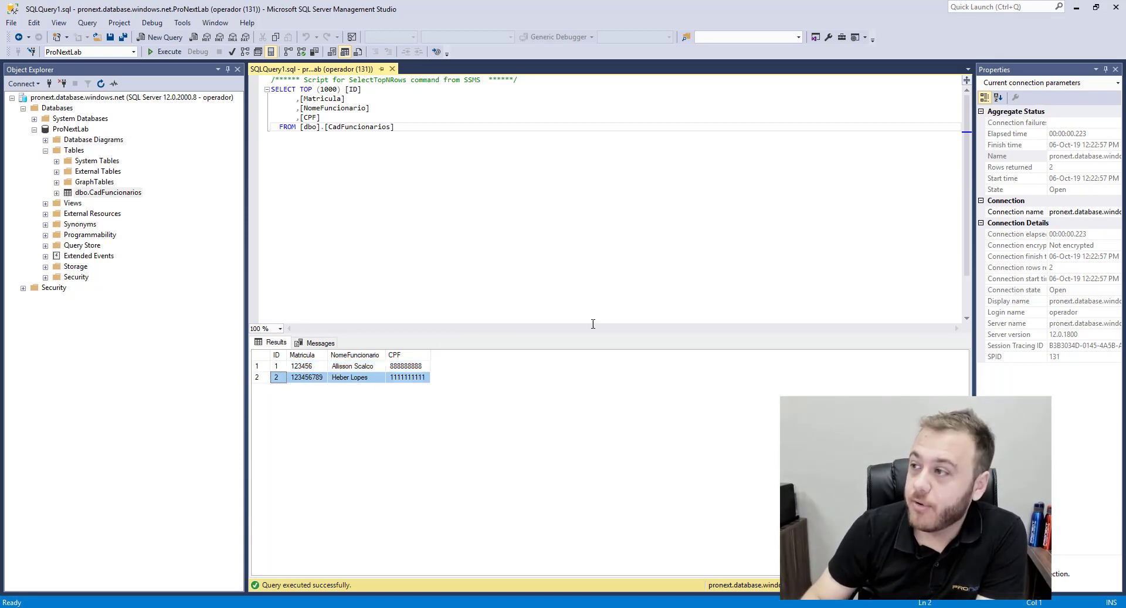
{"action": "left_click", "coordinate": [1076, 7]}
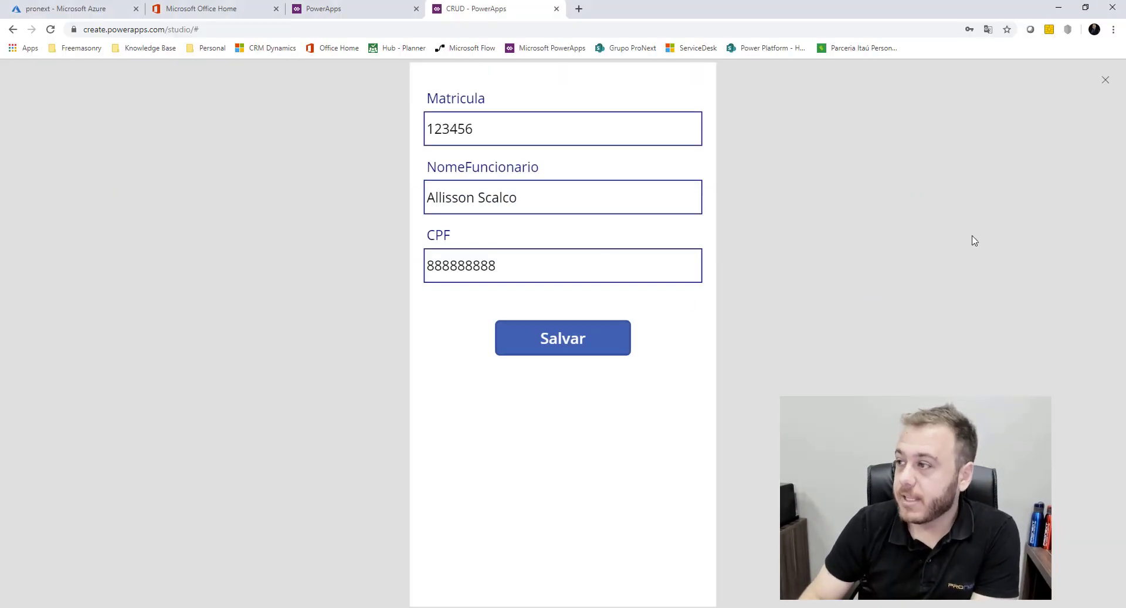
Make FormUpdate's OnSuccess show a 'Registro atualizado com sucesso' success notification
{"action": "left_click", "coordinate": [1103, 82]}
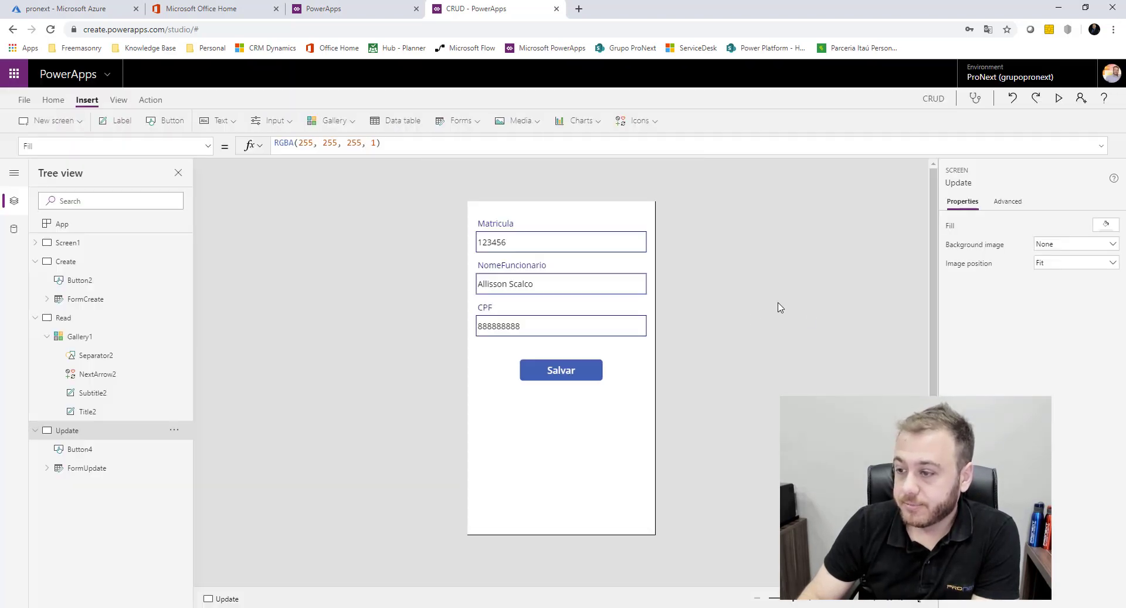
{"action": "left_click", "coordinate": [104, 467]}
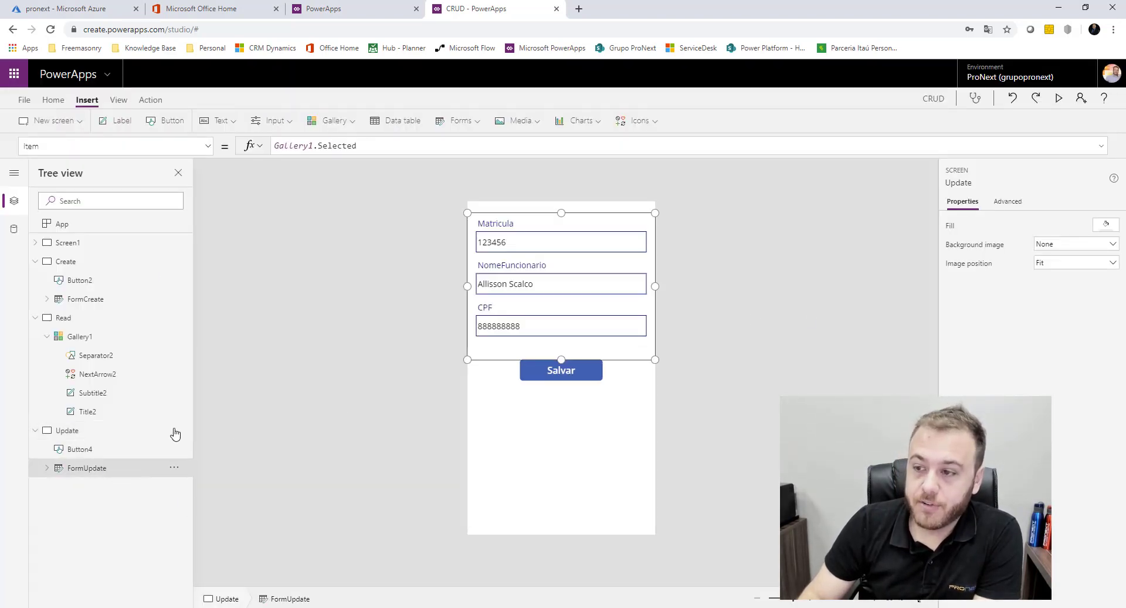
{"action": "left_click", "coordinate": [208, 146]}
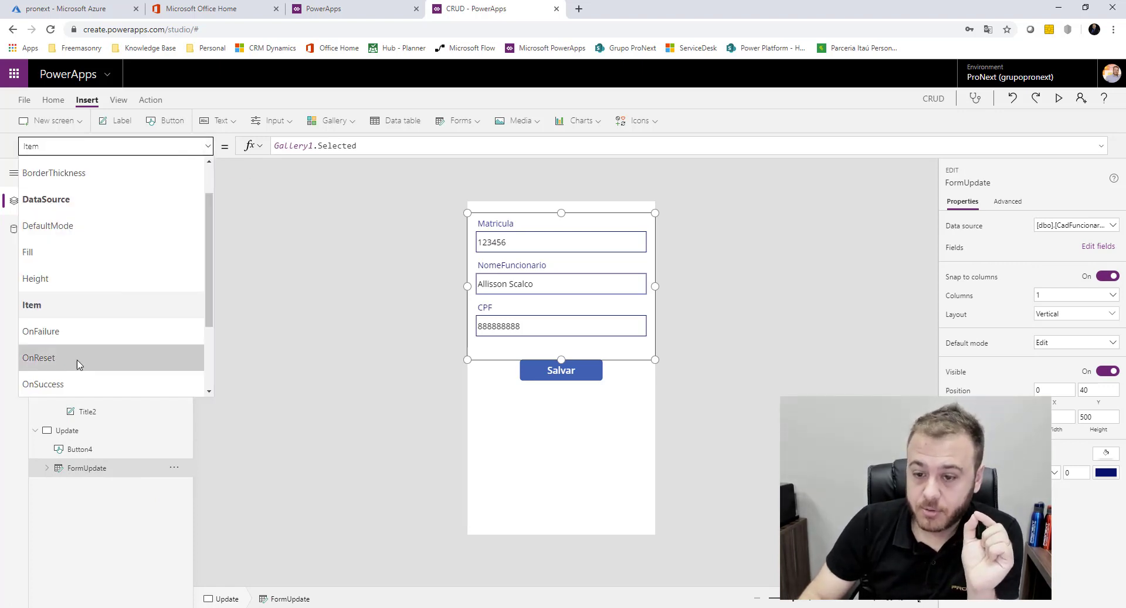
{"action": "left_click", "coordinate": [76, 384]}
{"action": "double_click", "coordinate": [316, 144]}
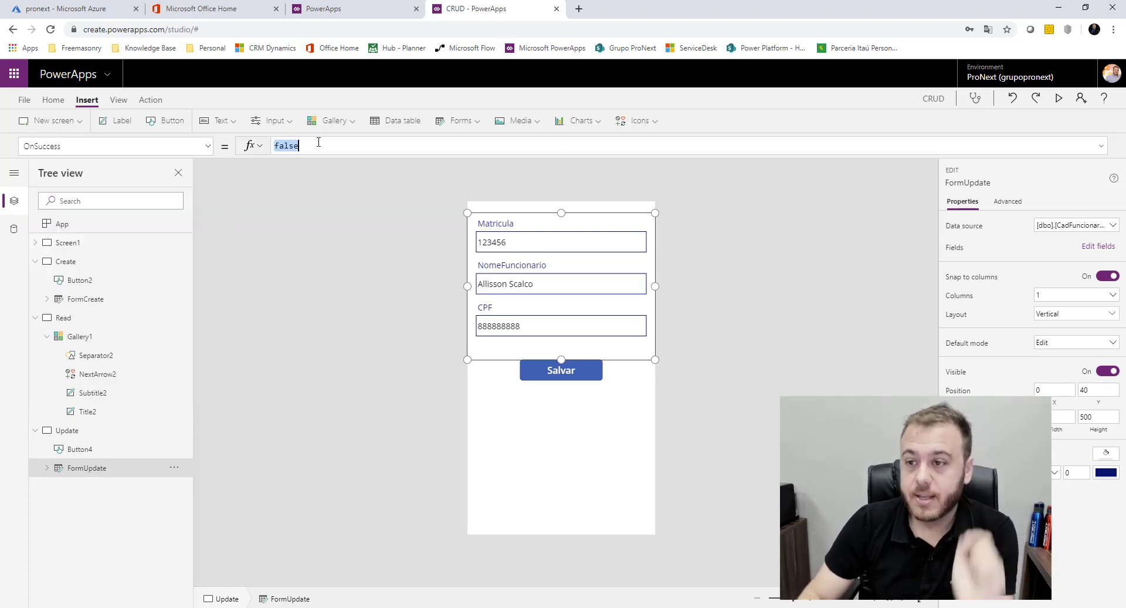
{"action": "type", "text": "Noti"}
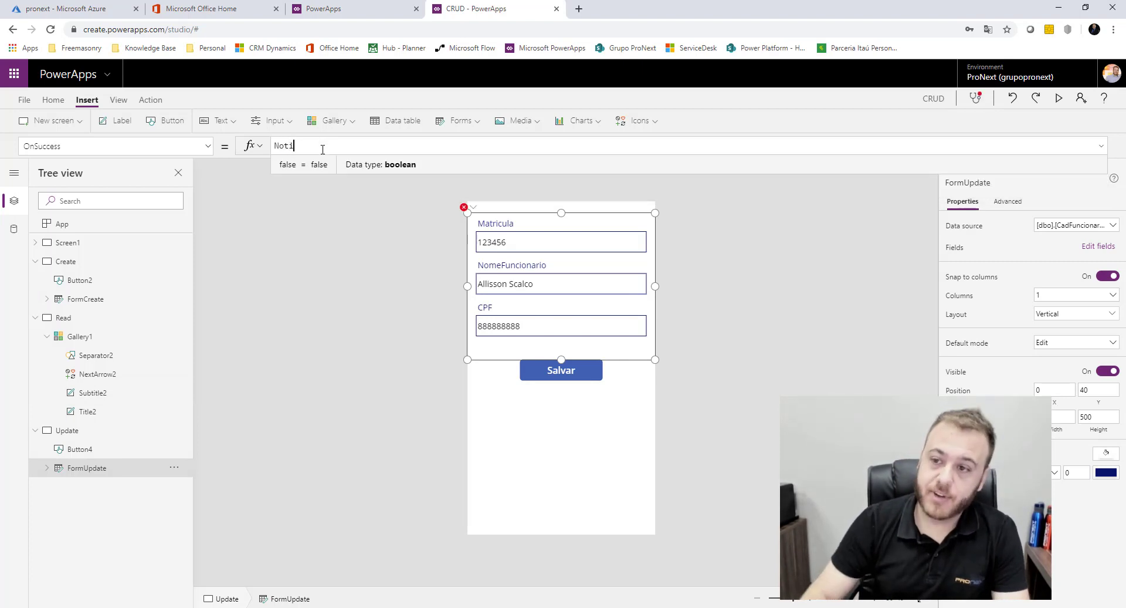
{"action": "left_click", "coordinate": [426, 176]}
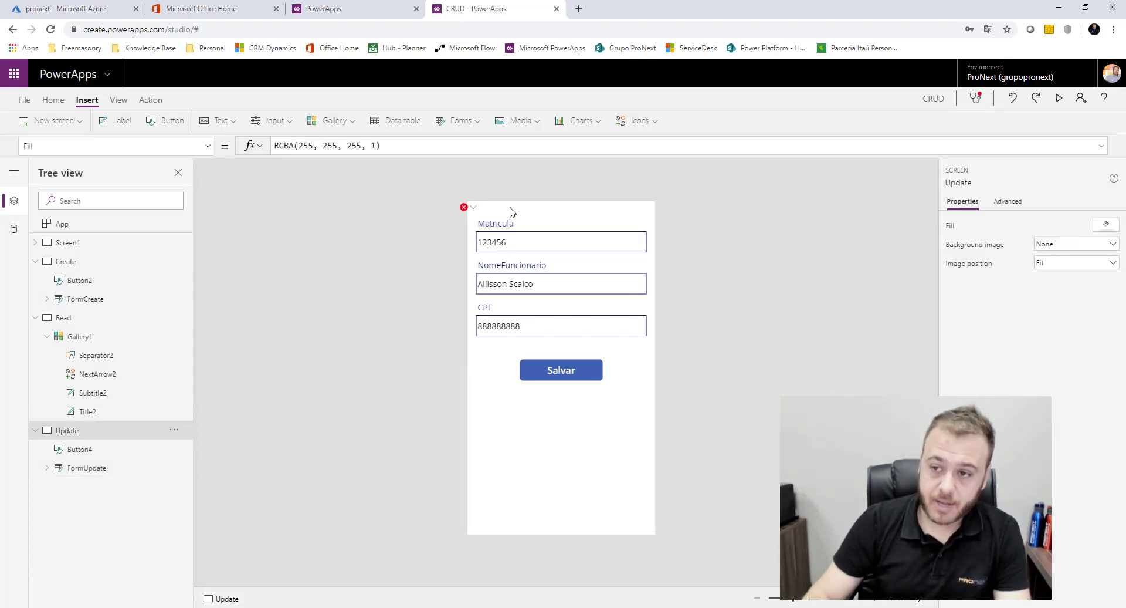
{"action": "left_click", "coordinate": [87, 468]}
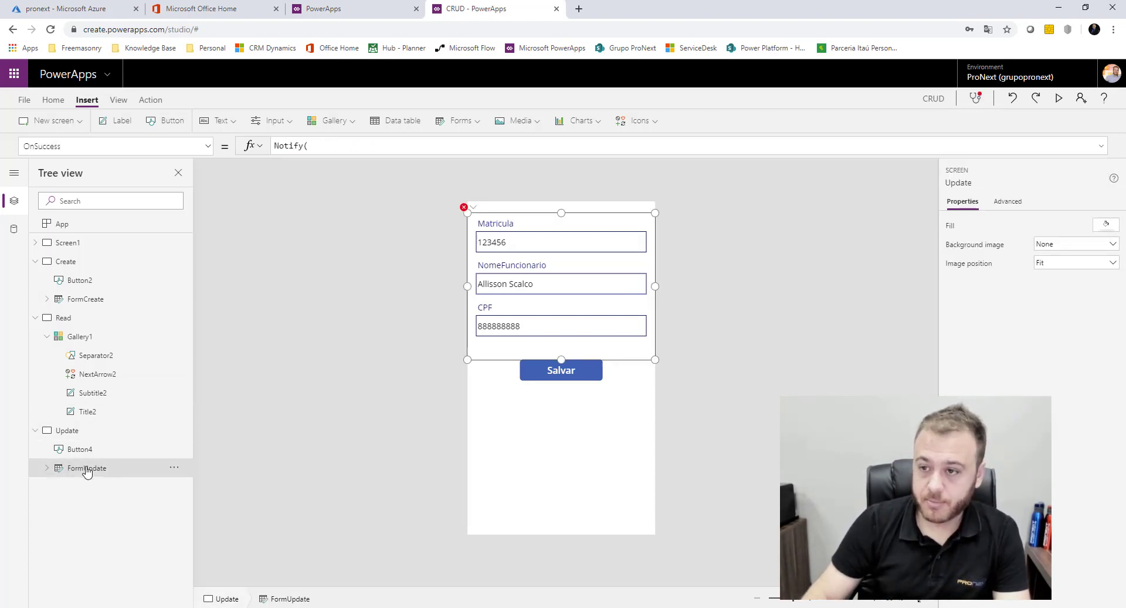
{"action": "left_click", "coordinate": [351, 145]}
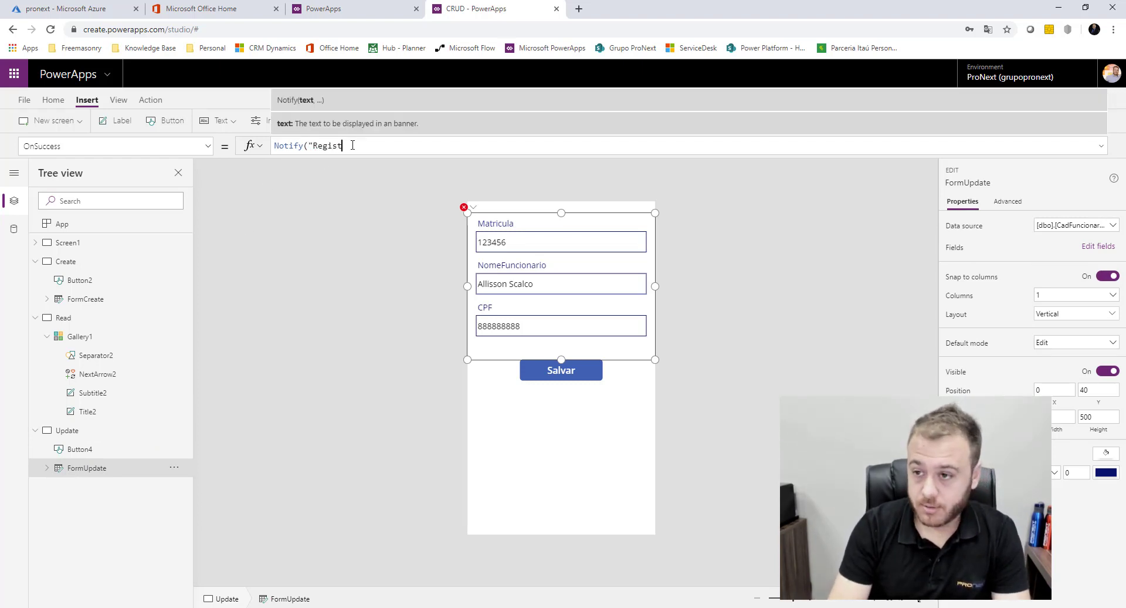
{"action": "type", "text": "\"Registro atualizado com sucesso,"}
{"action": "key", "text": "BackSpace"}
{"action": "key", "text": "BackSpace"}
{"action": "type", "text": "\","}
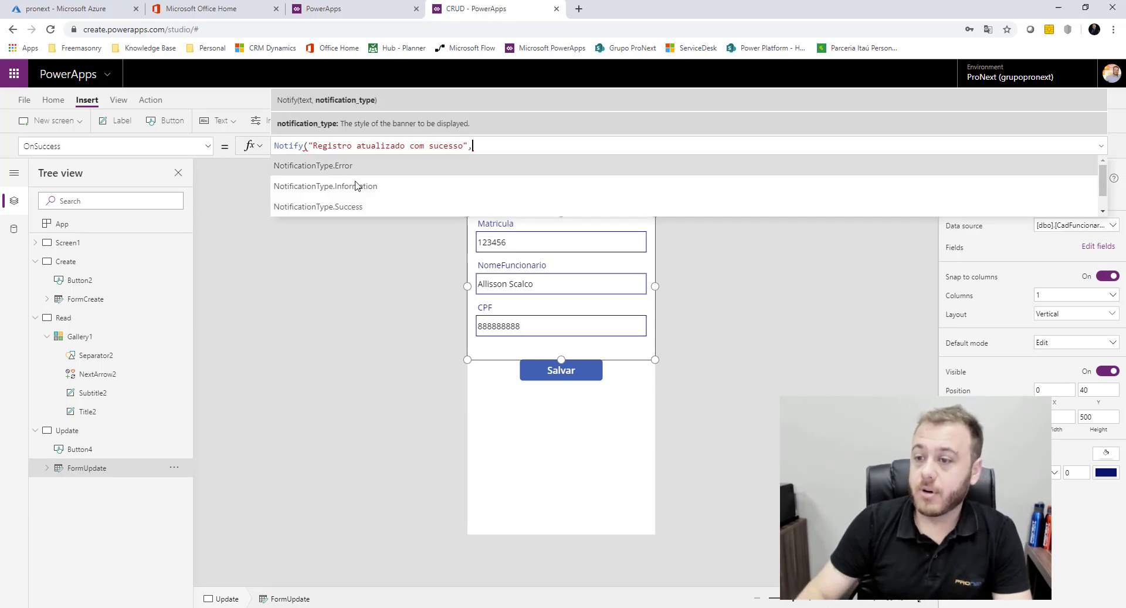
{"action": "key", "text": "Tab"}
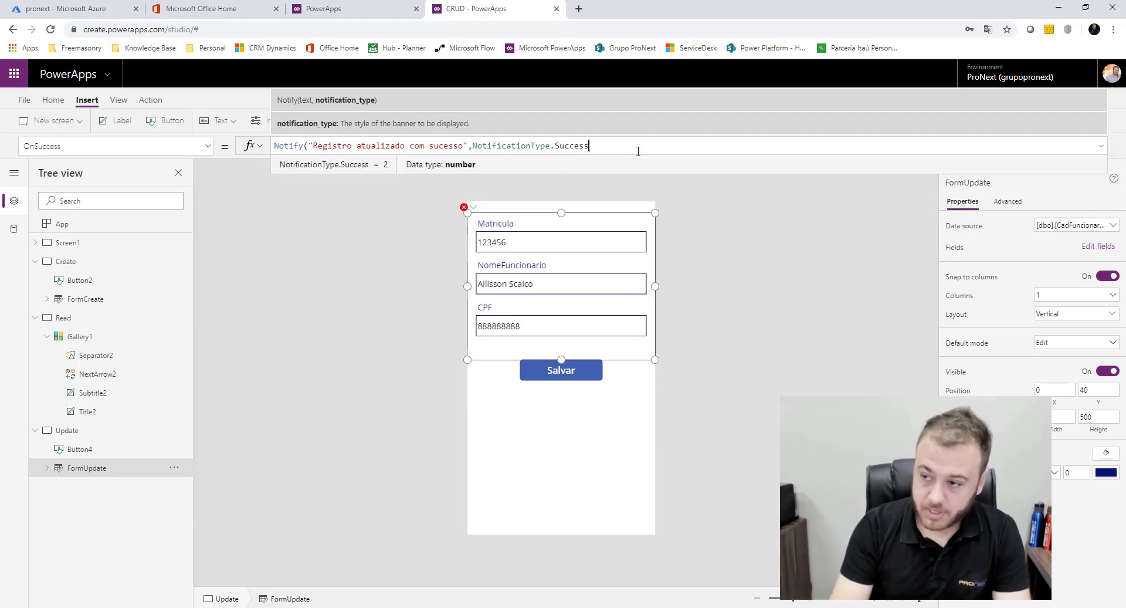
Append Navigate(Screen1, ScreenTransition.Cover) to the OnSuccess formula
{"action": "type", "text": "); N"}
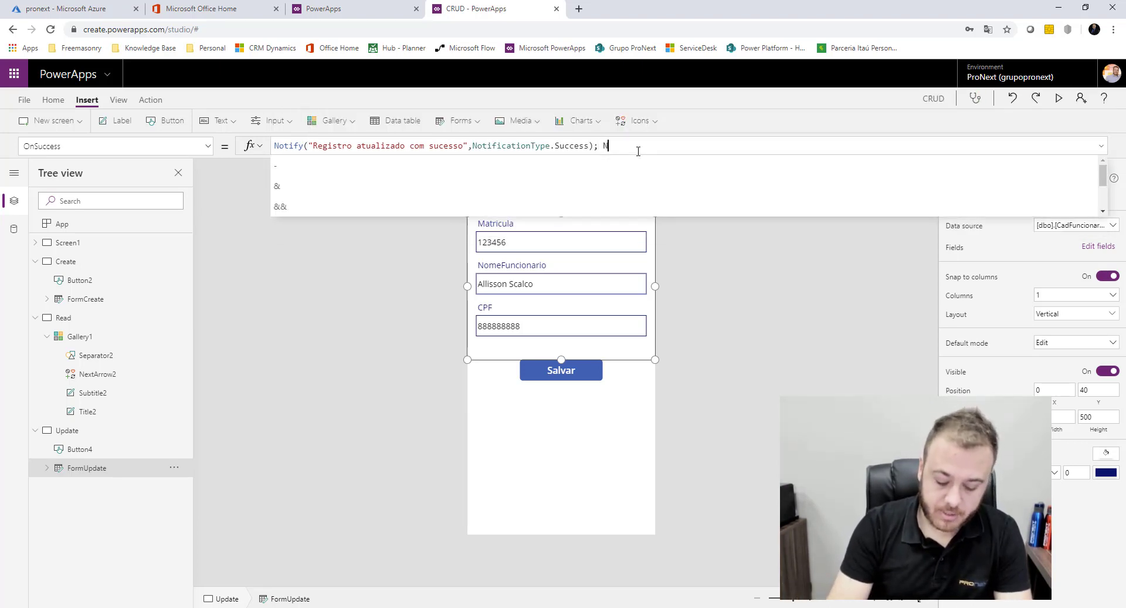
{"action": "type", "text": "avi"}
{"action": "key", "text": "Tab"}
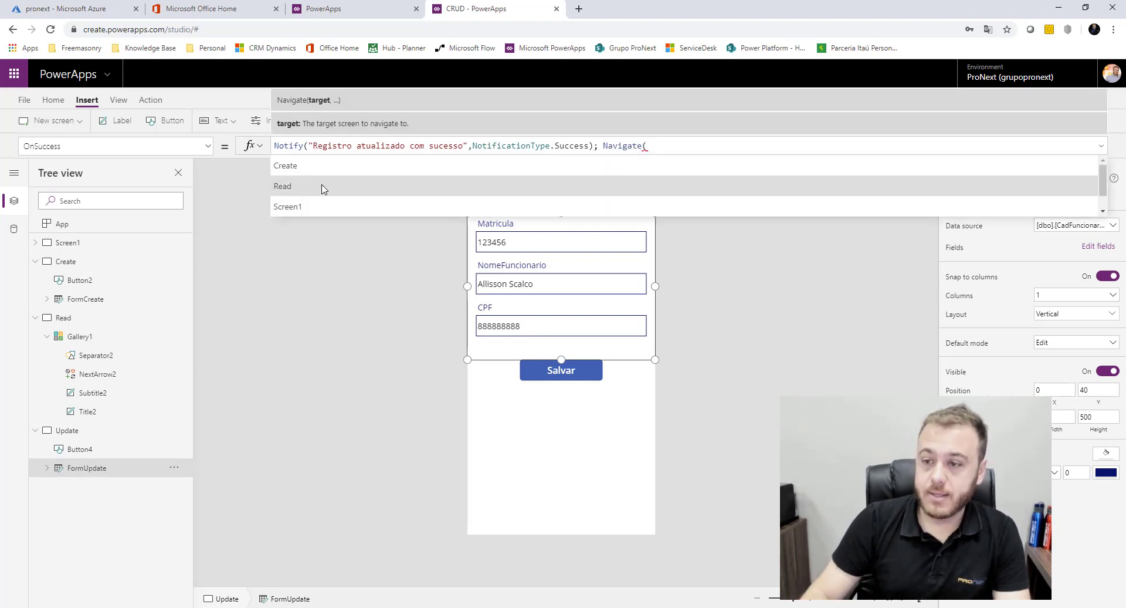
{"action": "left_click", "coordinate": [321, 205]}
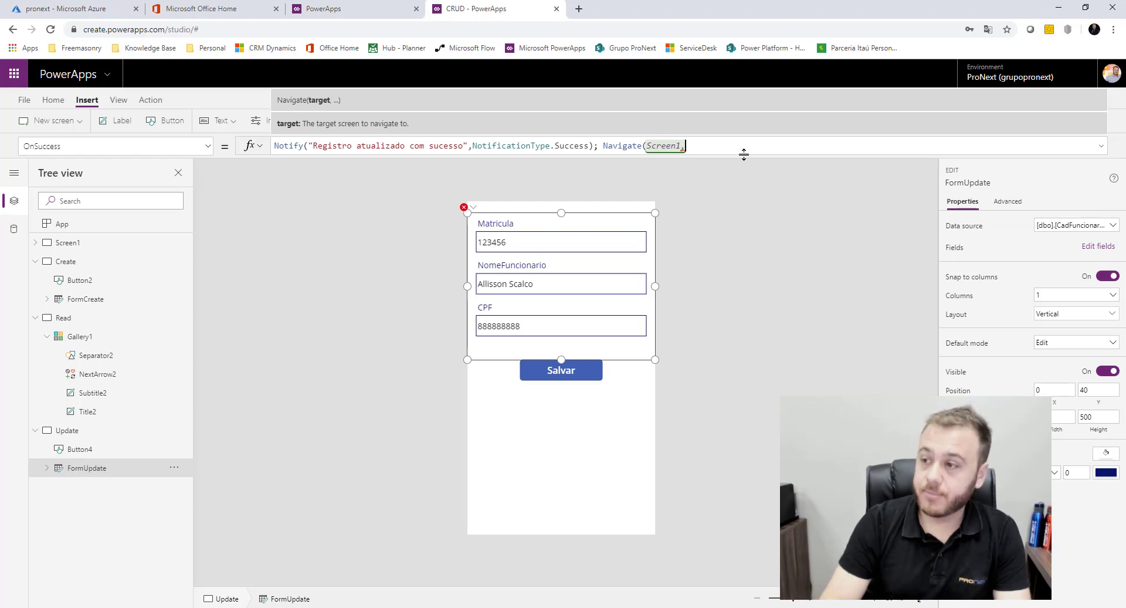
{"action": "type", "text": ","}
{"action": "left_click", "coordinate": [499, 166]}
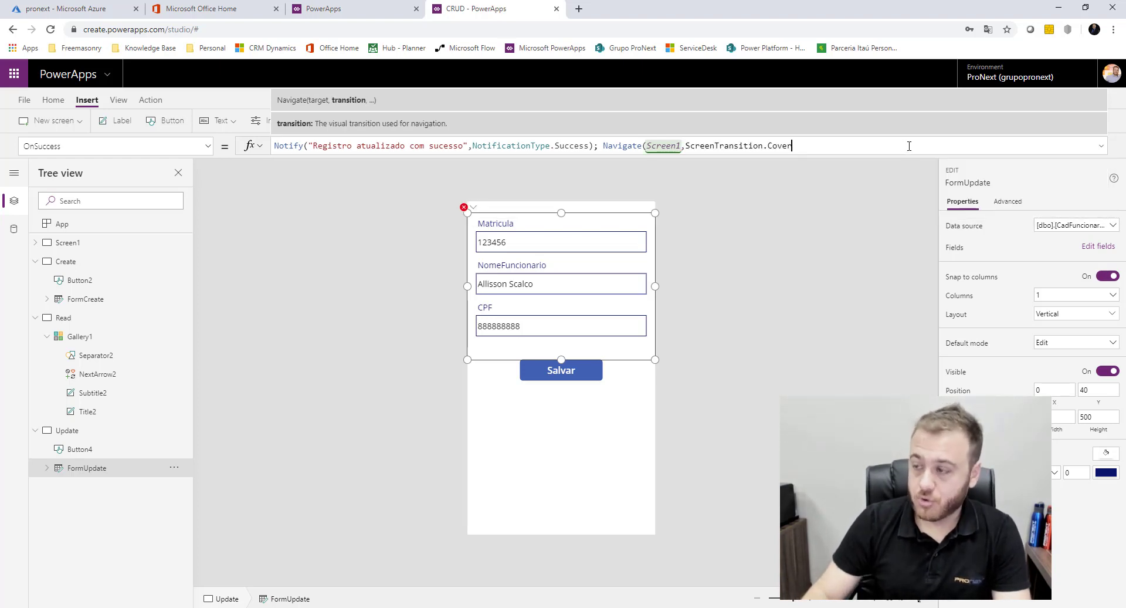
{"action": "type", "text": ")"}
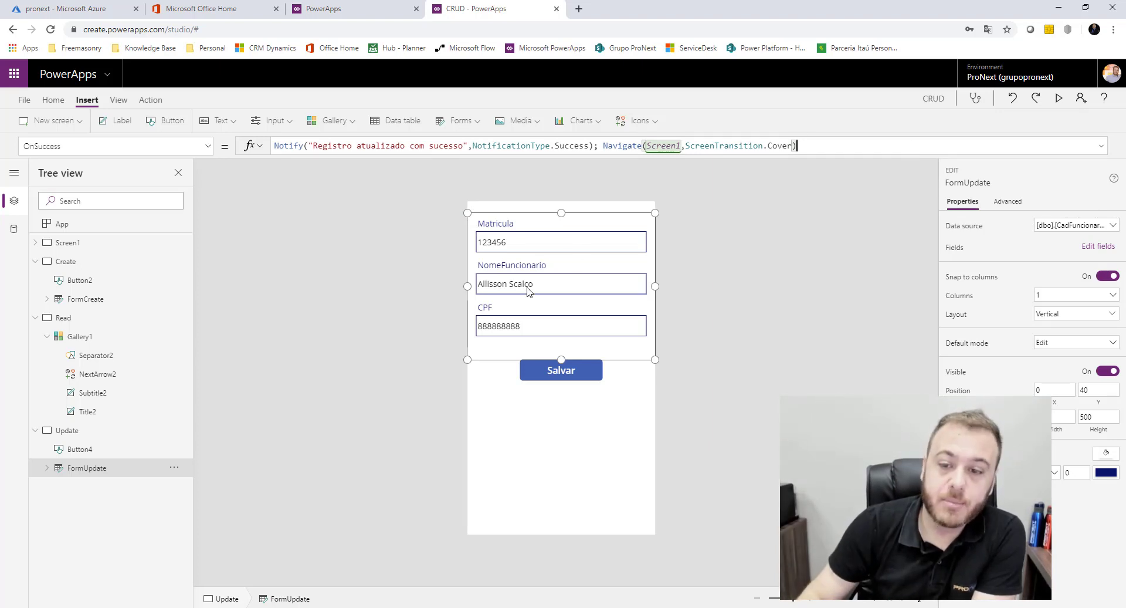
{"action": "left_click", "coordinate": [91, 321]}
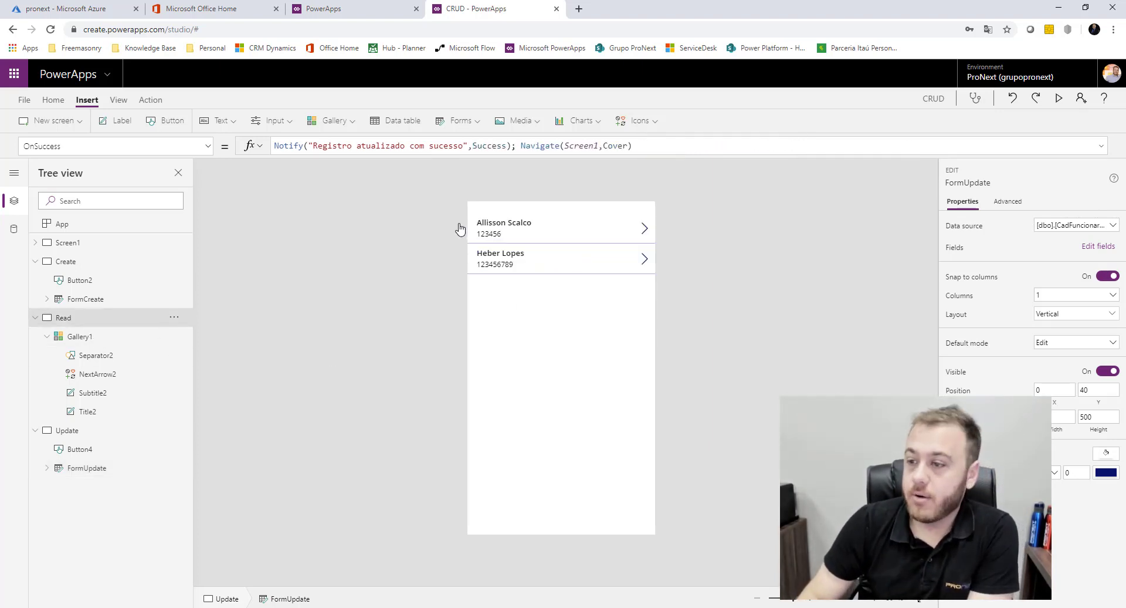
{"action": "left_click", "coordinate": [1059, 98]}
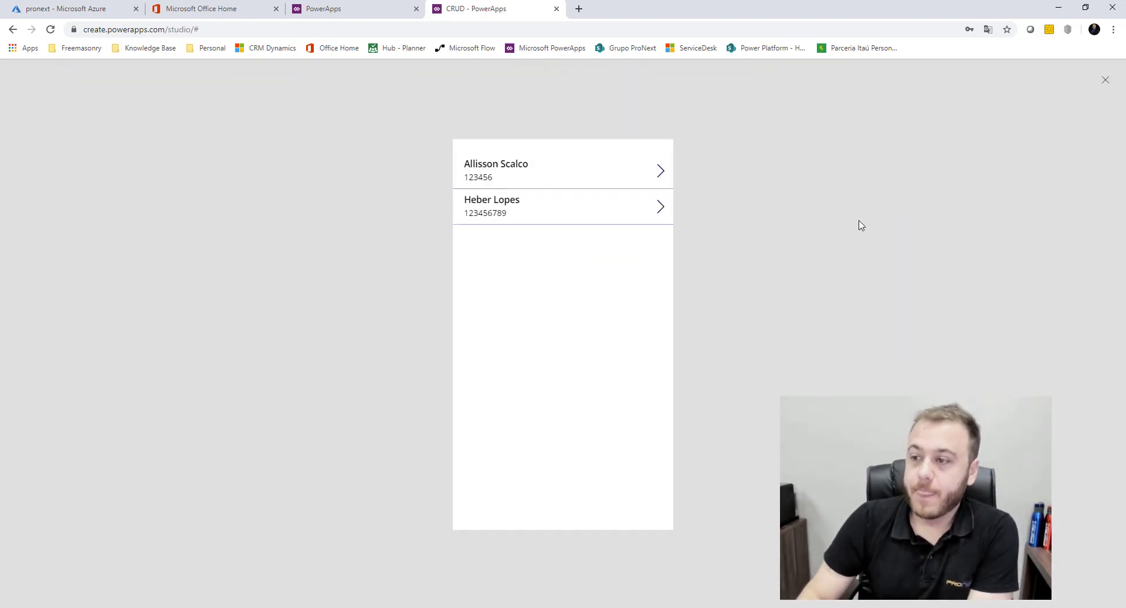
{"action": "left_click", "coordinate": [700, 156]}
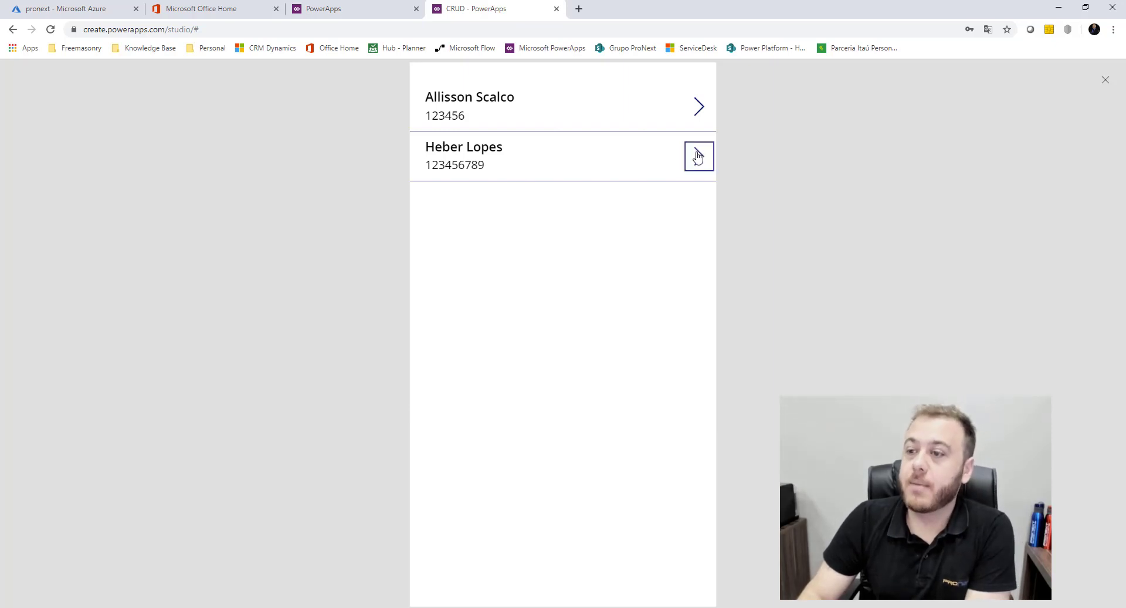
{"action": "double_click", "coordinate": [509, 251]}
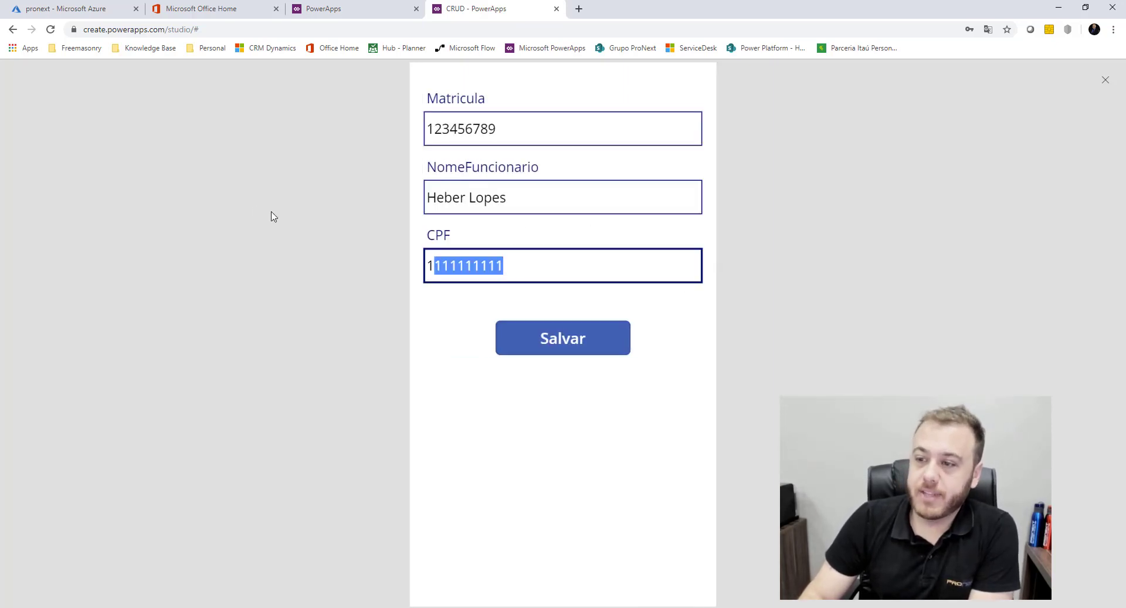
{"action": "type", "text": "2222222222"}
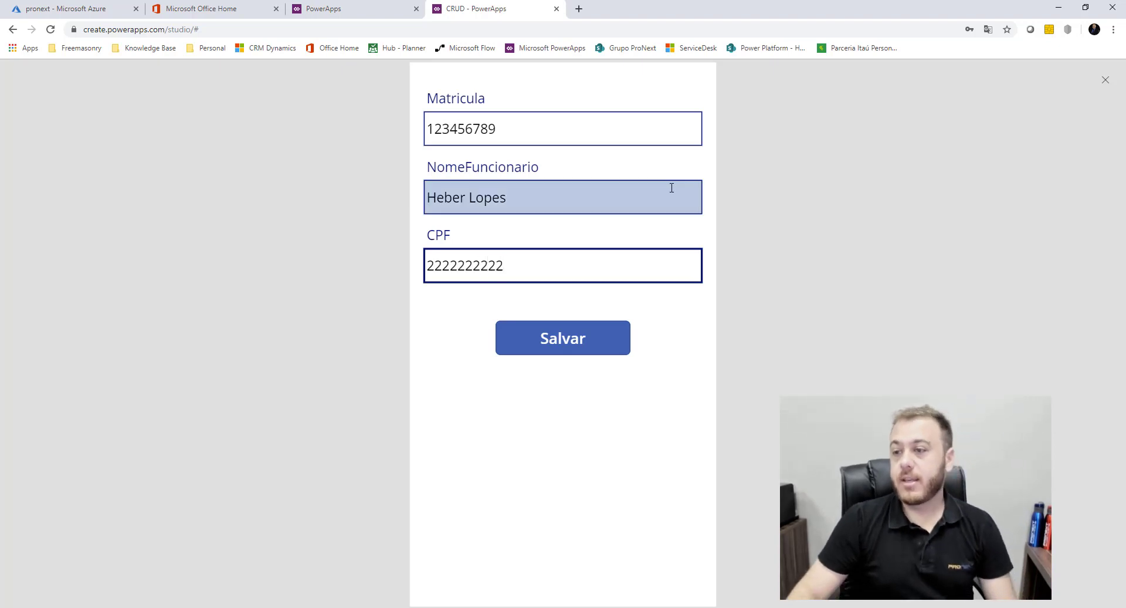
{"action": "left_click", "coordinate": [588, 340]}
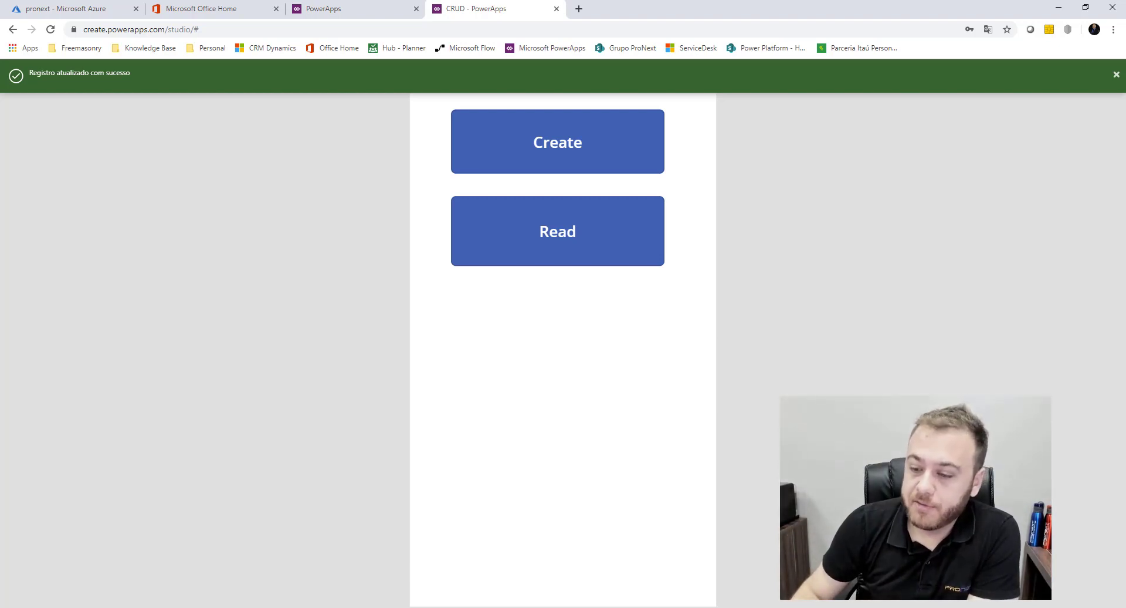
{"action": "key", "text": "alt+Tab"}
{"action": "left_click", "coordinate": [397, 239]}
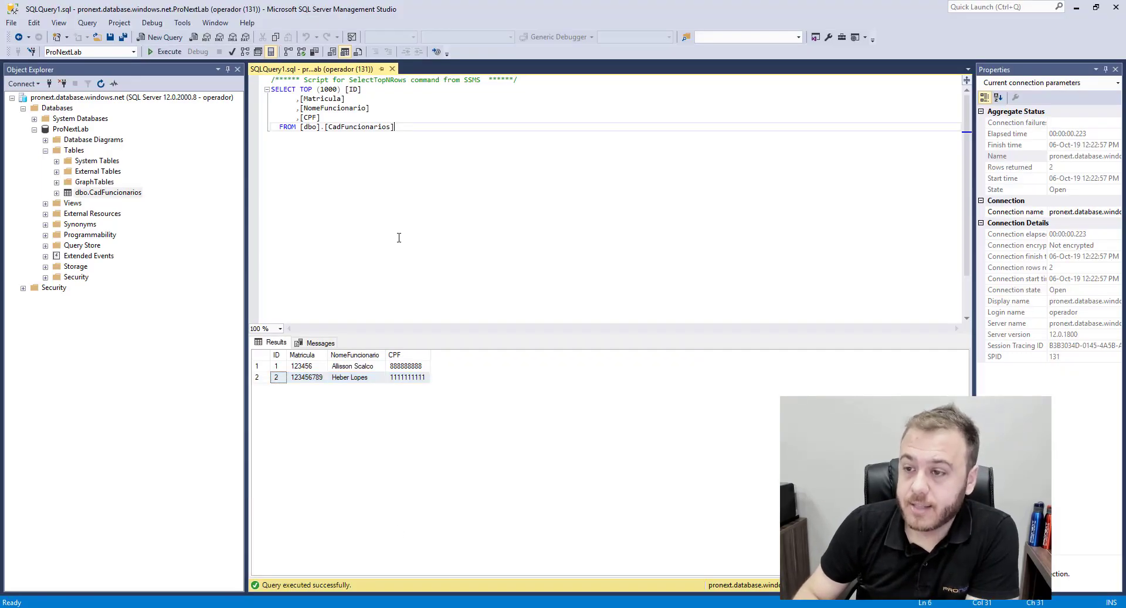
{"action": "left_click", "coordinate": [163, 52]}
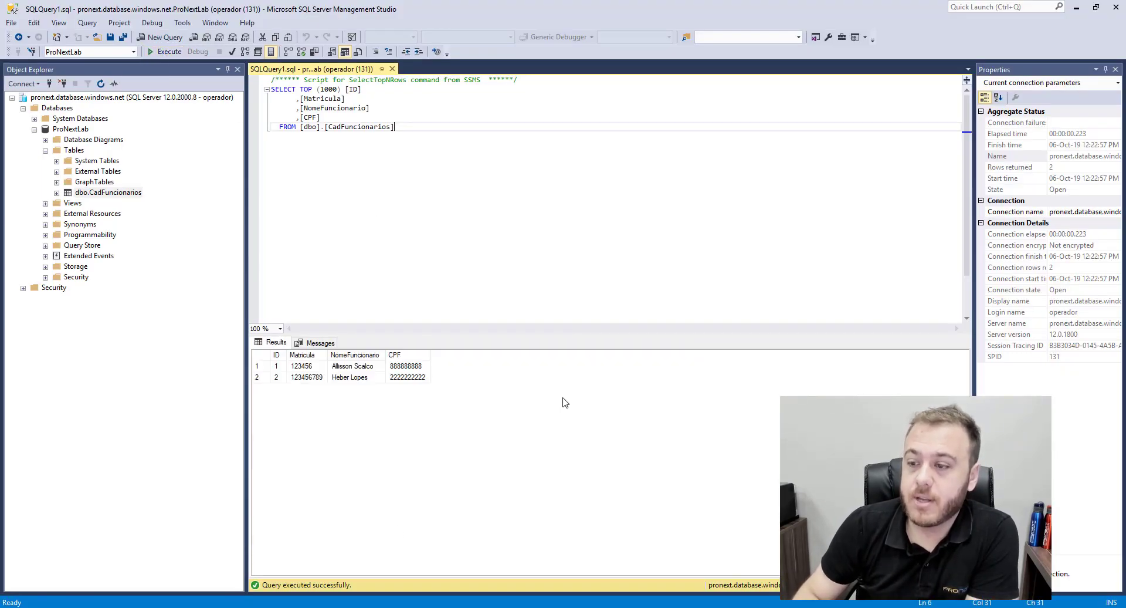
{"action": "left_click", "coordinate": [265, 379]}
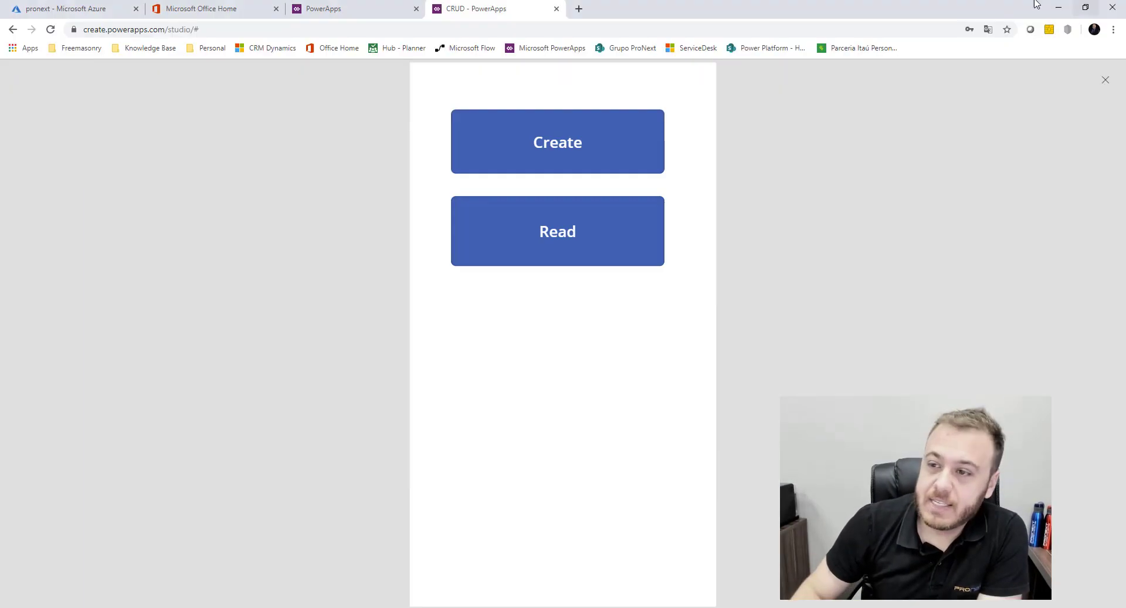
Minimize SSMS and open the preview's Read list showing both employees
{"action": "left_click", "coordinate": [1079, 4]}
{"action": "left_click", "coordinate": [525, 232]}
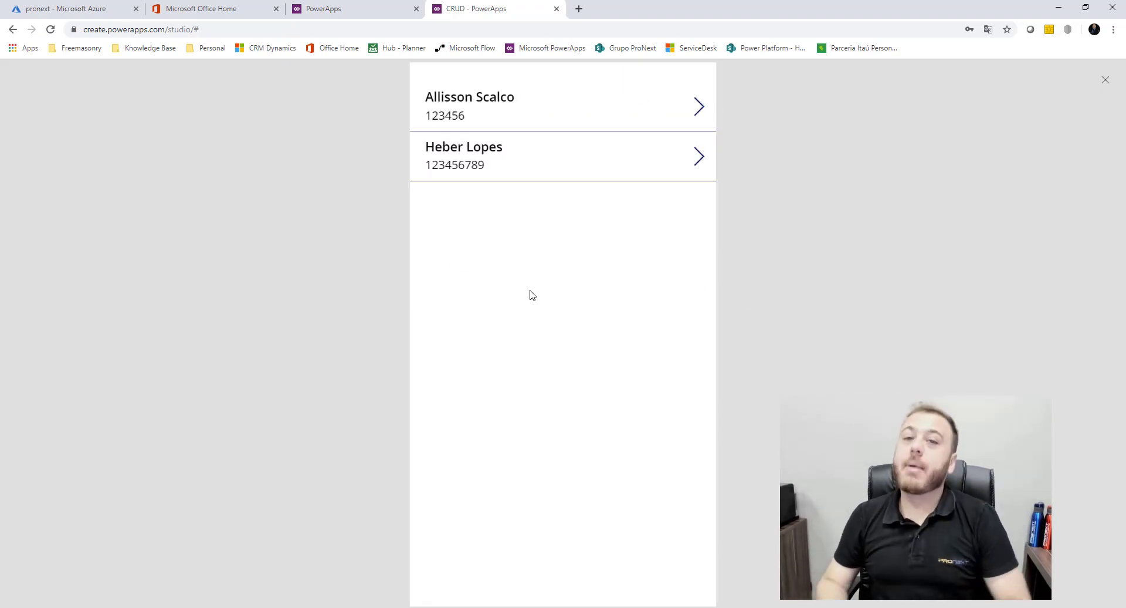
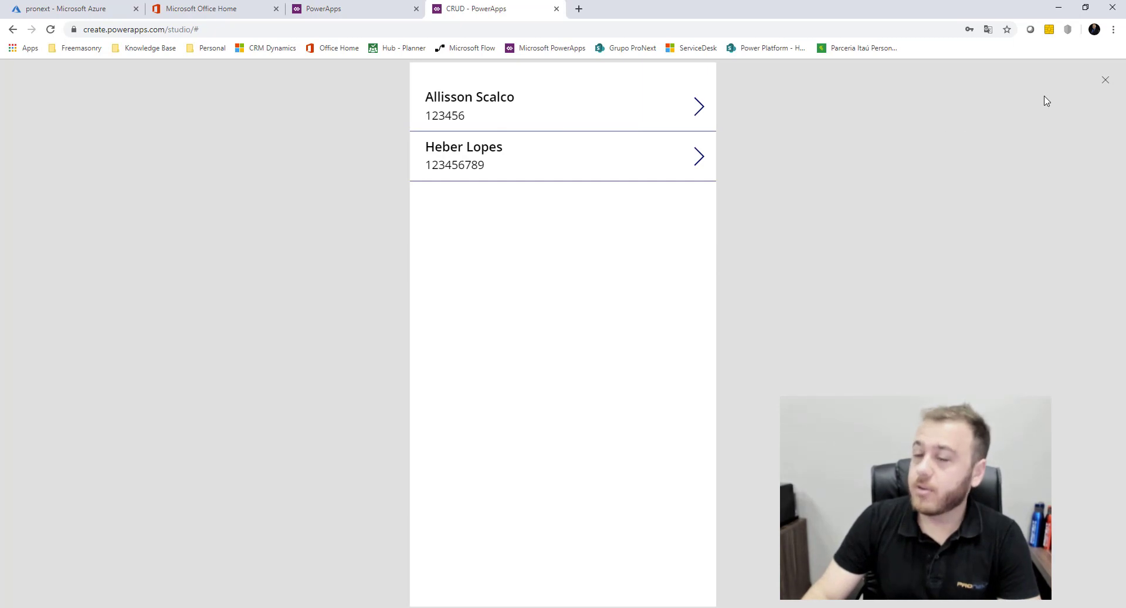
Close the preview and inspect the OnSelect formulas of NextArrow2 and Separator2 in the gallery
{"action": "left_click", "coordinate": [1106, 81]}
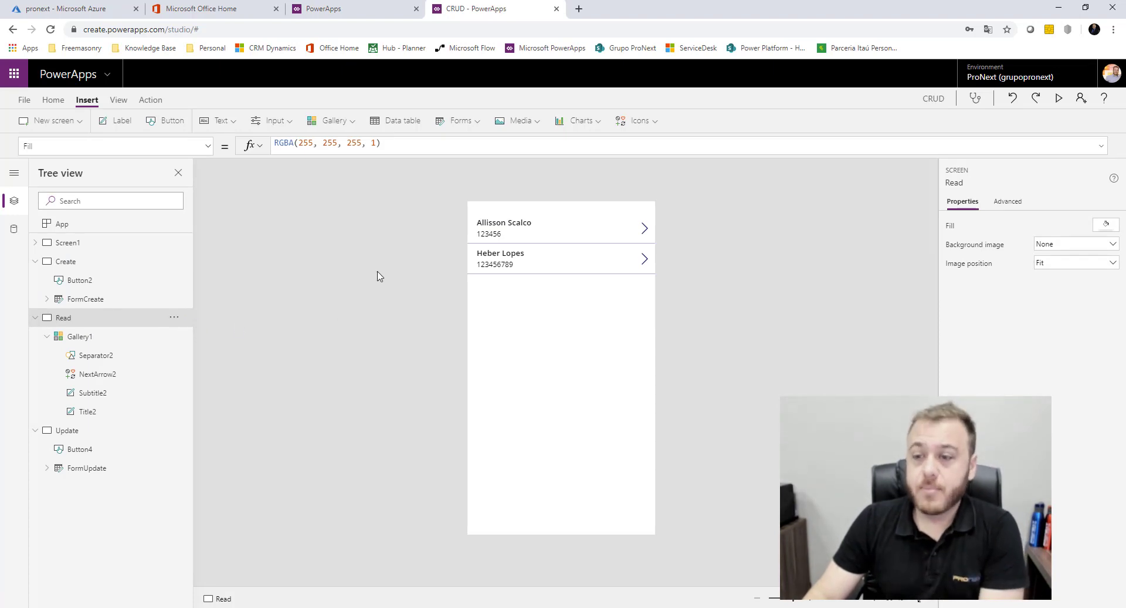
{"action": "left_click", "coordinate": [134, 380]}
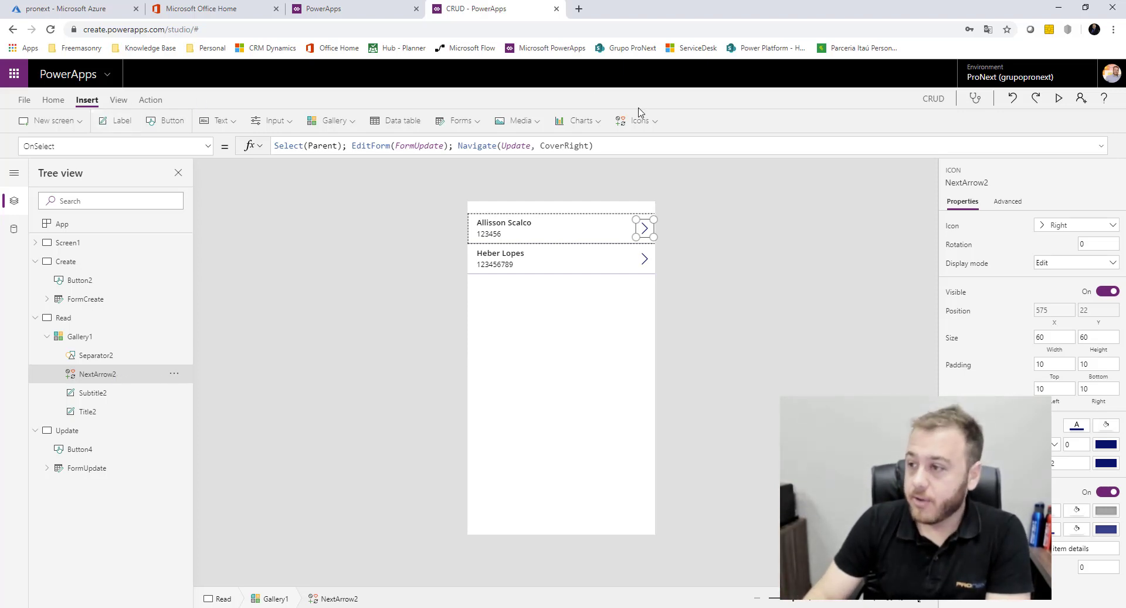
{"action": "left_click", "coordinate": [110, 360]}
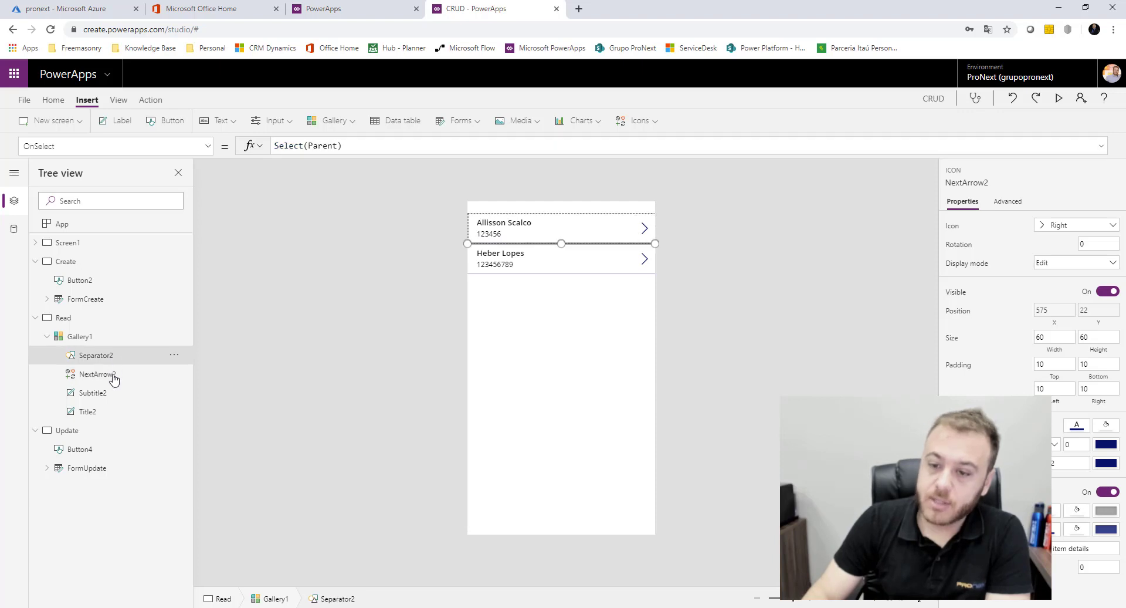
{"action": "left_click", "coordinate": [96, 374]}
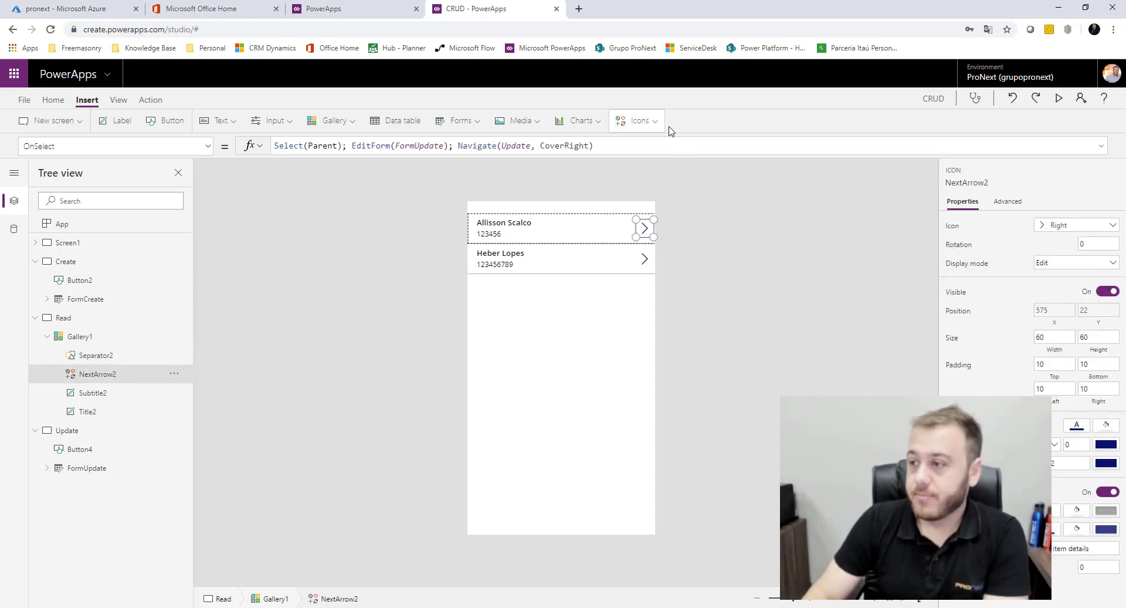
{"action": "left_click", "coordinate": [664, 123]}
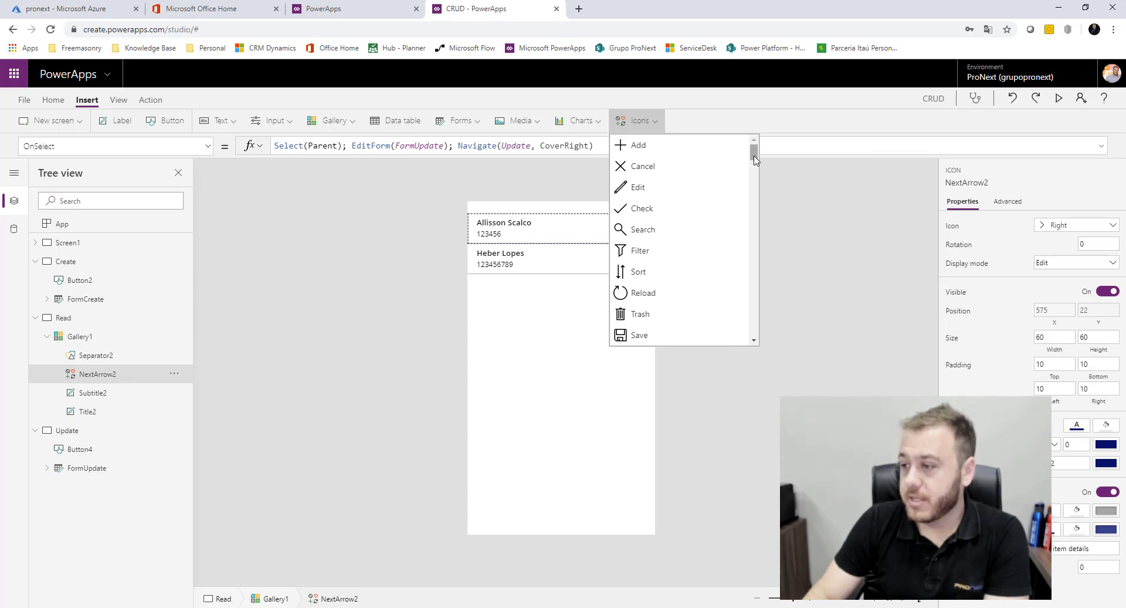
Insert a trash icon beside each gallery row's arrow and set its font colour to red
{"action": "left_click", "coordinate": [665, 319]}
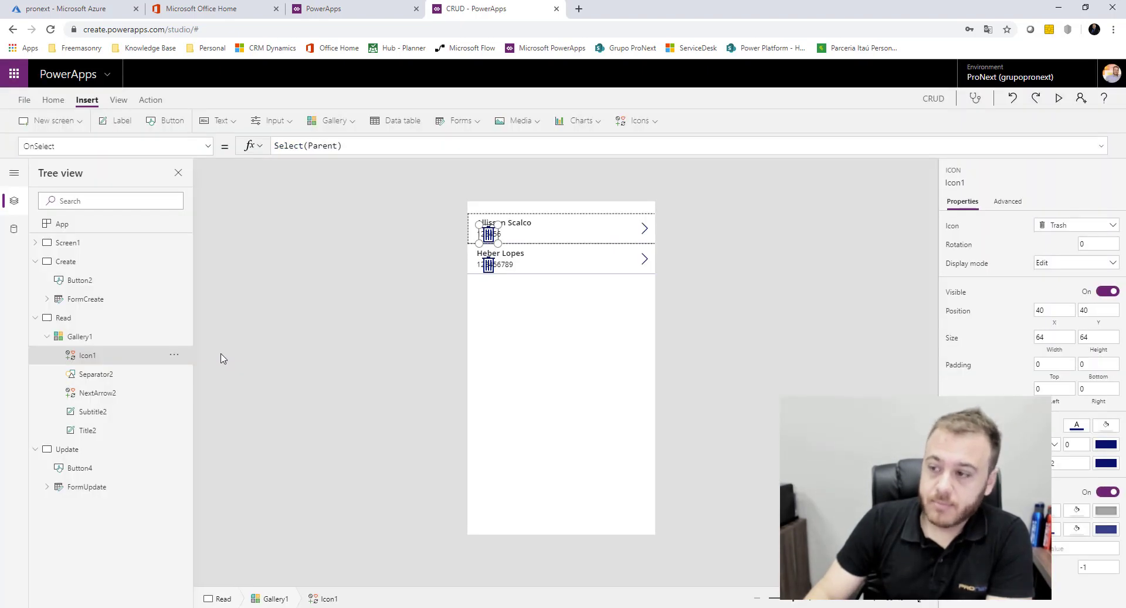
{"action": "left_click_drag", "start_coordinate": [497, 230], "coordinate": [620, 228]}
{"action": "left_click", "coordinate": [54, 100]}
{"action": "left_click", "coordinate": [419, 128]}
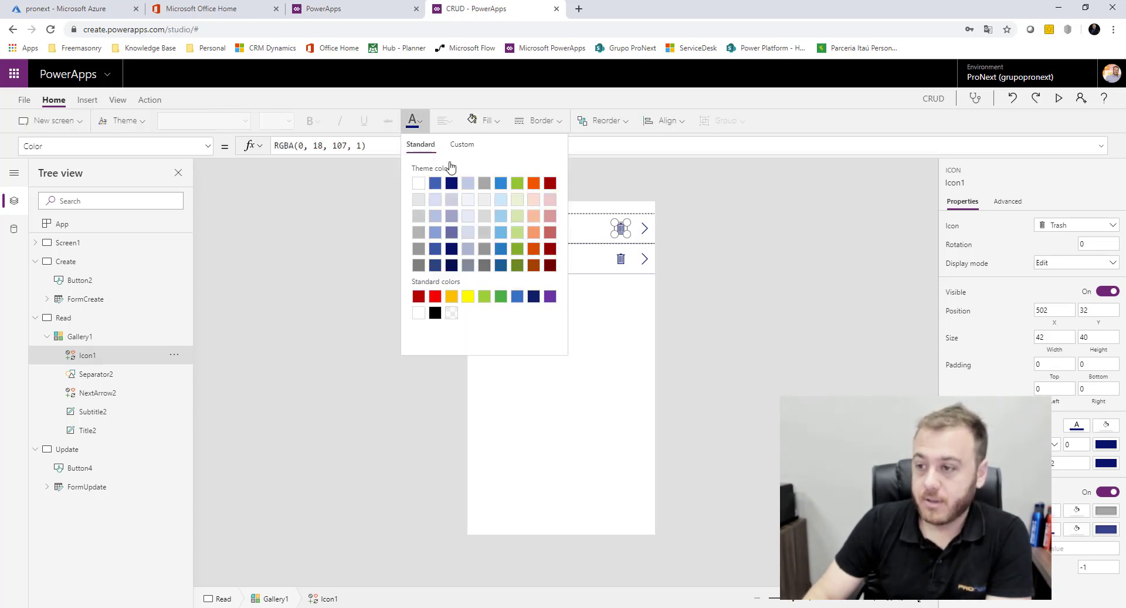
{"action": "left_click", "coordinate": [435, 296]}
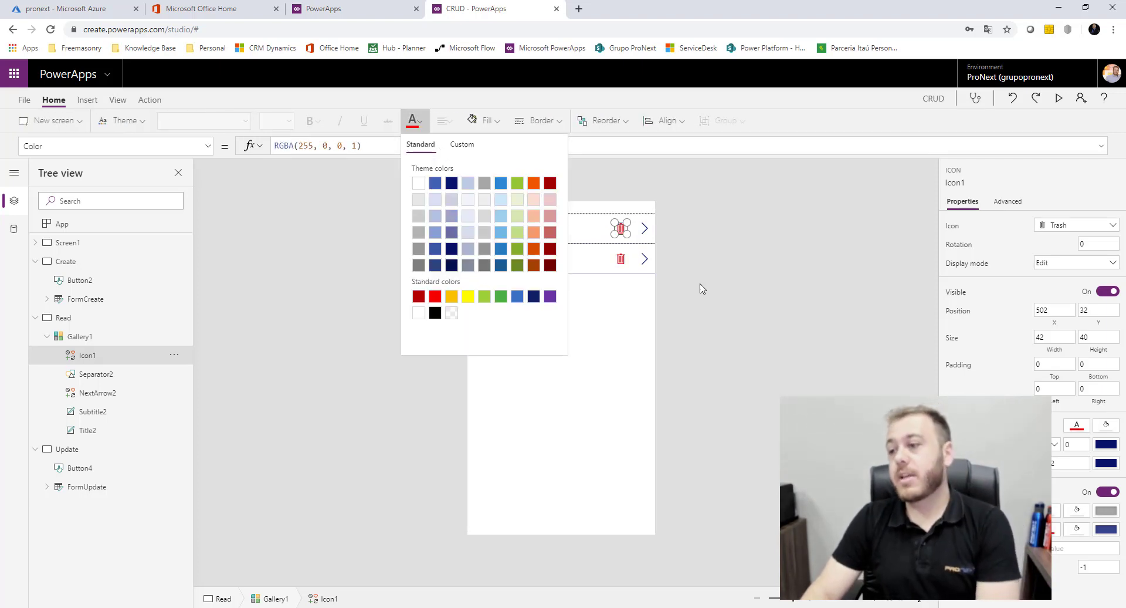
{"action": "left_click", "coordinate": [621, 228]}
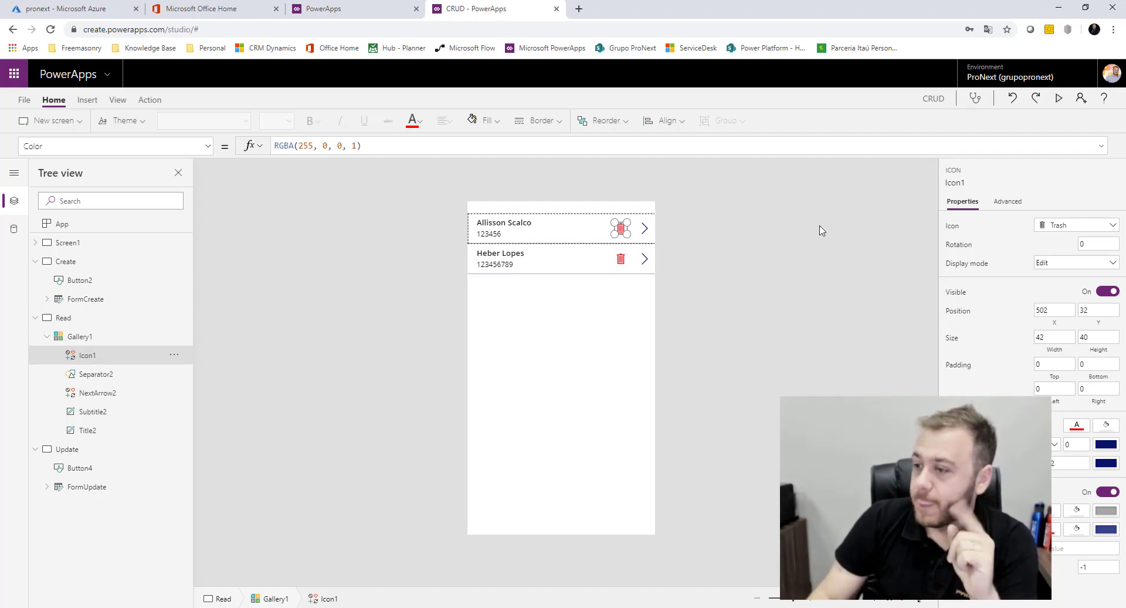
Replace the trash icon's OnSelect with Remove('[dbo].[CadFuncionarios]', ThisItem)
{"action": "left_click", "coordinate": [694, 279]}
{"action": "left_click", "coordinate": [625, 235]}
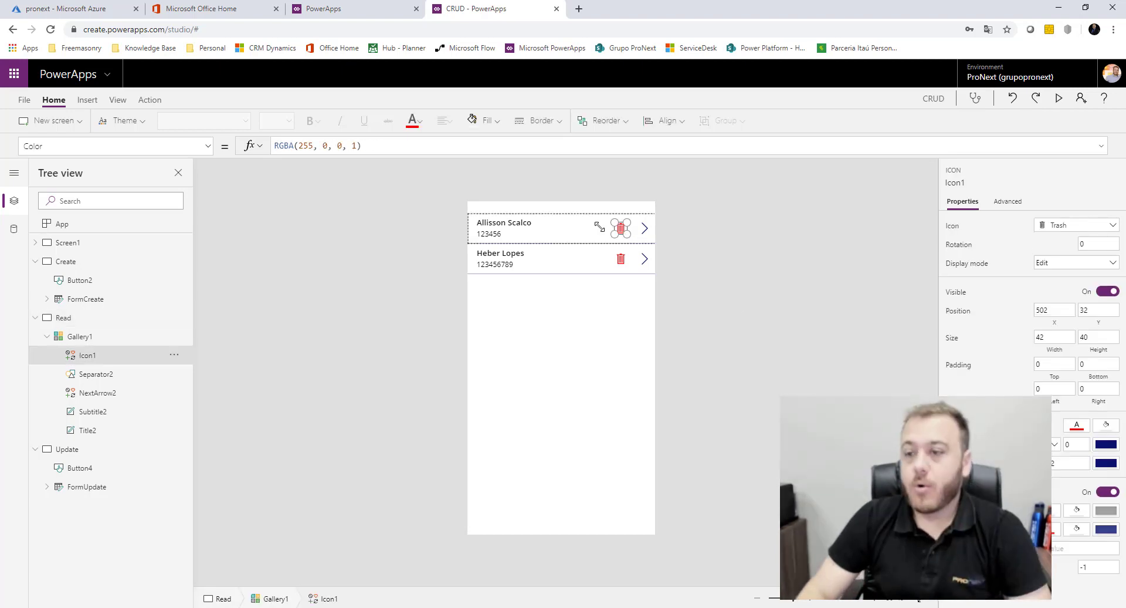
{"action": "left_click", "coordinate": [208, 145]}
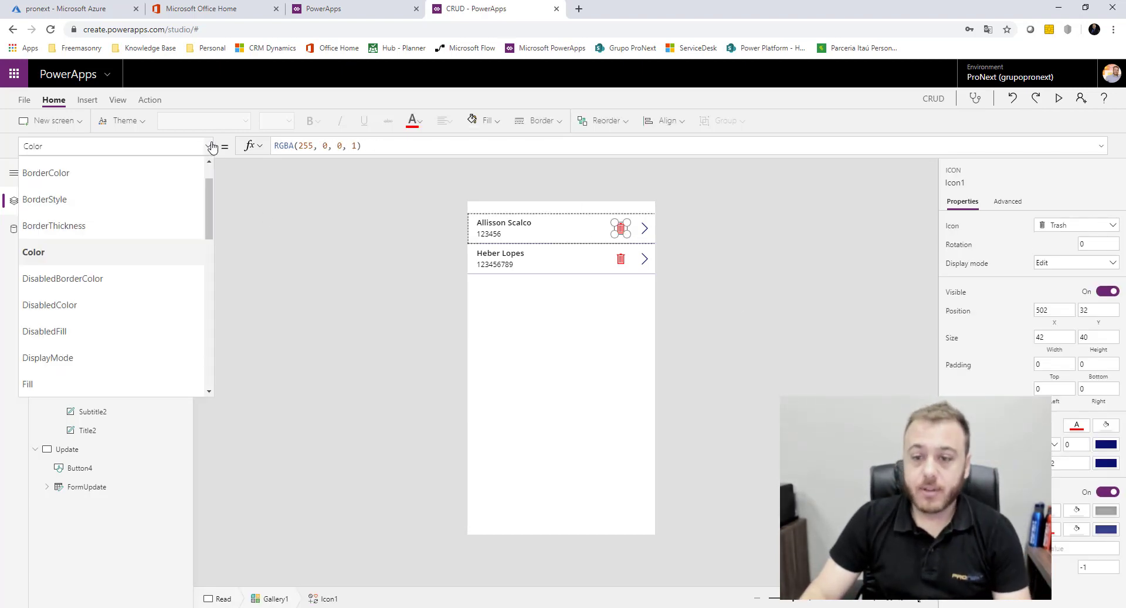
{"action": "scroll", "coordinate": [136, 326], "scroll_direction": "down", "scroll_amount": 5}
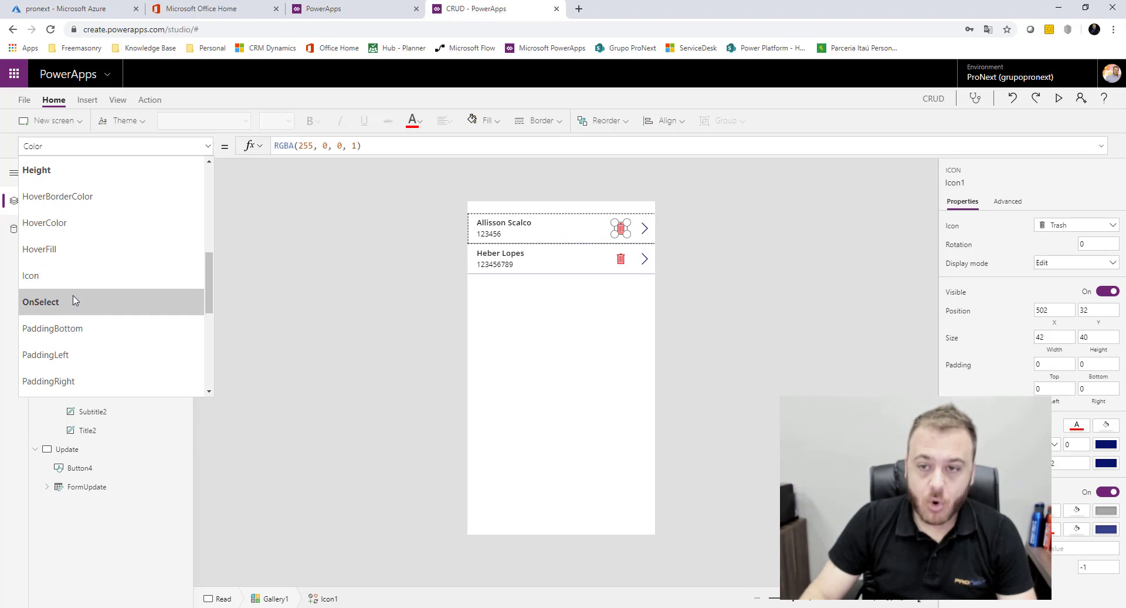
{"action": "left_click", "coordinate": [76, 301]}
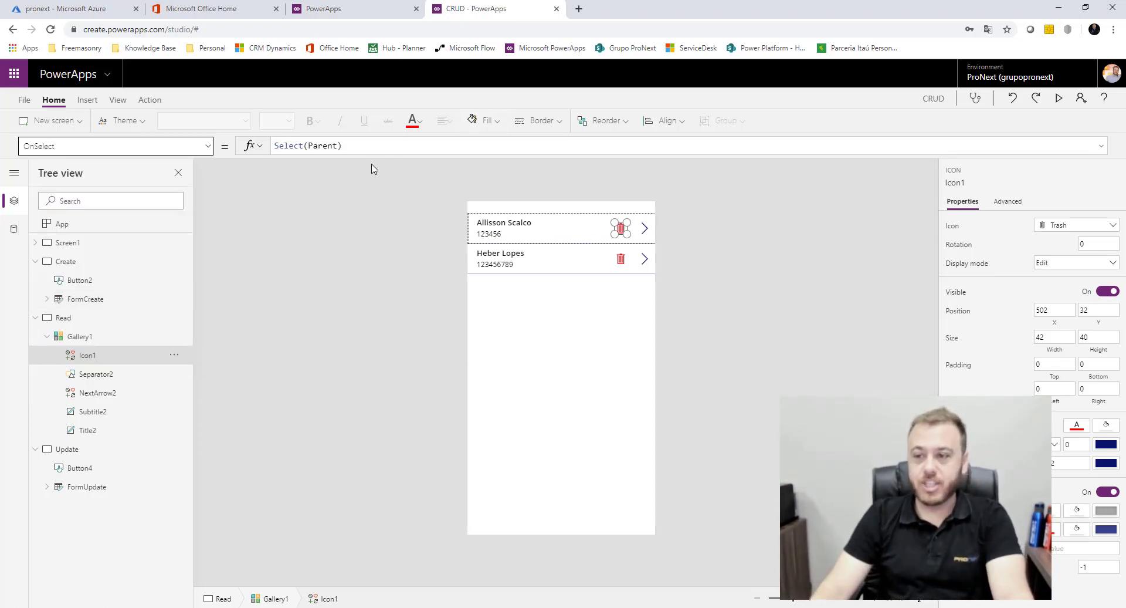
{"action": "triple_click", "coordinate": [365, 146]}
{"action": "key", "text": "BackSpace"}
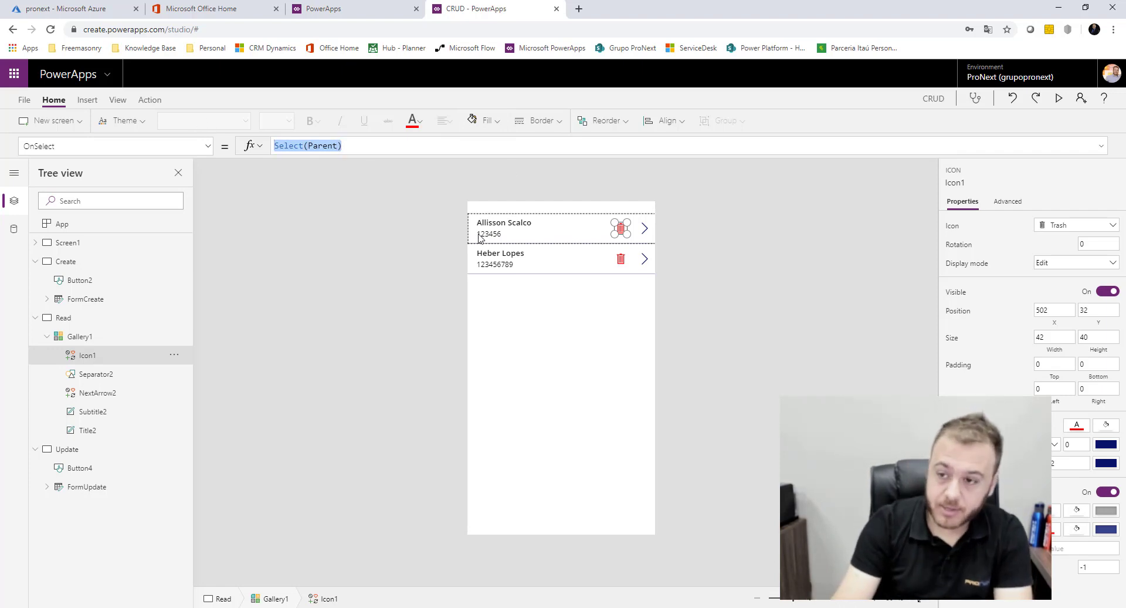
{"action": "type", "text": "Rem"}
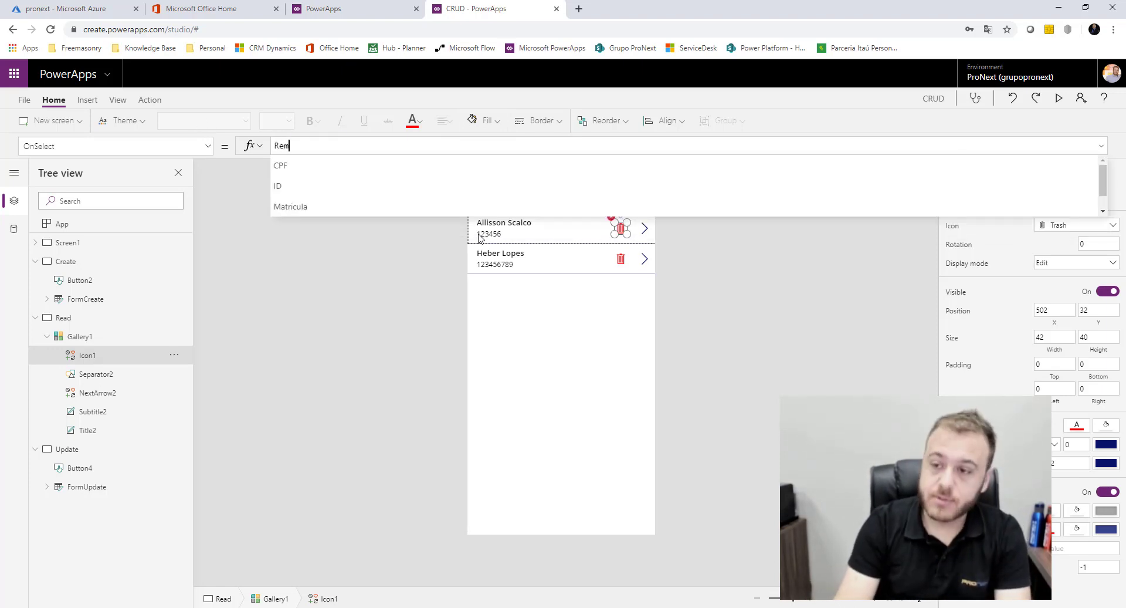
{"action": "type", "text": "o"}
{"action": "left_click", "coordinate": [299, 169]}
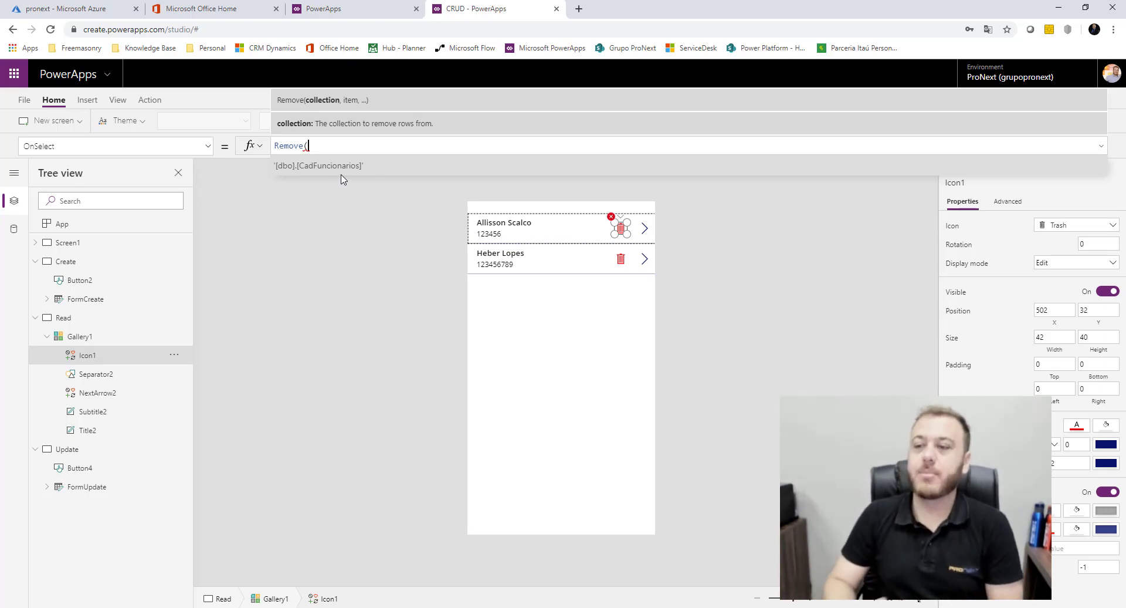
{"action": "left_click", "coordinate": [350, 169]}
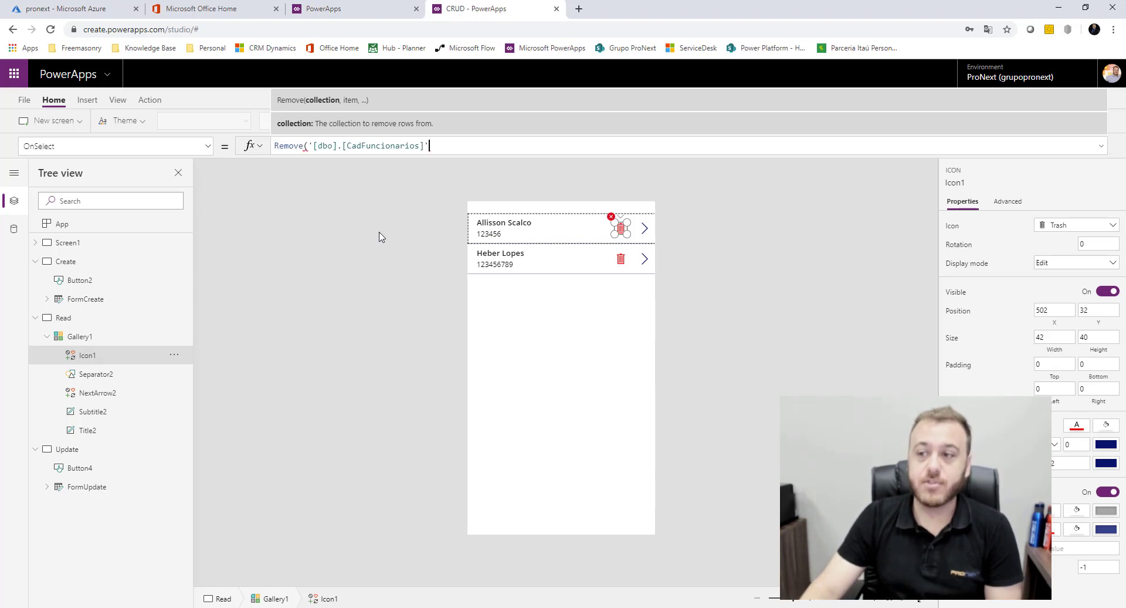
{"action": "type", "text": ", thi"}
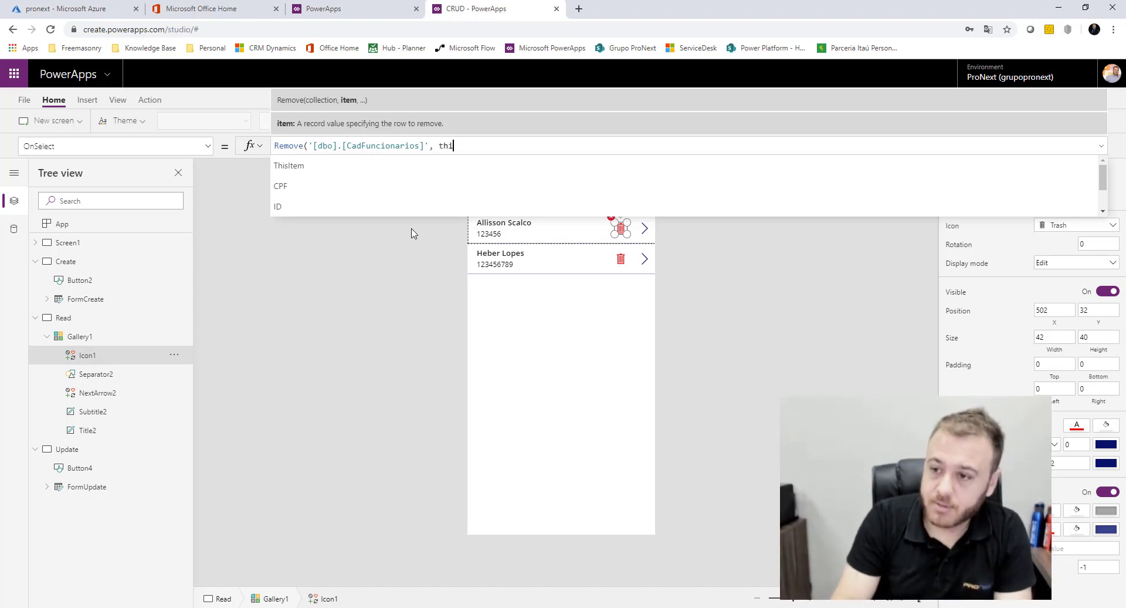
{"action": "left_click", "coordinate": [359, 169]}
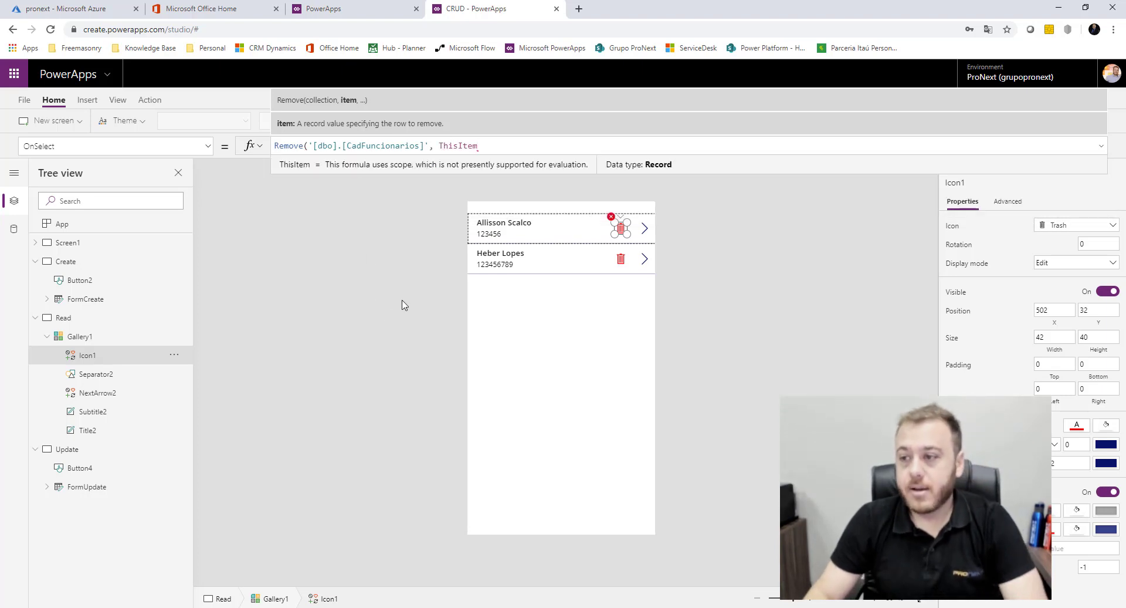
{"action": "type", "text": ")"}
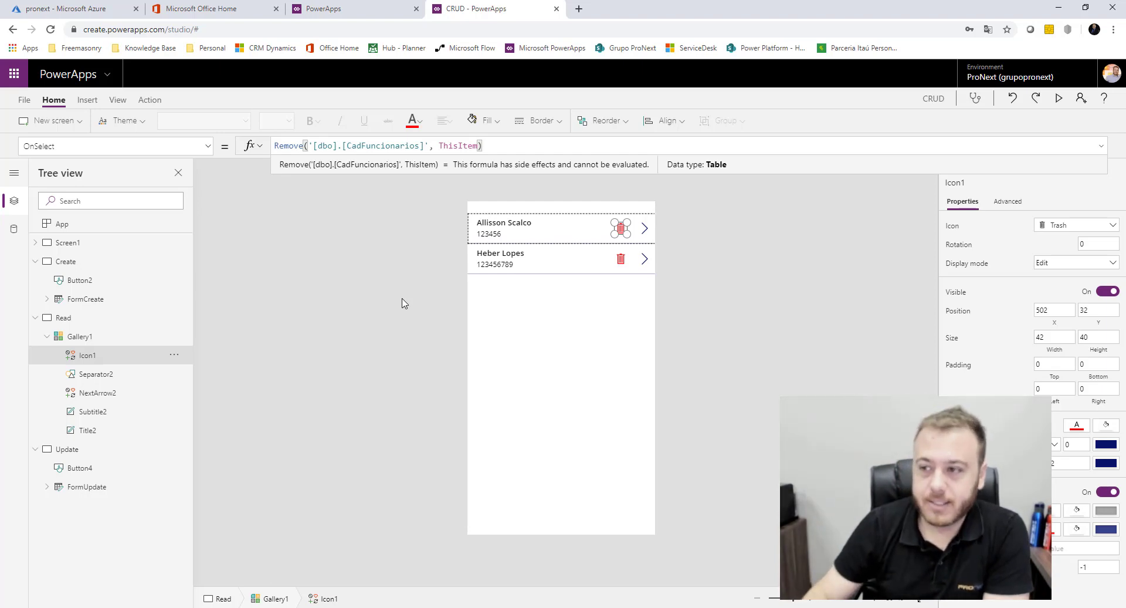
Append Navigate(Screen1, ScreenTransition.Cover) after the Remove call in the trash icon's formula
{"action": "left_click", "coordinate": [400, 300]}
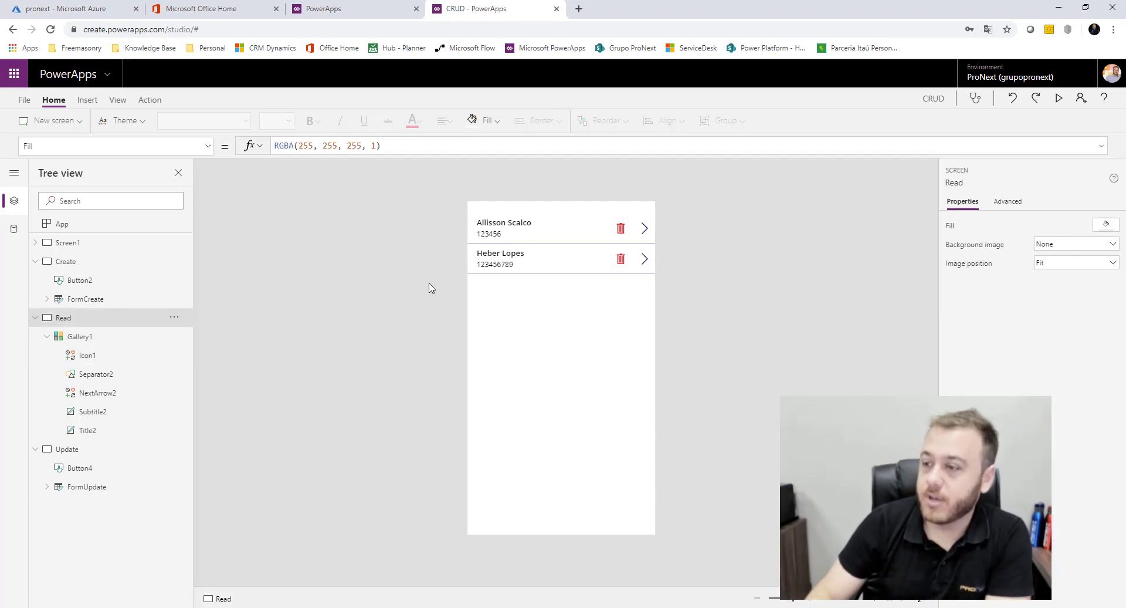
{"action": "left_click", "coordinate": [622, 228]}
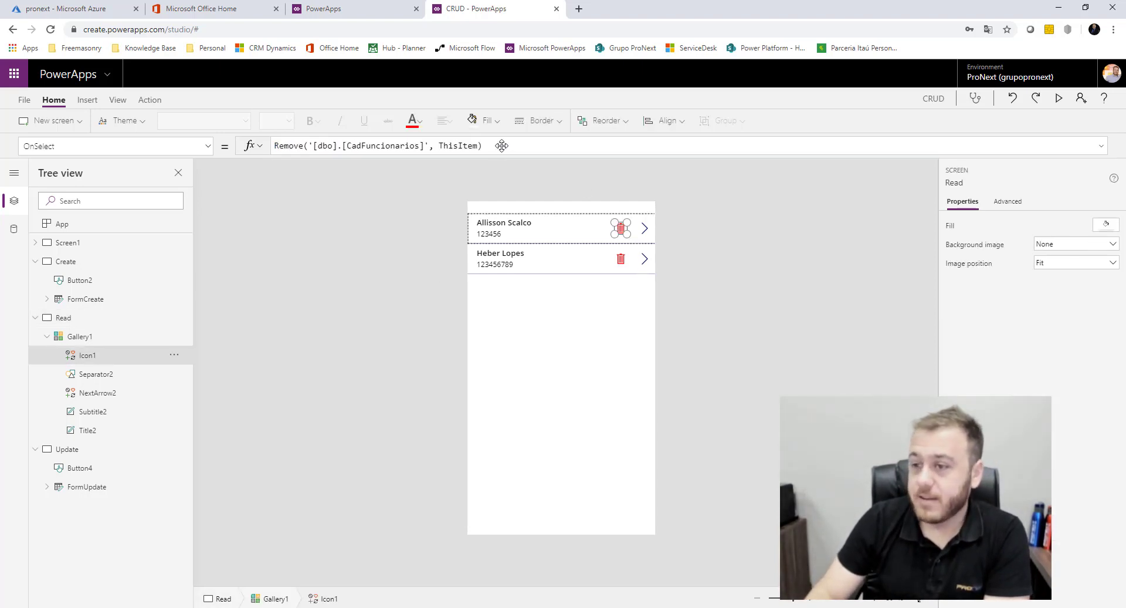
{"action": "left_click", "coordinate": [556, 146]}
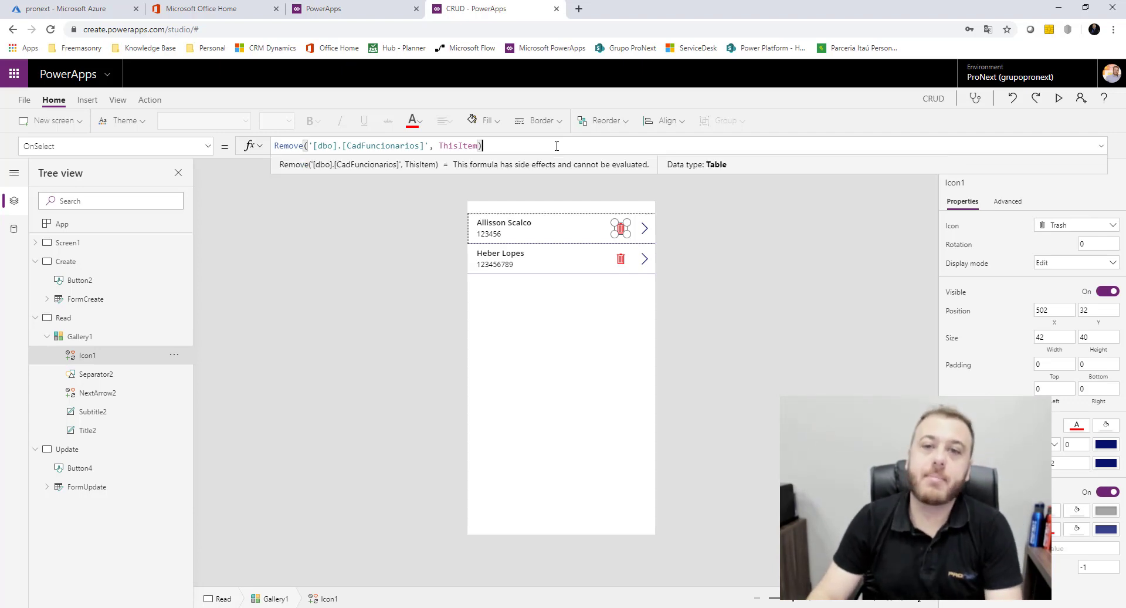
{"action": "type", "text": ";"}
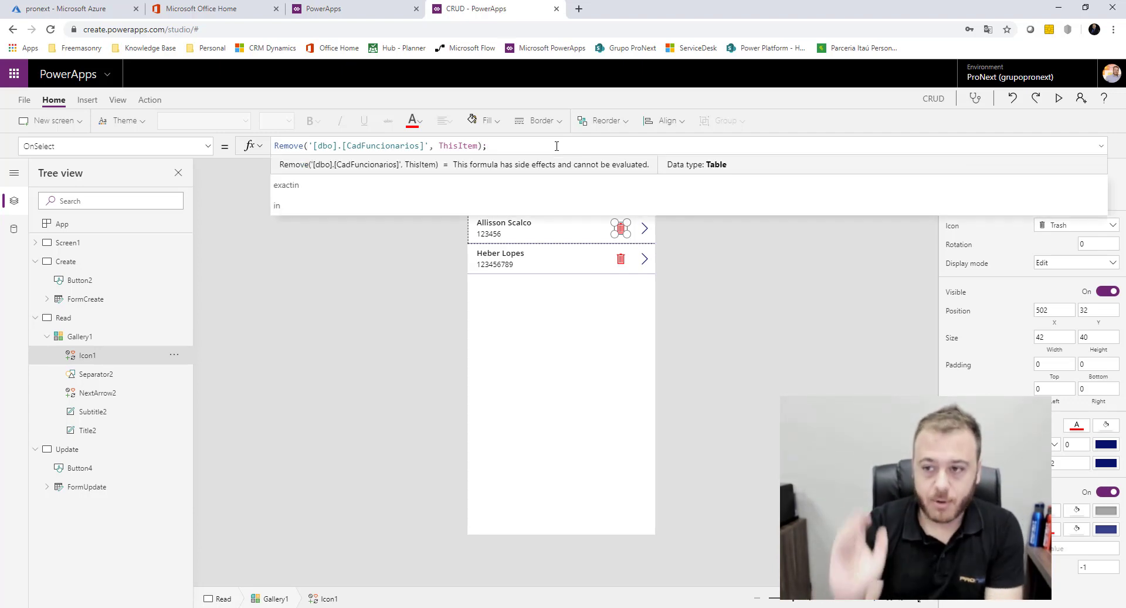
{"action": "type", "text": " Na"}
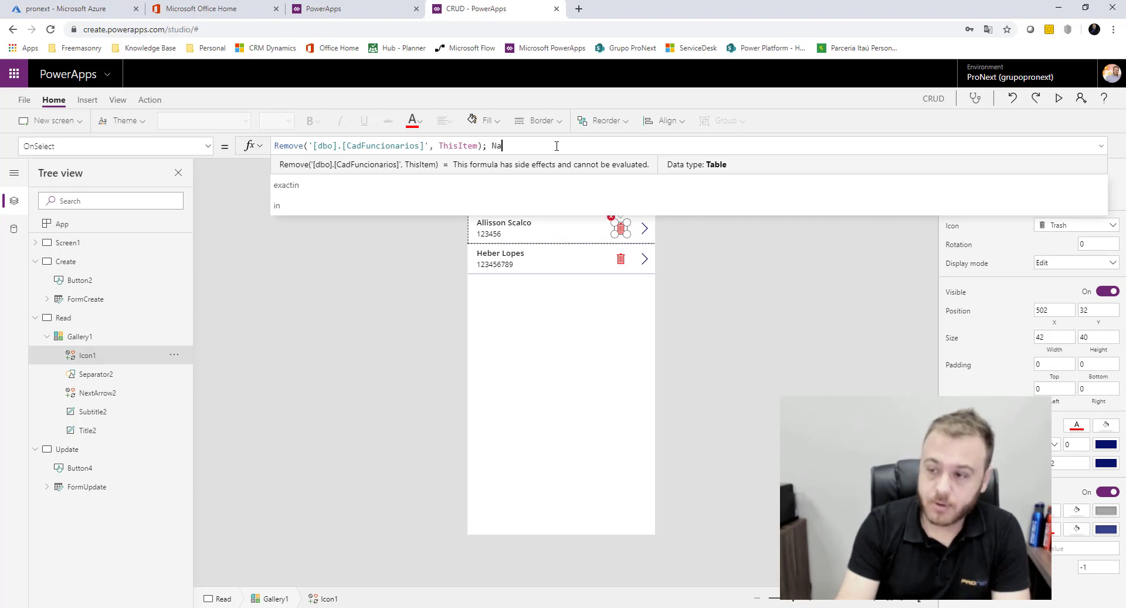
{"action": "type", "text": "vigate("}
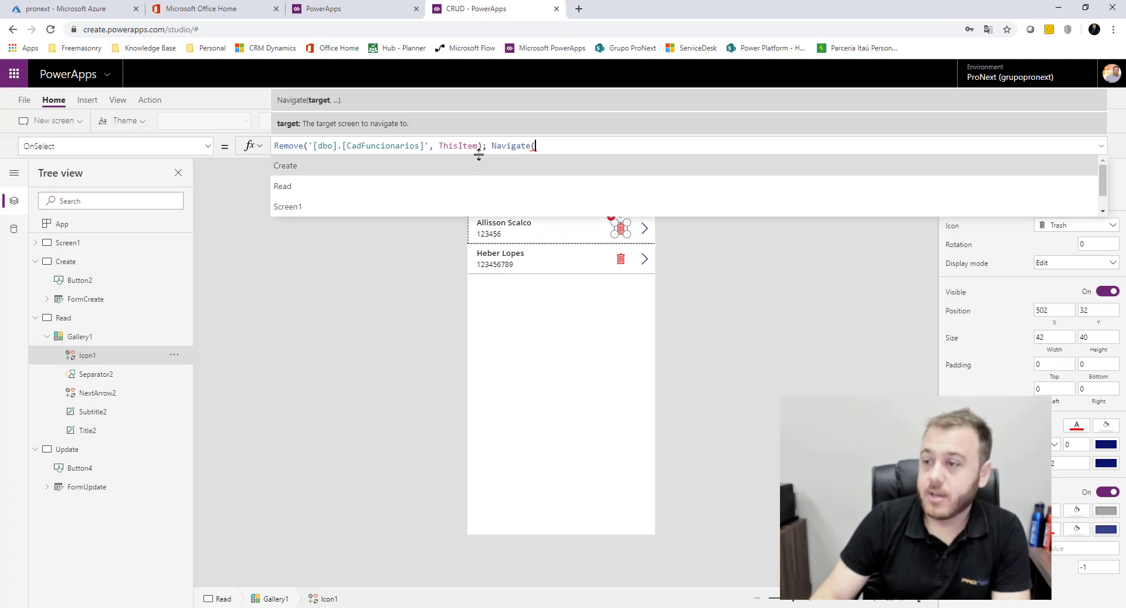
{"action": "left_click", "coordinate": [387, 206]}
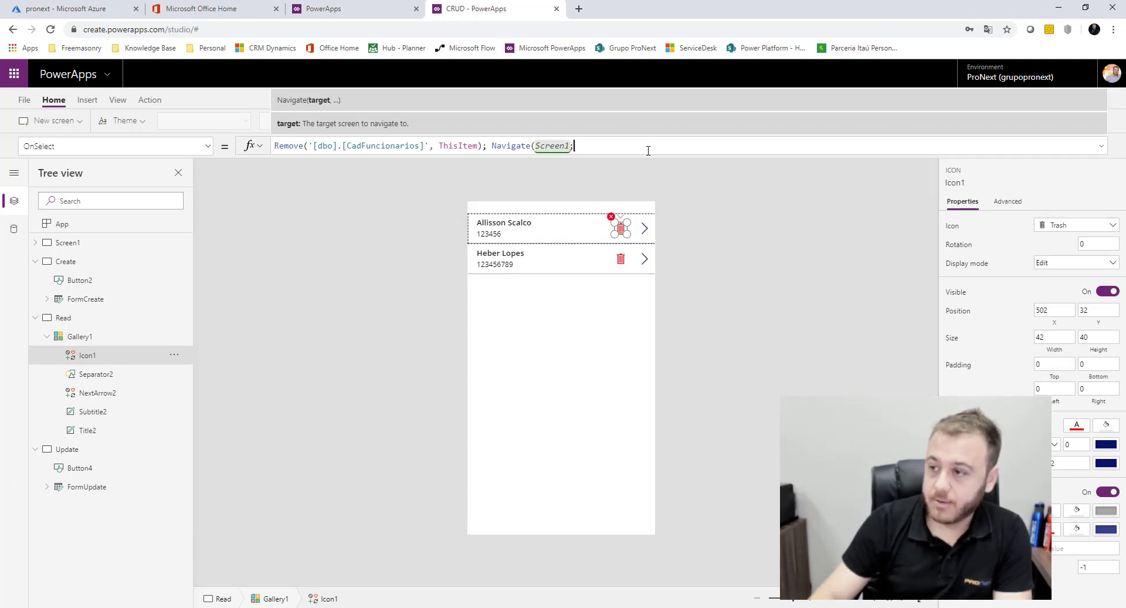
{"action": "key", "text": "BackSpace"}
{"action": "type", "text": ","}
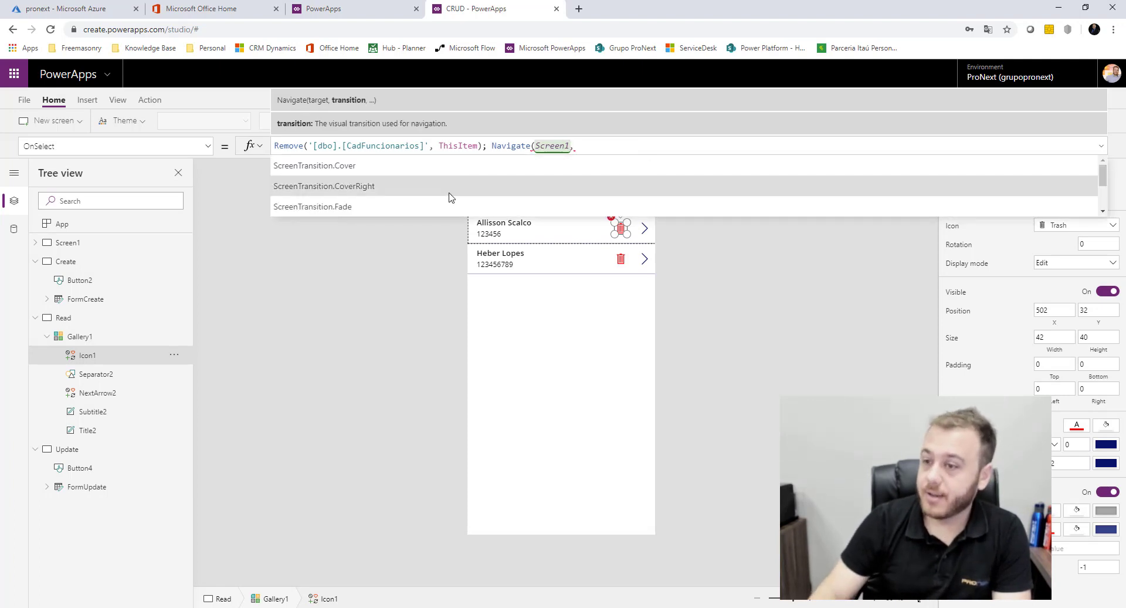
{"action": "left_click", "coordinate": [407, 173]}
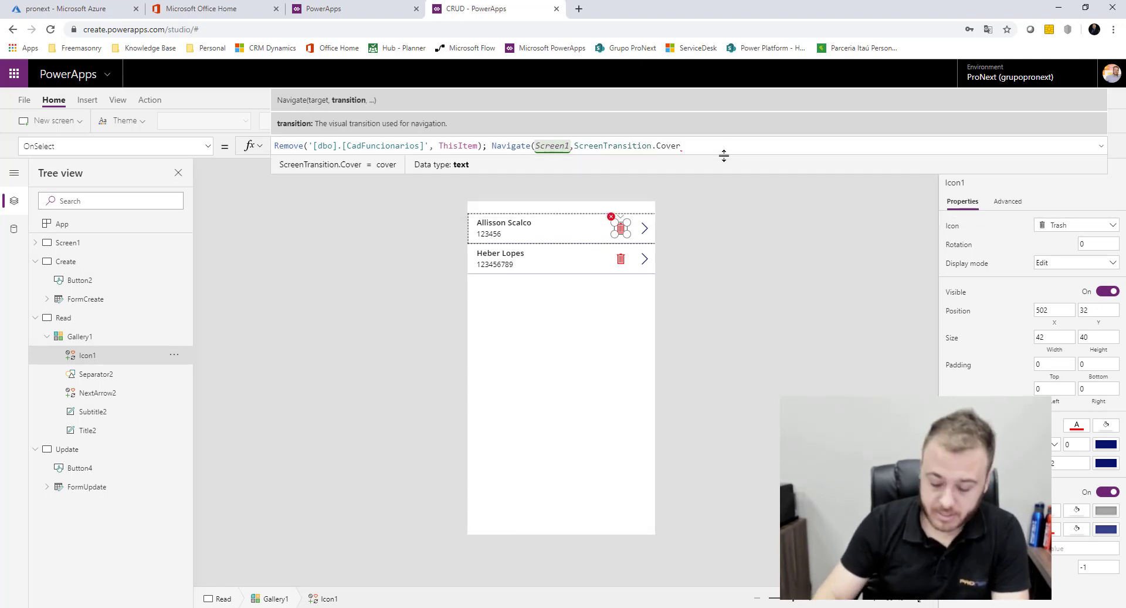
{"action": "type", "text": ")"}
{"action": "left_click", "coordinate": [486, 146]}
{"action": "key", "text": "Left"}
Add Notify("Registro removido com sucesso", NotificationType.Success) before Navigate, then preview the app from the Read screen
{"action": "type", "text": "Noti"}
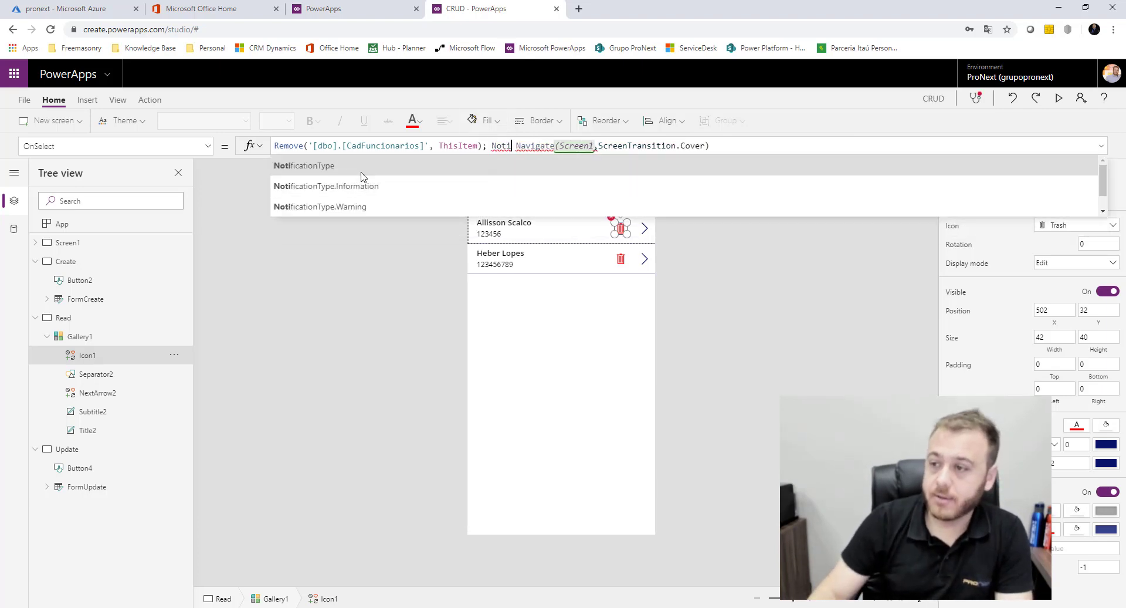
{"action": "left_click", "coordinate": [362, 170]}
{"action": "left_click_drag", "start_coordinate": [569, 146], "coordinate": [488, 145]}
{"action": "type", "text": "Noti"}
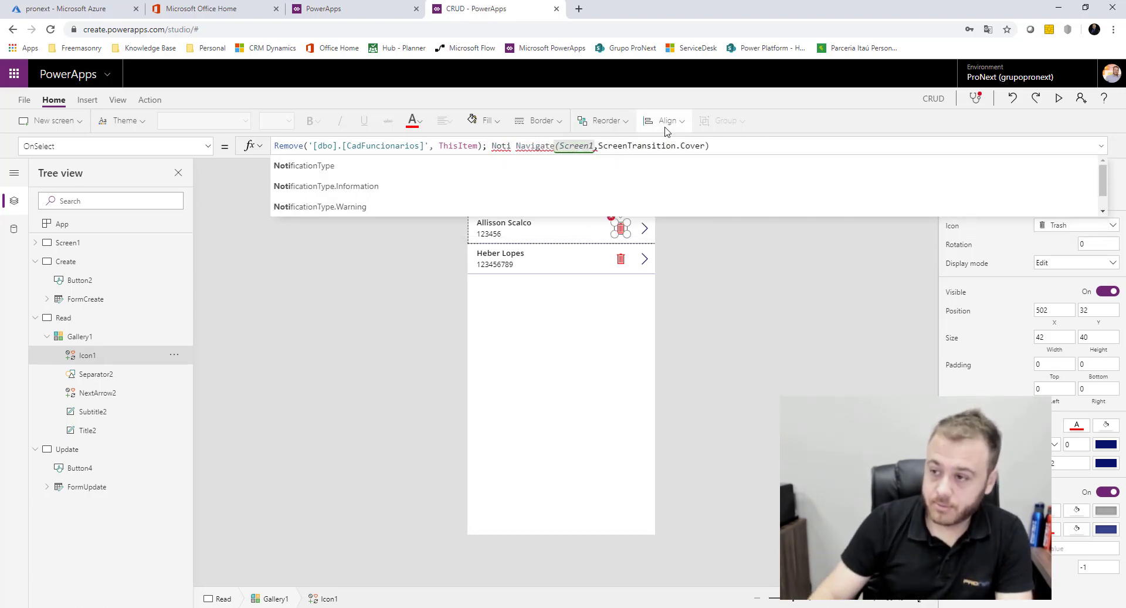
{"action": "type", "text": "fy("}
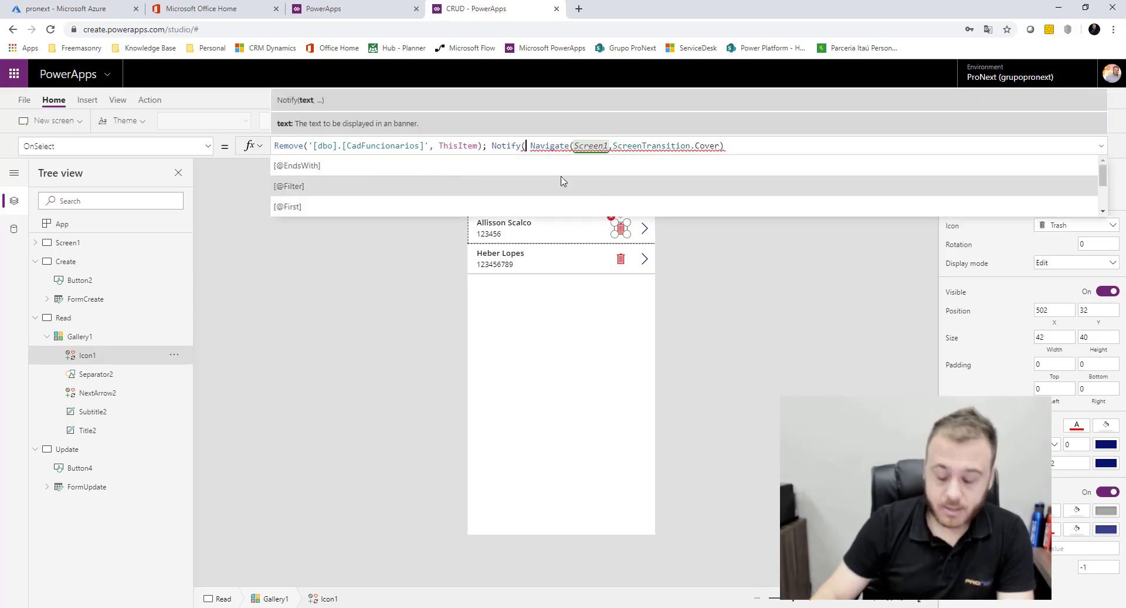
{"action": "type", "text": "\"Registro"}
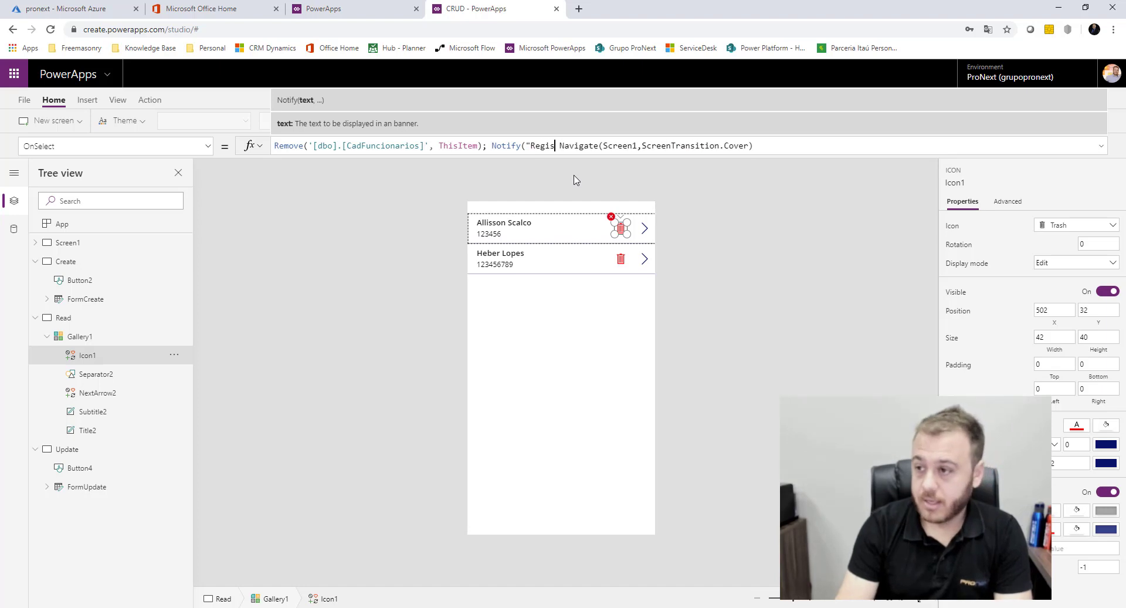
{"action": "type", "text": " removido com"}
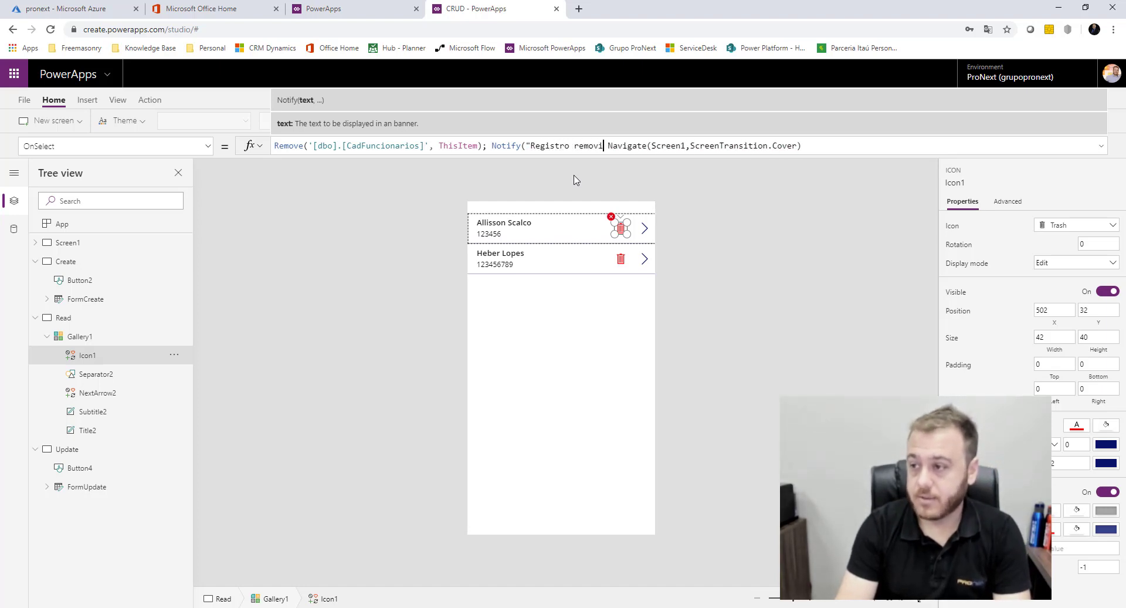
{"action": "type", "text": " sucesso\""}
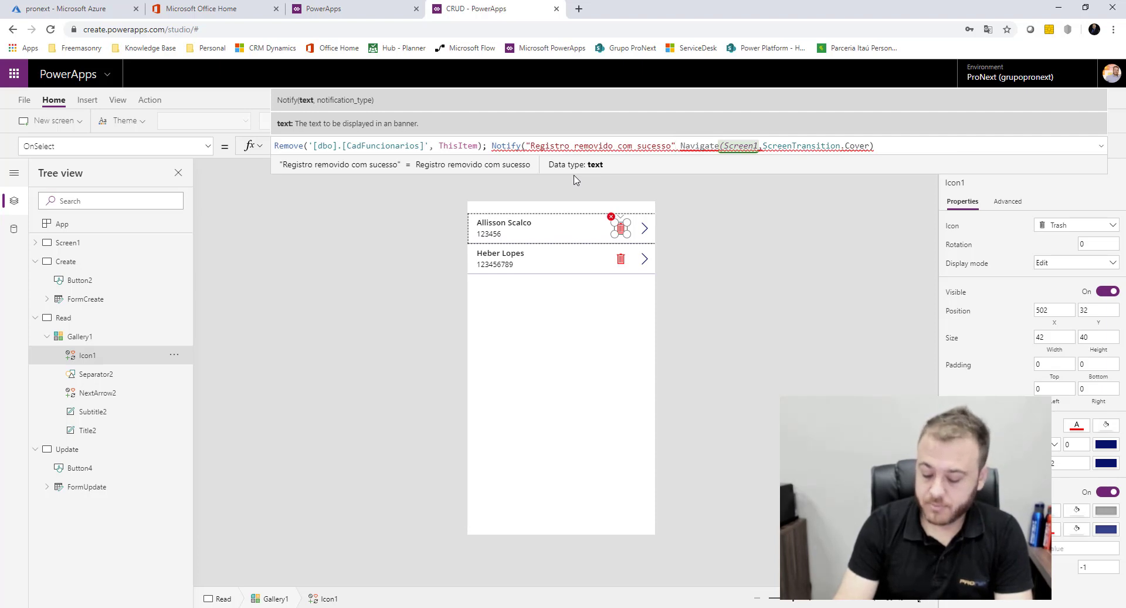
{"action": "type", "text": ", "}
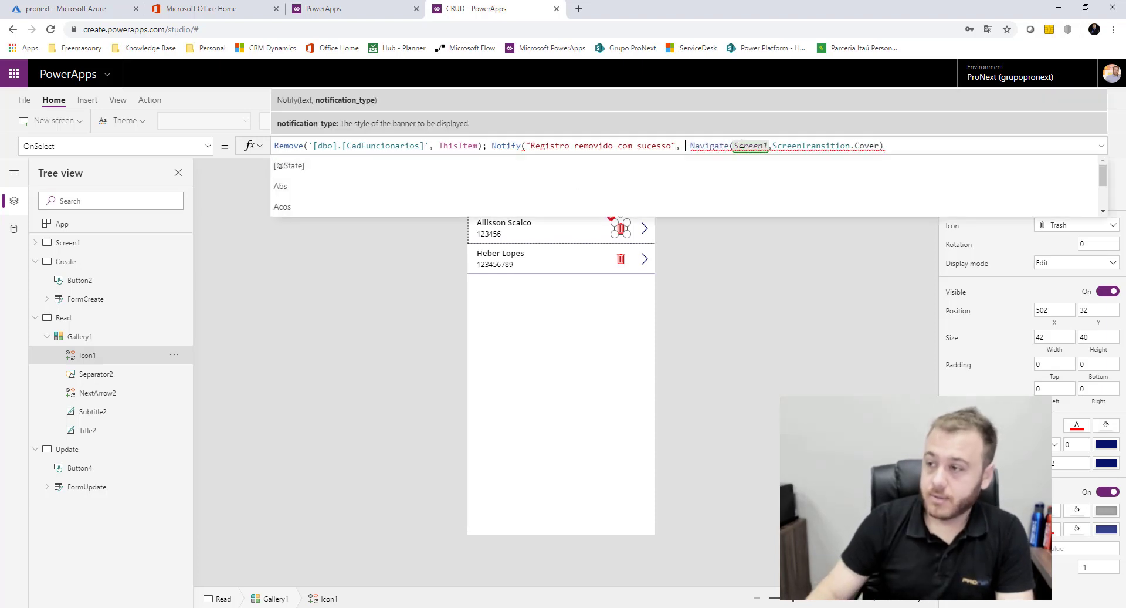
{"action": "type", "text": ";"}
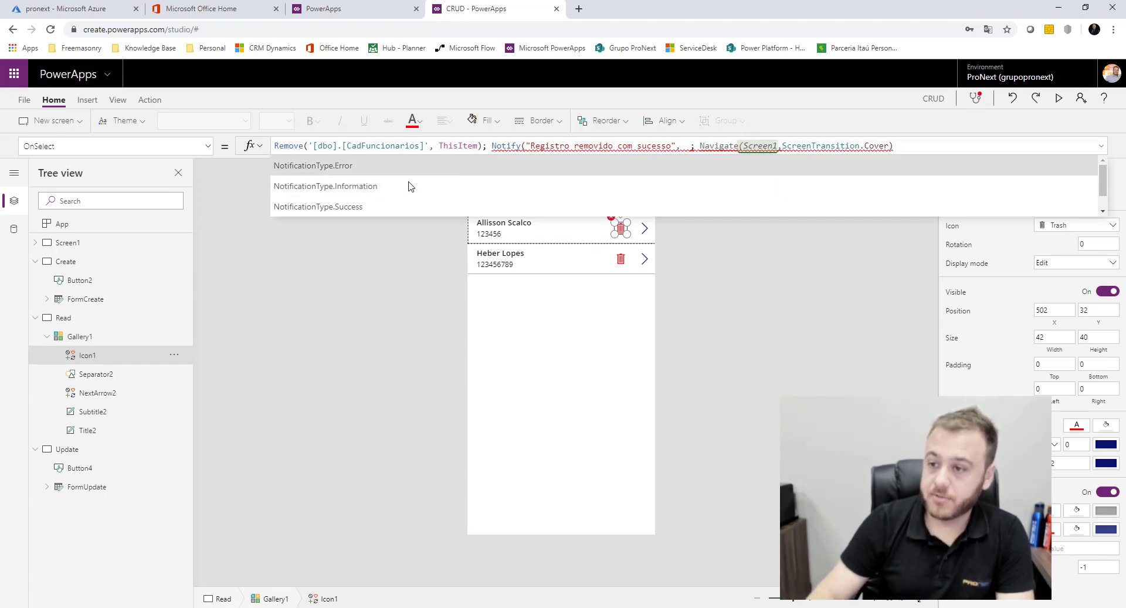
{"action": "left_click", "coordinate": [376, 210]}
{"action": "type", "text": ")"}
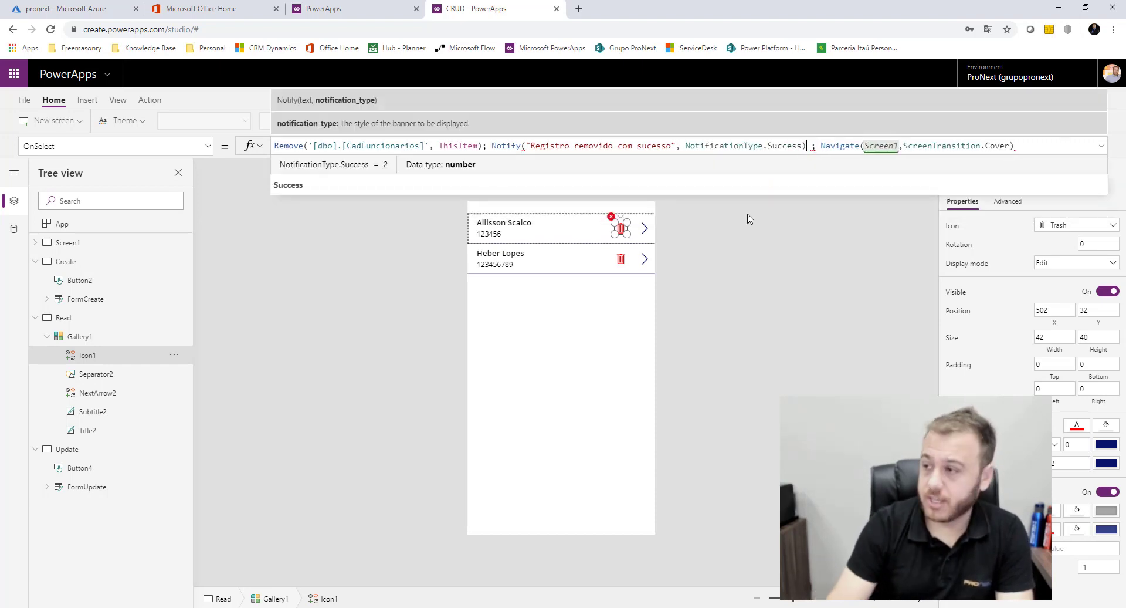
{"action": "key", "text": "Delete"}
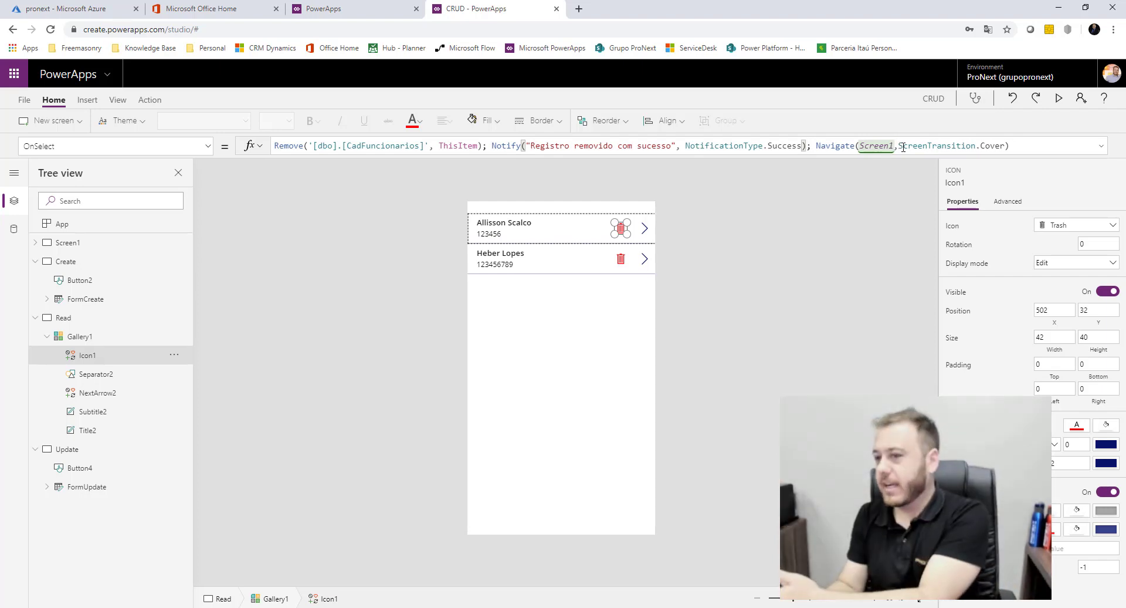
{"action": "left_click", "coordinate": [409, 321]}
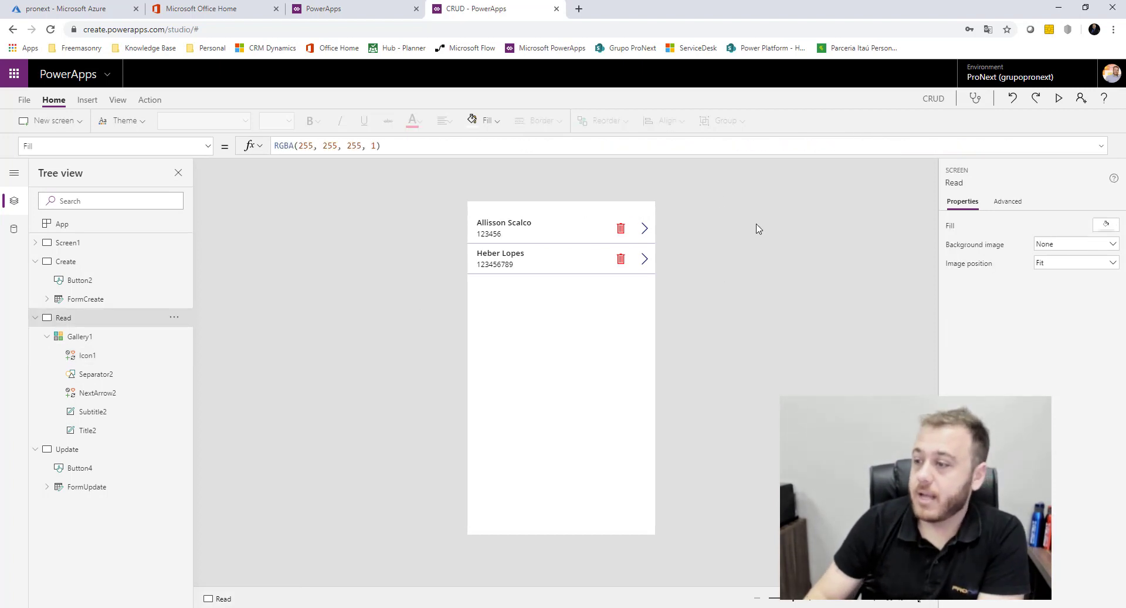
{"action": "left_click", "coordinate": [1059, 97]}
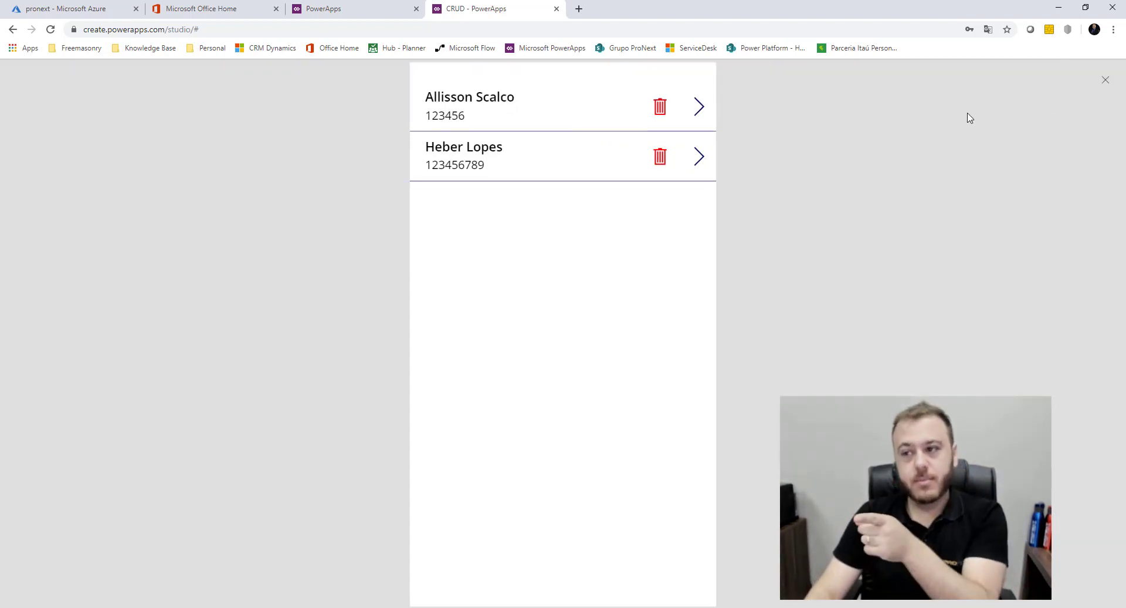
Delete the second employee with its trash icon and rerun the CadFuncionarios query in SSMS
{"action": "left_click", "coordinate": [660, 157]}
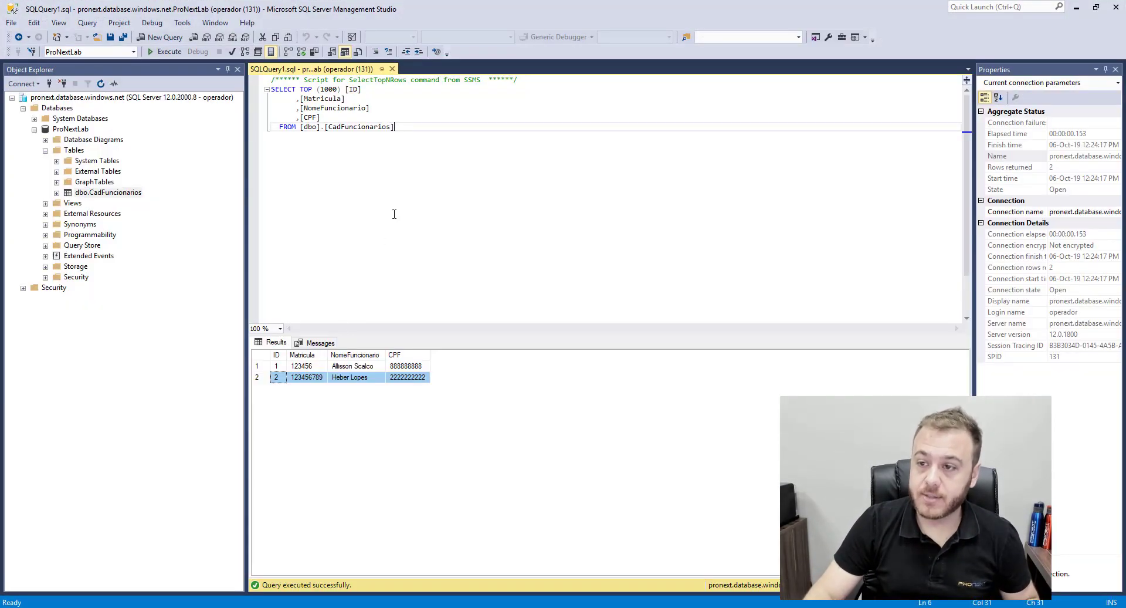
{"action": "left_click", "coordinate": [164, 52]}
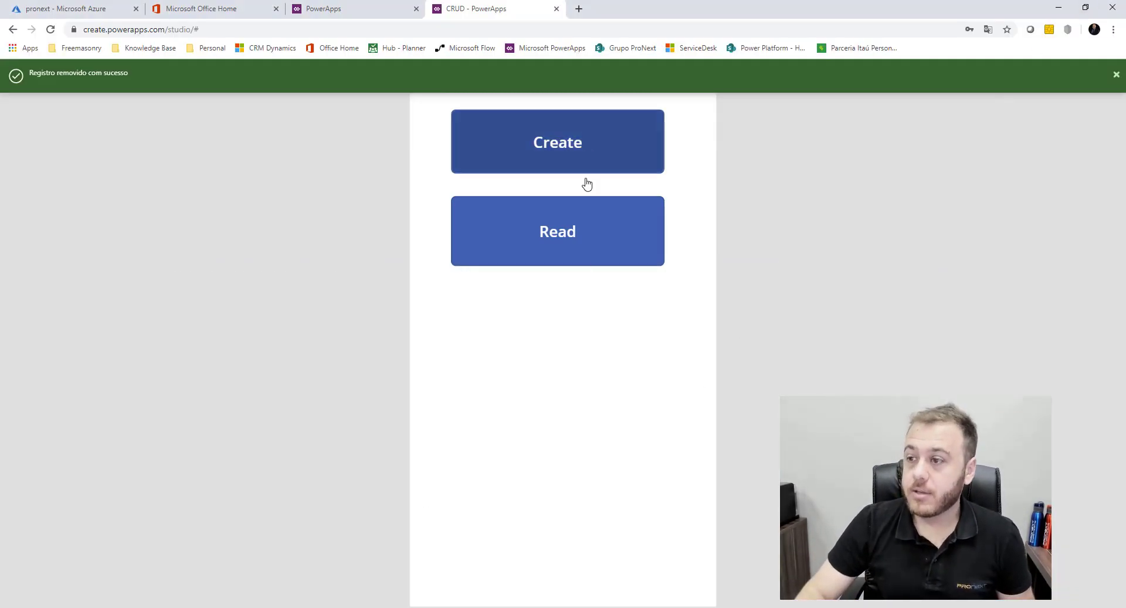
Delete the remaining employee from the Read list, confirm the list is empty, and rerun the SSMS query
{"action": "left_click", "coordinate": [575, 231]}
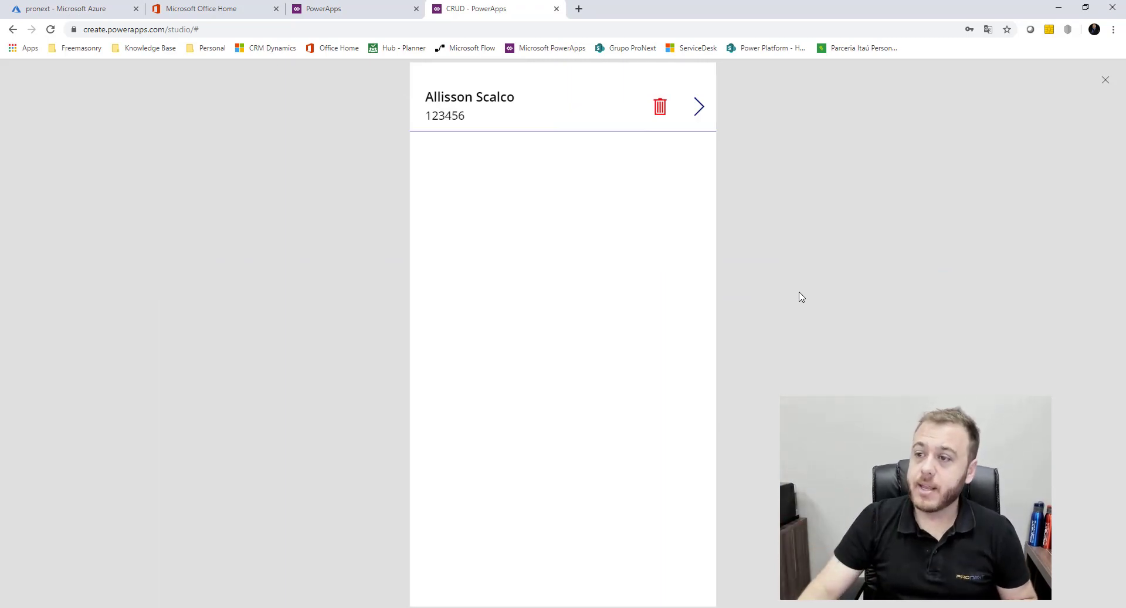
{"action": "left_click", "coordinate": [658, 104]}
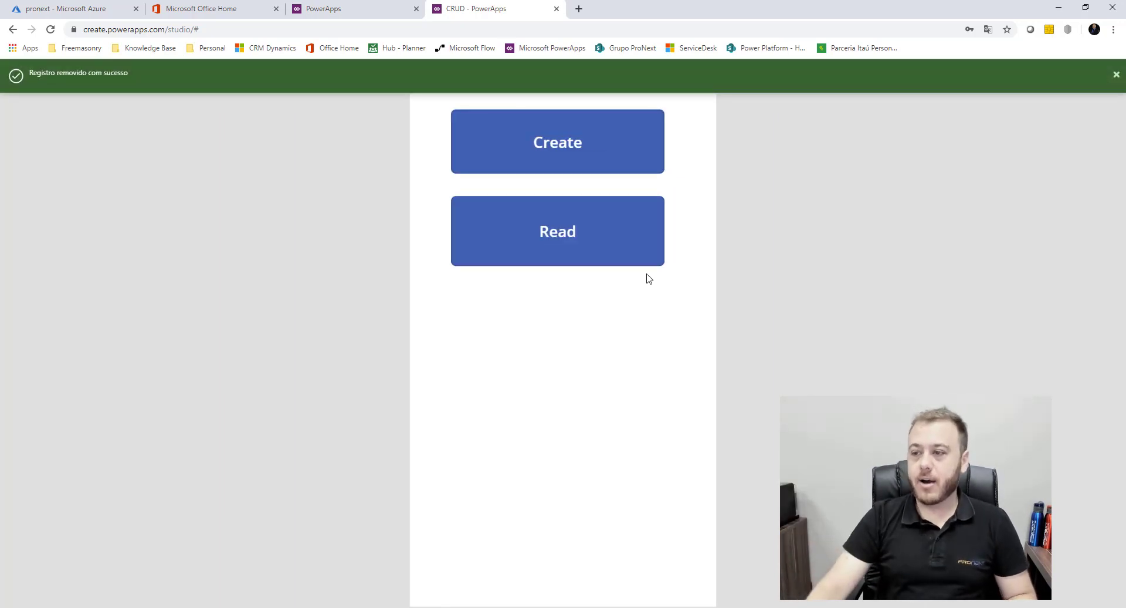
{"action": "left_click", "coordinate": [527, 238]}
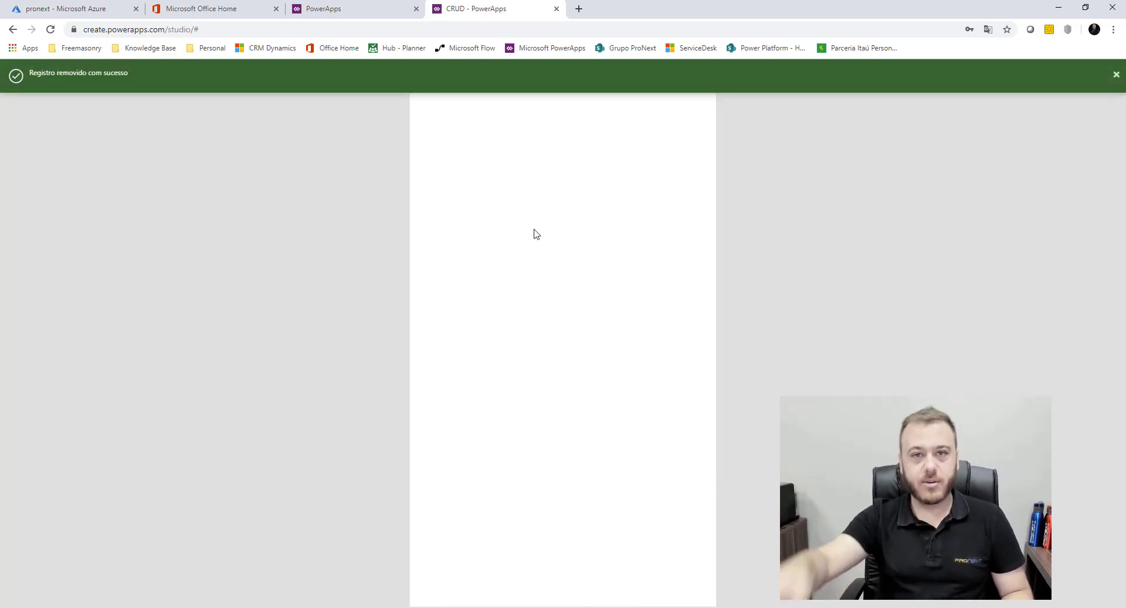
{"action": "key", "text": "alt+Tab"}
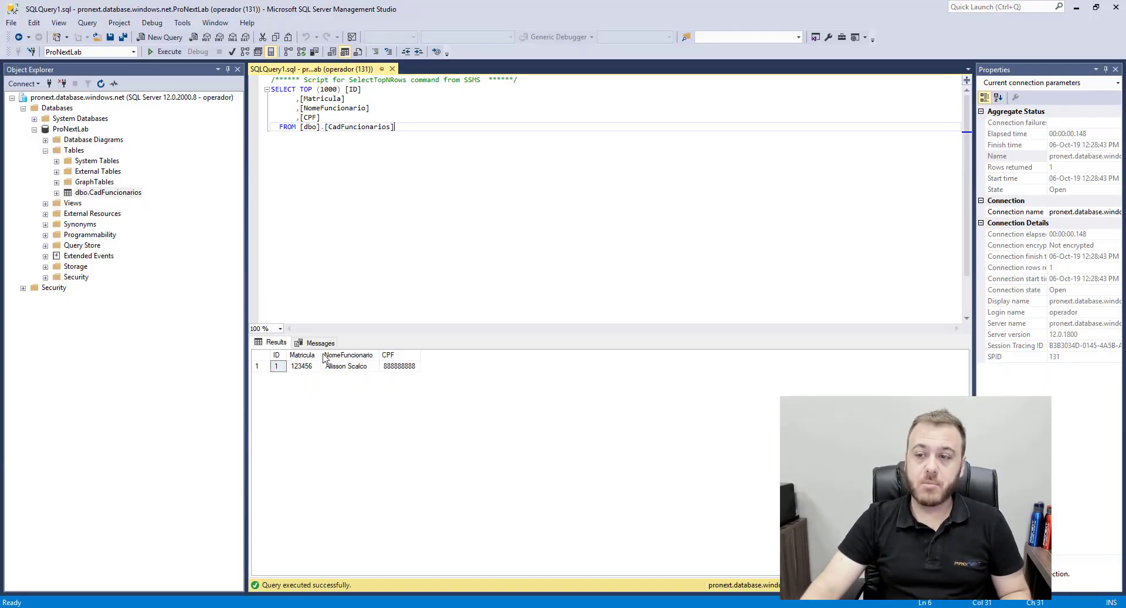
{"action": "left_click", "coordinate": [166, 53]}
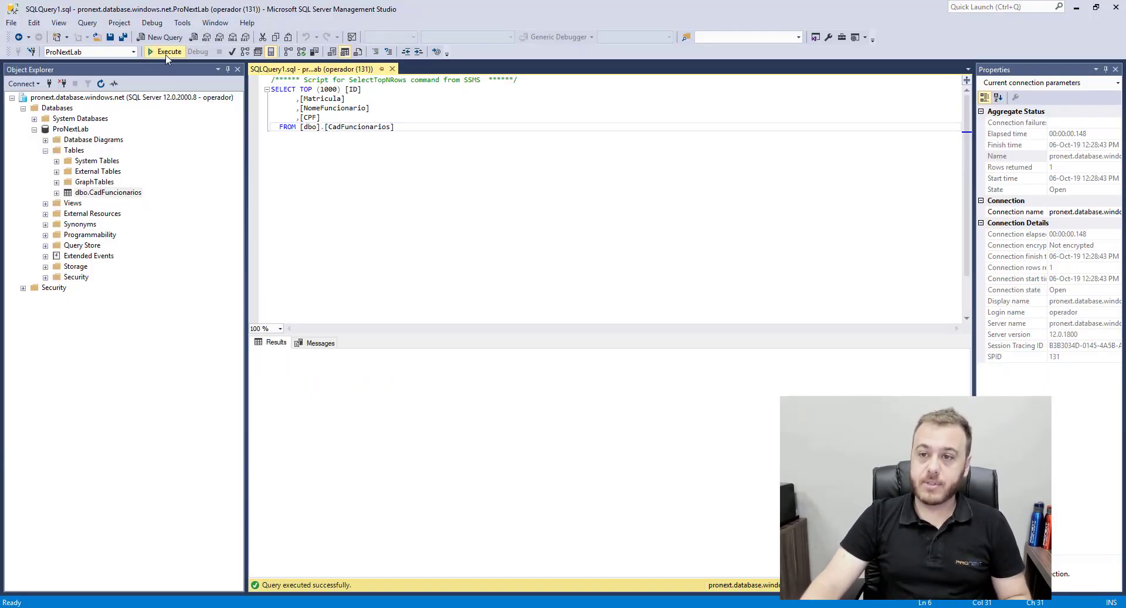